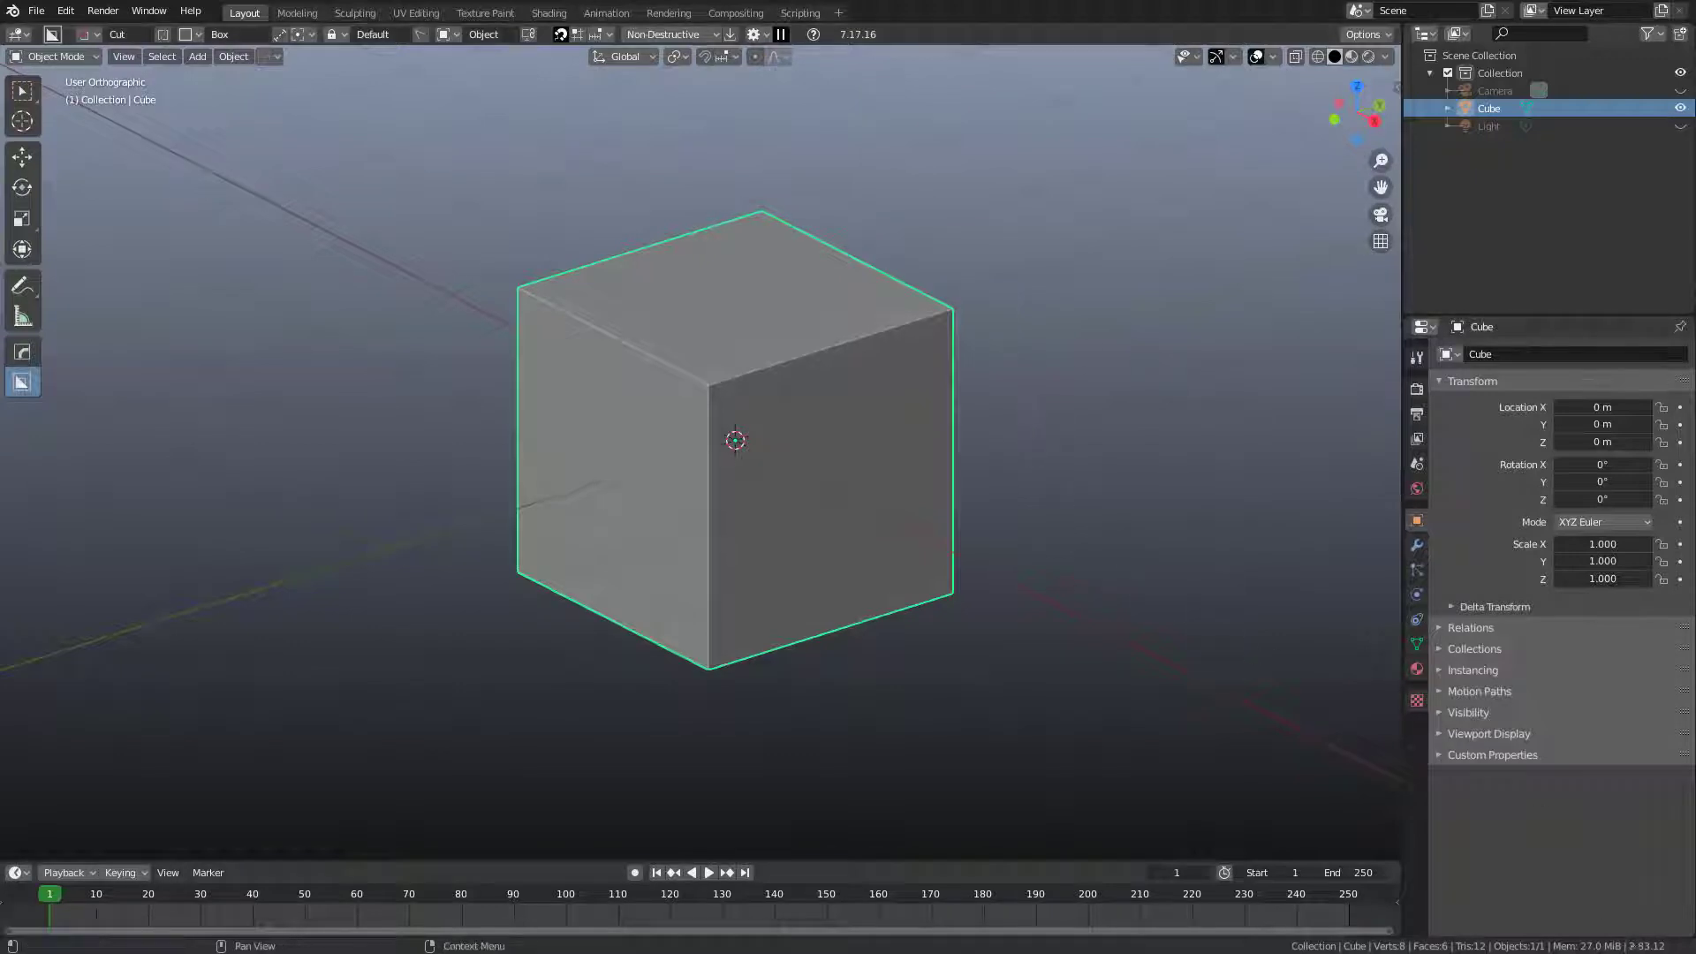
Set BoxCutter to its Ngon shape with the cube viewed from the right in orthographic projection.
middle_click_drag(802, 495, 740, 452, "alt")
scroll(751, 353, "up", 3)
key("d")
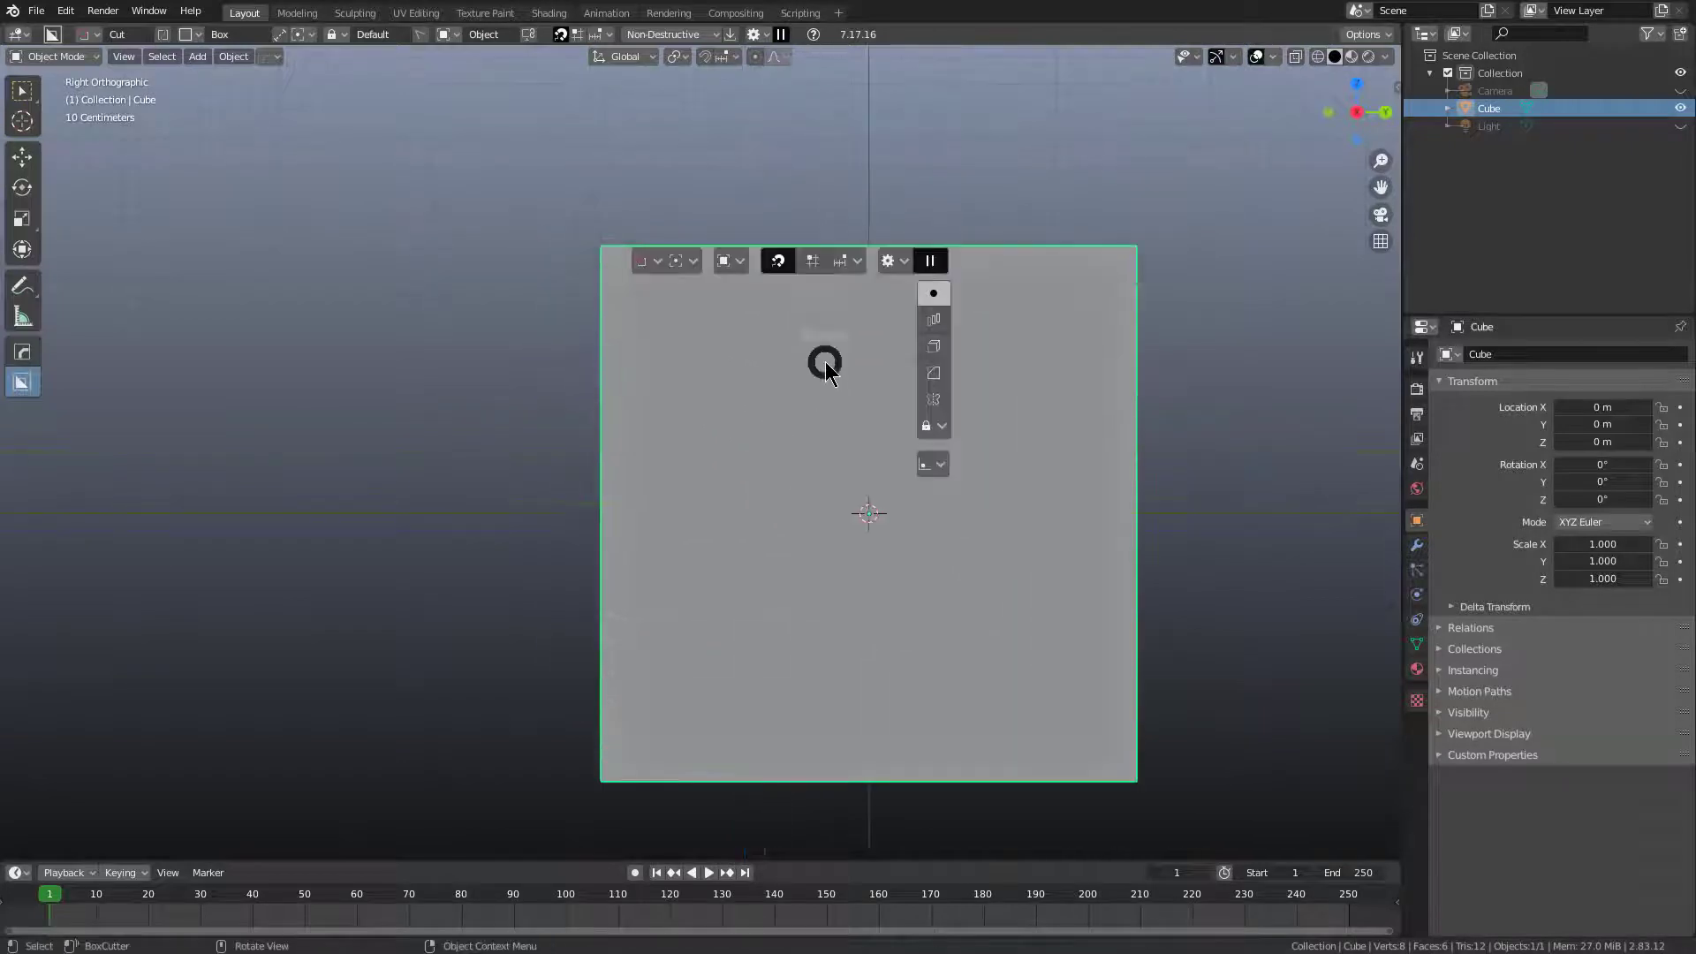
left_click(861, 455)
scroll(712, 321, "up", 2)
Draw a stepped ngon outline about 0.6 by 0.85 m near the upper-left corner of the cube's face and extrude it inward as a cut.
left_click(596, 185)
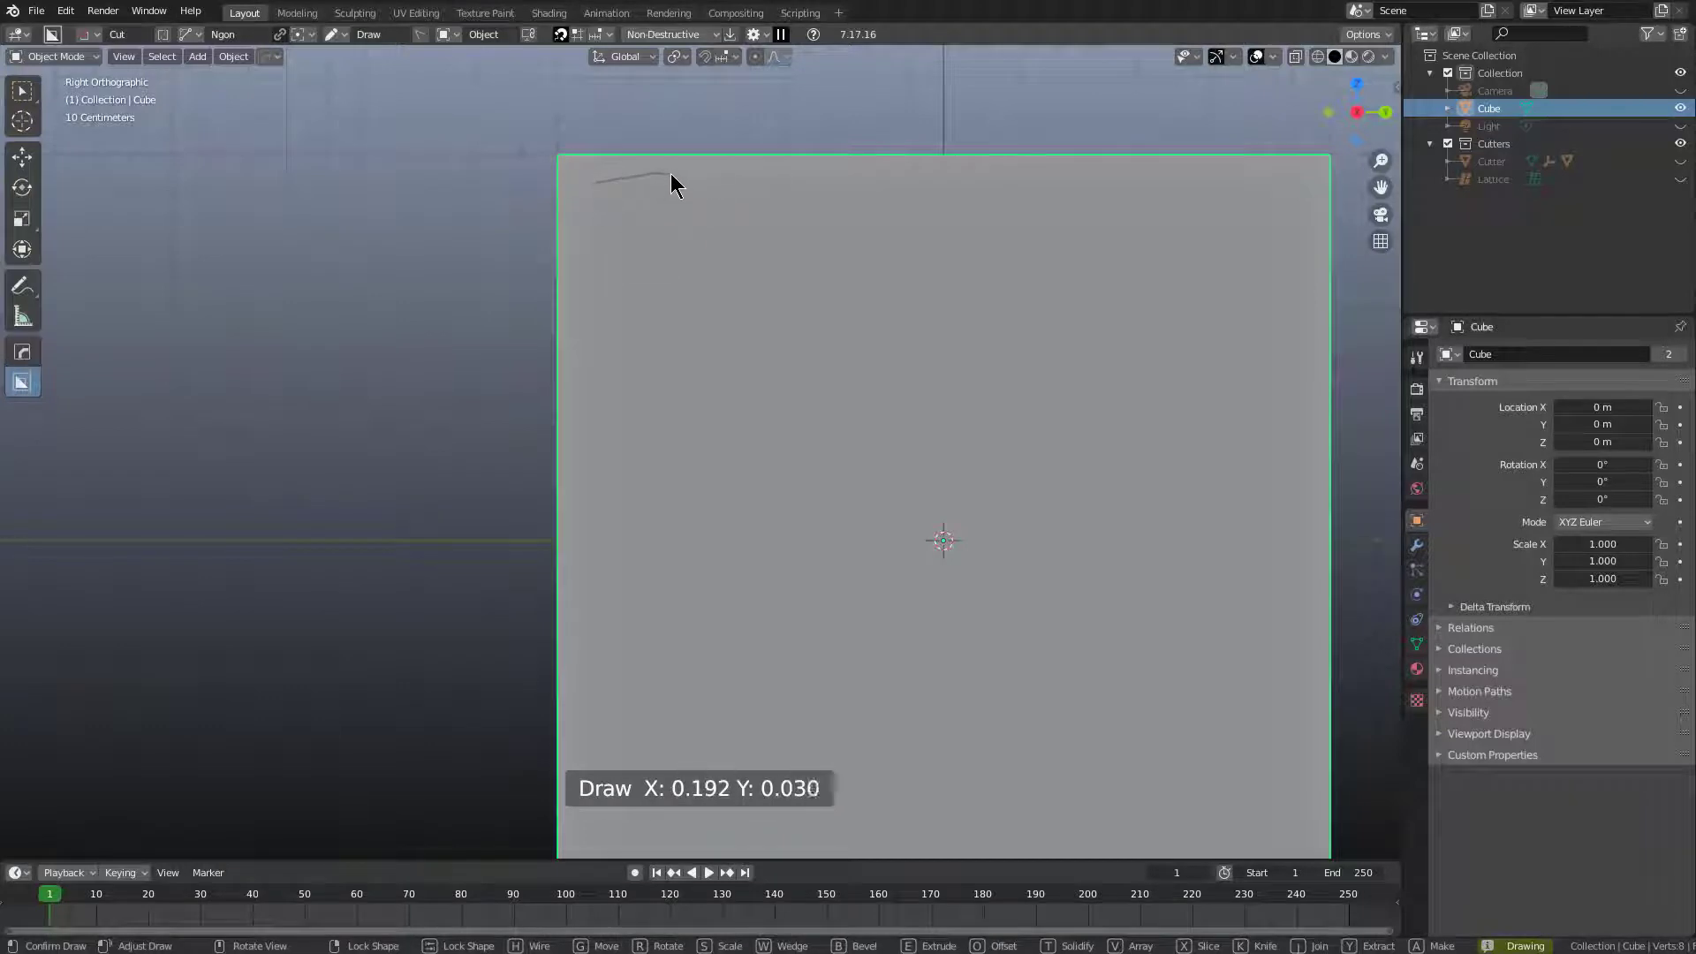
left_click(731, 200)
left_click(603, 205)
left_click(633, 170)
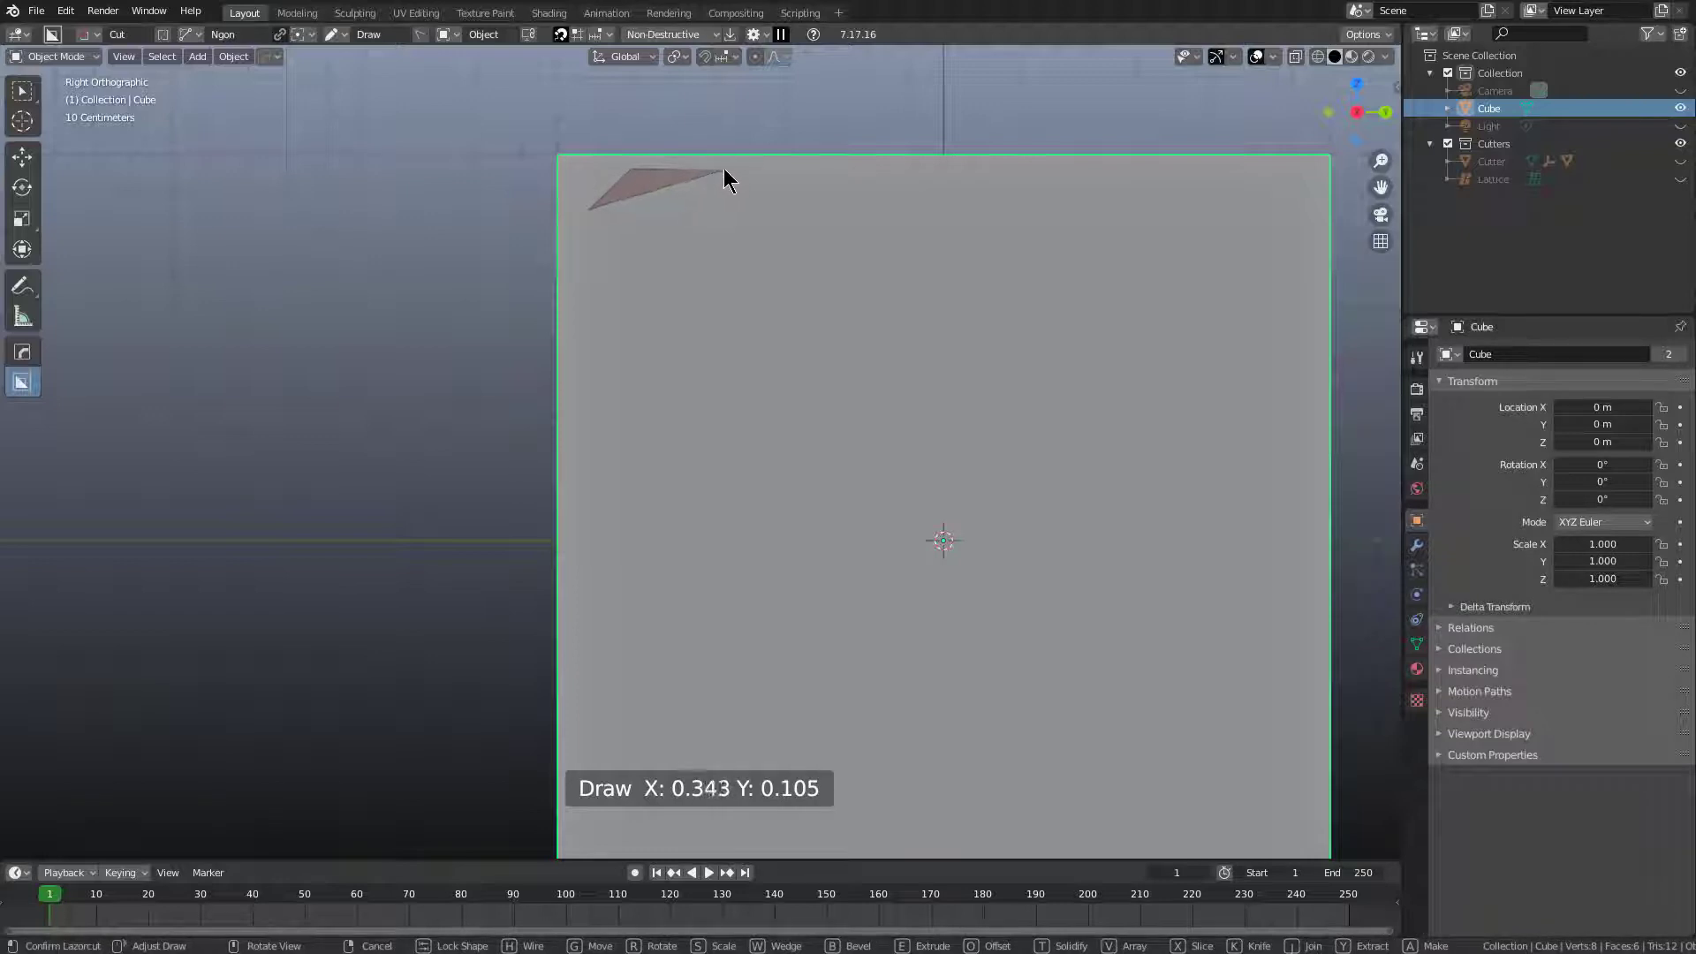
left_click(734, 172)
left_click(746, 192)
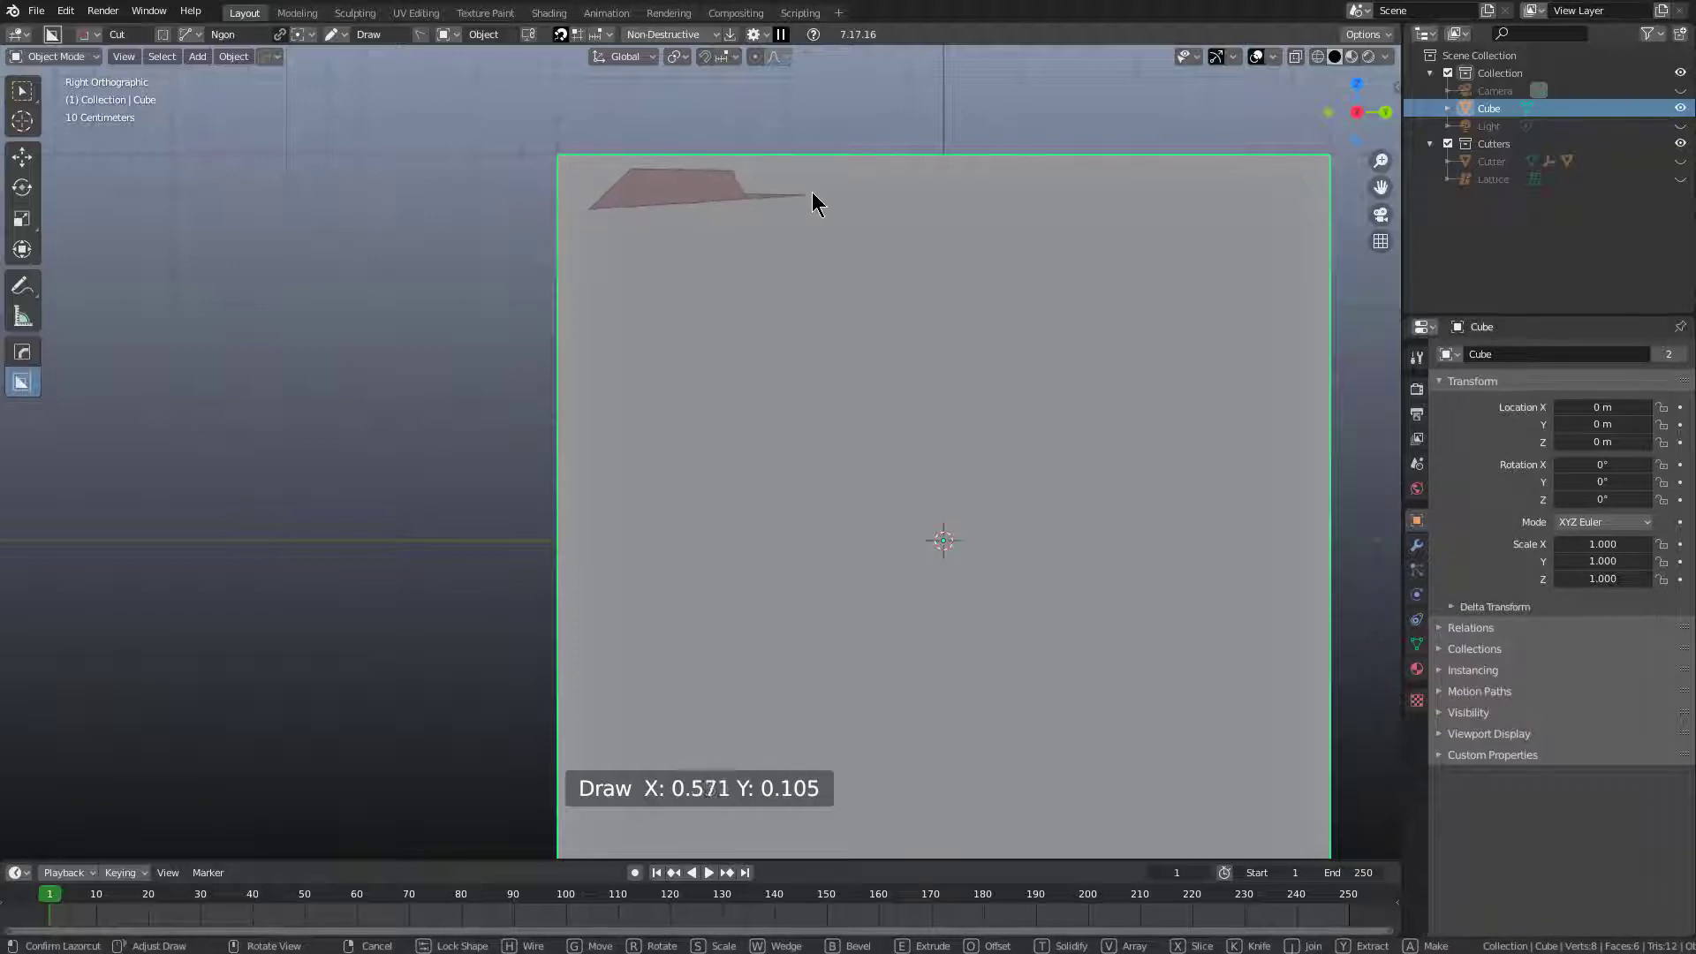
left_click(814, 193)
left_click(813, 281)
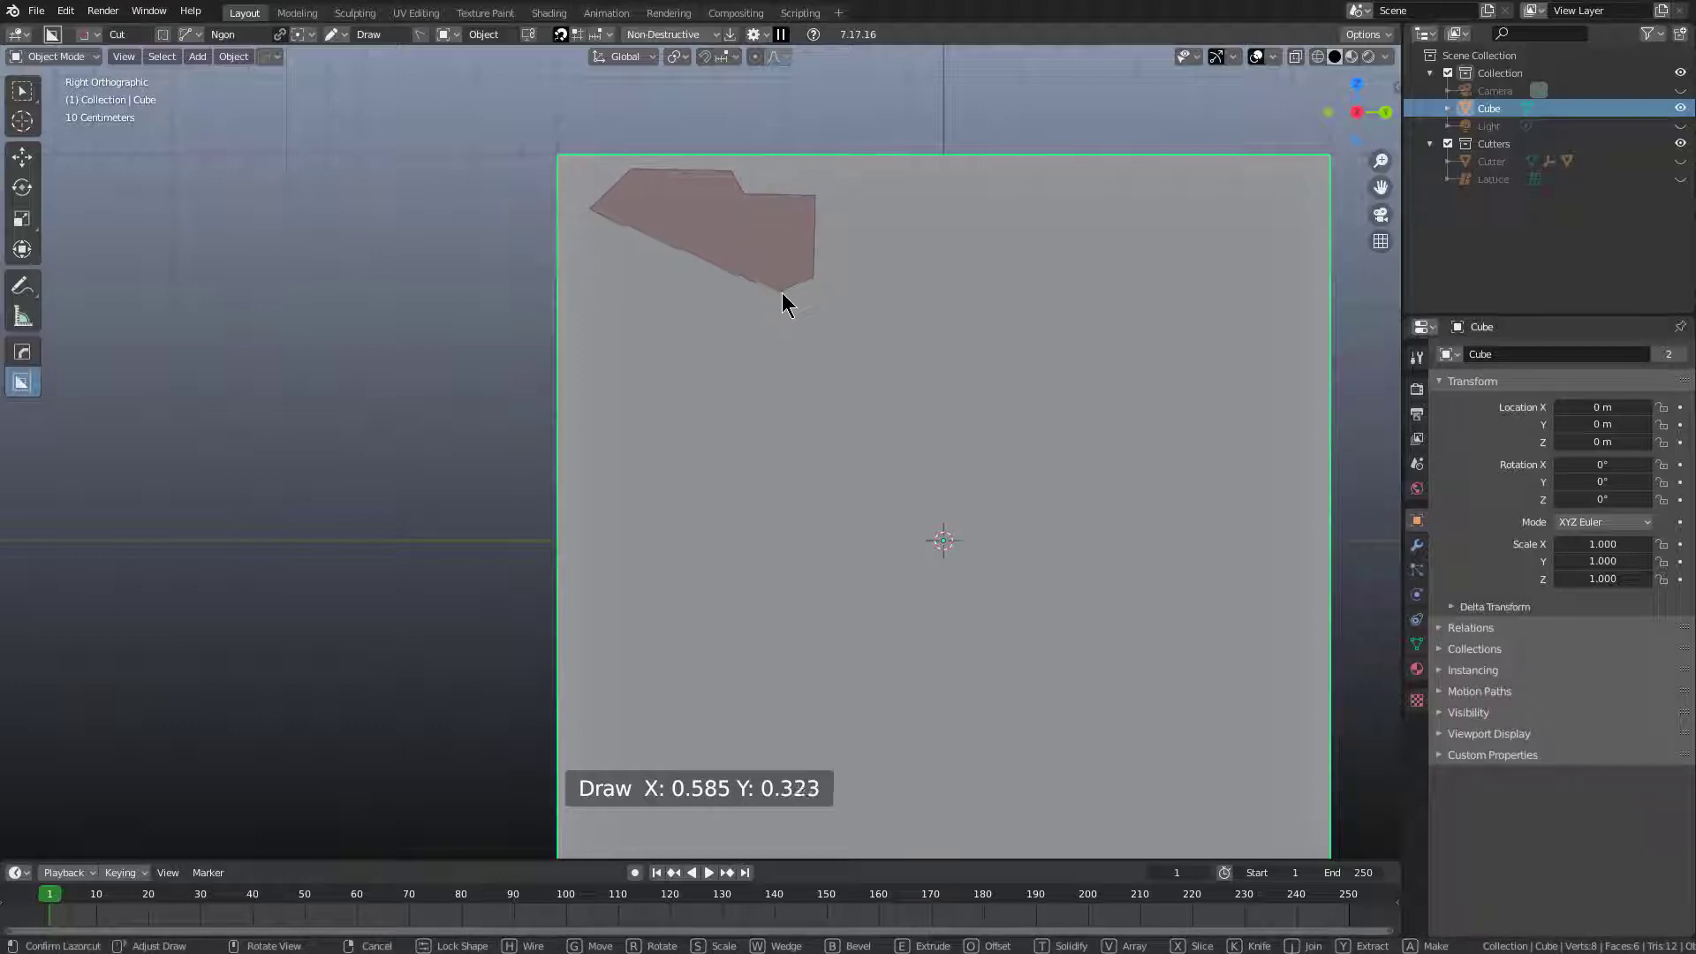
left_click(783, 300)
left_click(778, 395)
left_click(742, 417)
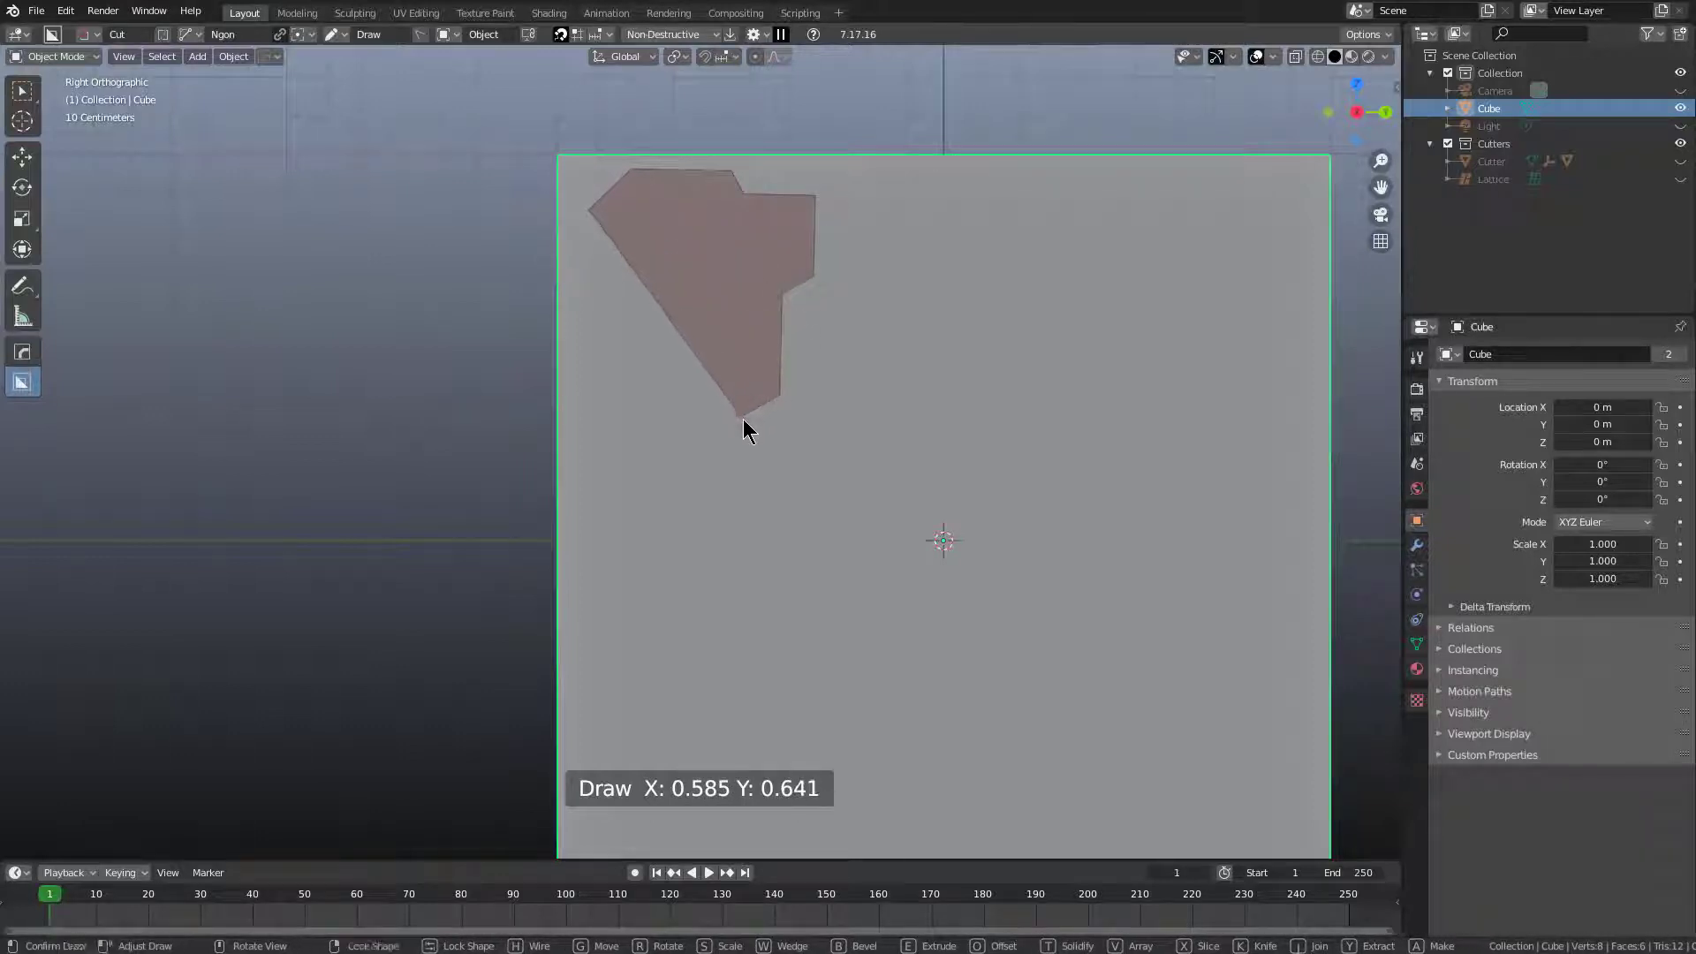
left_click(738, 500)
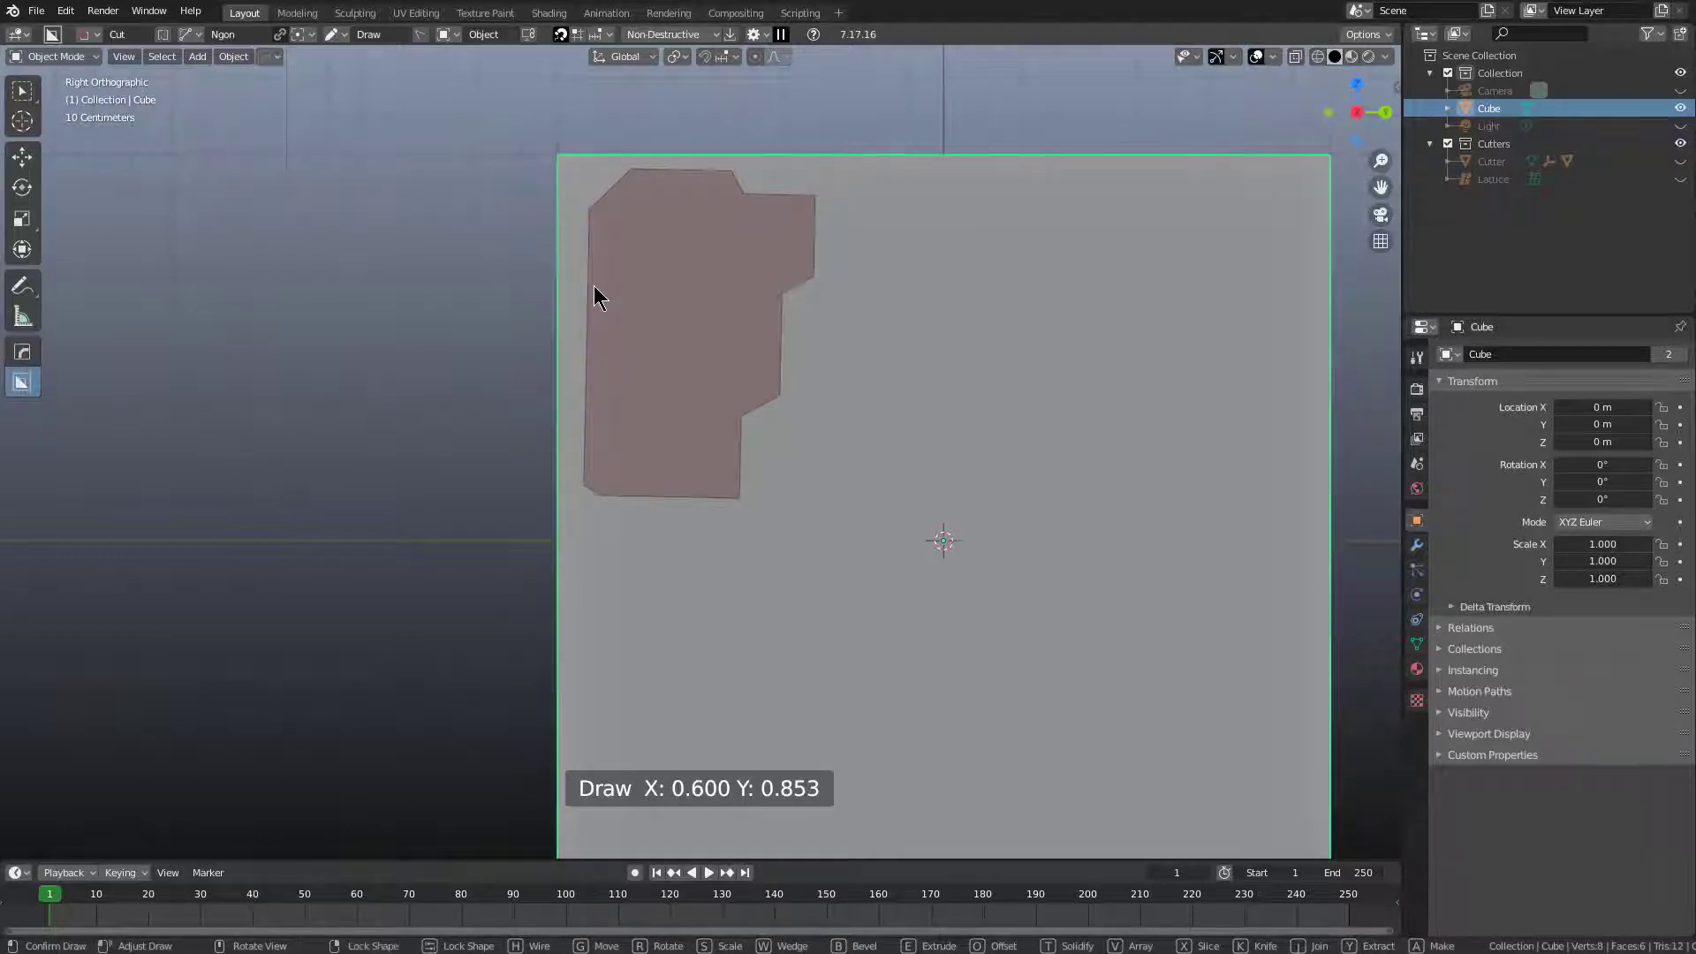
mouse_move(591, 284)
middle_mouse_down()
mouse_move(654, 333)
mouse_move(825, 363)
mouse_move(648, 314)
middle_mouse_up()
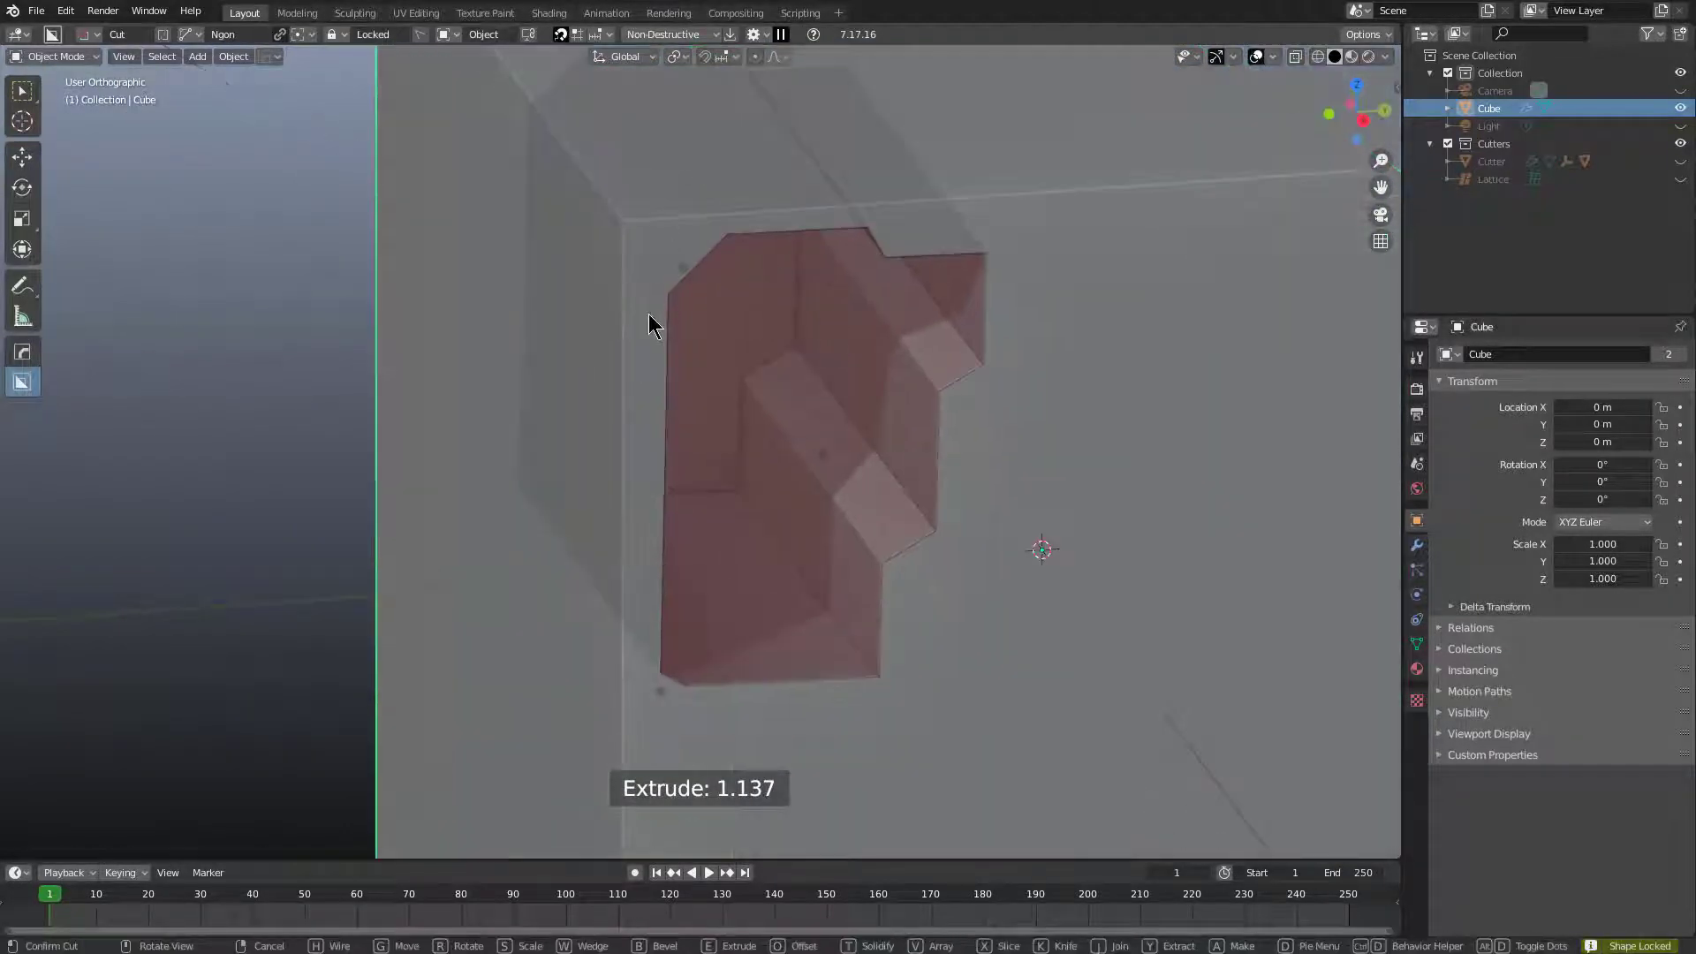
left_click(929, 386)
Cut off the cube's upper-left corner diagonally with a triangular ngon about 0.43 by 0.26 m.
middle_click_drag(929, 386, 724, 239)
middle_click_drag(492, 133, 583, 340, "shift")
scroll(583, 340, "up", 1)
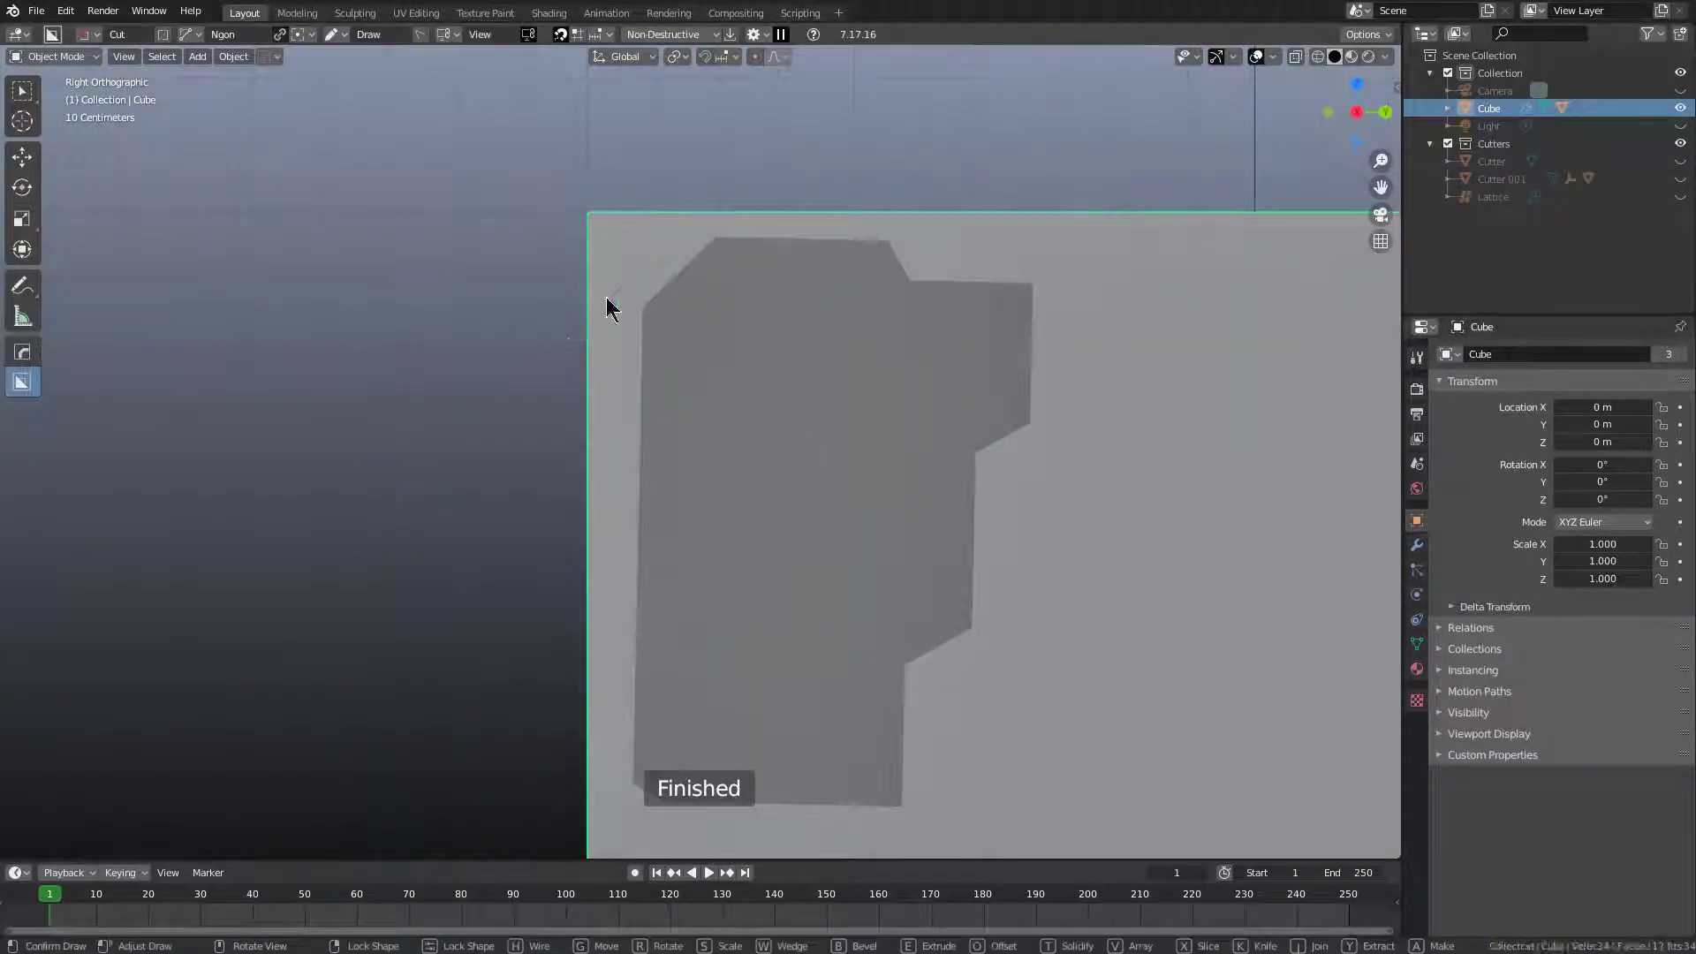
left_click(585, 324)
left_click(757, 174)
left_click(477, 174)
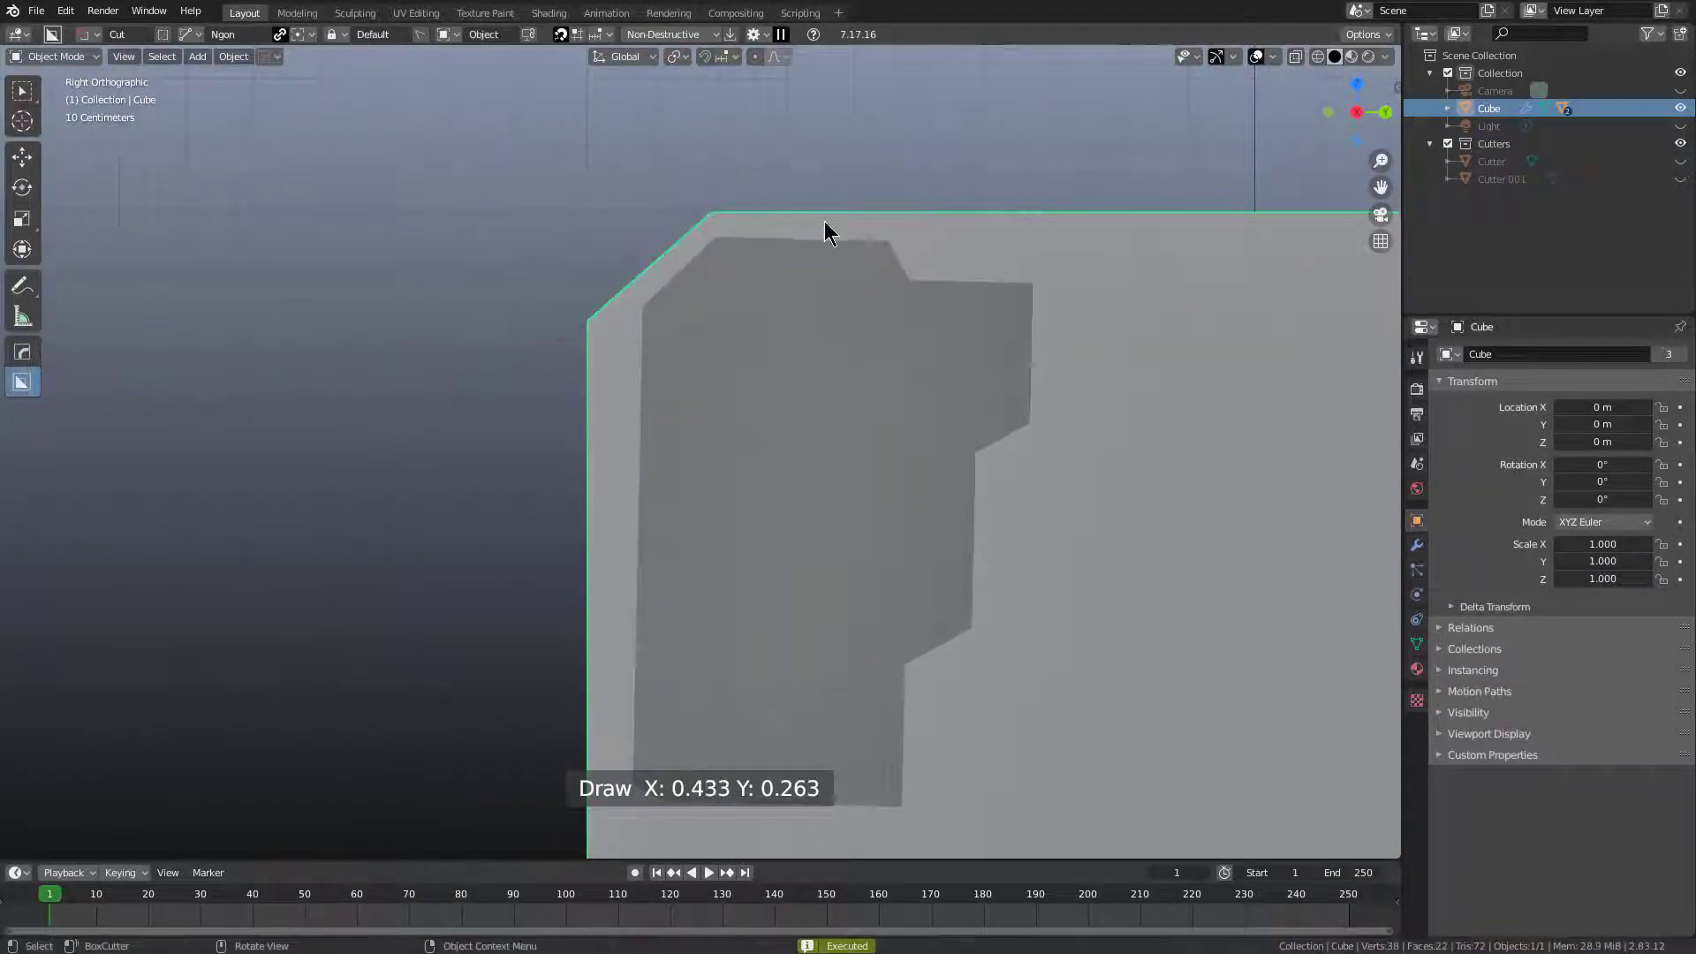
In Edit Mode, start a knife cut from the face's left edge near the upper corner and enable angle constraint.
scroll(899, 188, "down", 5)
key("Tab")
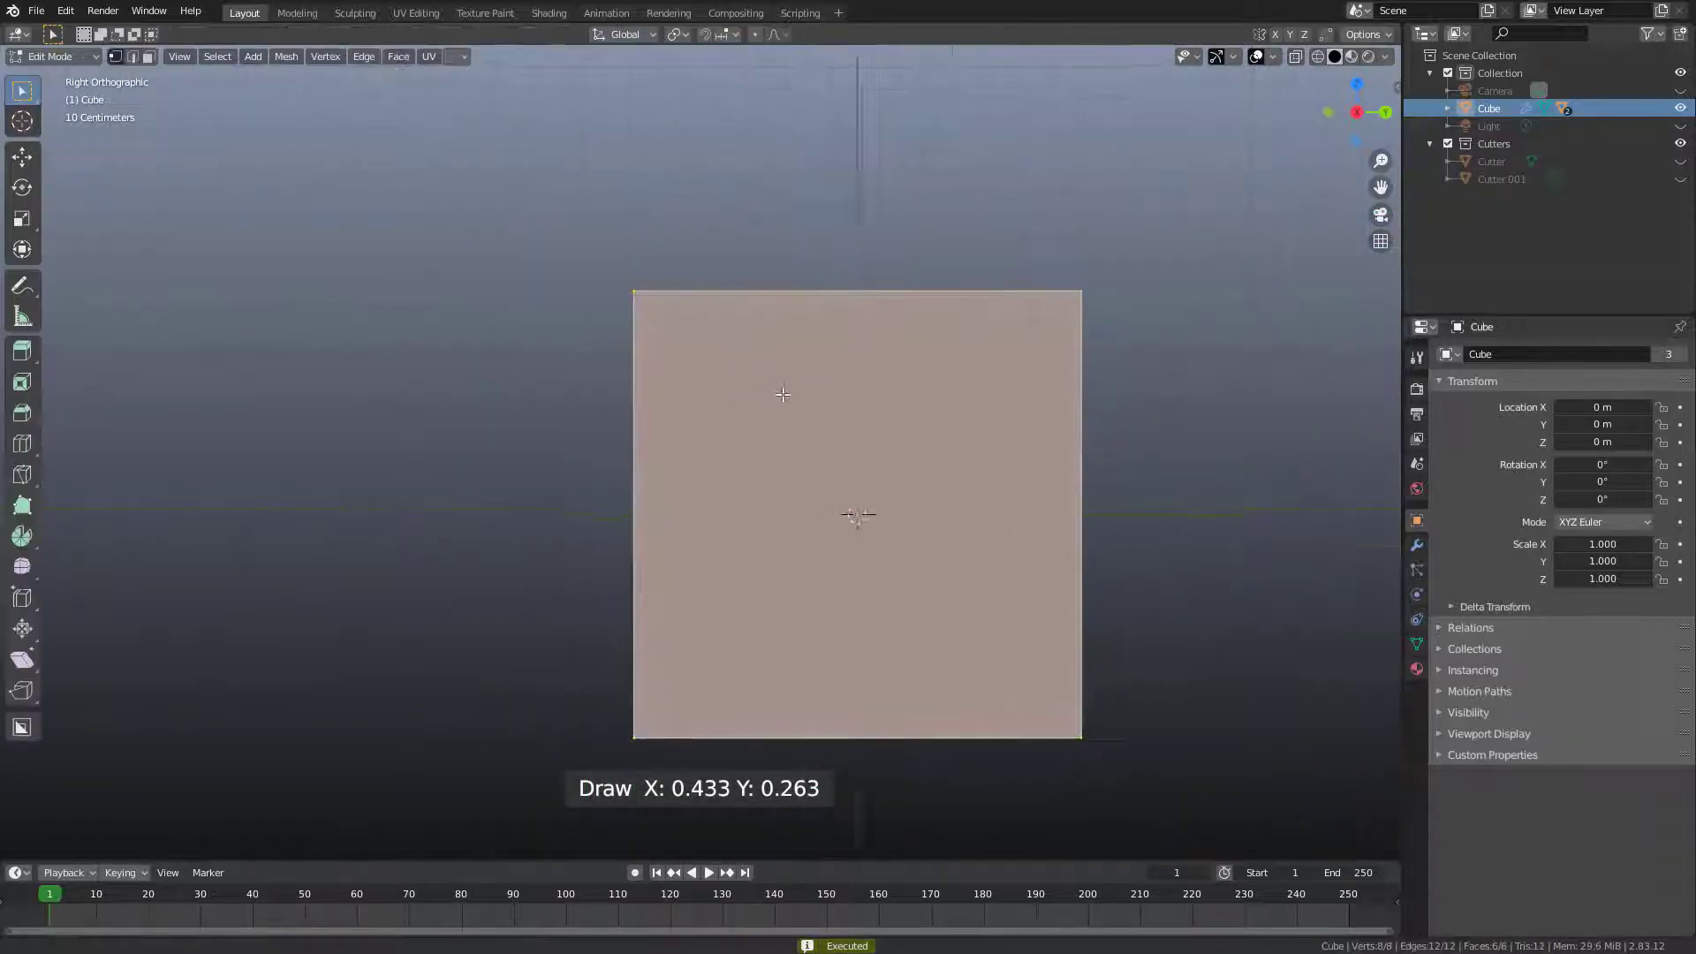
scroll(779, 371, "up", 2)
key("alt+a")
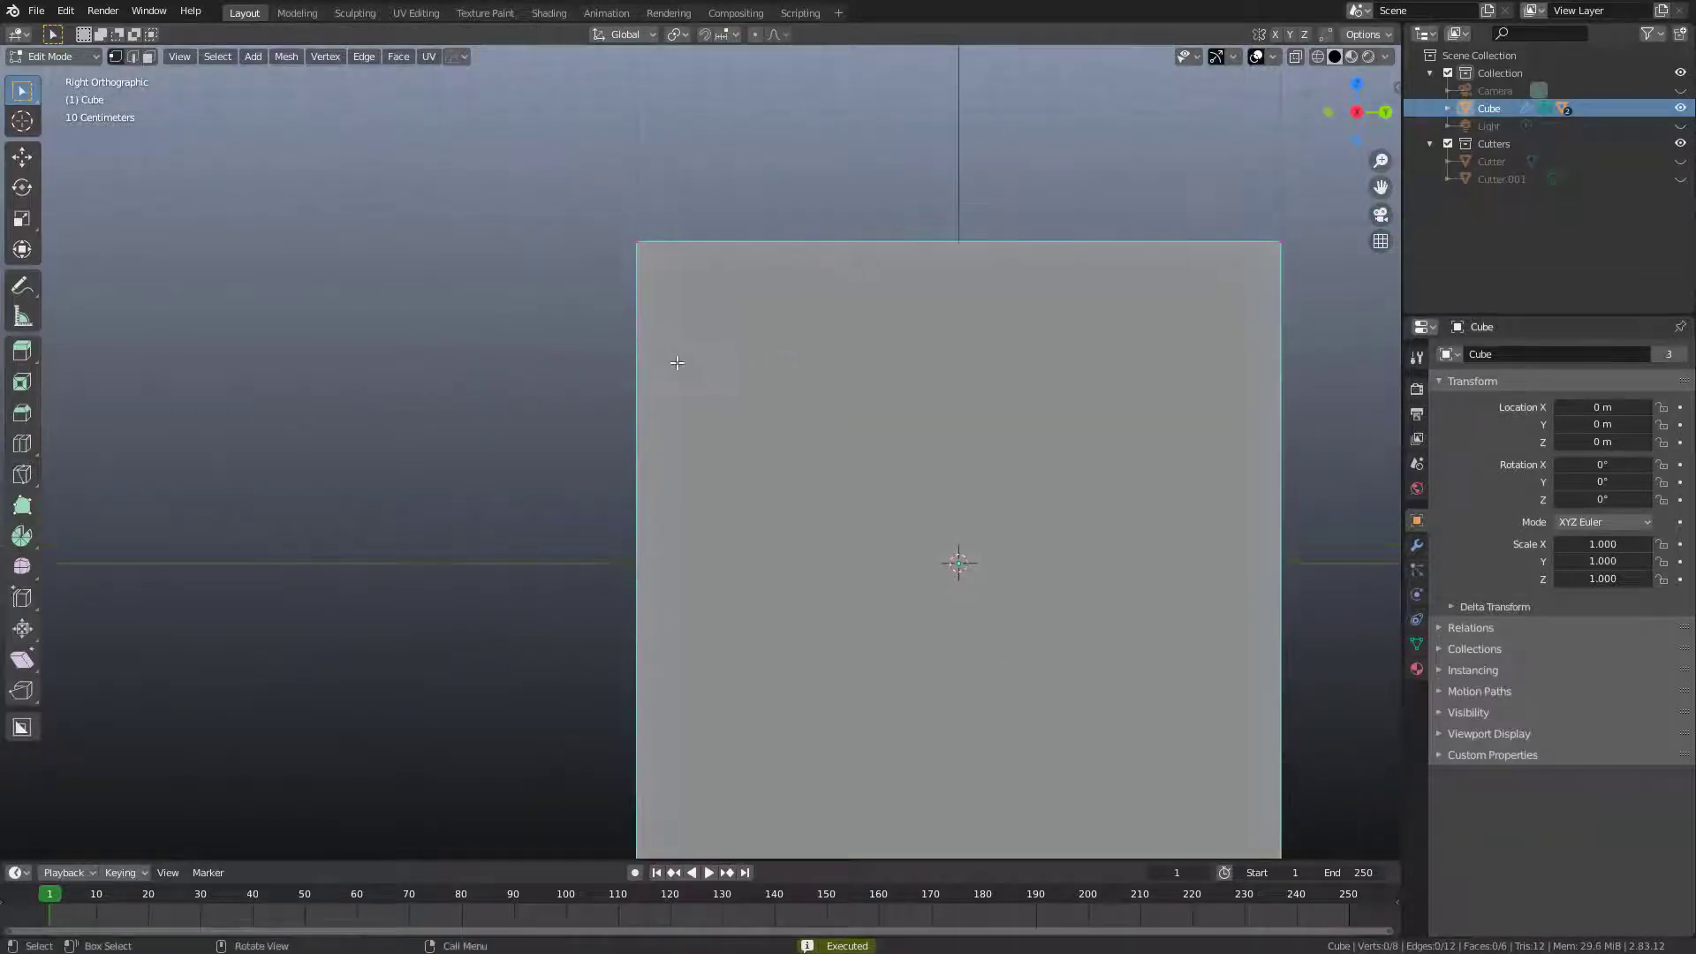
scroll(677, 362, "up", 1)
key("k")
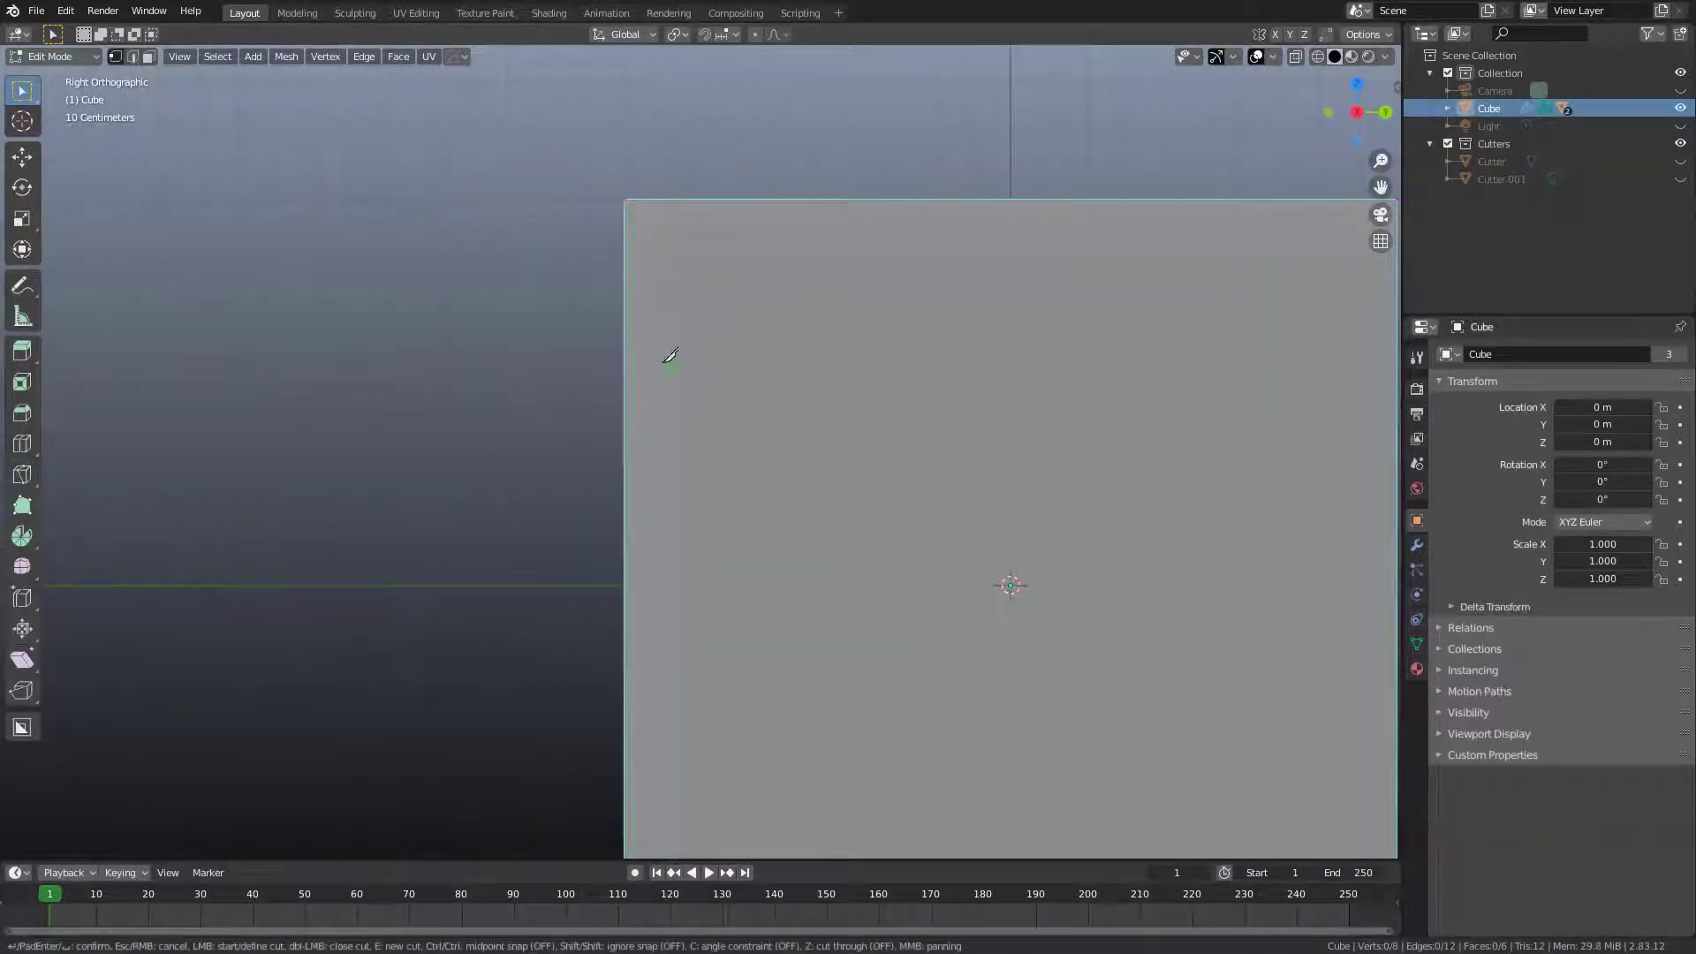
left_click(626, 309)
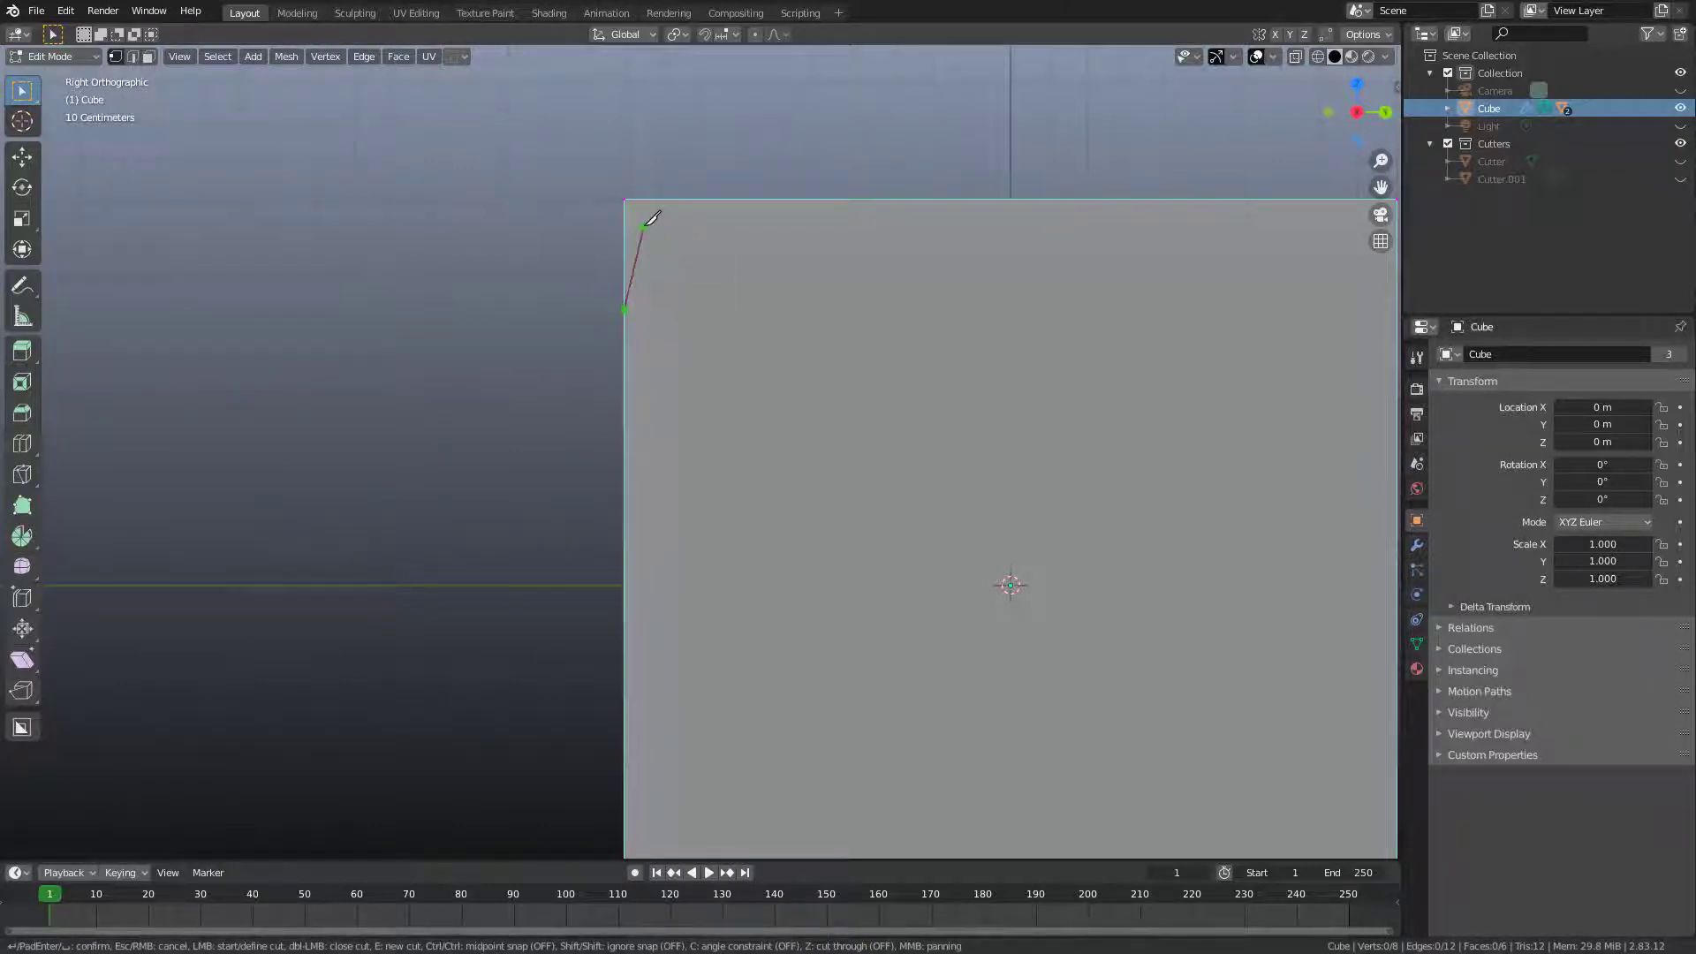
left_click(648, 228)
key("c")
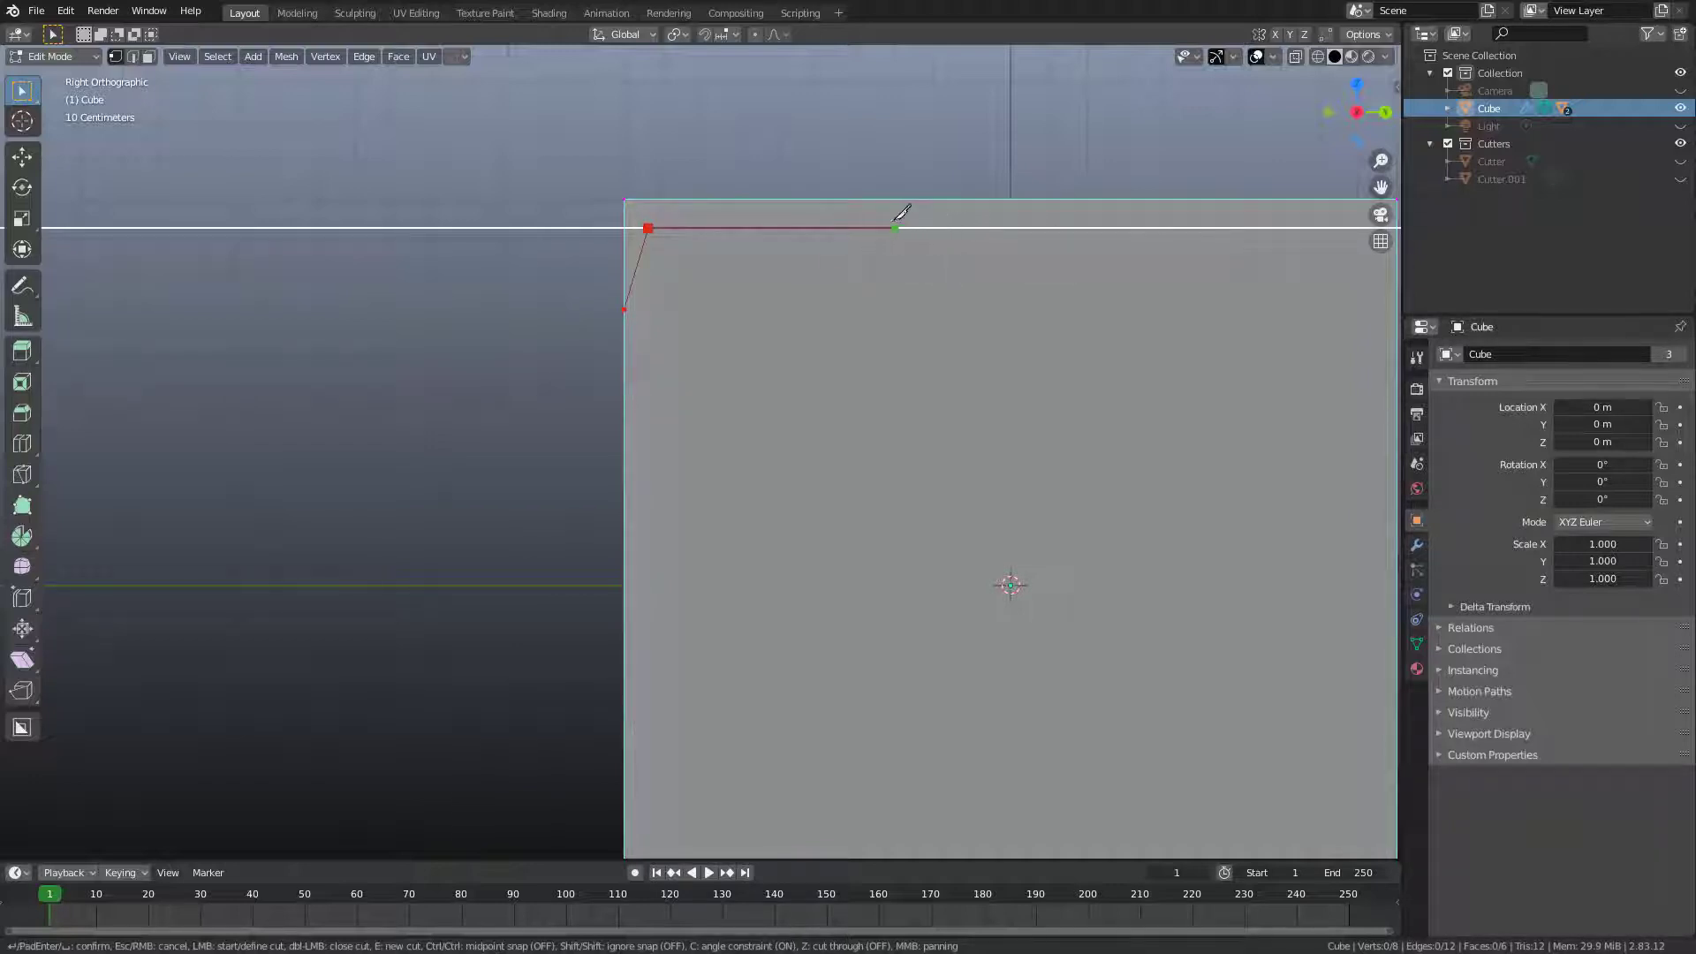
Trace an angle-constrained stepped outline across the face with the Knife, then cancel it and return to Object Mode.
left_click(814, 226)
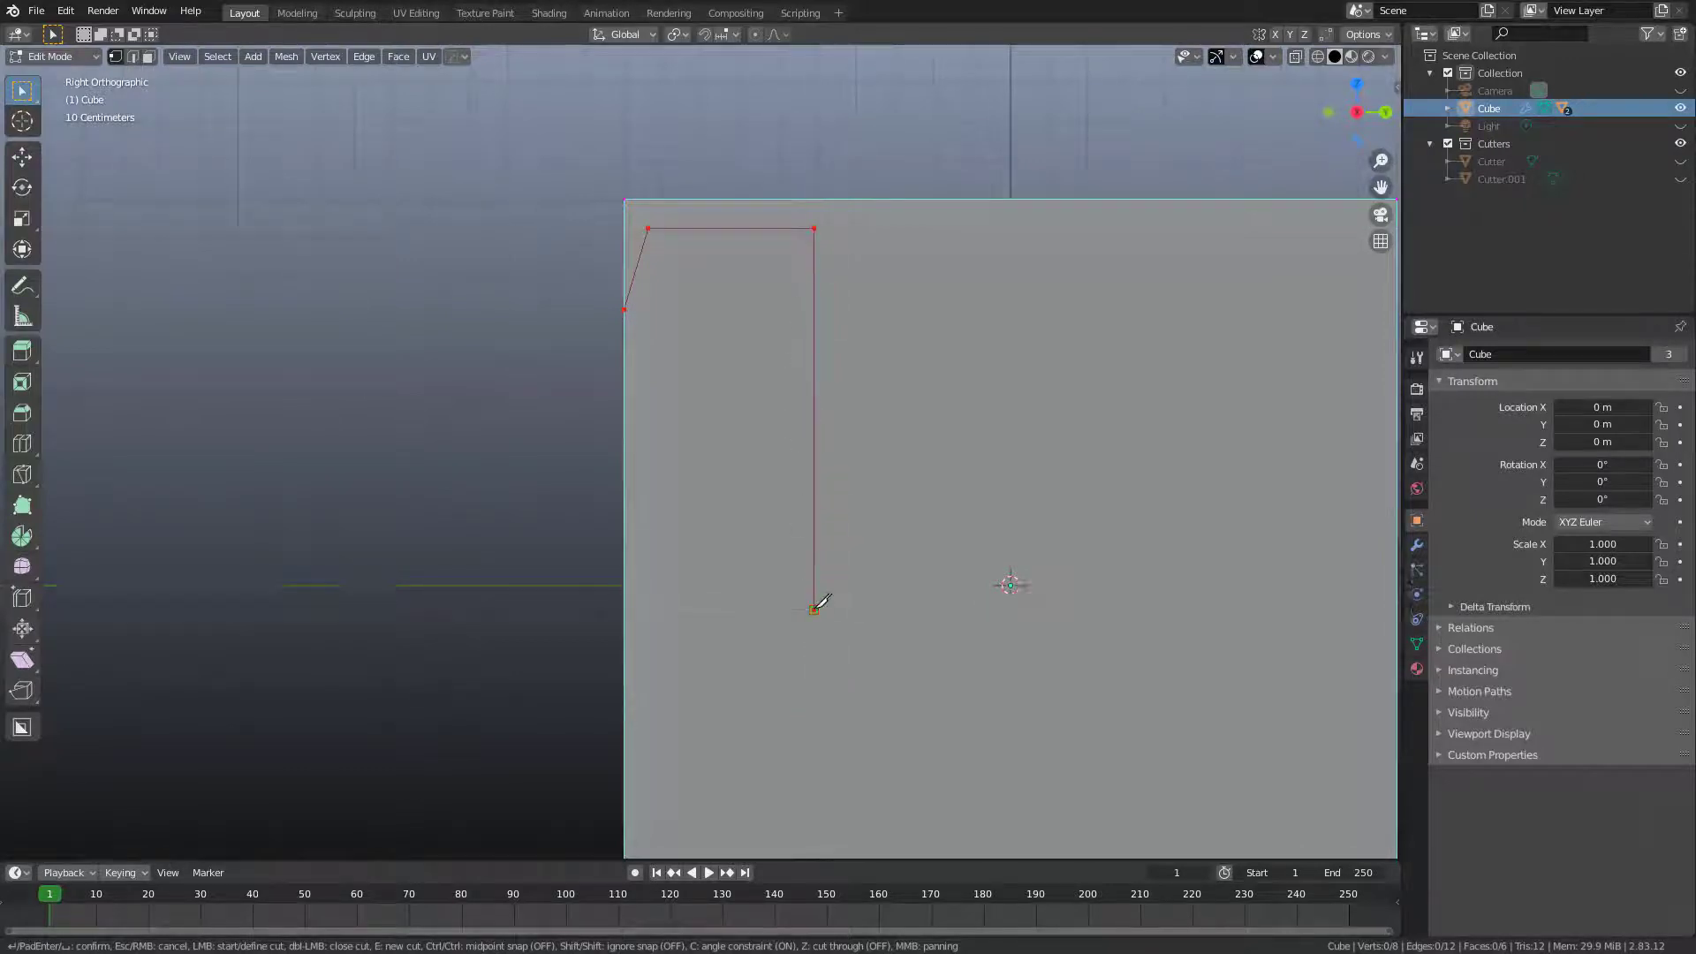
left_click(813, 607)
left_click(917, 607)
left_click(917, 409)
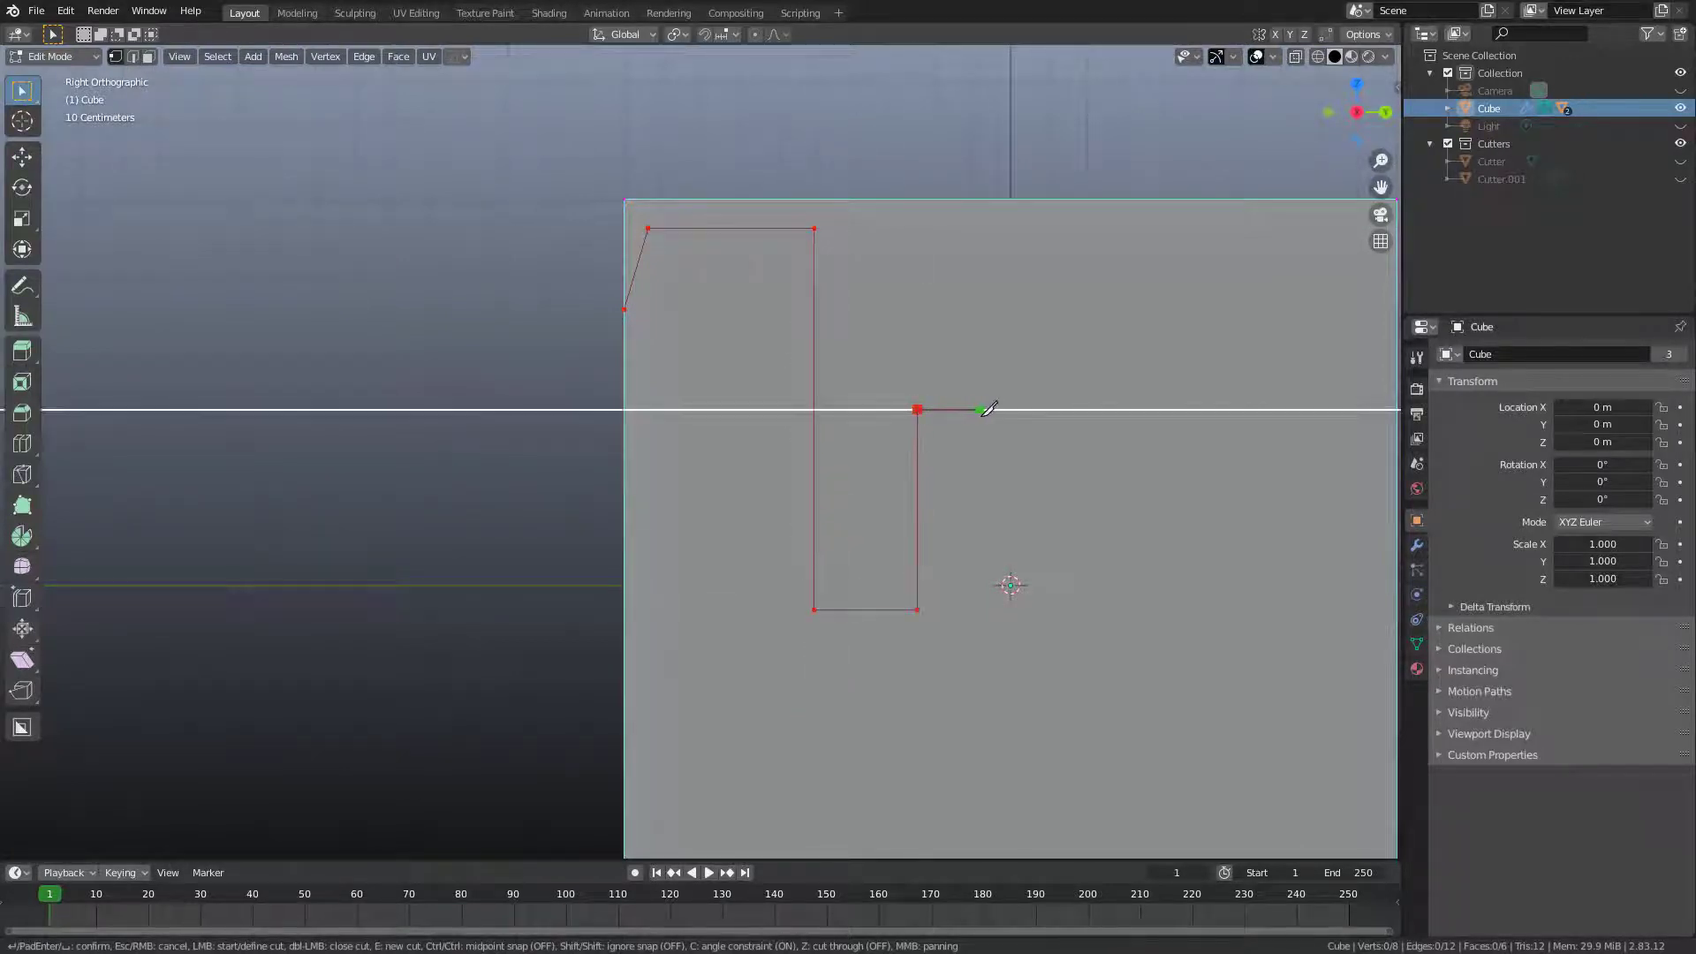
left_click(982, 409)
left_click(1020, 447)
left_click(1020, 526)
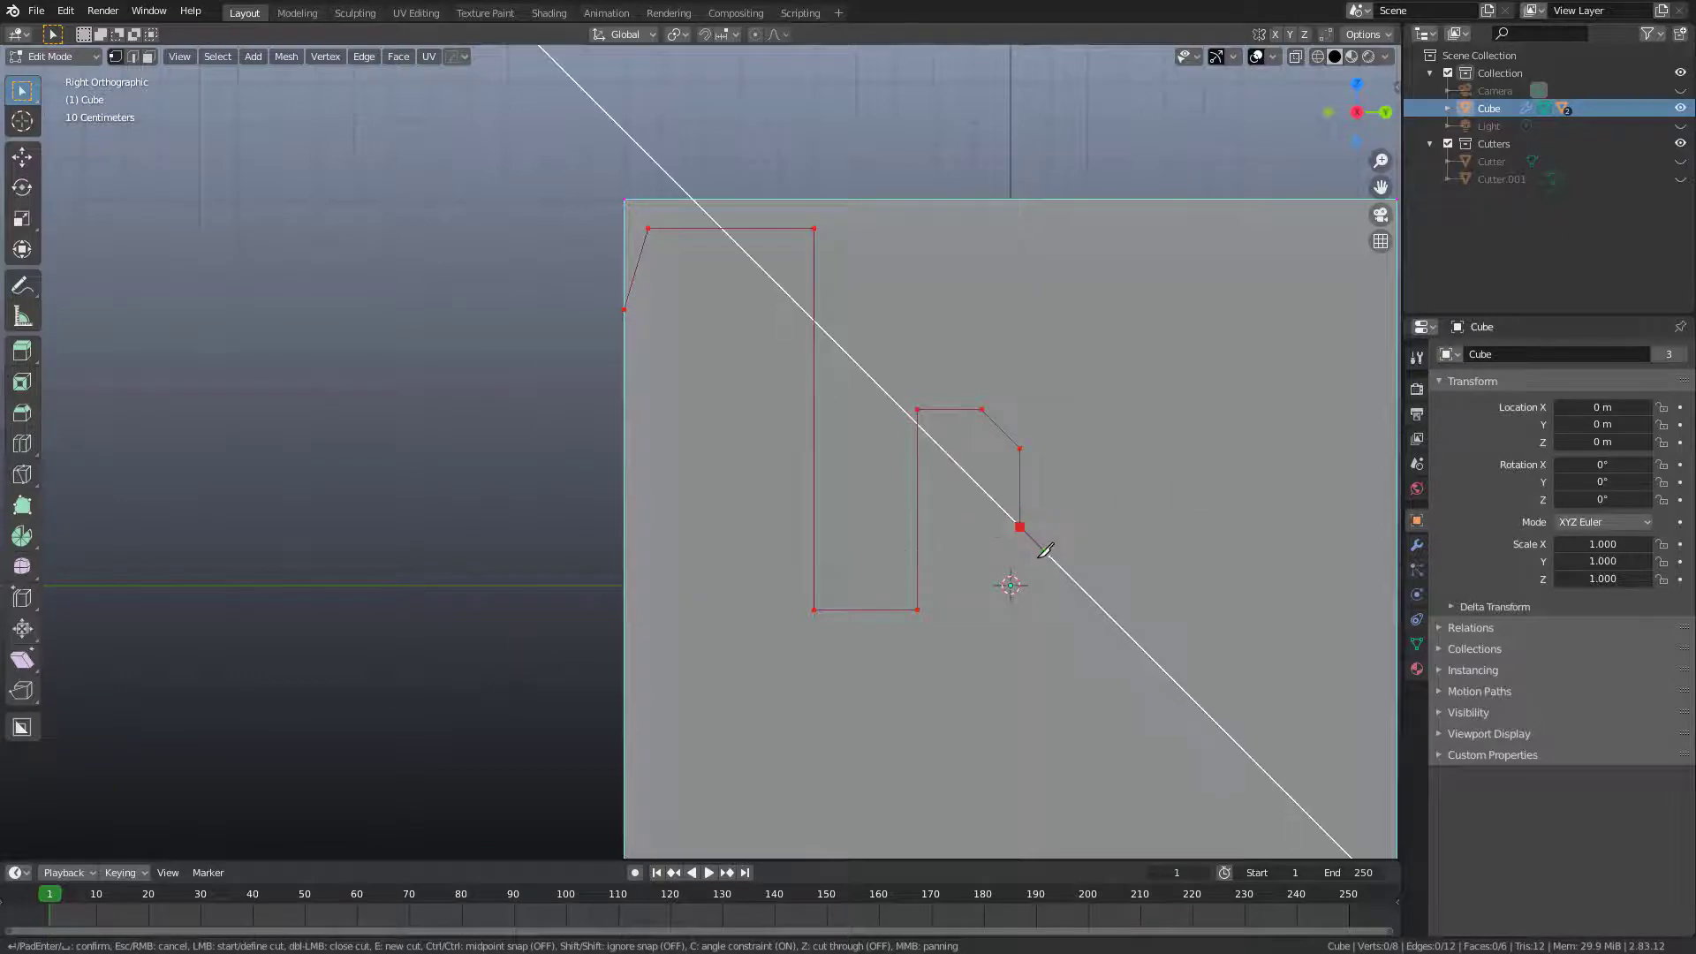
left_click(1045, 552)
left_click(1133, 551)
left_click(1151, 534)
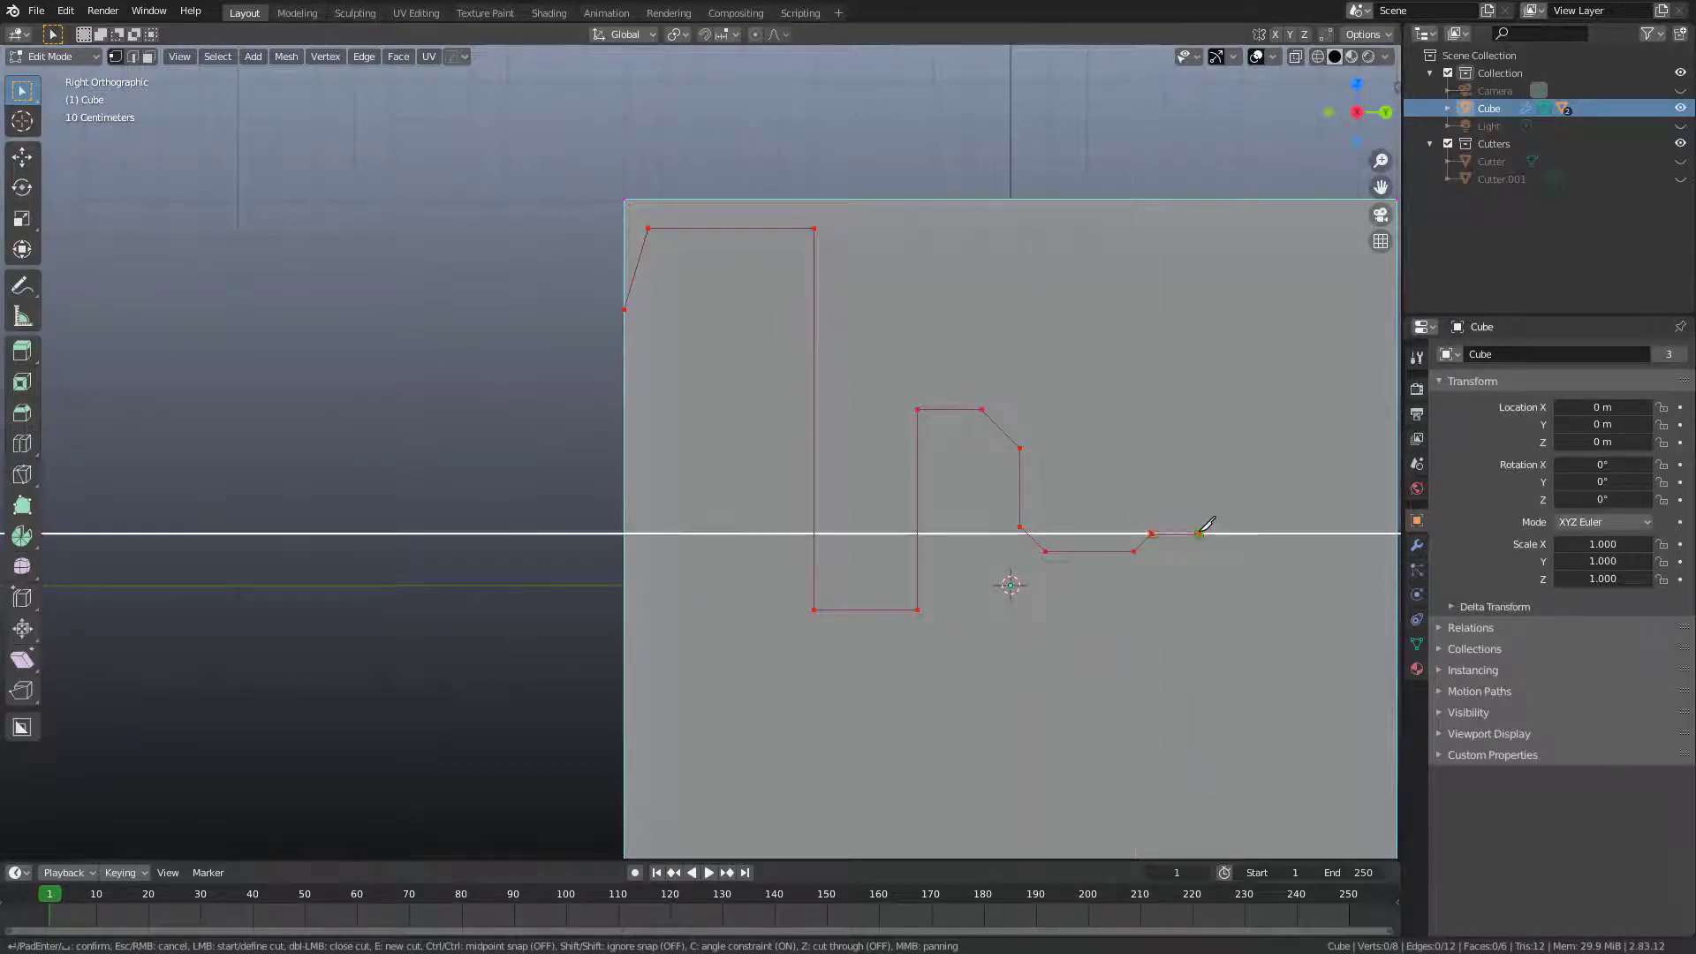
left_click(1198, 534)
left_click(1199, 716)
left_click(1174, 741)
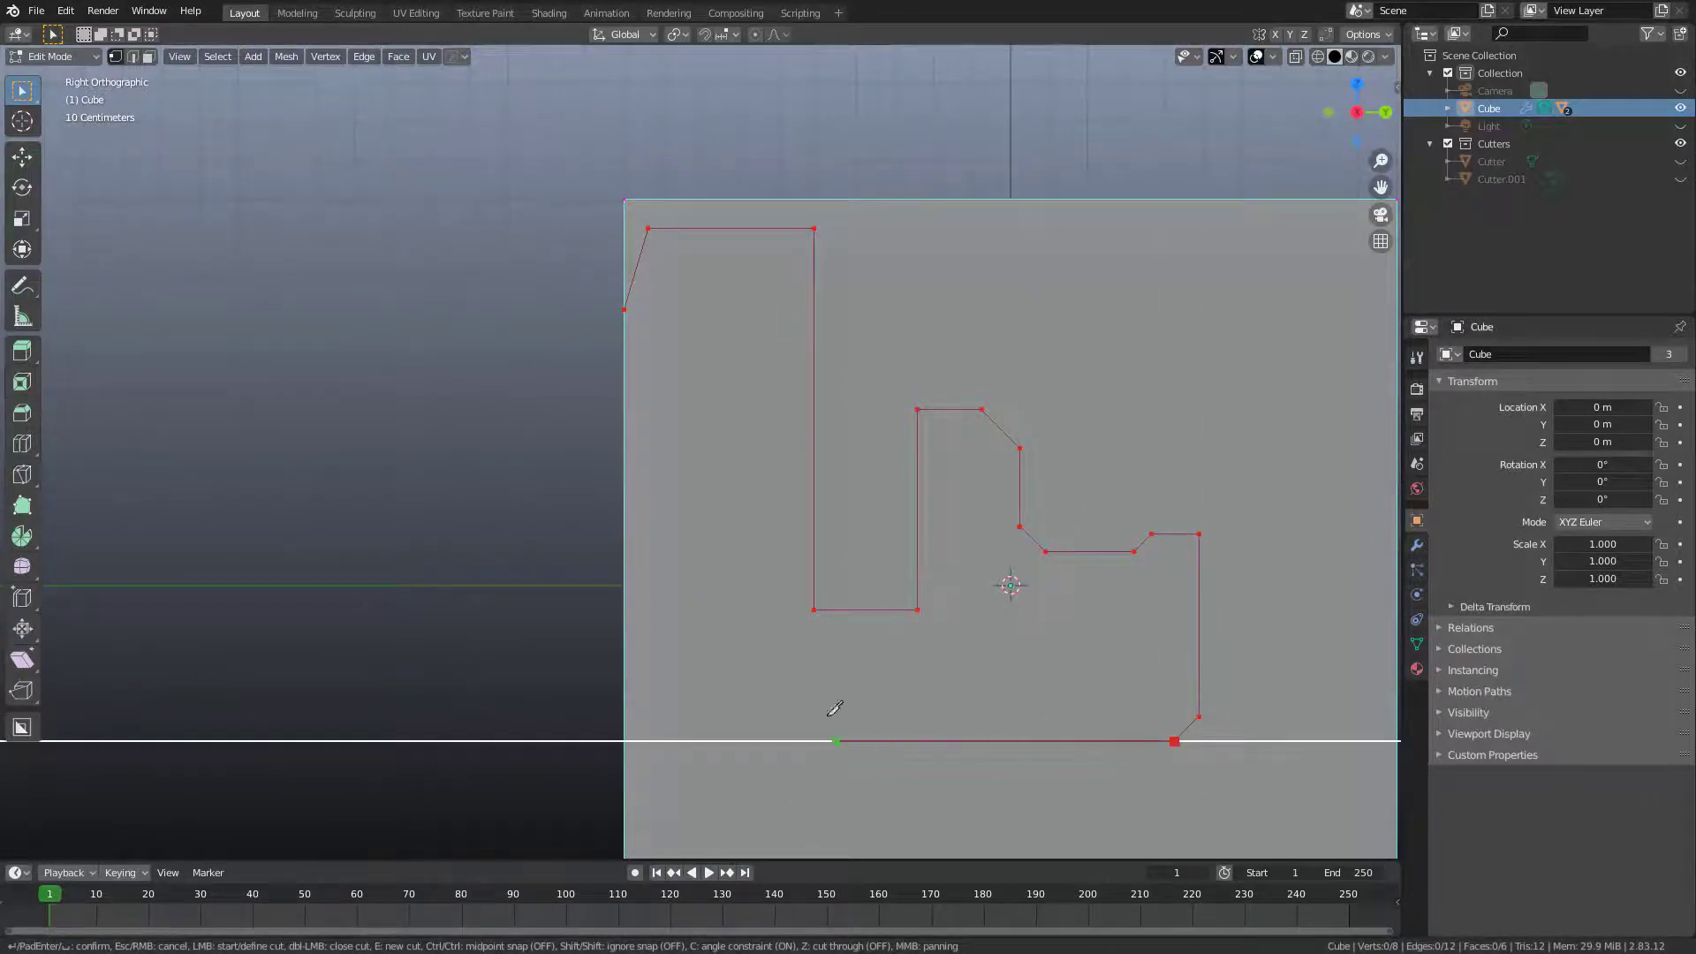
left_click(657, 708)
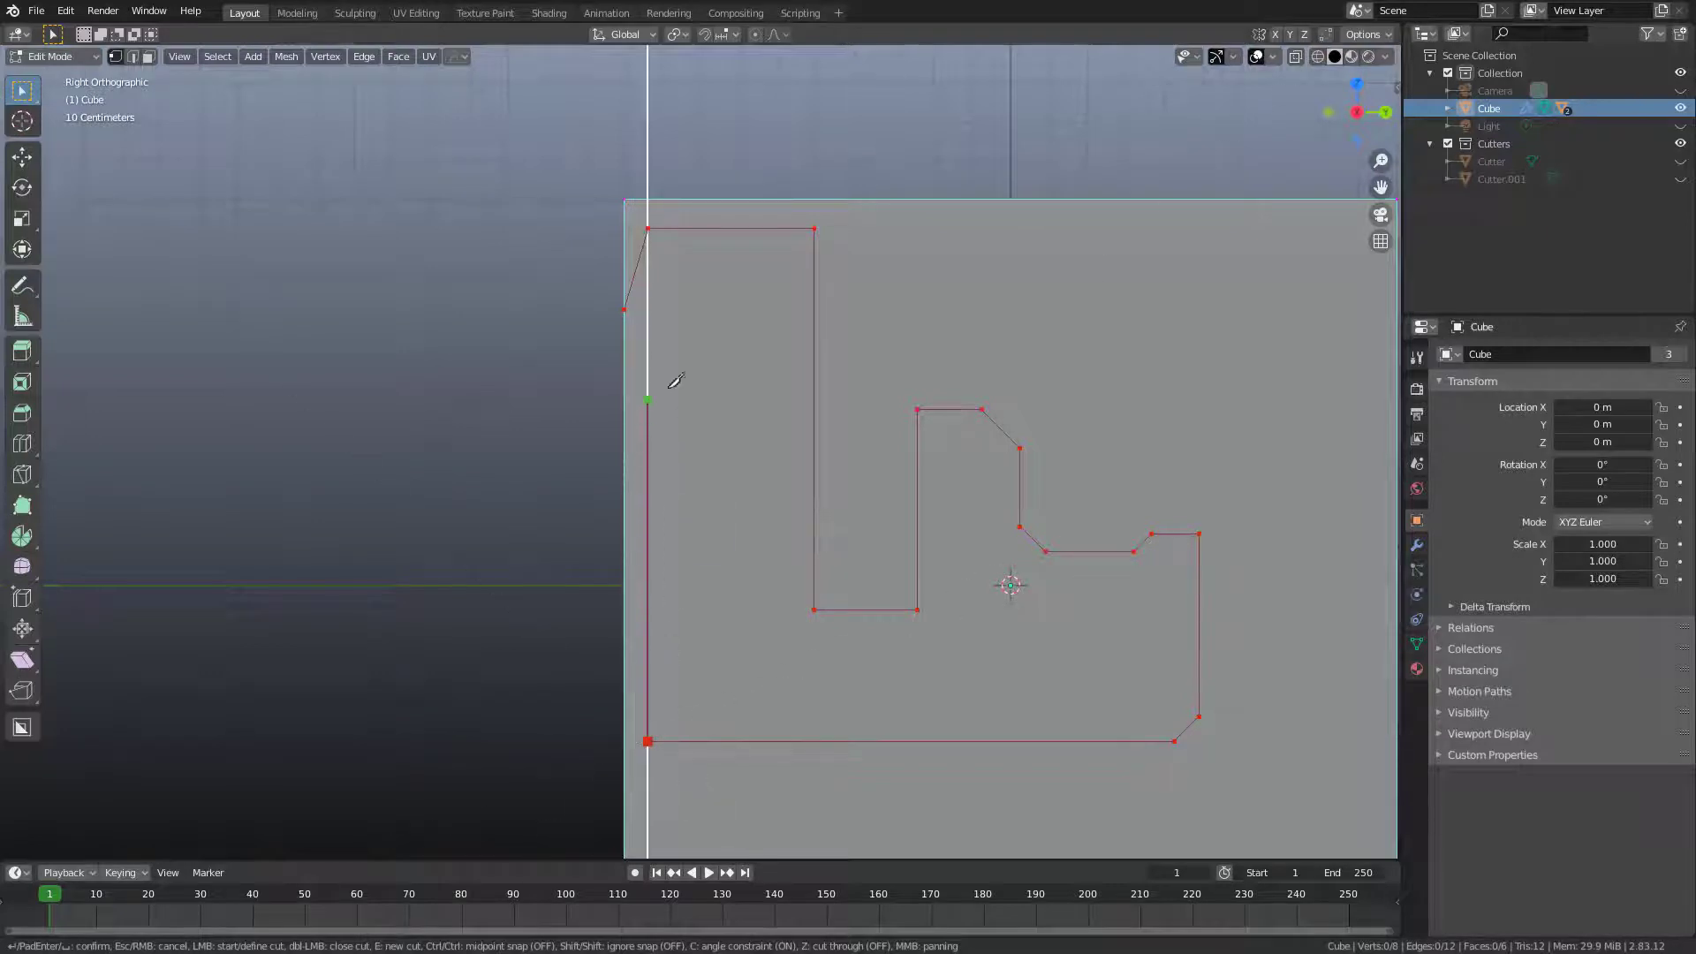
left_click(654, 335)
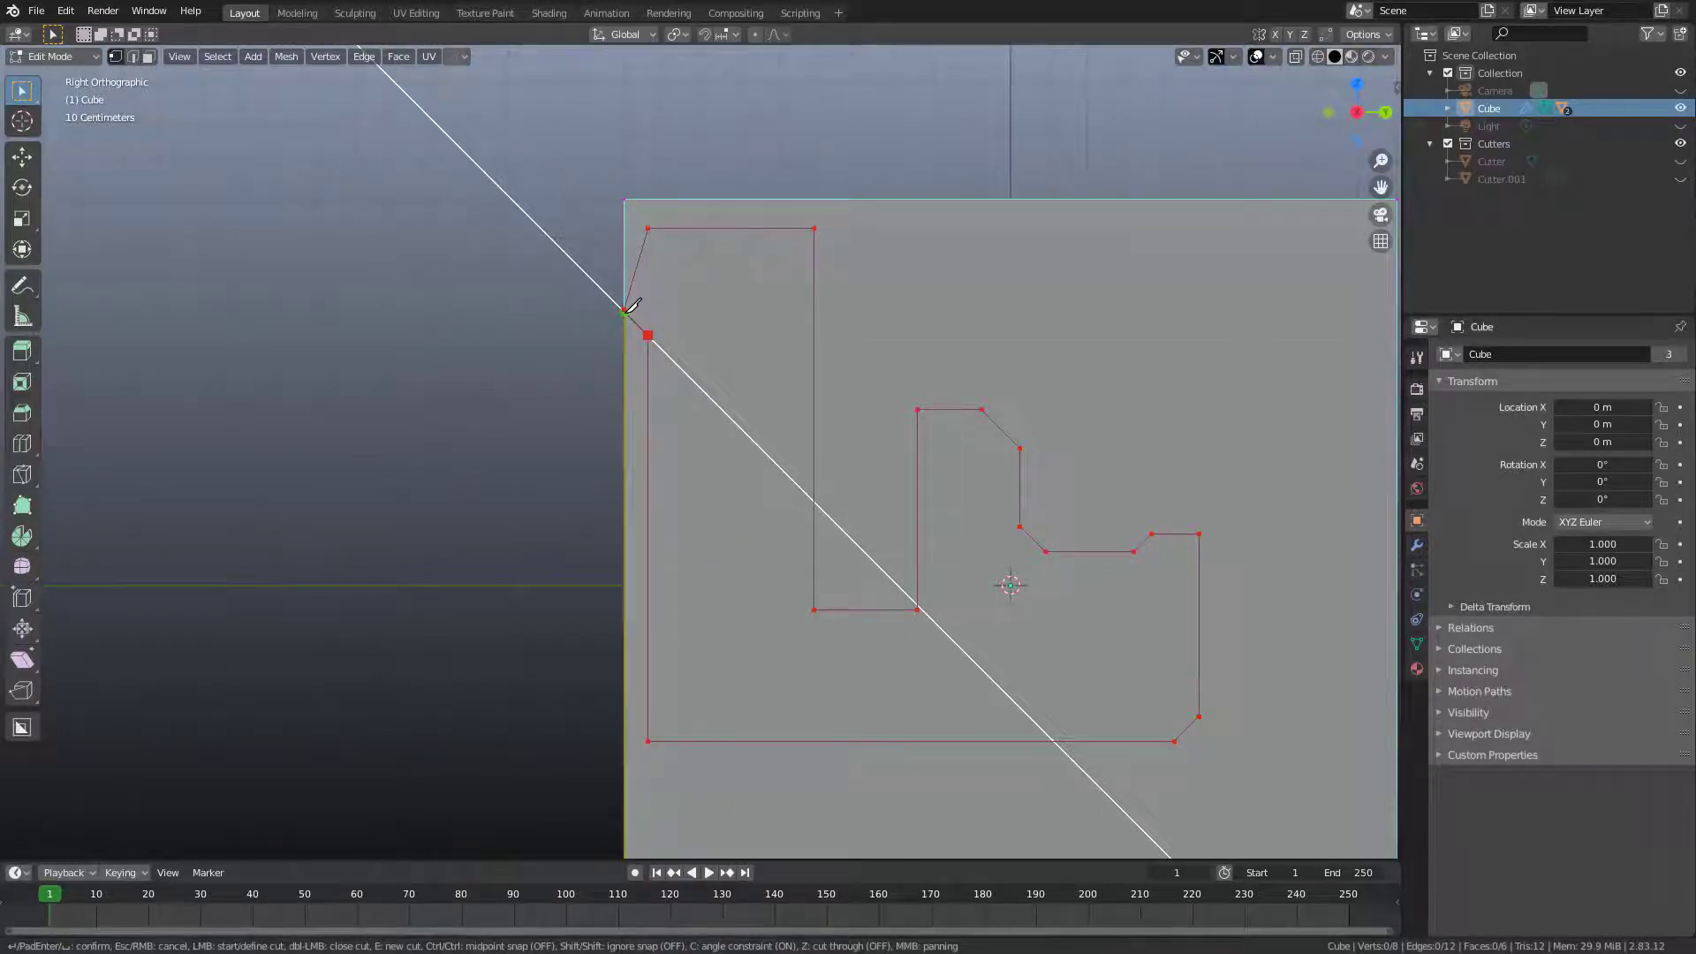
key("Escape")
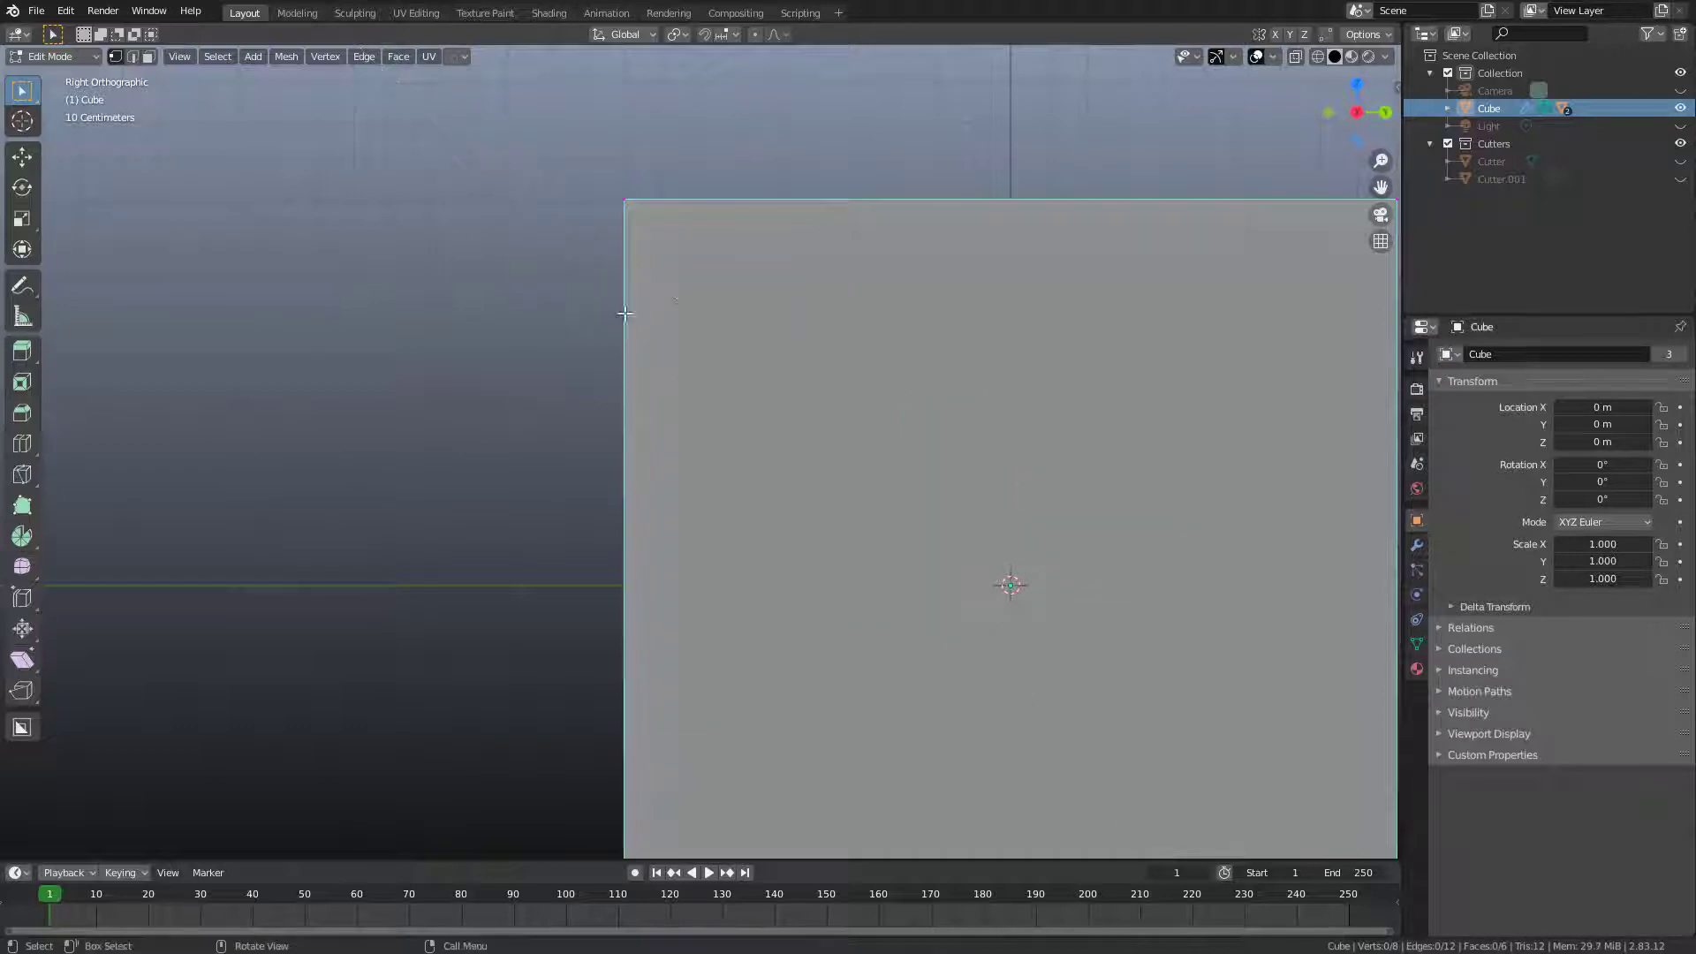
key("Tab")
Draw a second stepped BoxCutter ngon outline, about 0.63 by 1.07 m, in the upper middle of the cube's face.
scroll(837, 352, "down", 2)
middle_click_drag(939, 358, 790, 353, "shift")
scroll(790, 354, "up", 2)
key("d")
left_click(779, 381)
left_click_drag(738, 222, 877, 220)
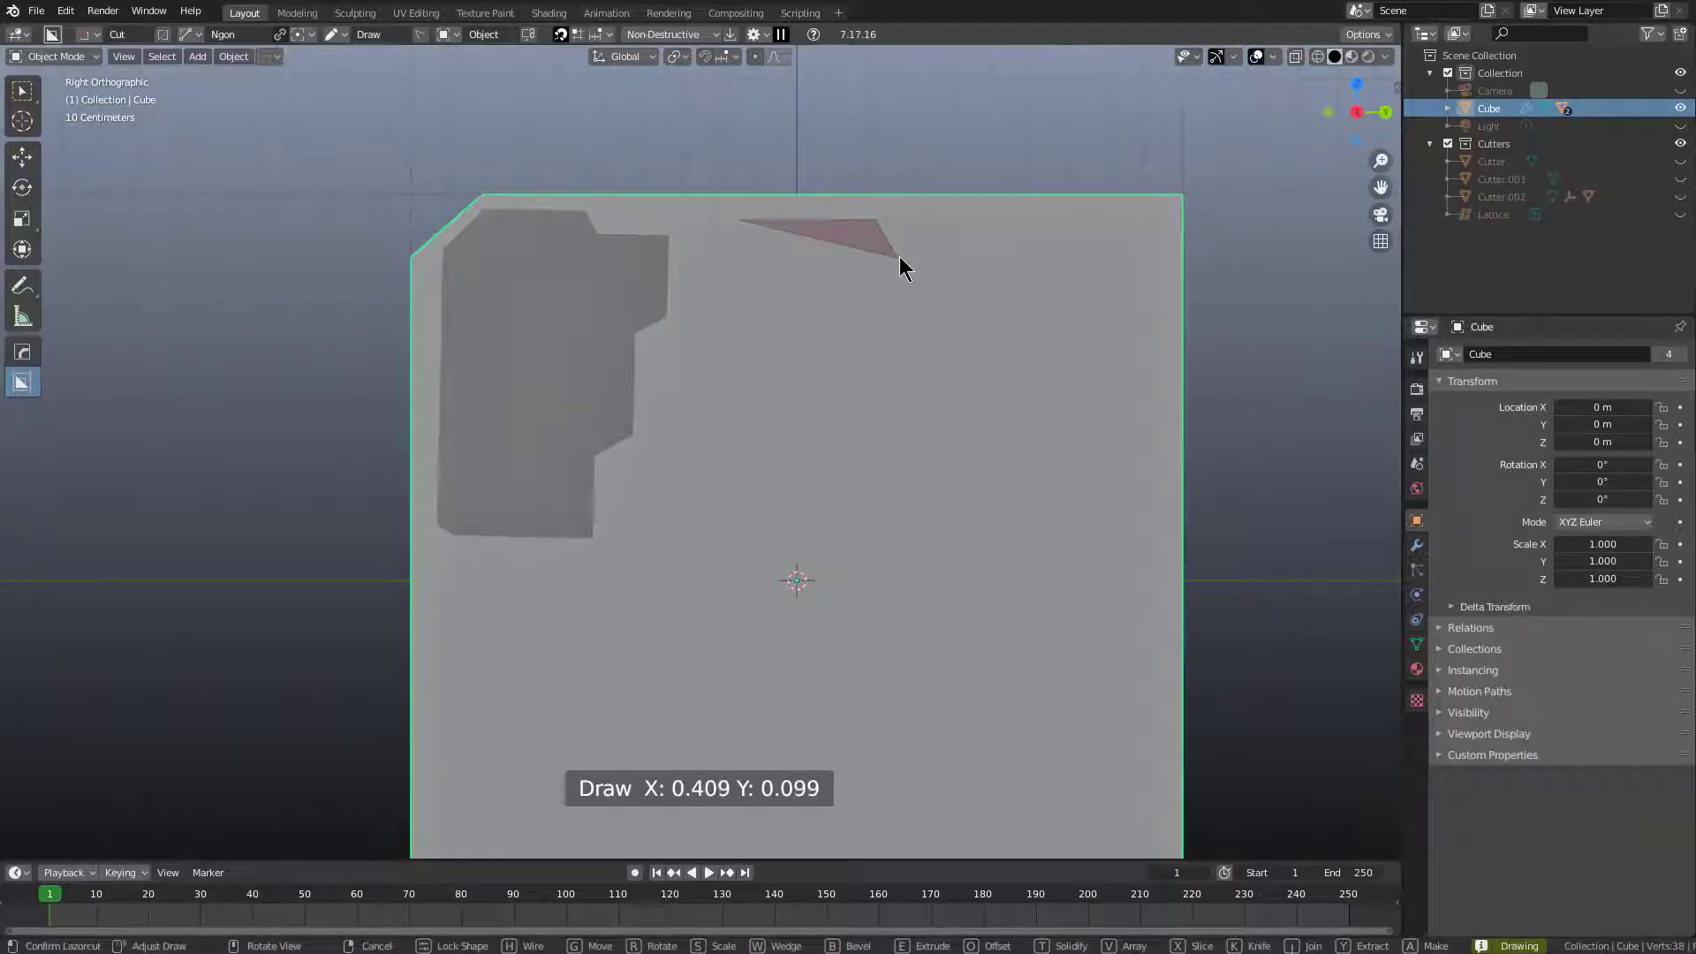
left_click(897, 256)
left_click(979, 258)
left_click(982, 352)
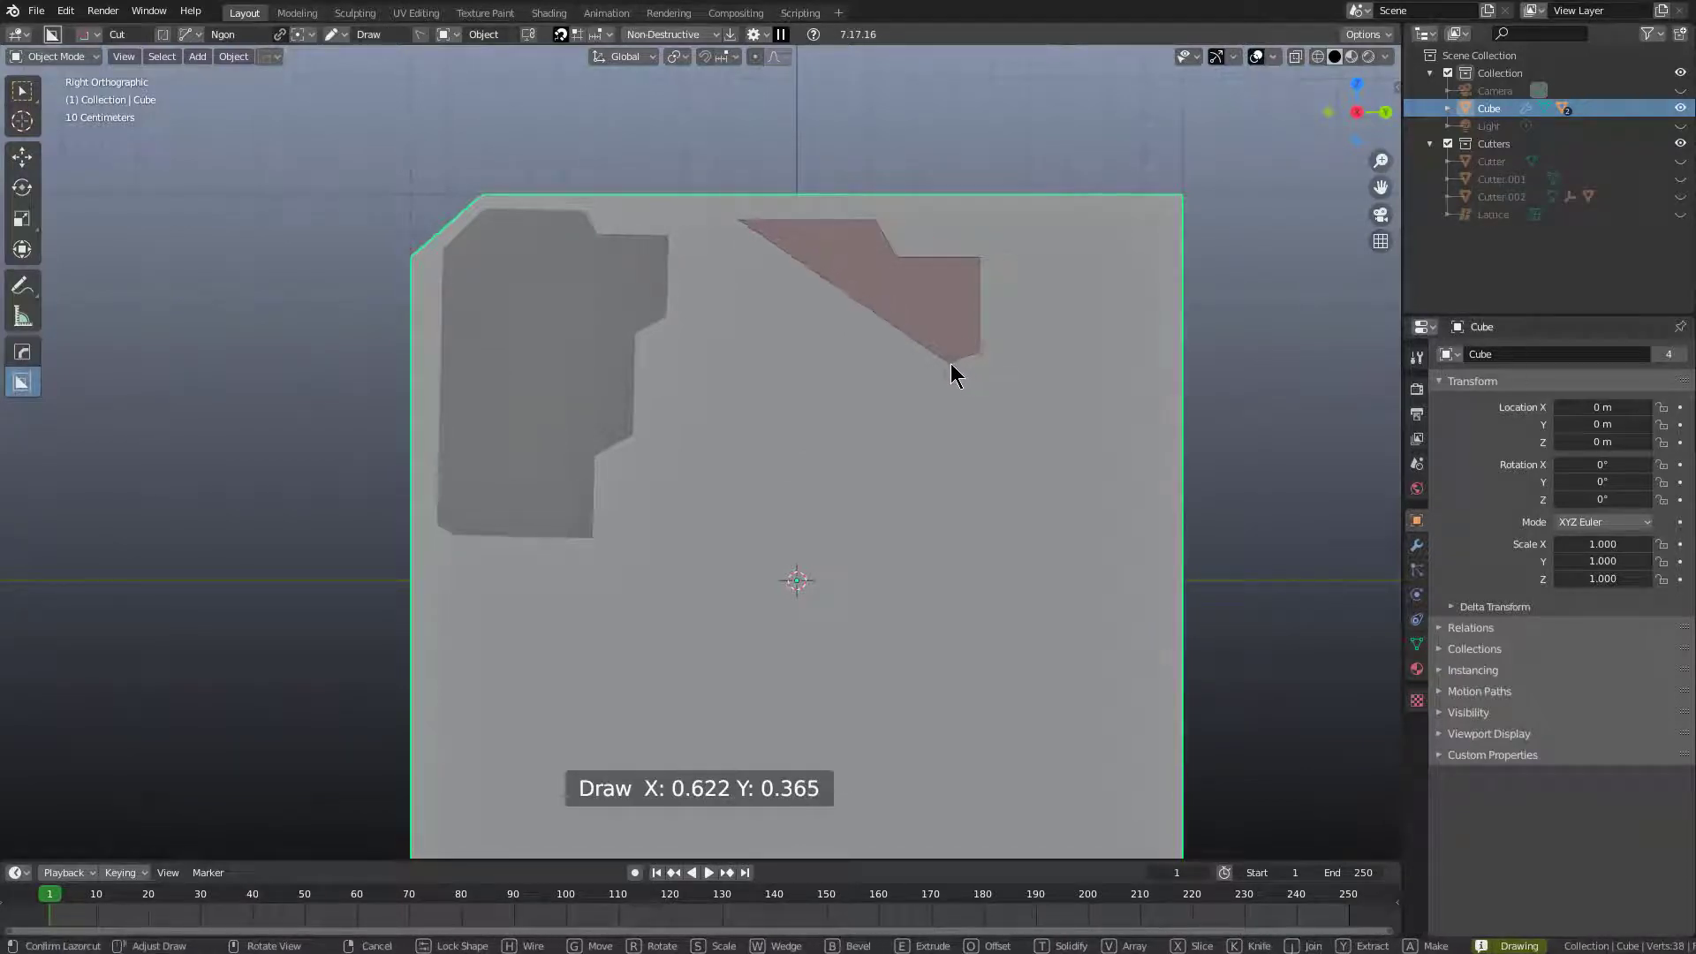
left_click(957, 364)
left_click(982, 495)
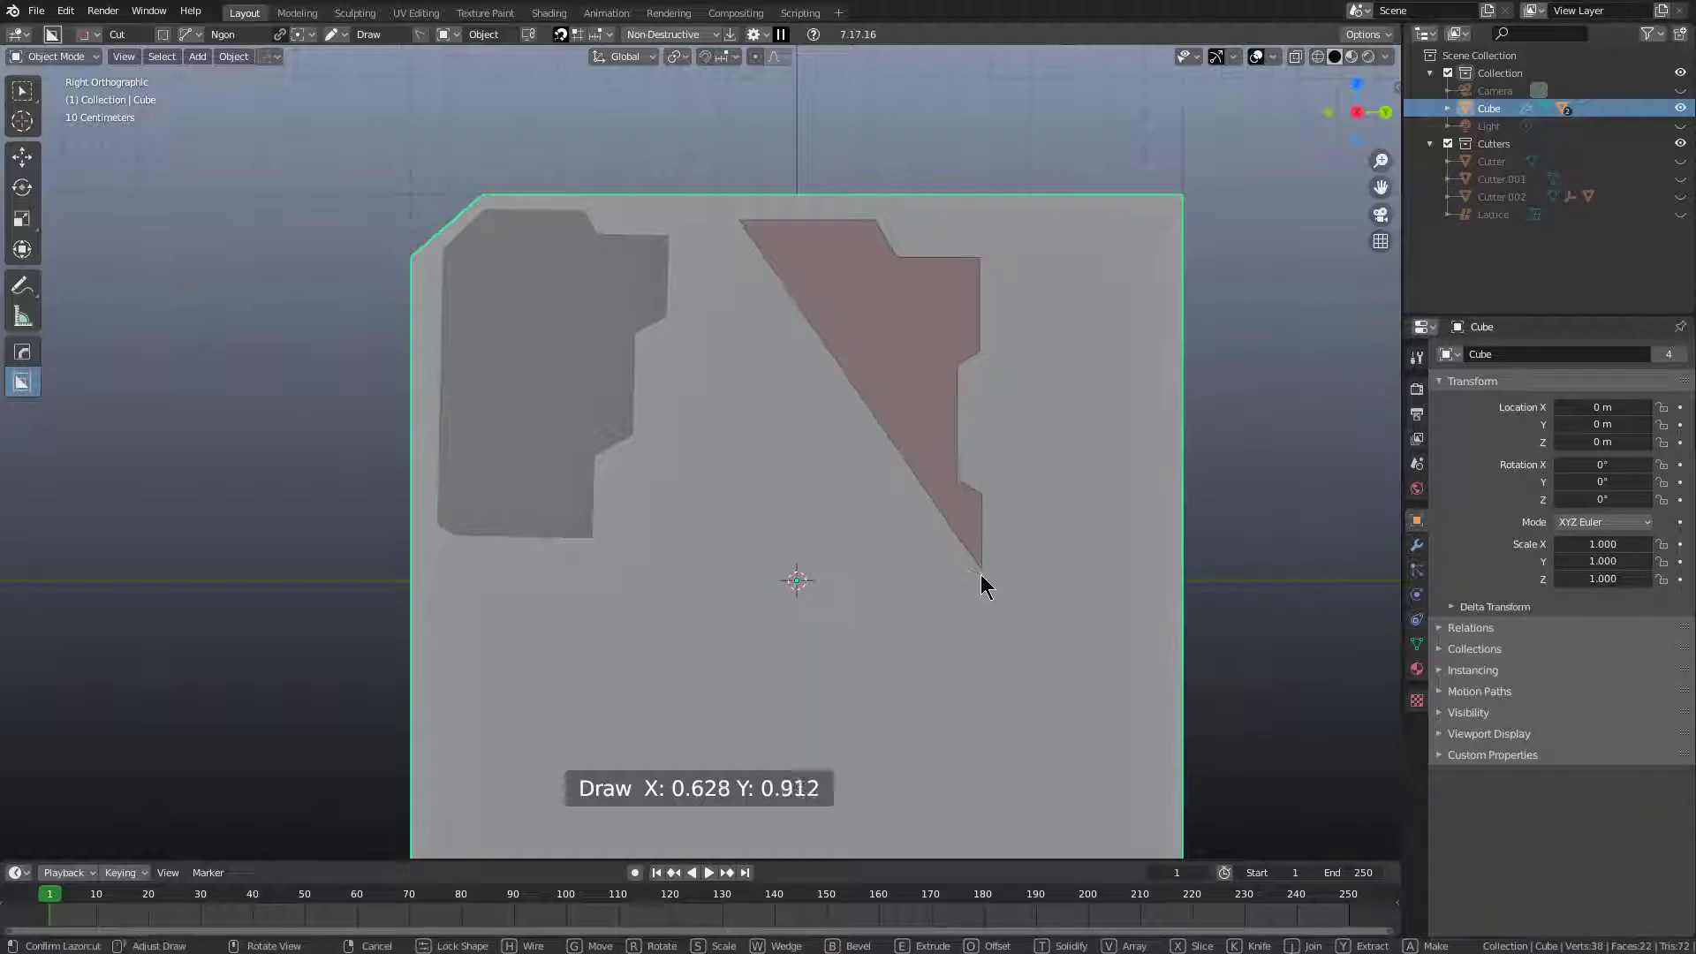
left_click(983, 608)
left_click(919, 605)
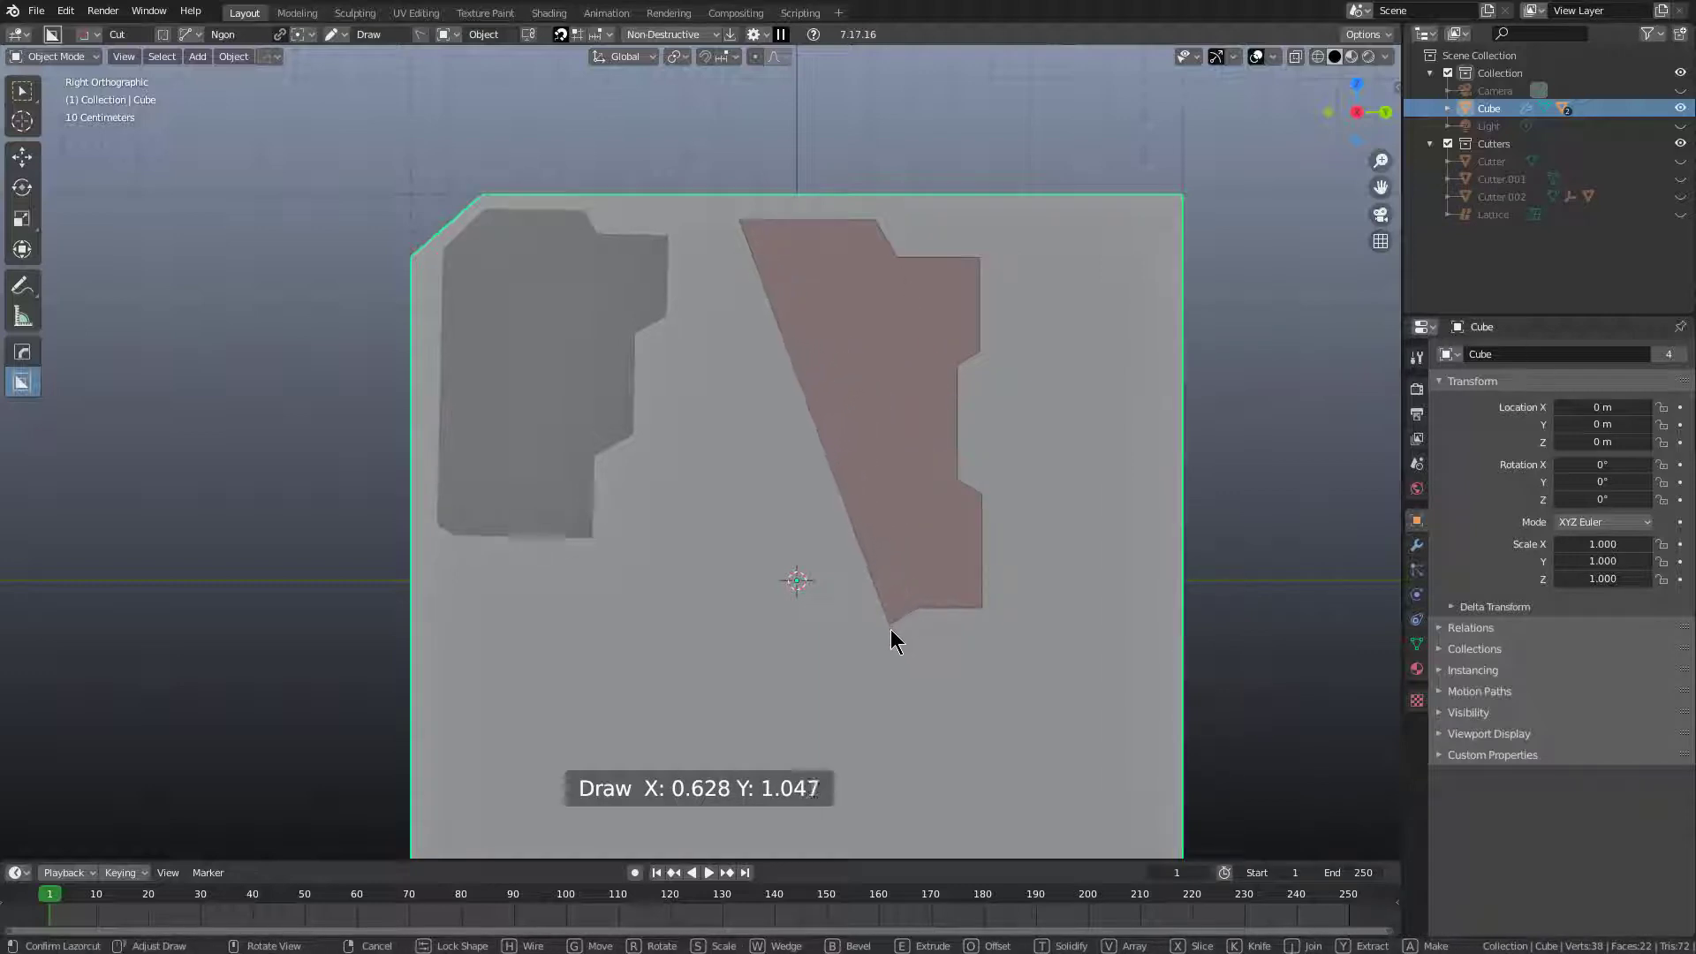
left_click(892, 632)
left_click(776, 635)
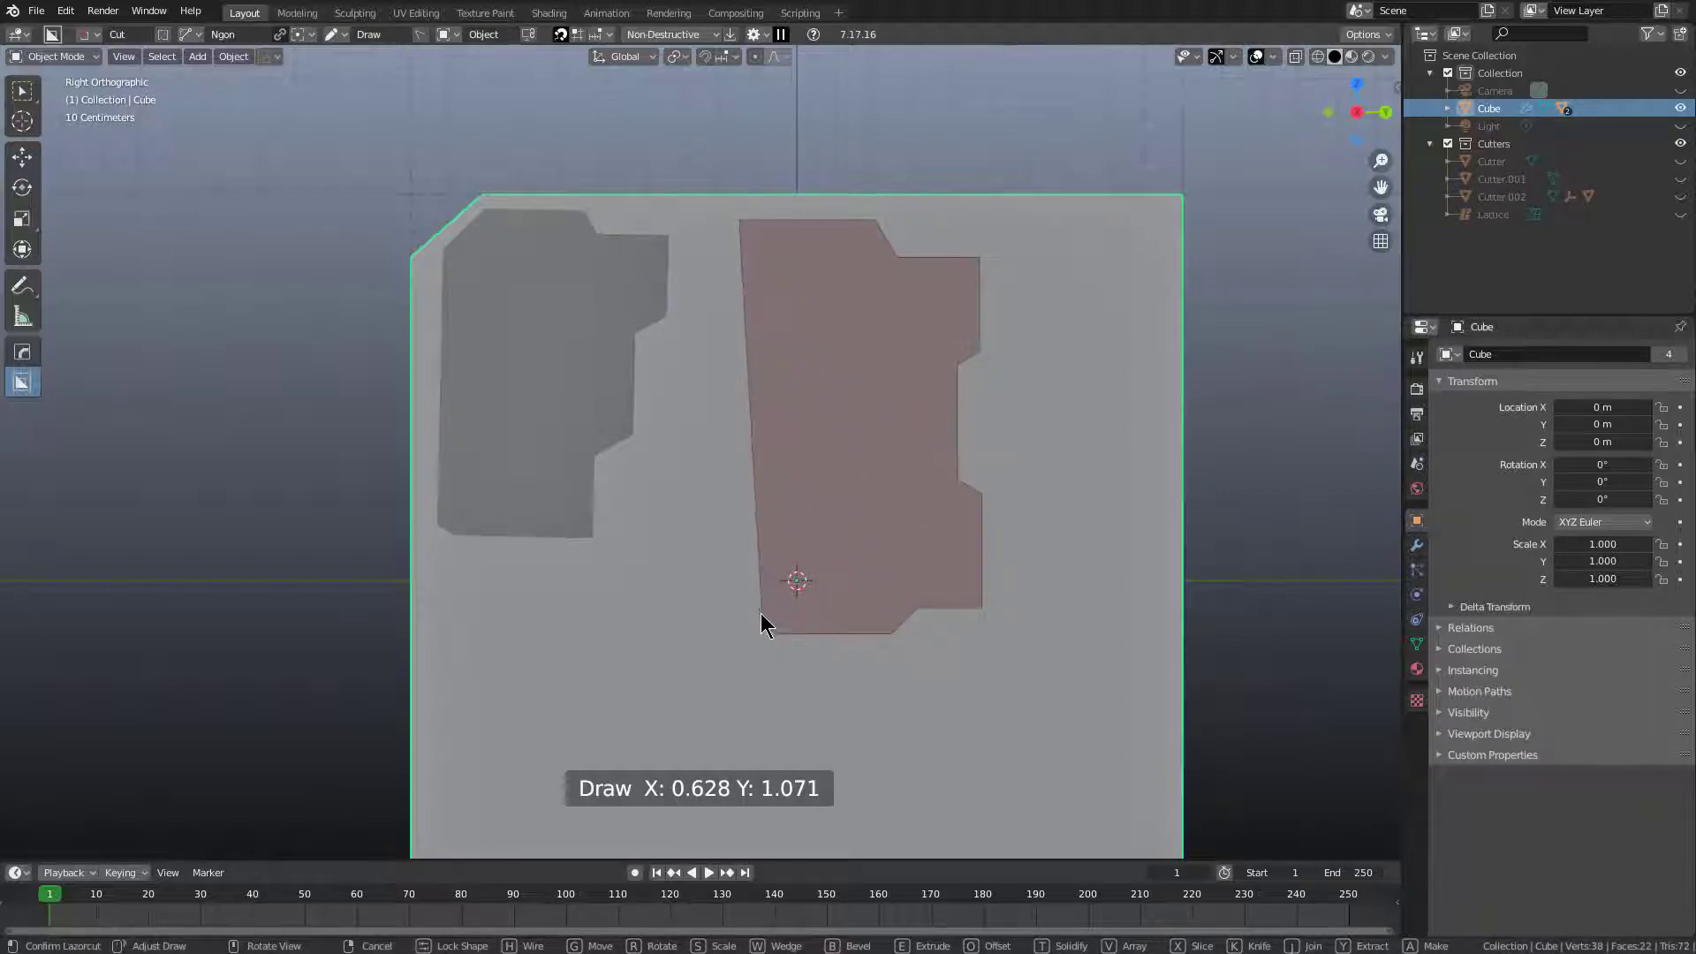
left_click(762, 613)
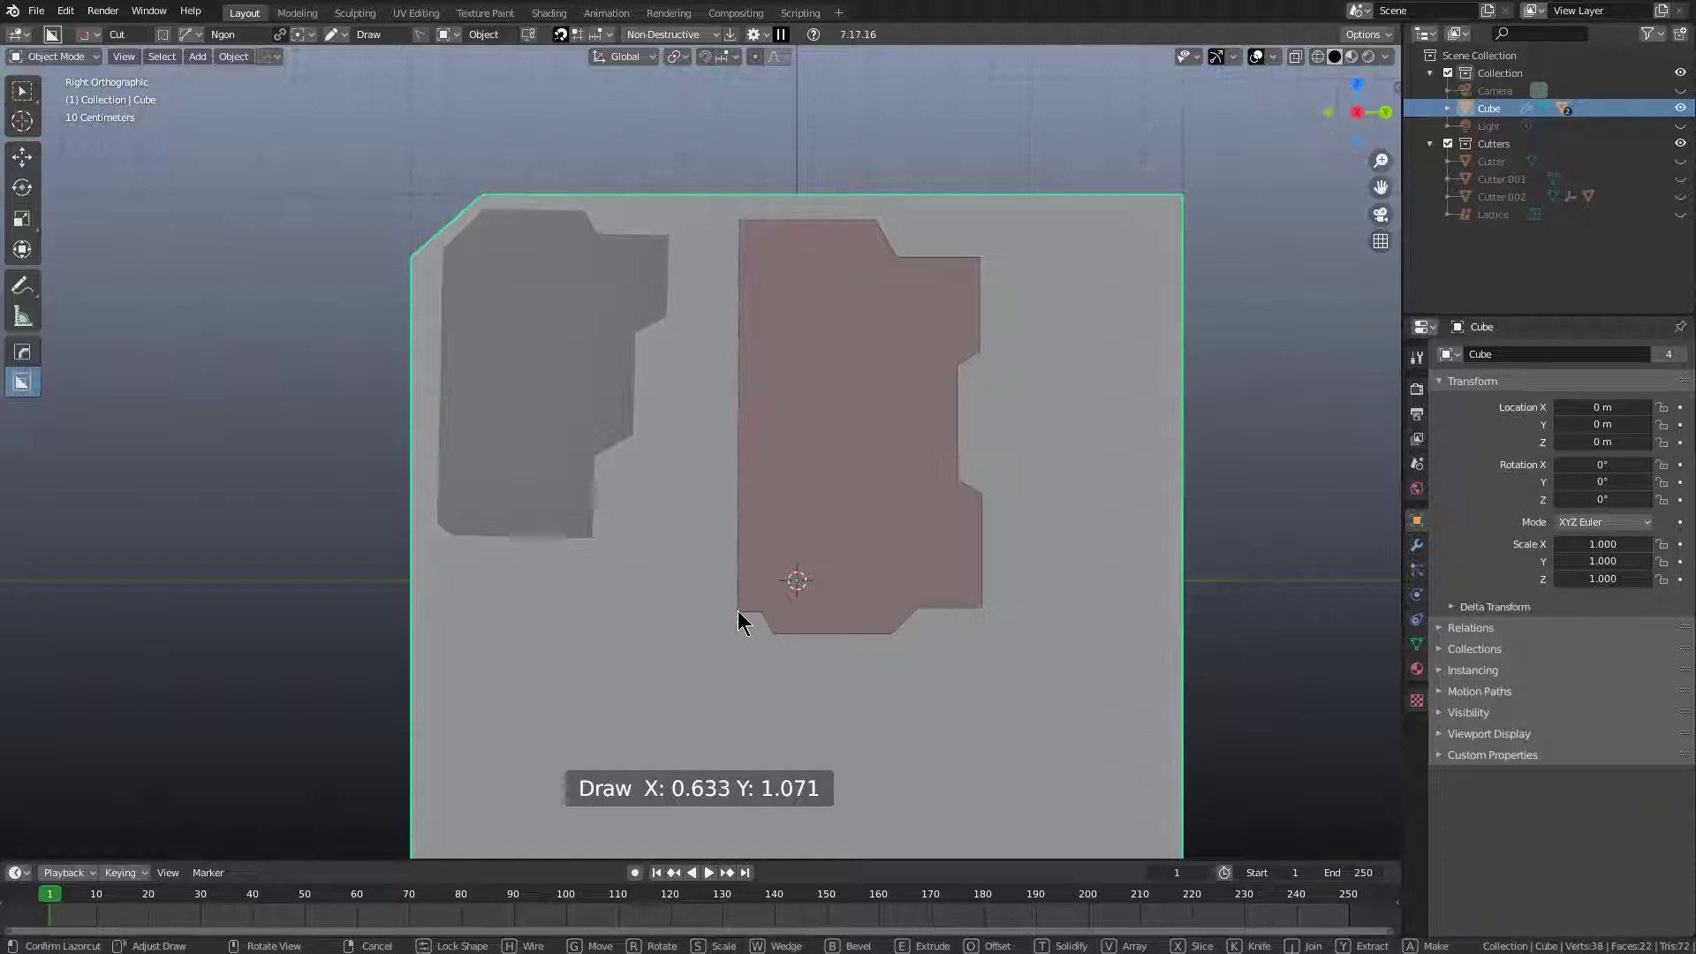
Extrude the second ngon outline into the cube as a cut about 0.32 m deep.
key("e")
middle_click_drag(745, 562, 811, 601)
left_click(920, 556)
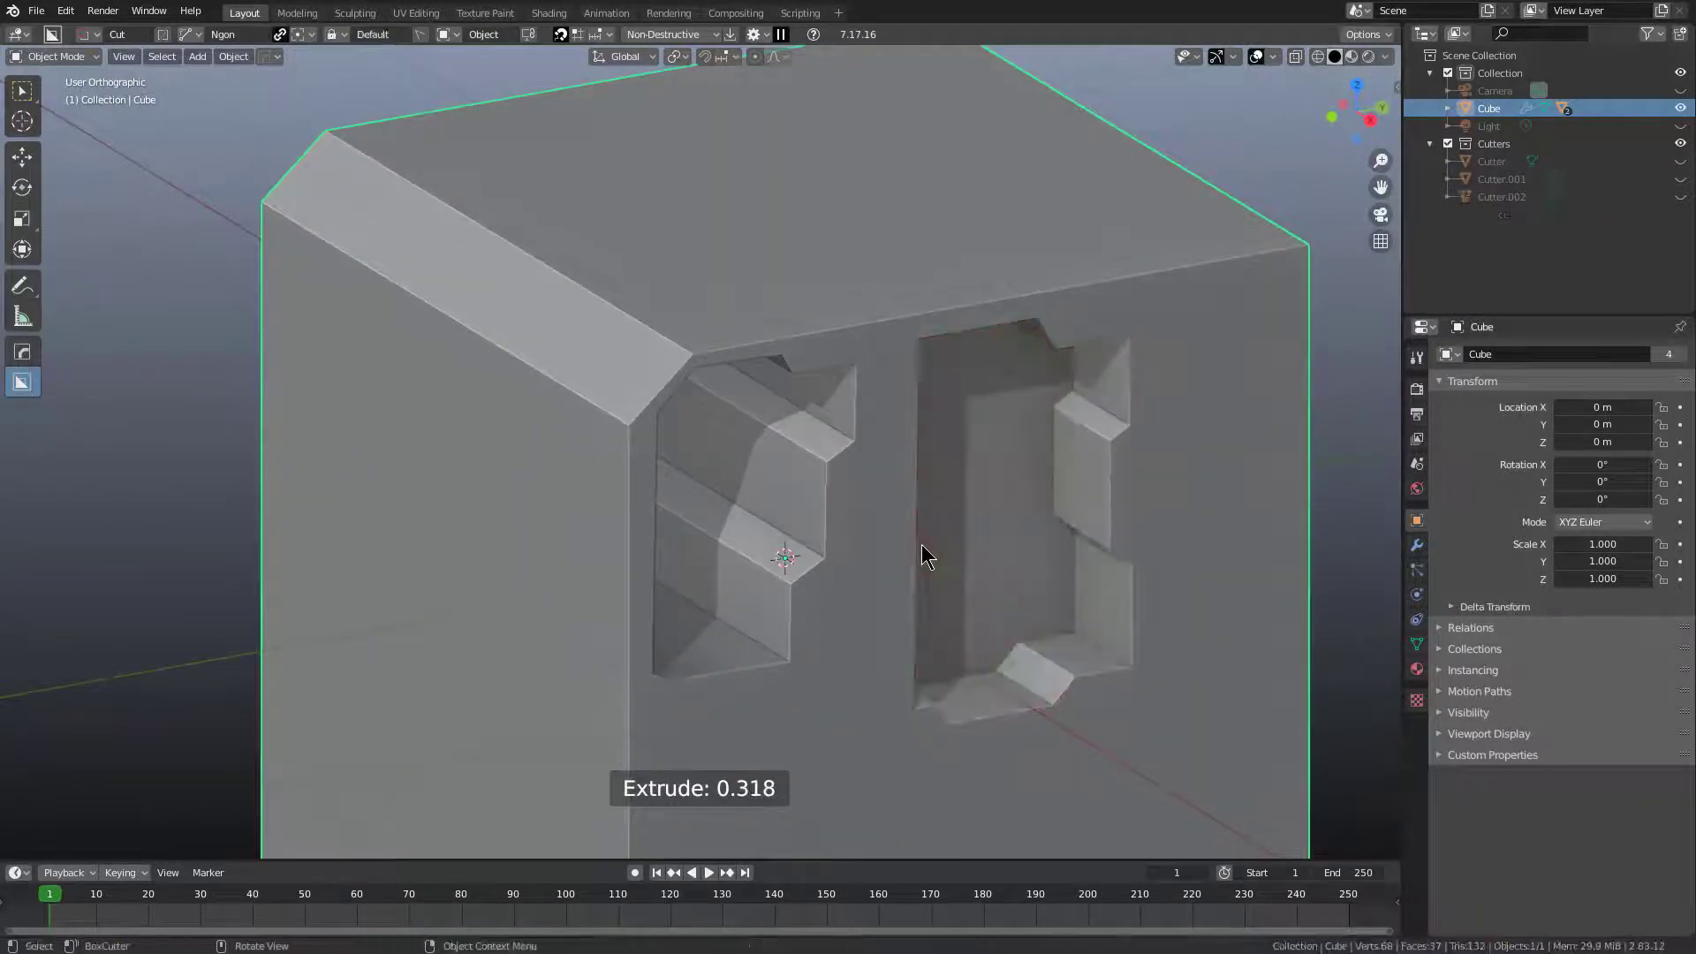
With grid snapping on and a coarser grid, draw a stepped ngon outline about 0.7 by 0.9 m over the side face's lower-left area.
middle_click_drag(919, 556, 875, 442)
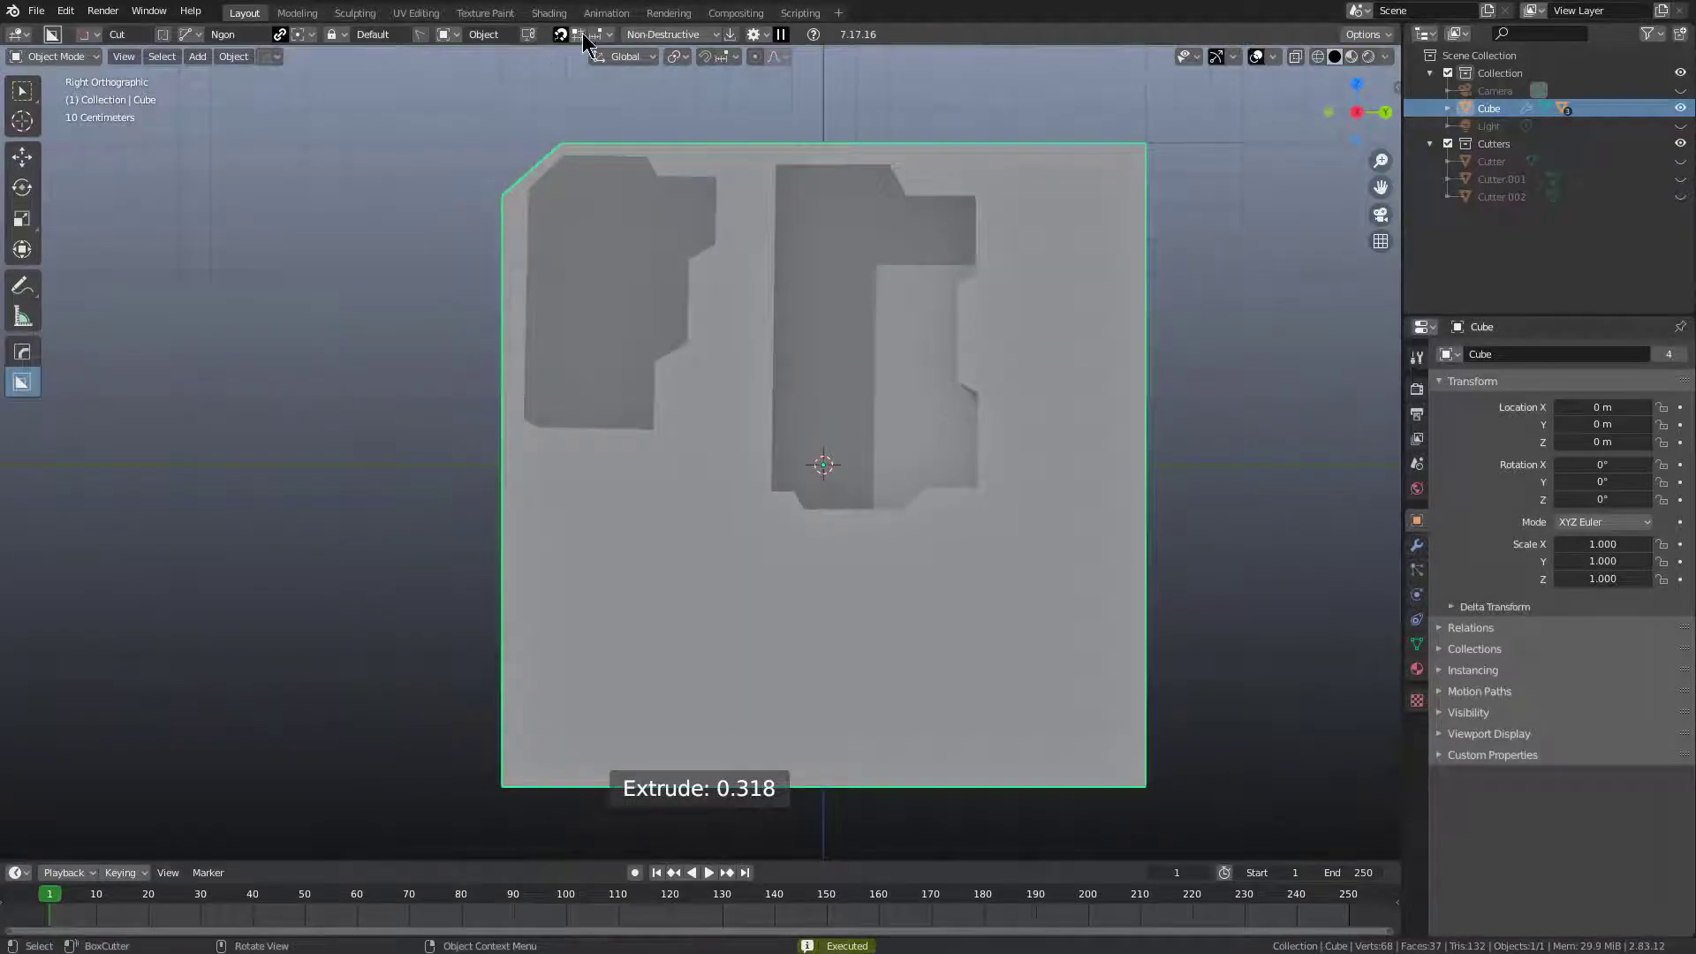
key("ctrl")
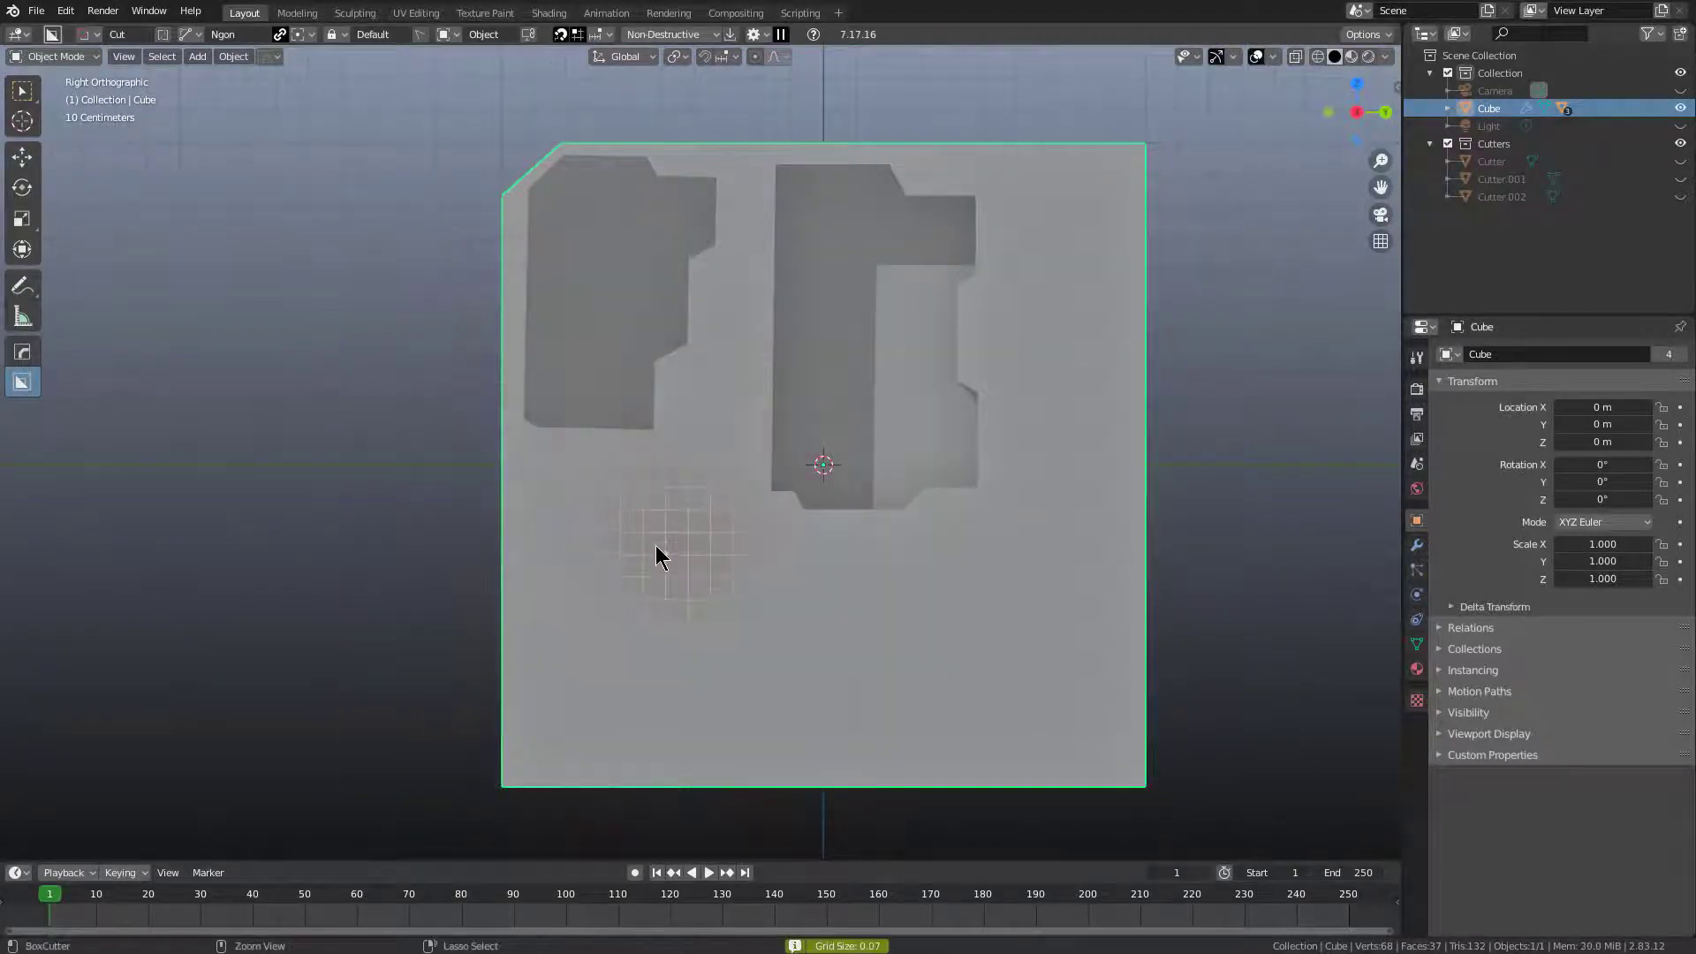
scroll(645, 543, "up", 1, "ctrl")
mouse_move(542, 531)
left_mouse_down()
mouse_move(654, 523)
mouse_move(696, 566)
mouse_move(760, 555)
left_mouse_up()
left_click(760, 556)
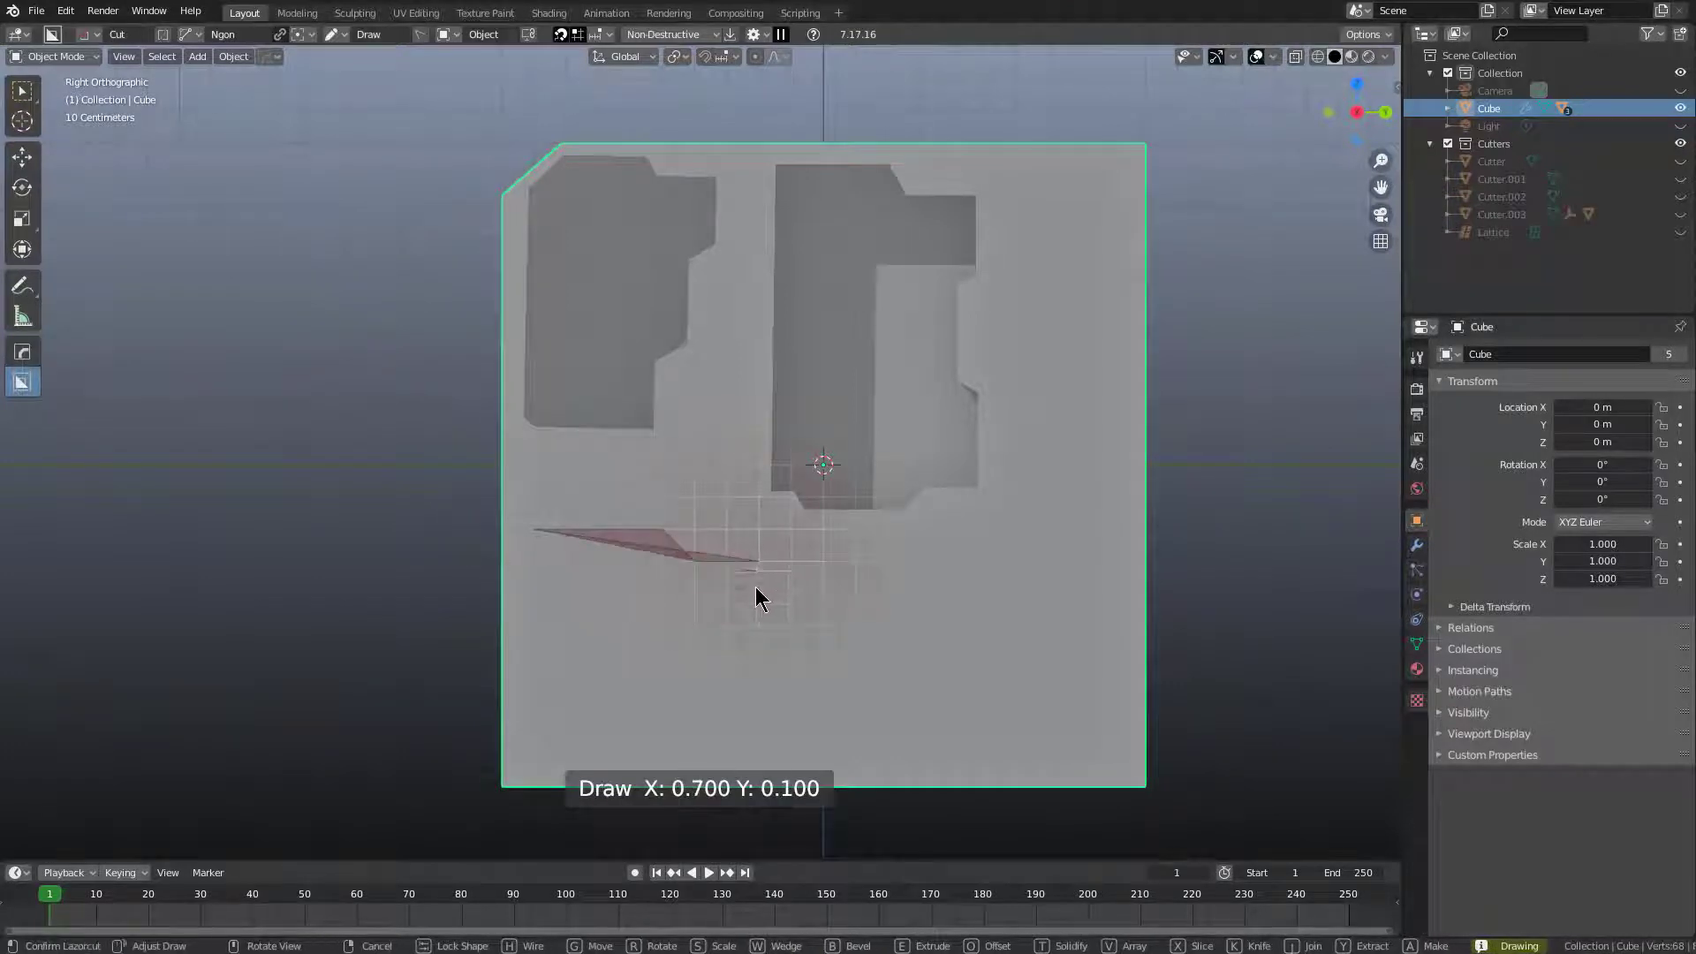
left_click(755, 615)
left_click(712, 659)
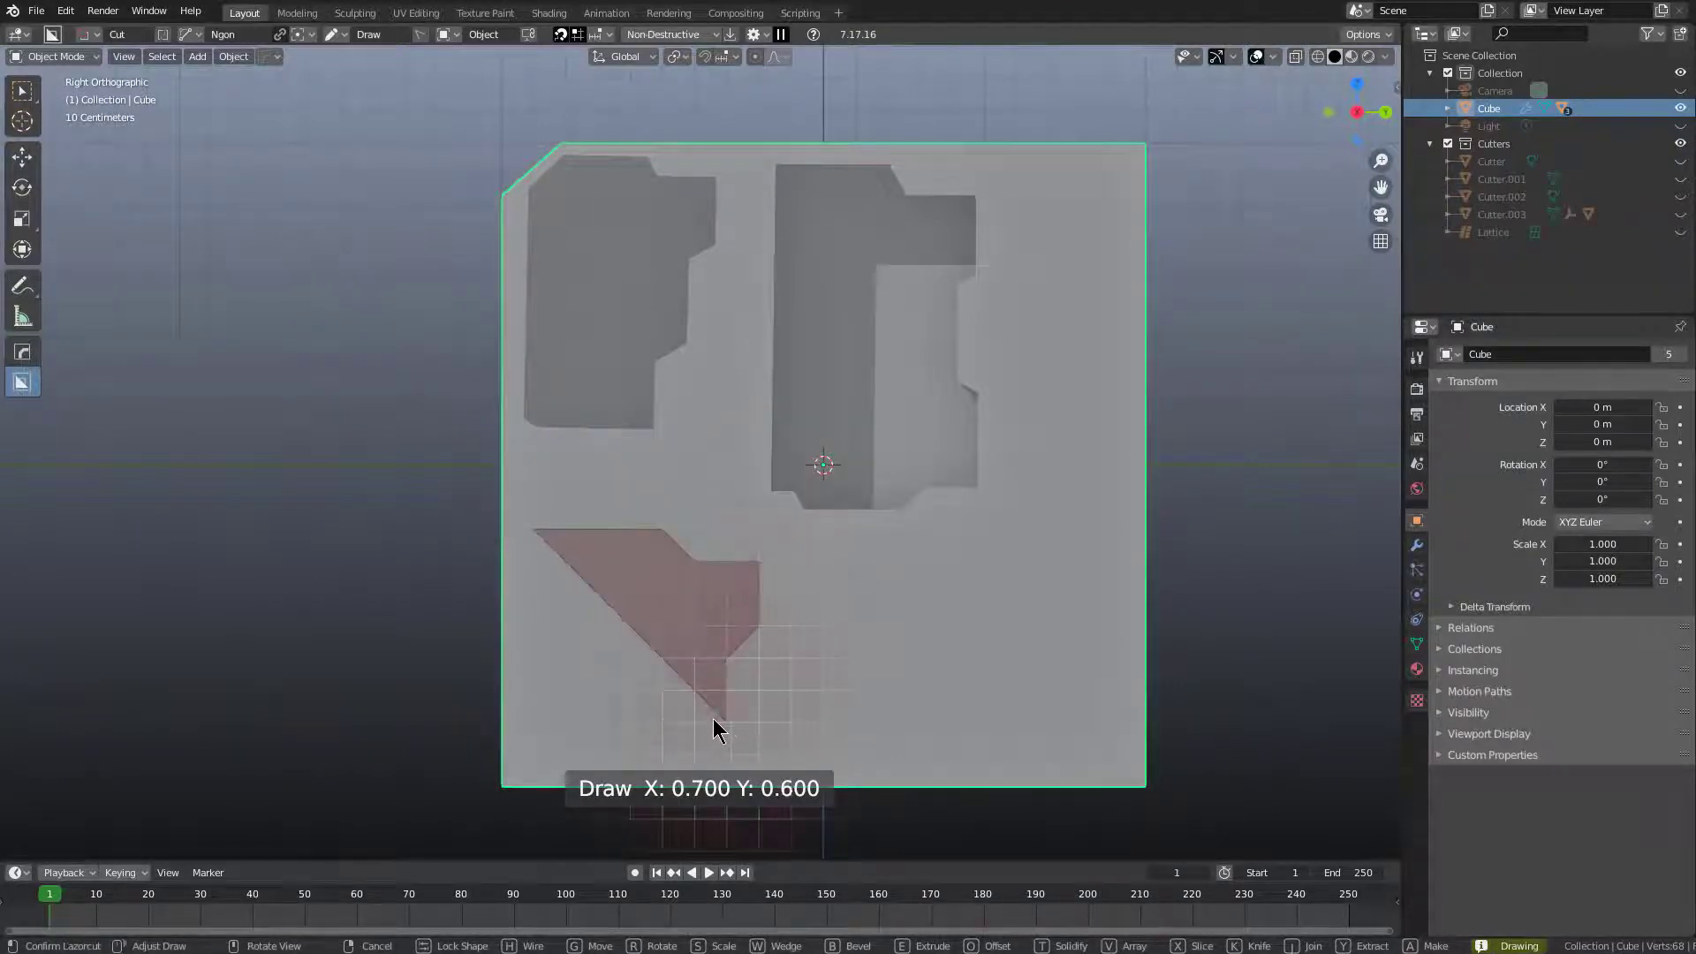
left_click(748, 817)
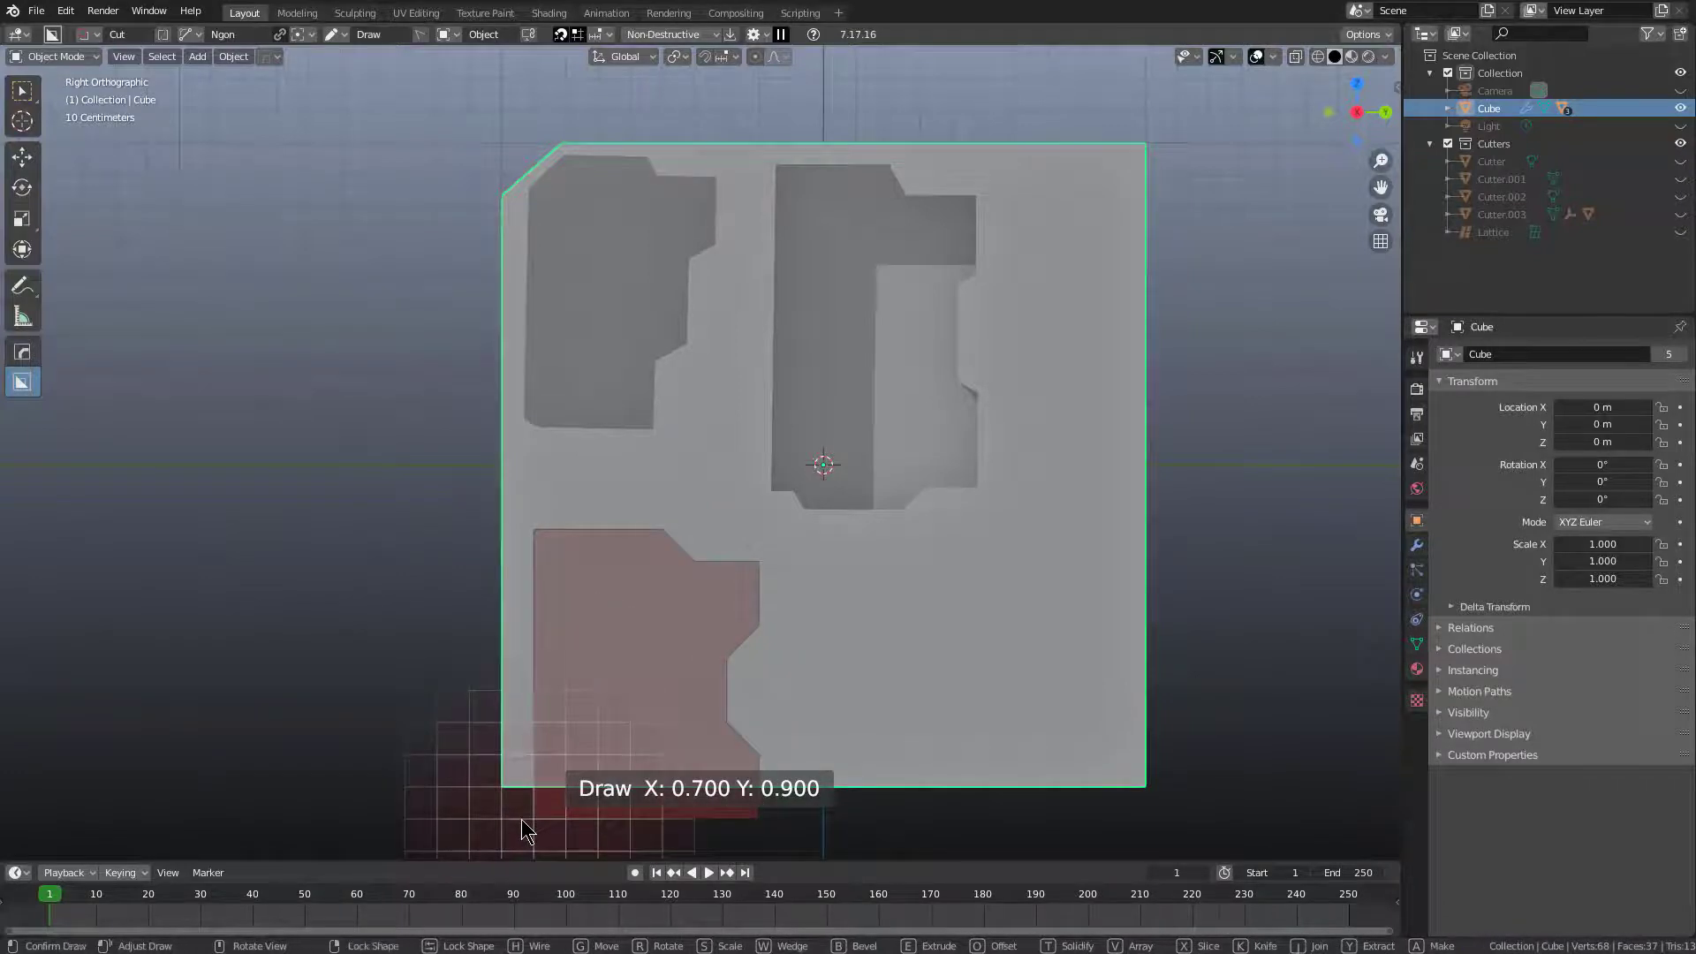
Extrude the grid-snapped ngon outline into the cube as a cut about 0.675 m deep.
key("e")
mouse_move(587, 735)
middle_mouse_down()
mouse_move(690, 597)
mouse_move(781, 576)
middle_mouse_up()
left_click(684, 609)
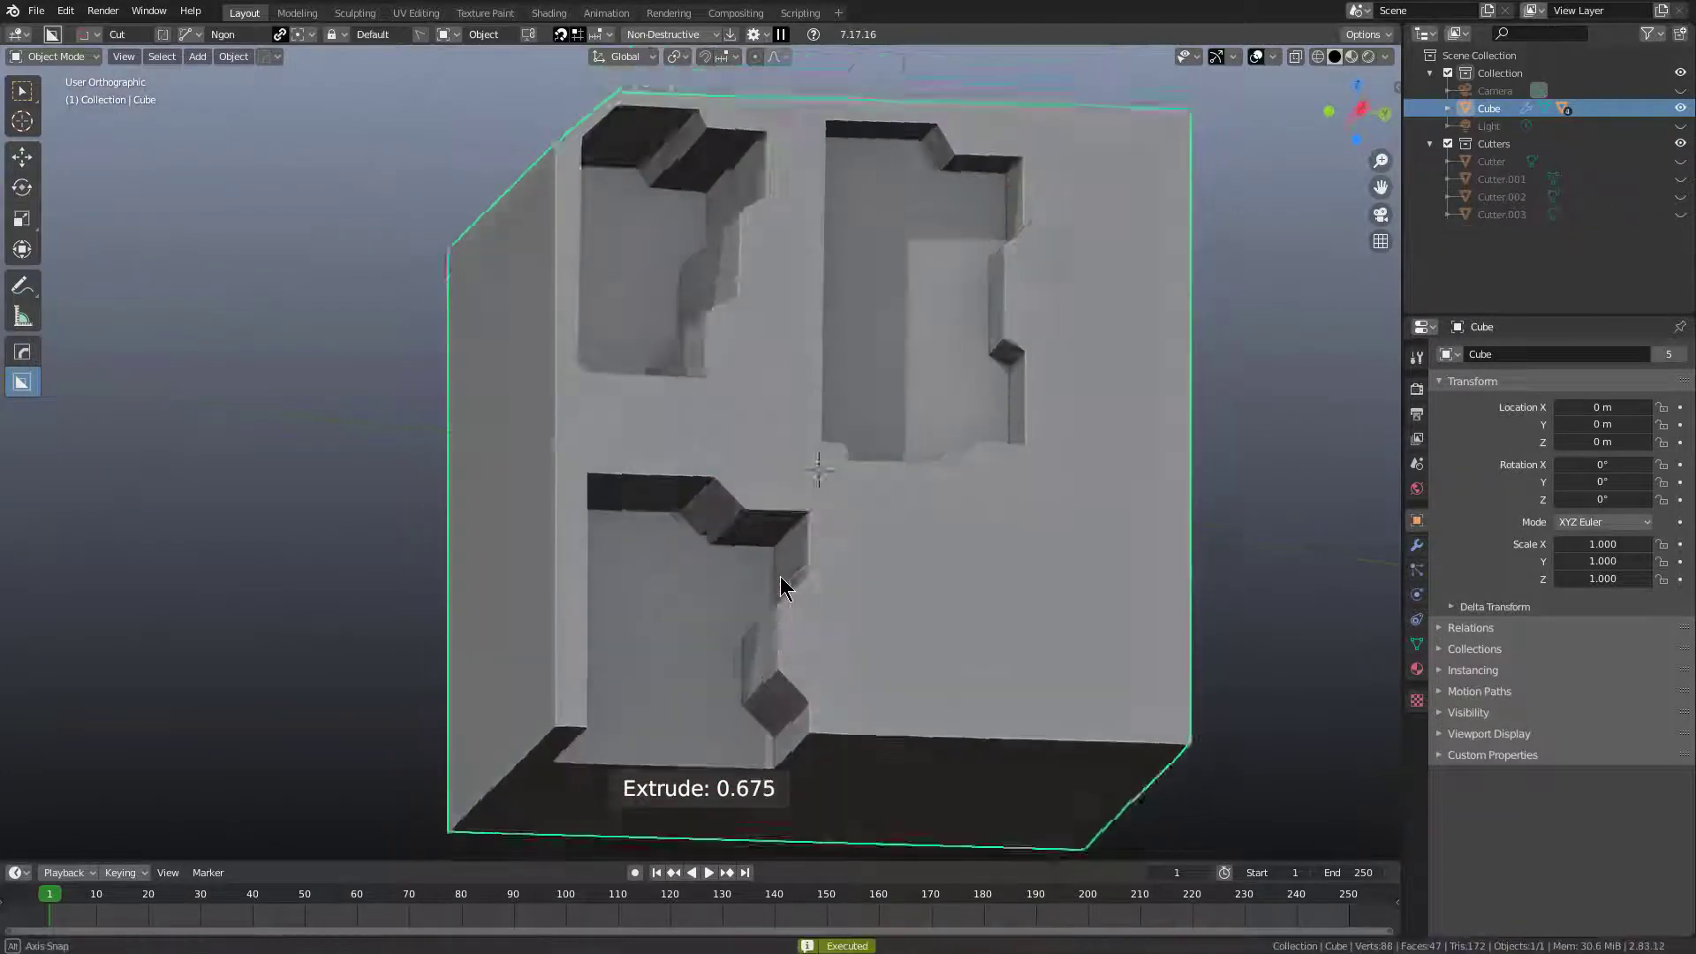
Turn grid snapping off and draw a freehand stepped ngon outline, about 0.62 by 0.96 m, below the middle cutout.
left_click(573, 37)
middle_click_drag(697, 448, 627, 312, "shift")
scroll(689, 371, "up", 1)
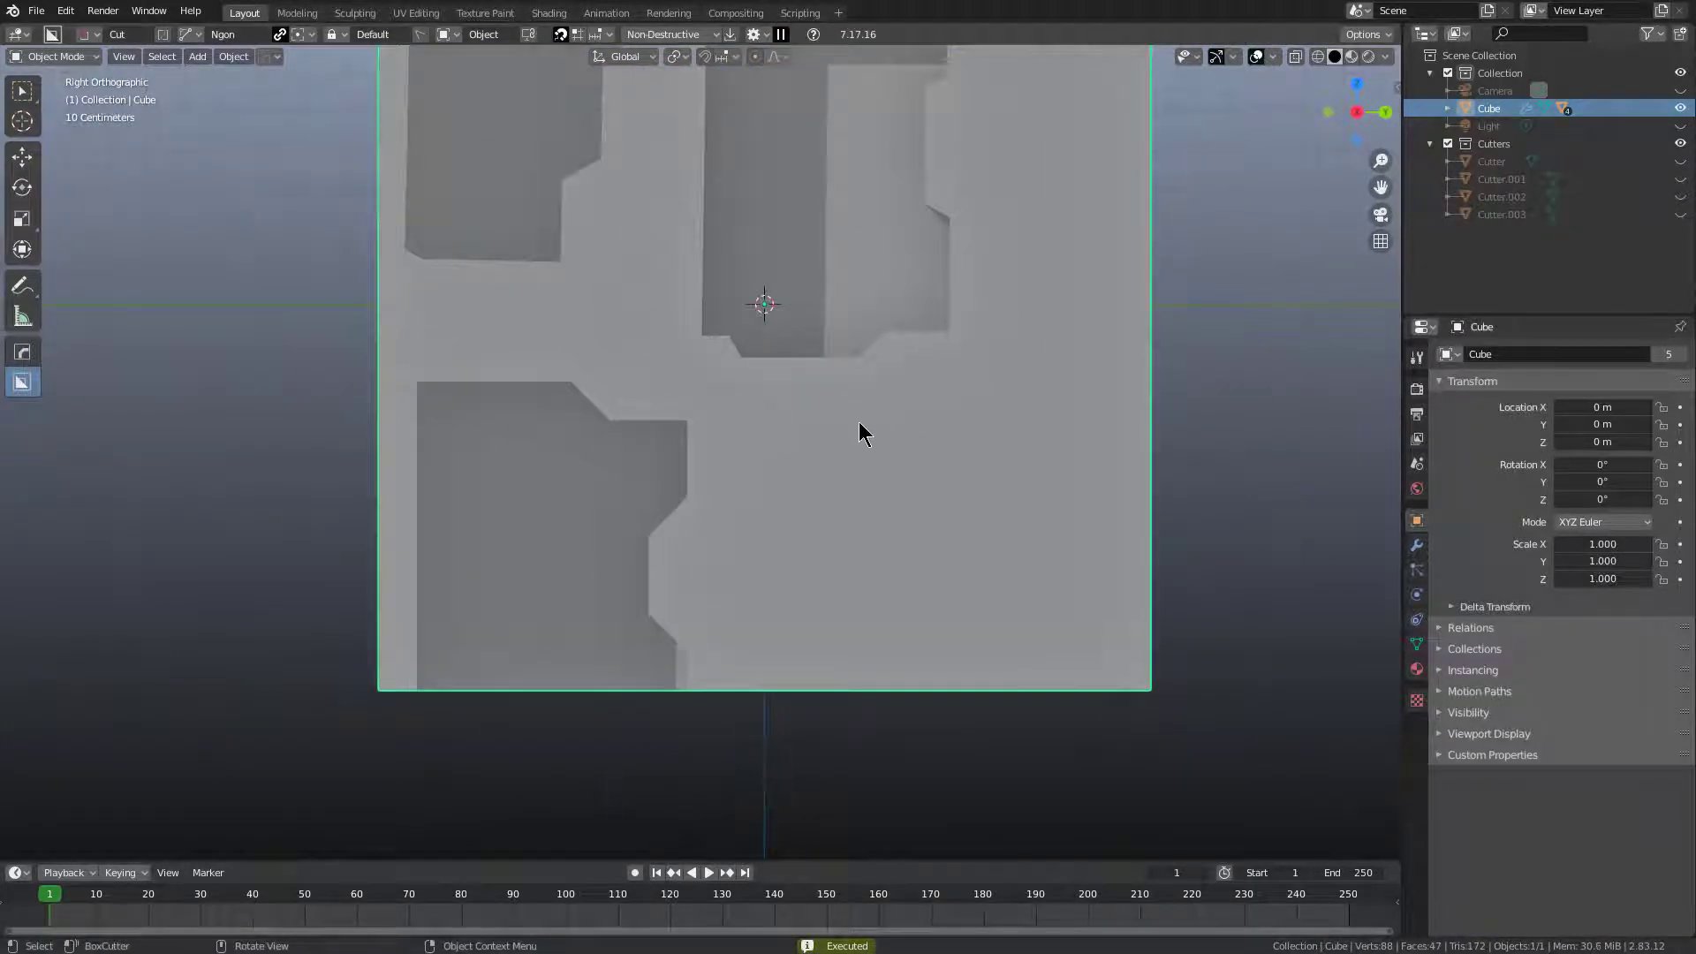
left_click(782, 400)
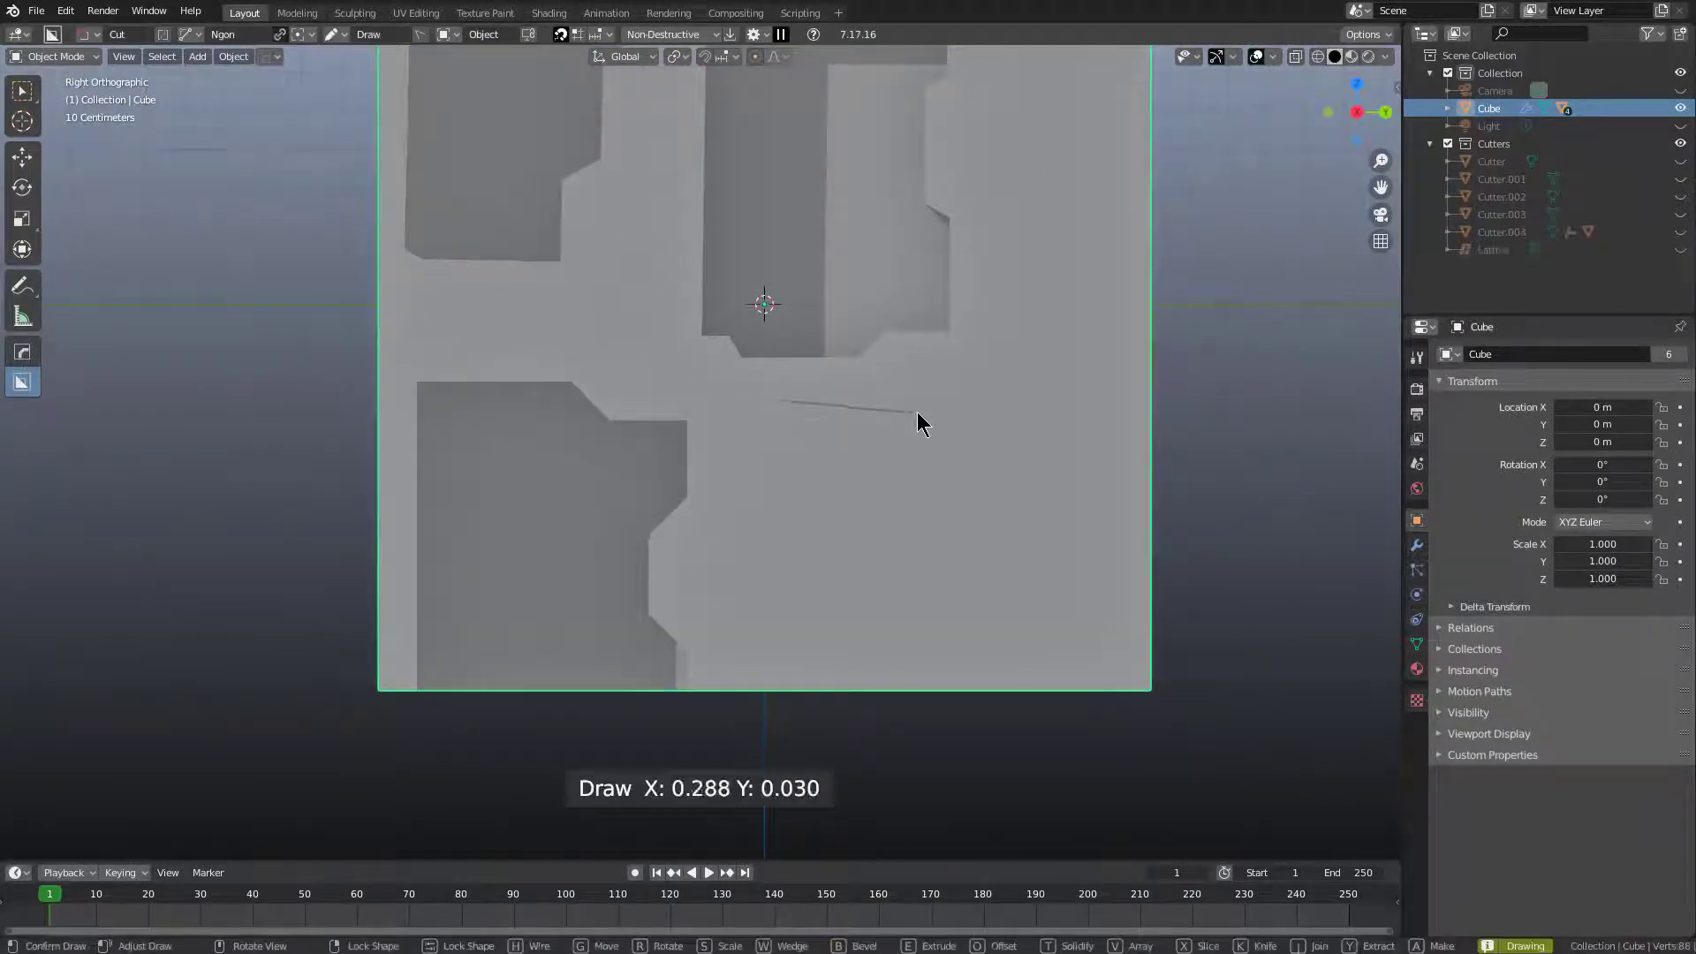
left_click(802, 367)
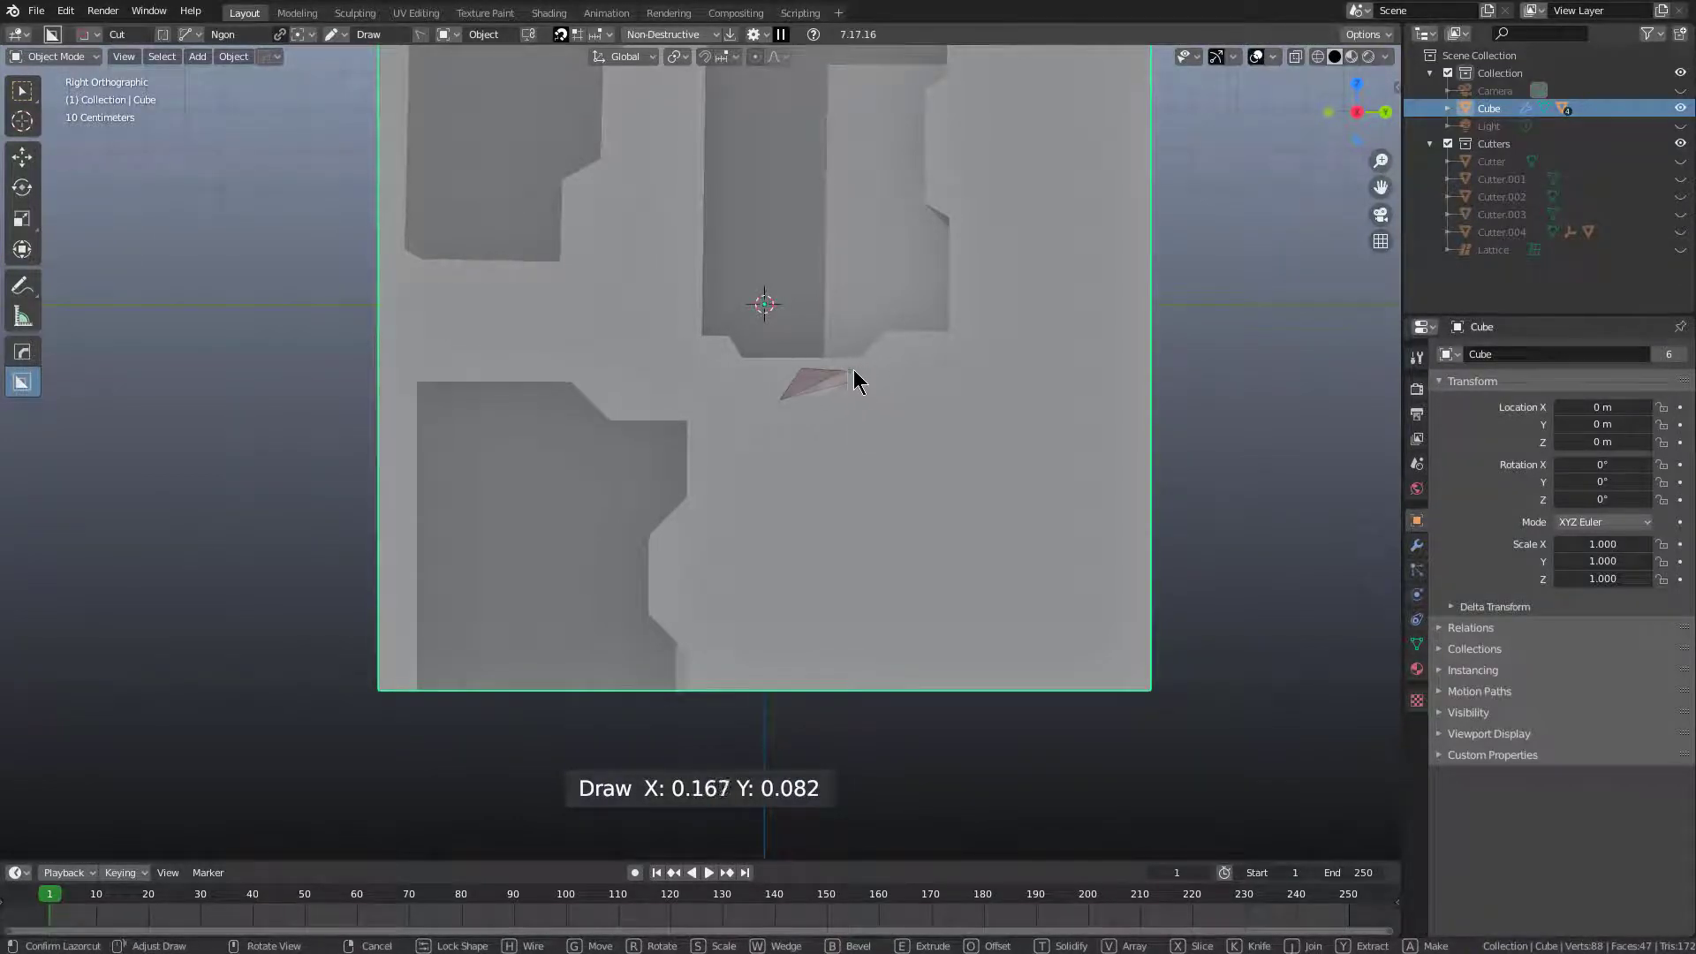
left_click(885, 375)
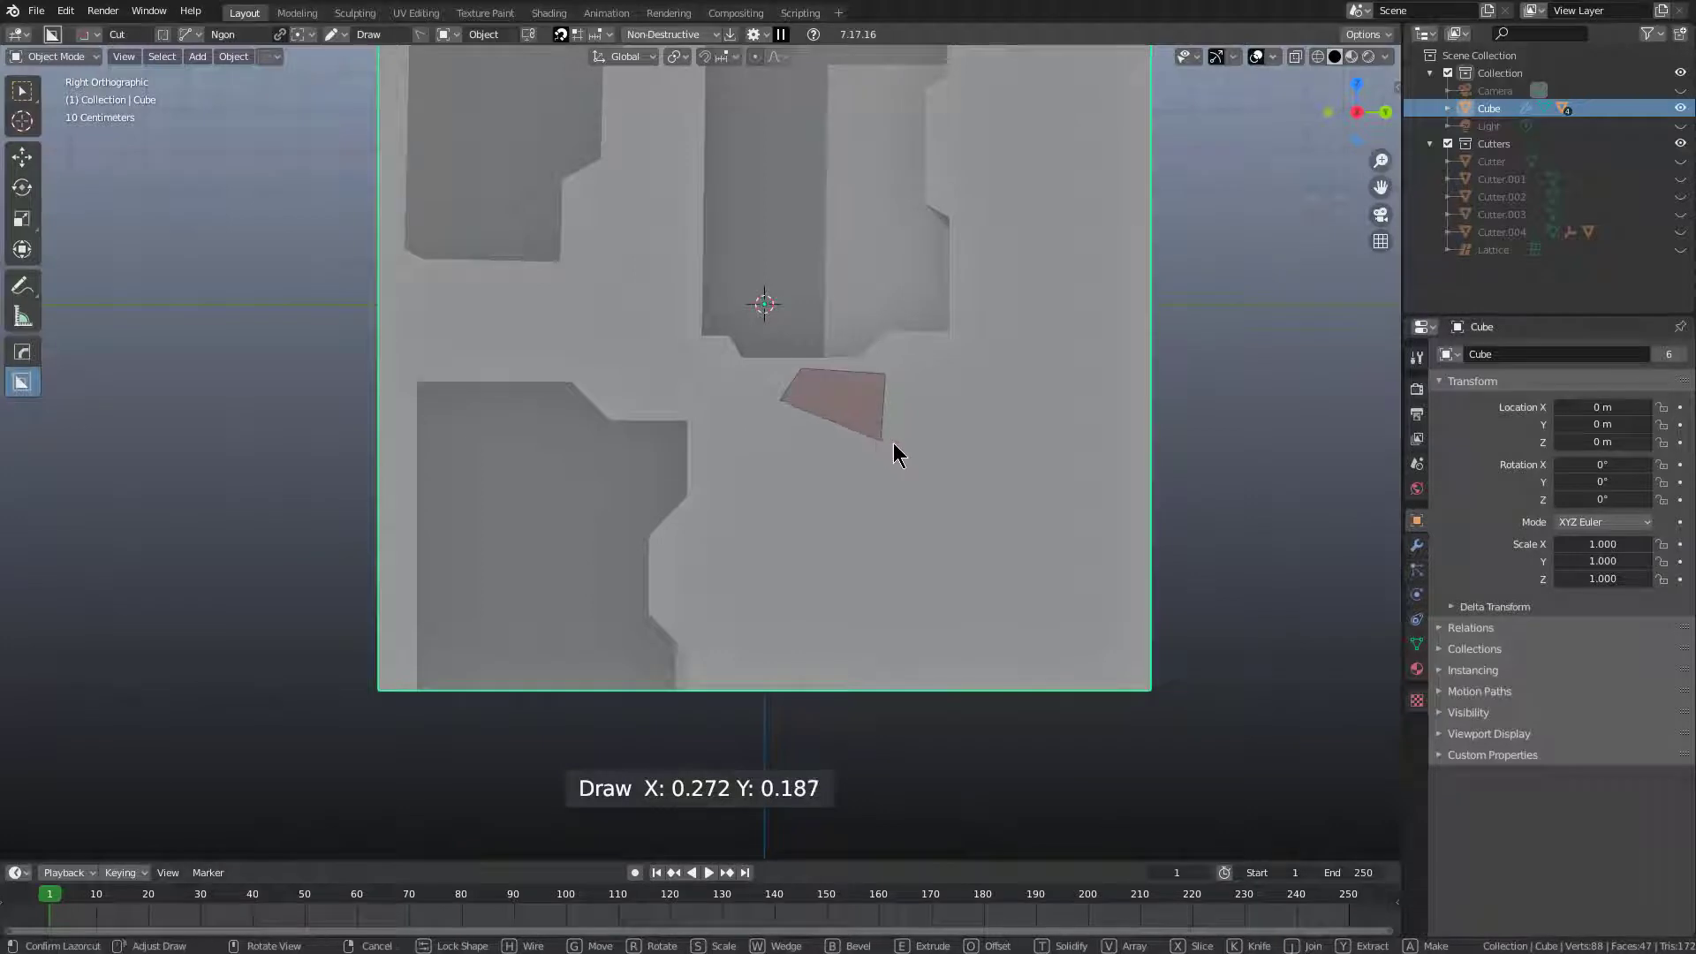
left_click(893, 447)
left_click(948, 447)
left_click(945, 567)
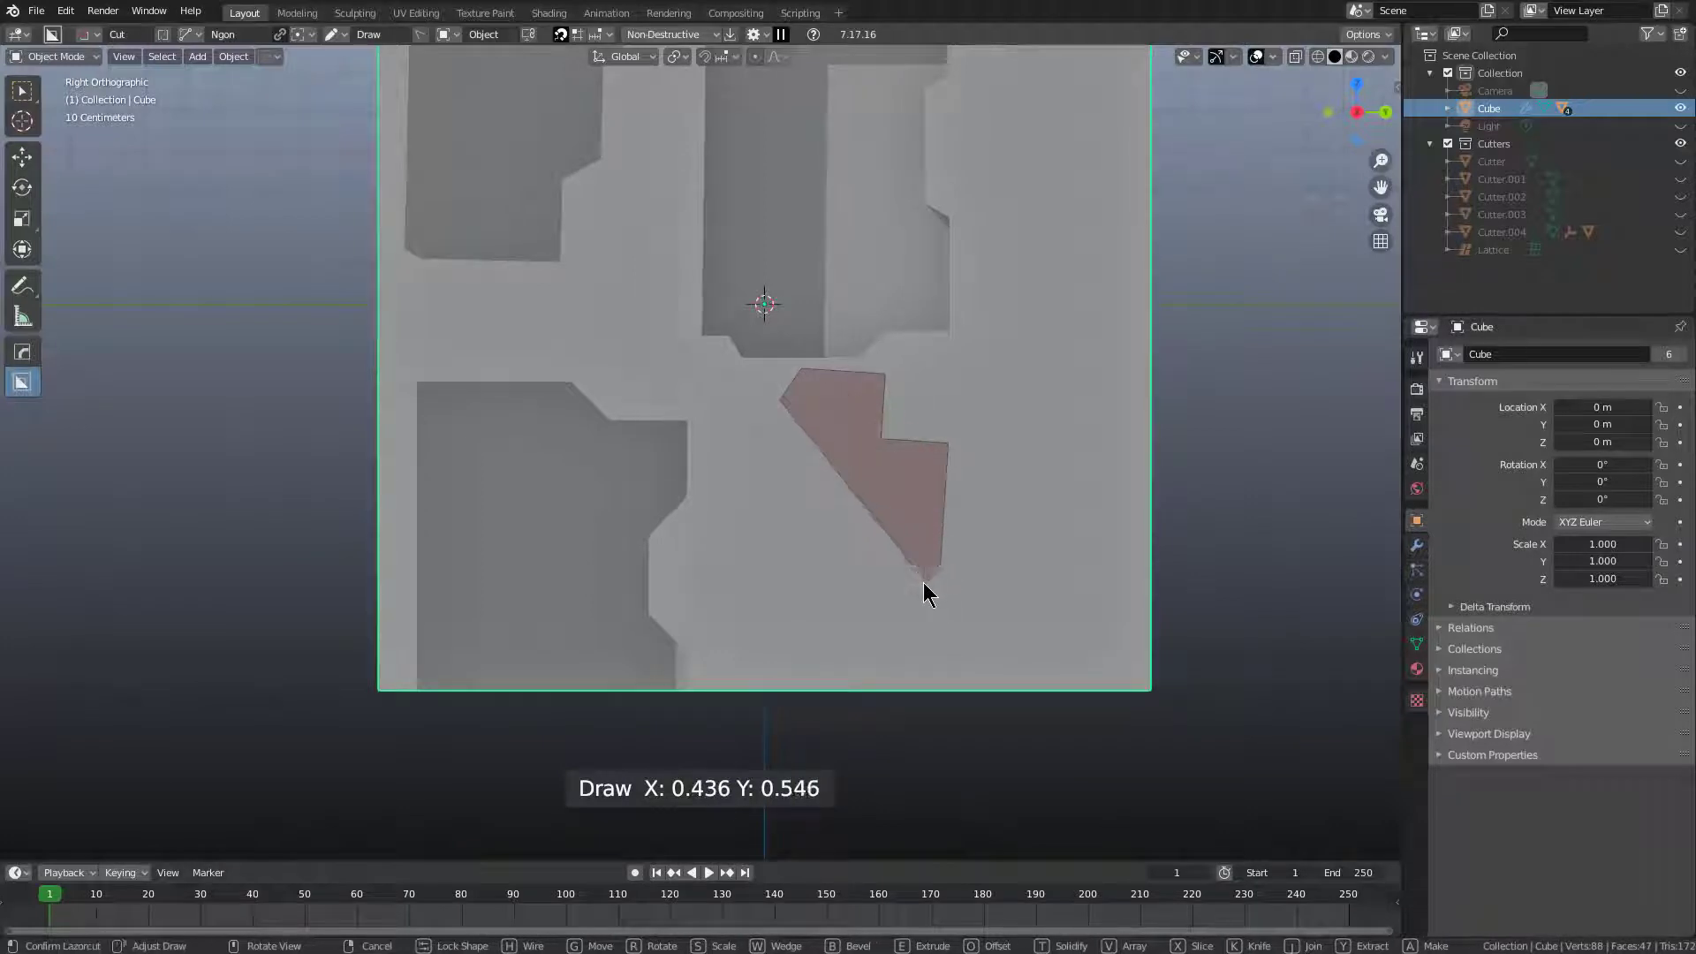
left_click(936, 650)
left_click(933, 734)
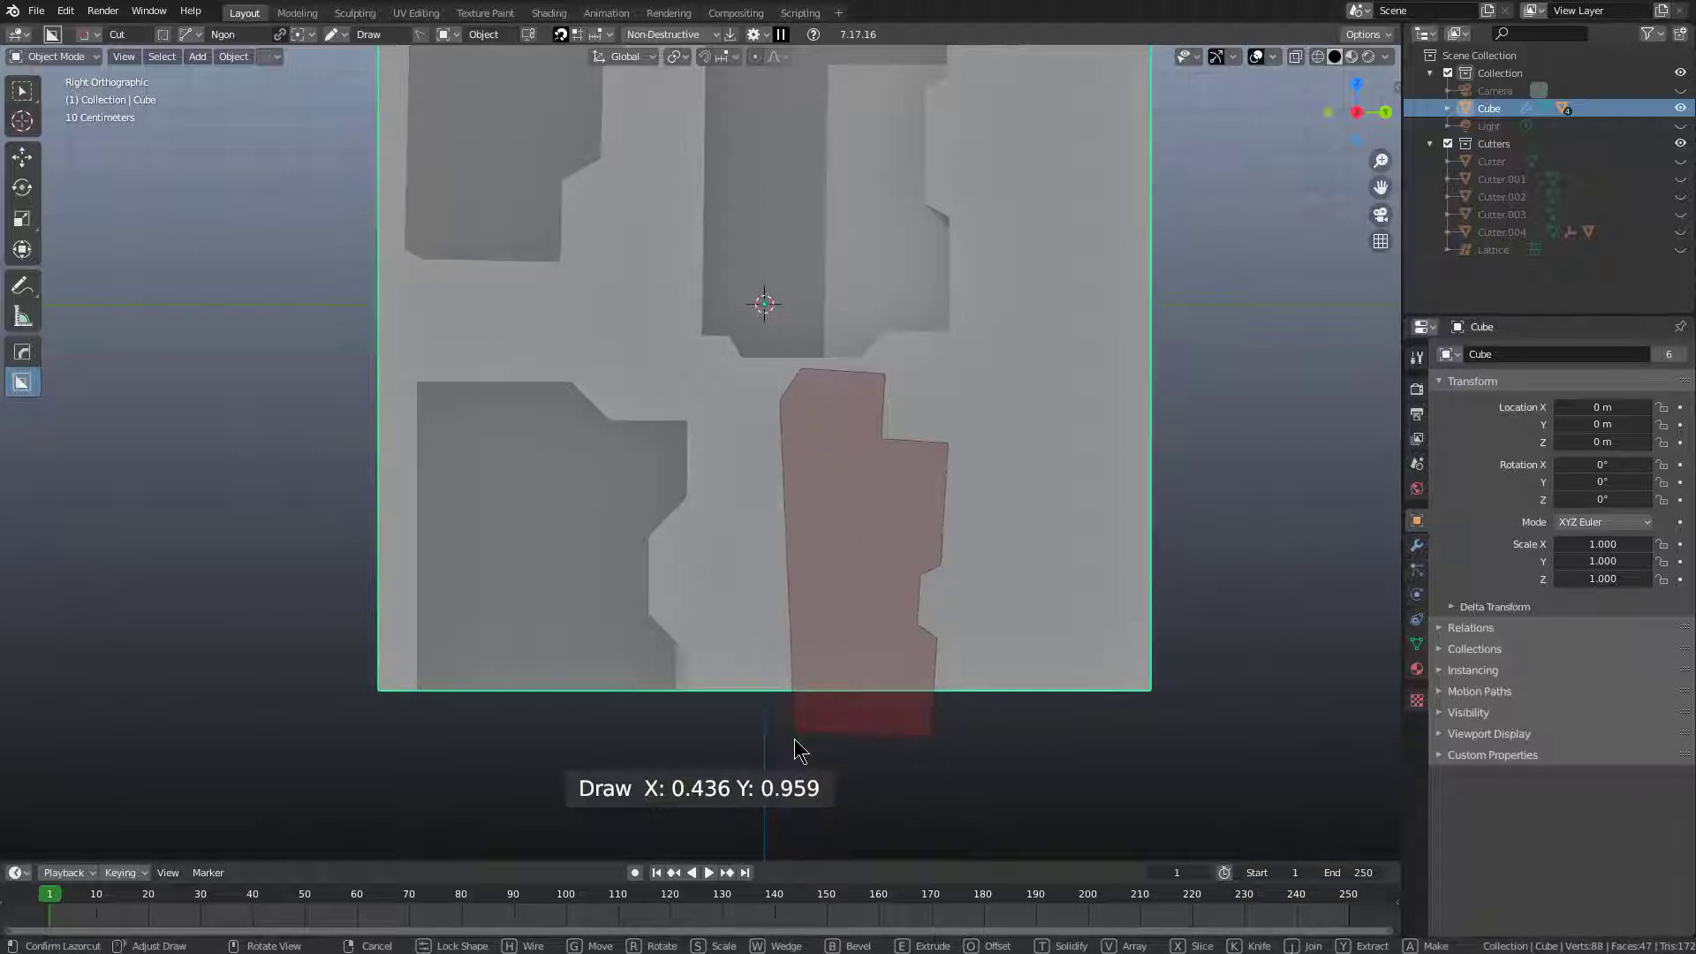
left_click(785, 663)
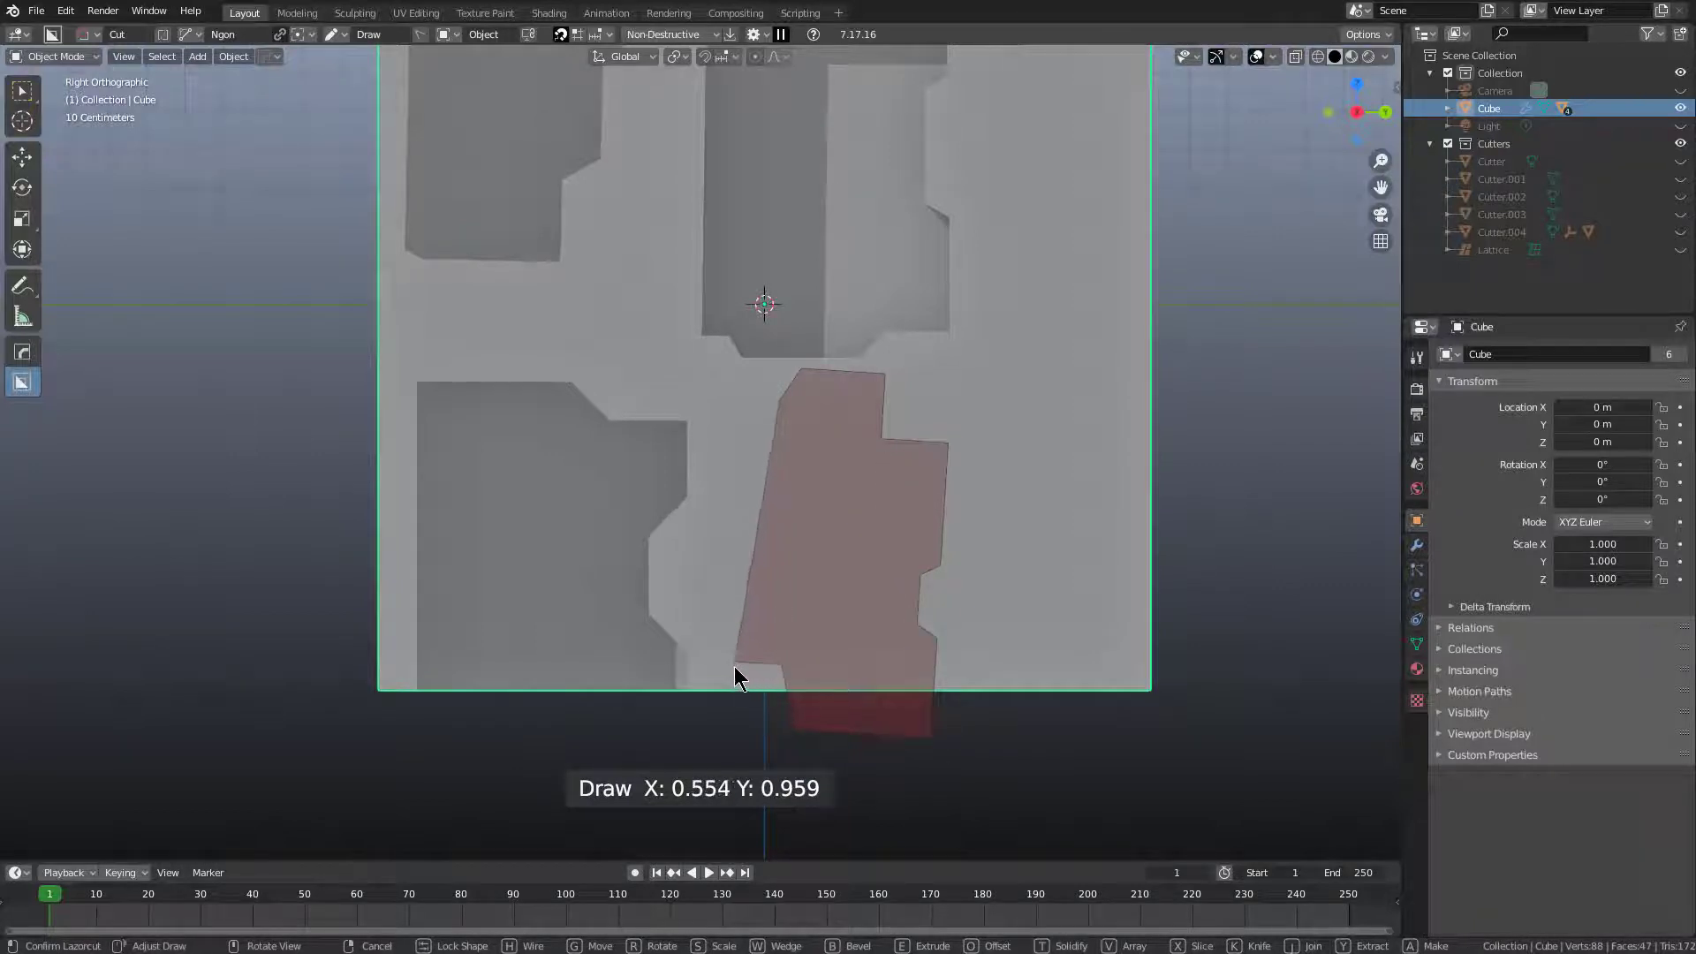
left_click(728, 673)
left_click(708, 574)
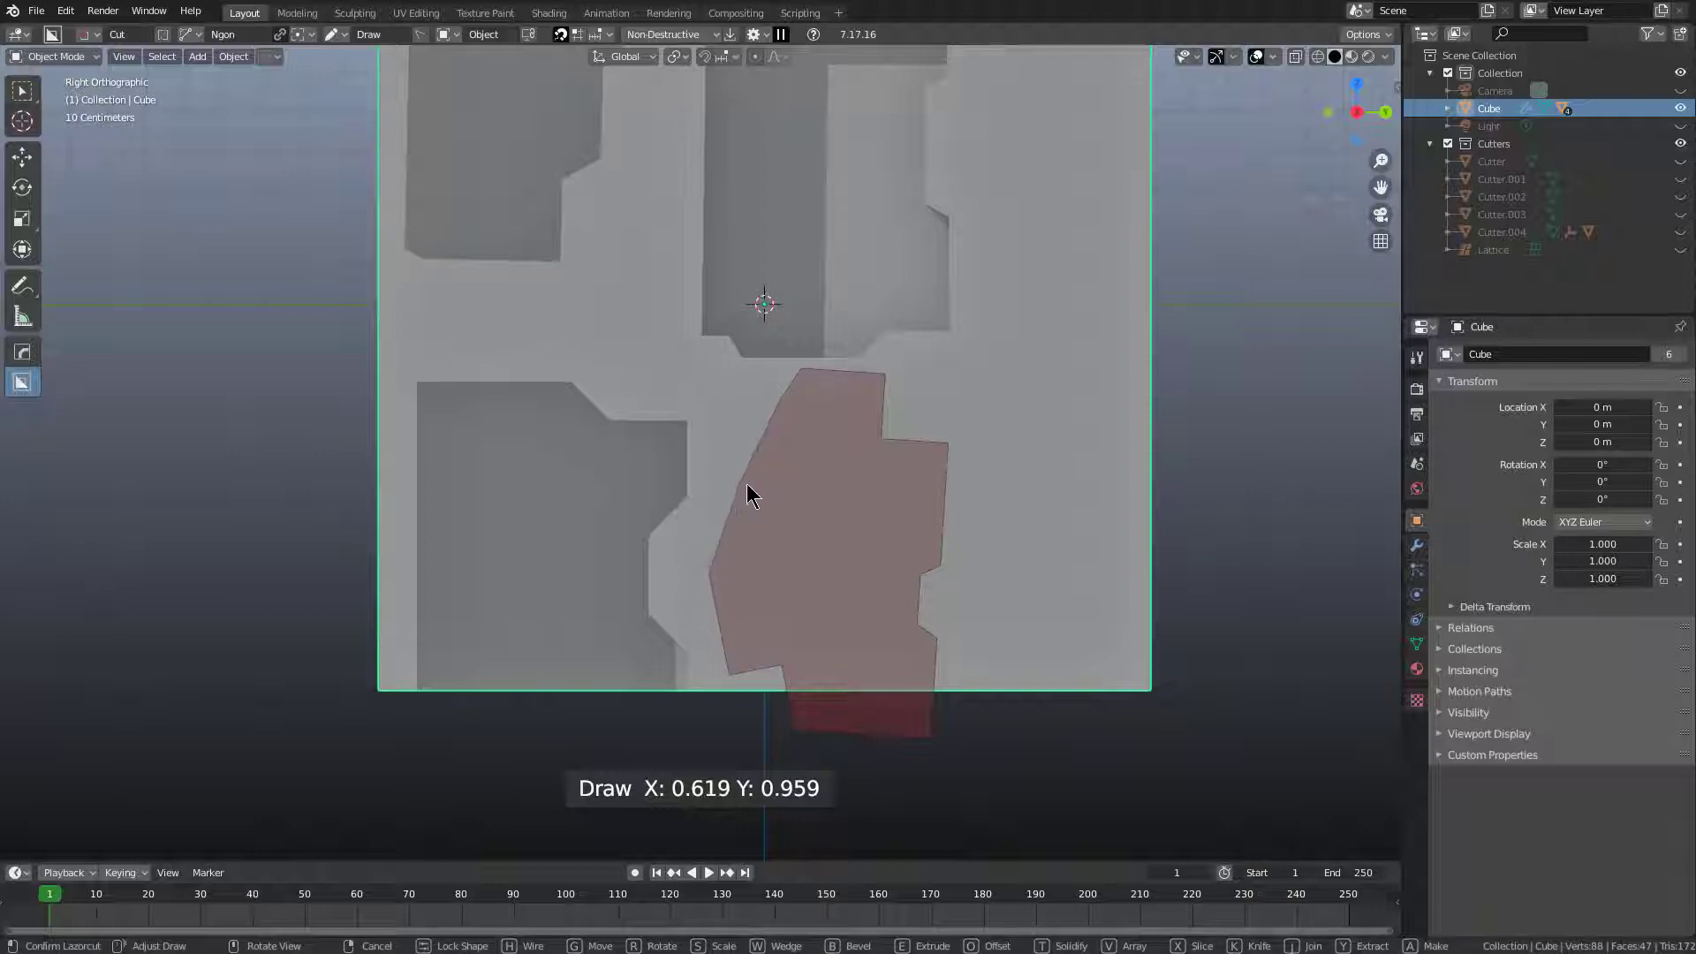
left_click(757, 496)
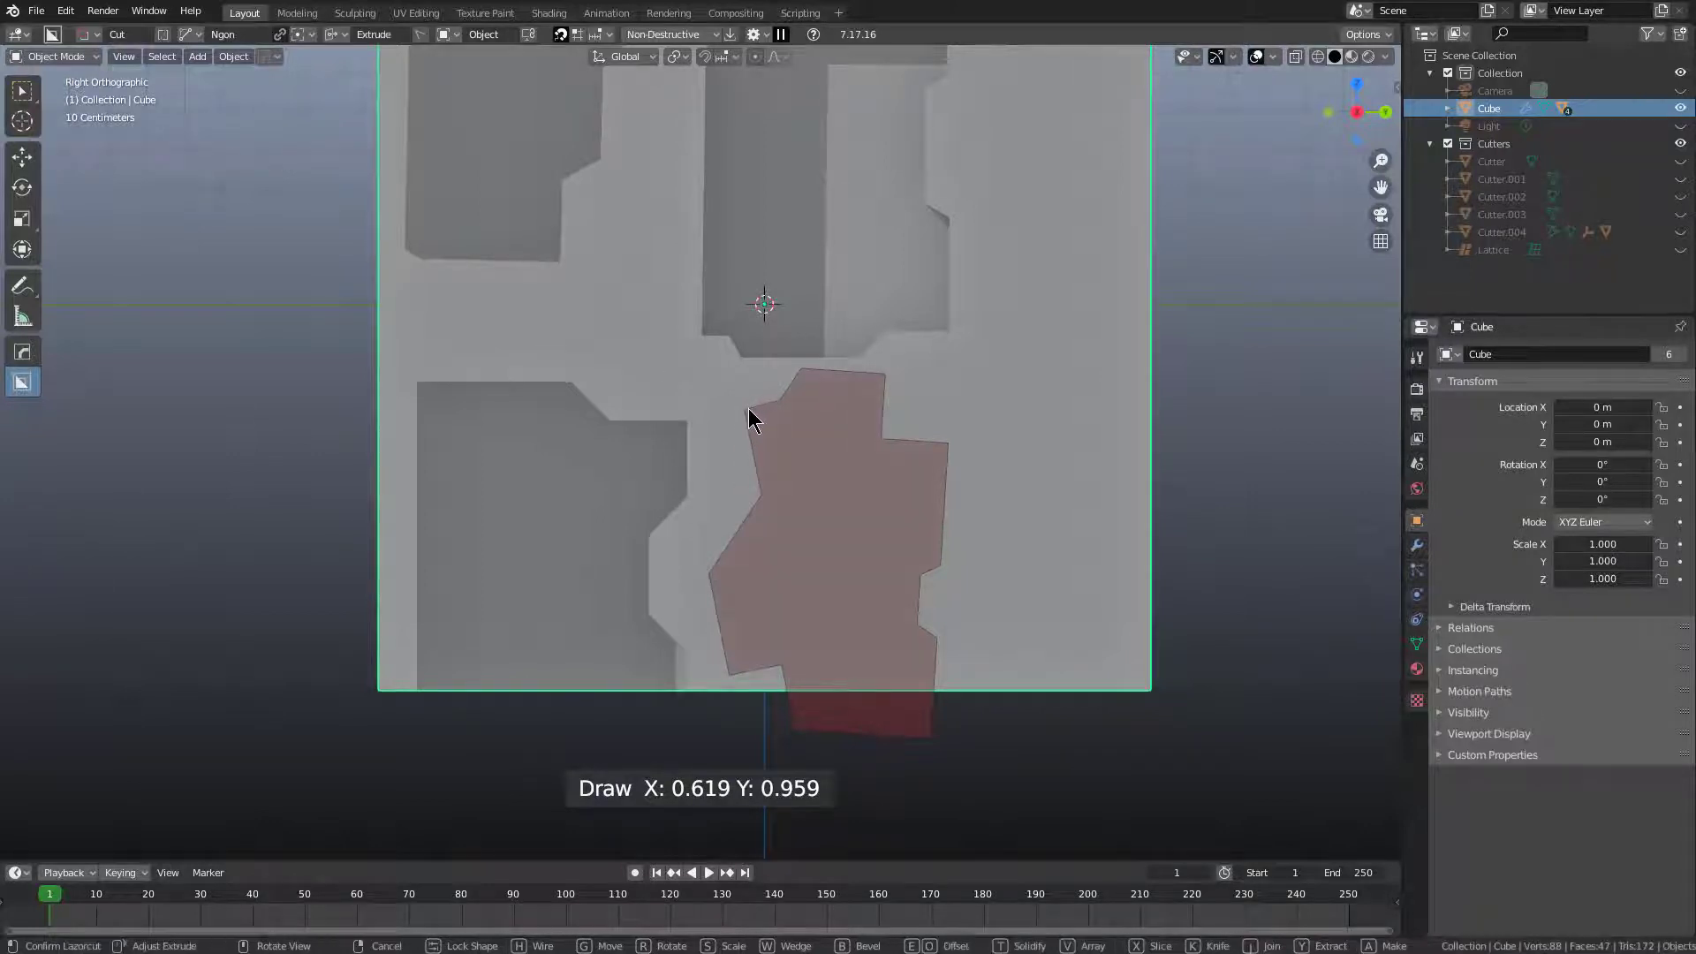
Try to extrude the freehand ngon outline about 0.31 m into the face and lock its shape.
key("e")
mouse_move(832, 474)
middle_mouse_down()
mouse_move(938, 465)
mouse_move(874, 470)
middle_mouse_up()
key("Tab")
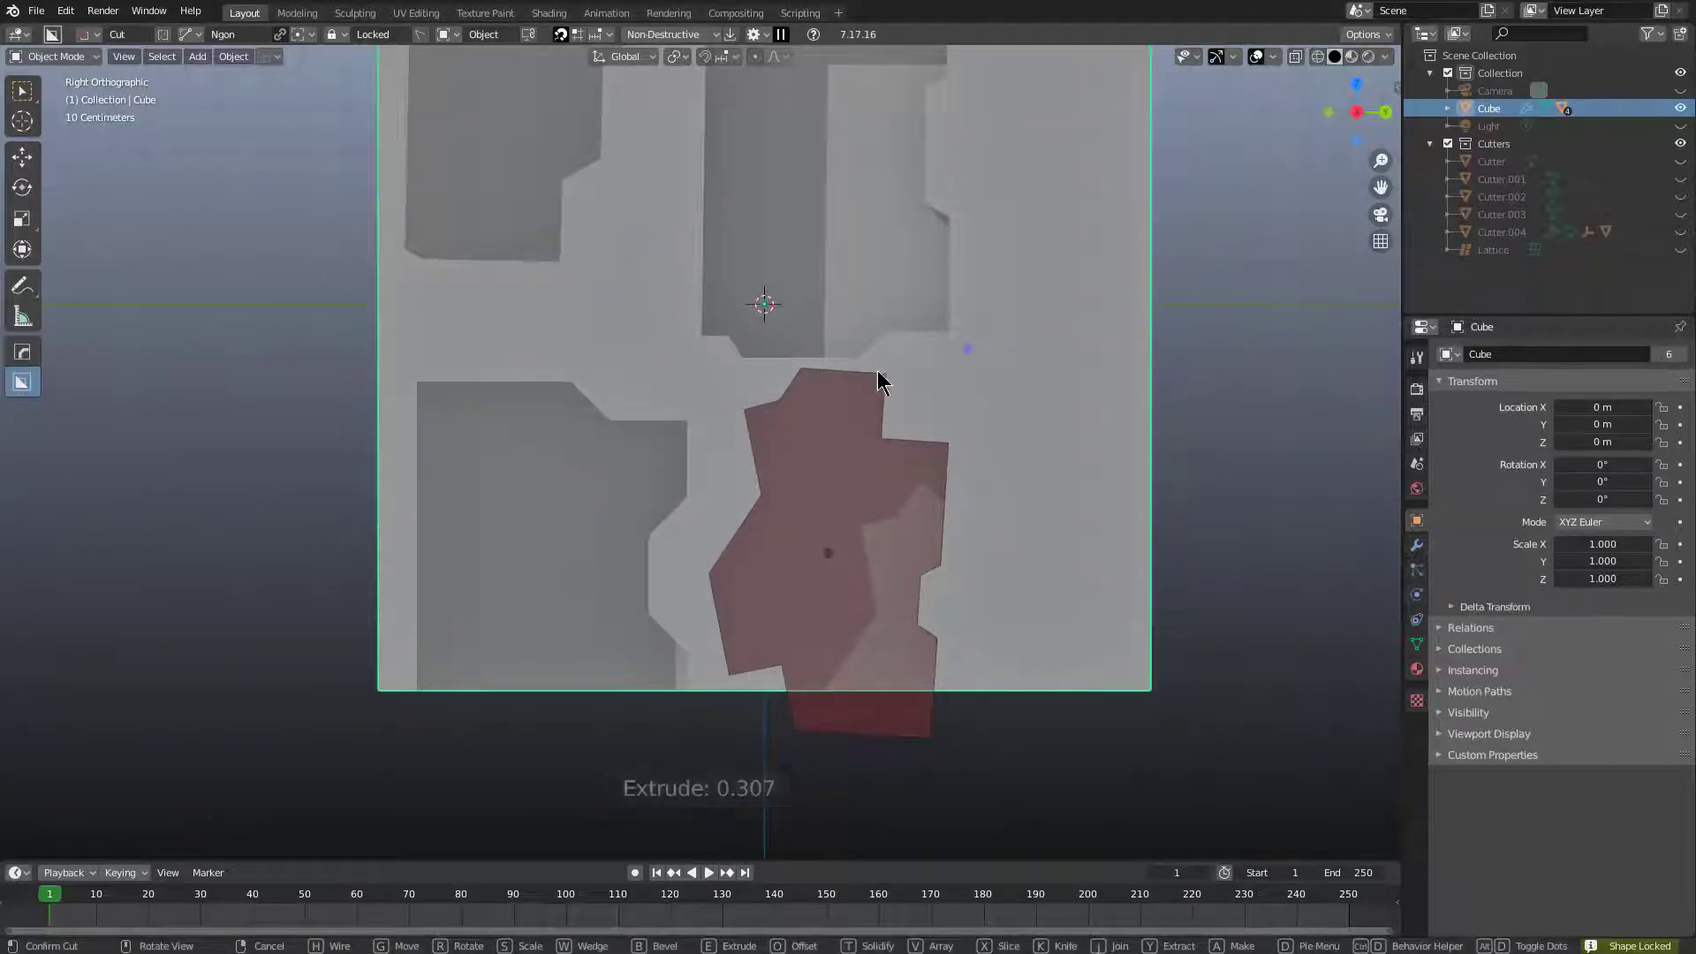
left_click(972, 332)
Using grid snapping, draw a stepped ngon overhanging the far-left edge of the cube's top face and cut it about 0.1 m deep.
middle_click_drag(893, 303, 747, 326)
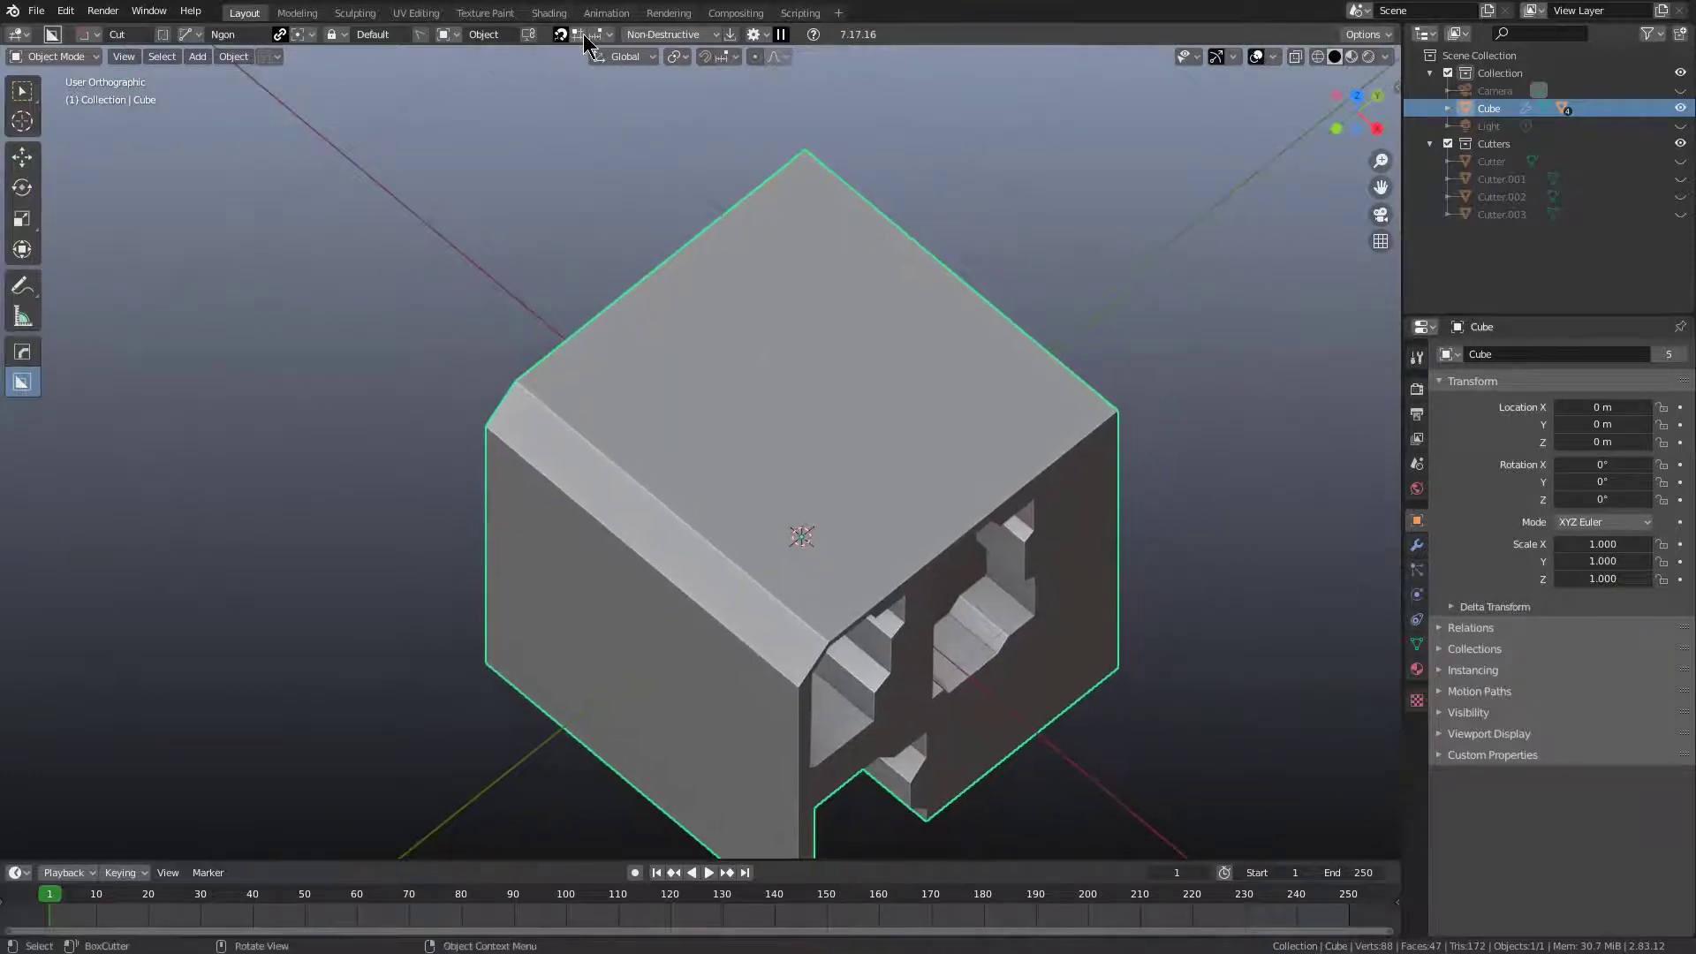
key("ctrl")
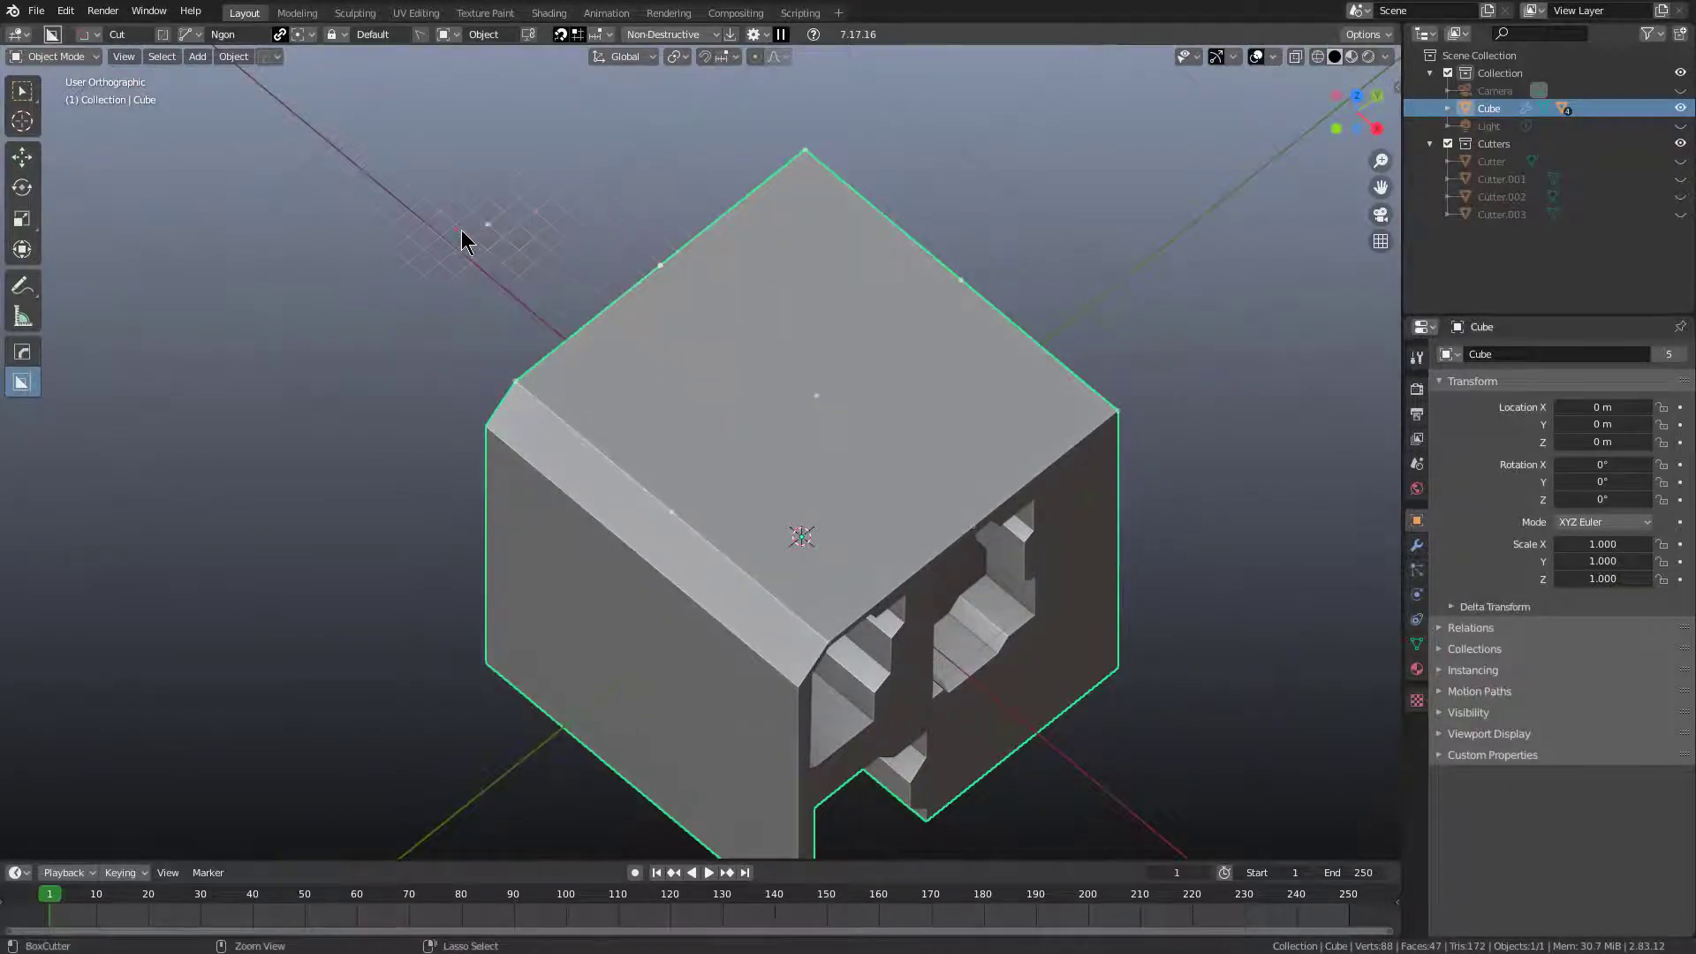
mouse_move(377, 288)
left_mouse_down("ctrl")
mouse_move(480, 230)
mouse_move(559, 222)
mouse_move(633, 264)
mouse_move(672, 258)
mouse_move(741, 315)
mouse_move(799, 332)
mouse_move(787, 371)
mouse_move(882, 443)
mouse_move(823, 452)
mouse_move(803, 488)
mouse_move(823, 530)
mouse_move(712, 595)
mouse_move(637, 677)
mouse_move(656, 659)
left_mouse_up("ctrl")
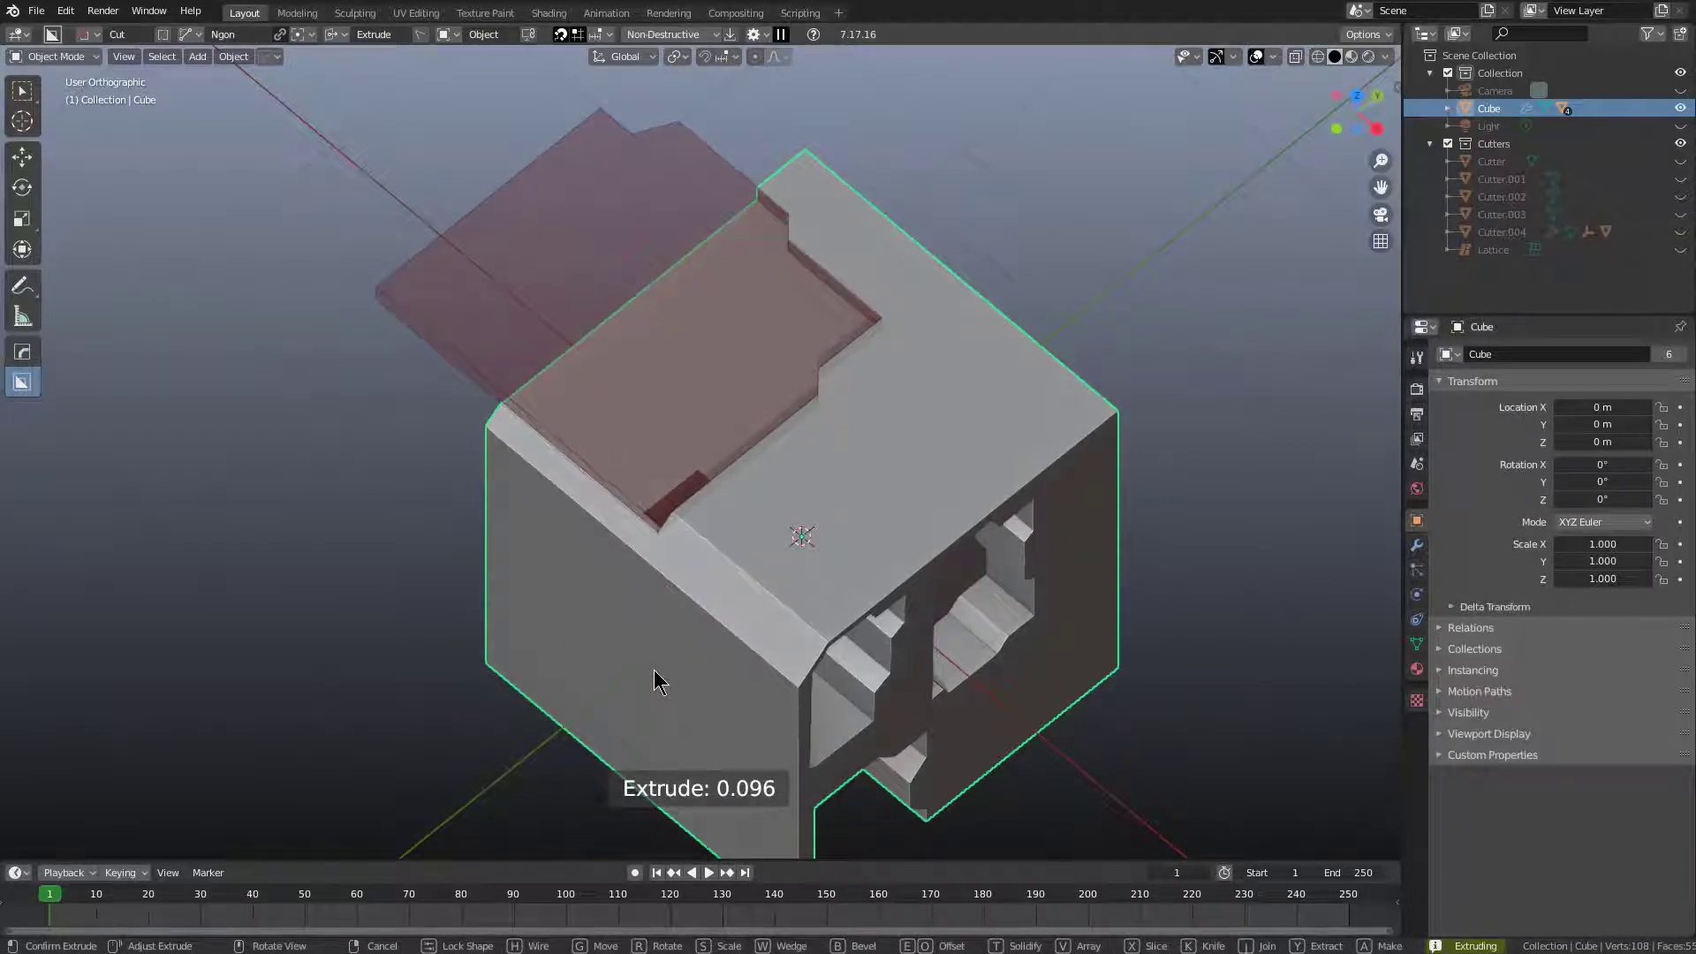
key("Tab")
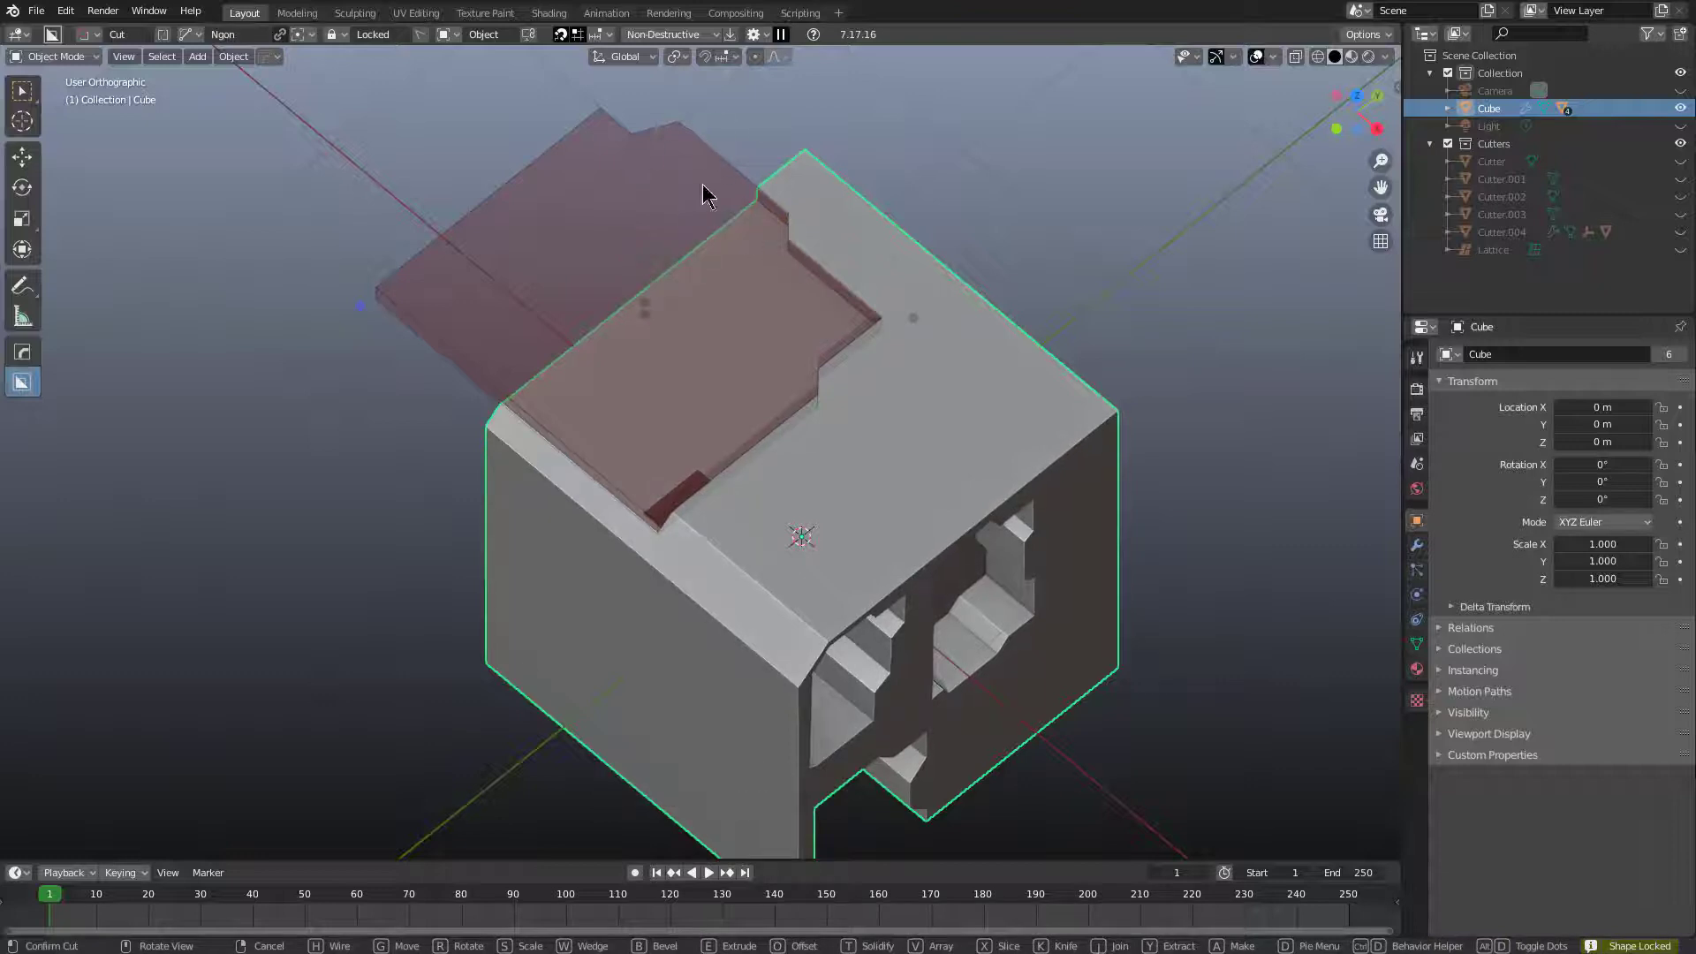
left_click(781, 279)
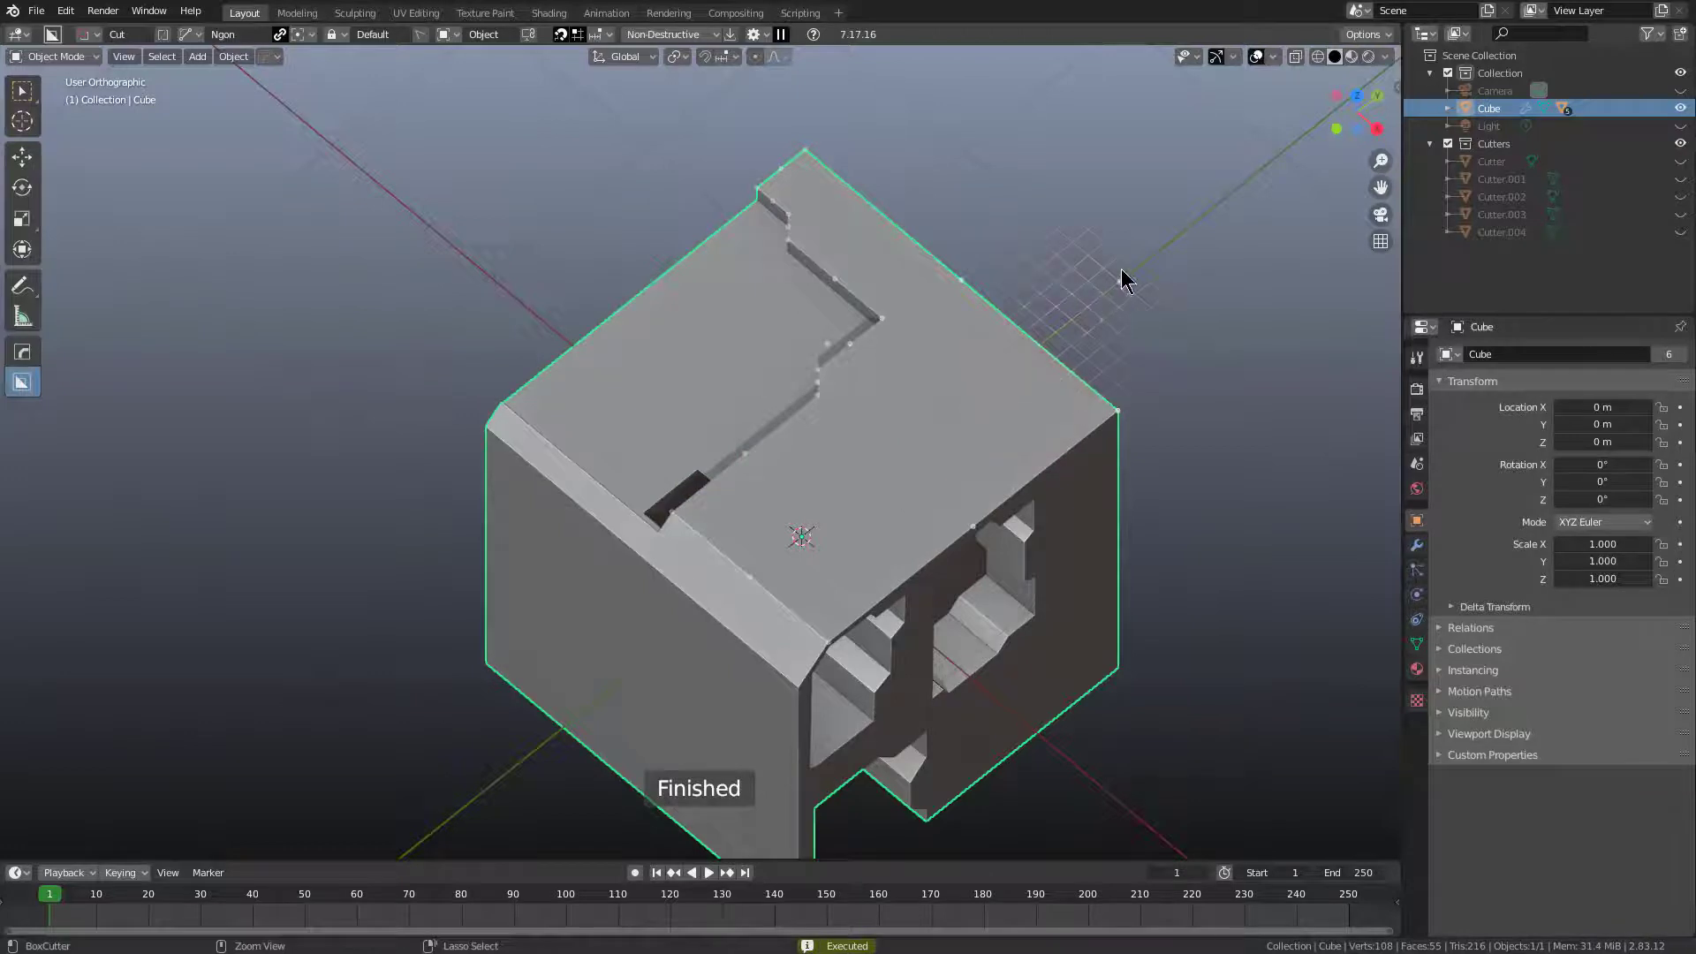
mouse_move(1098, 245)
left_mouse_down()
mouse_move(1227, 375)
mouse_move(1173, 404)
left_mouse_up()
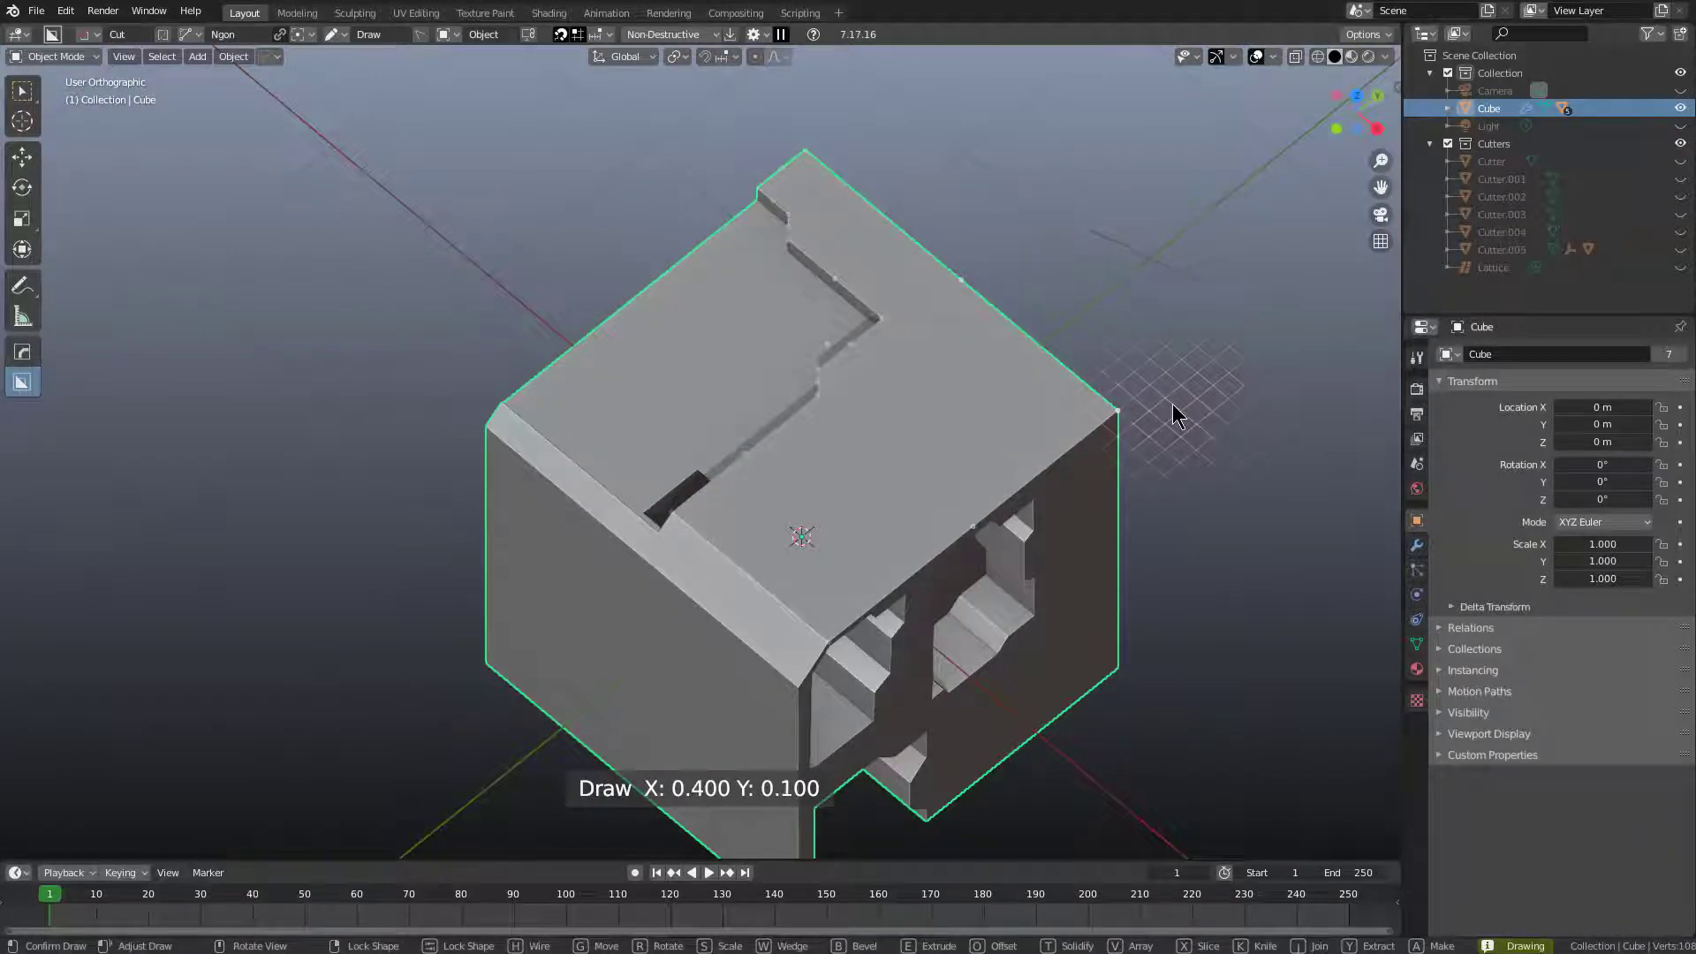
left_click(1198, 445)
left_click(1185, 476)
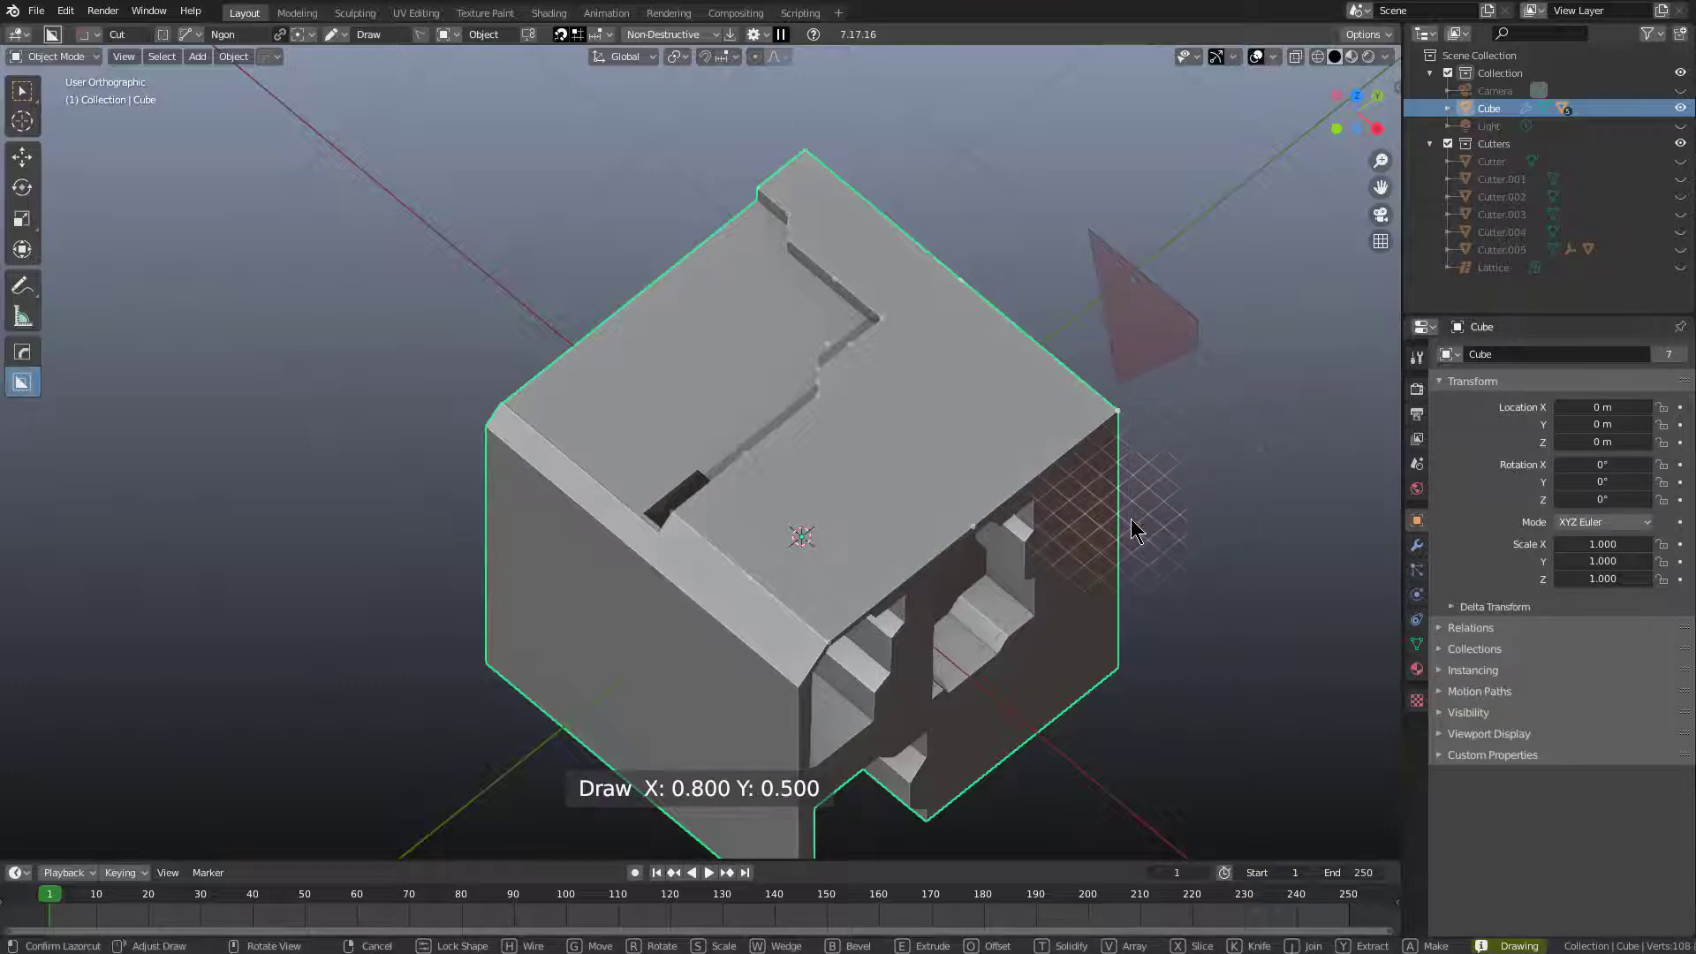
left_click(1198, 590)
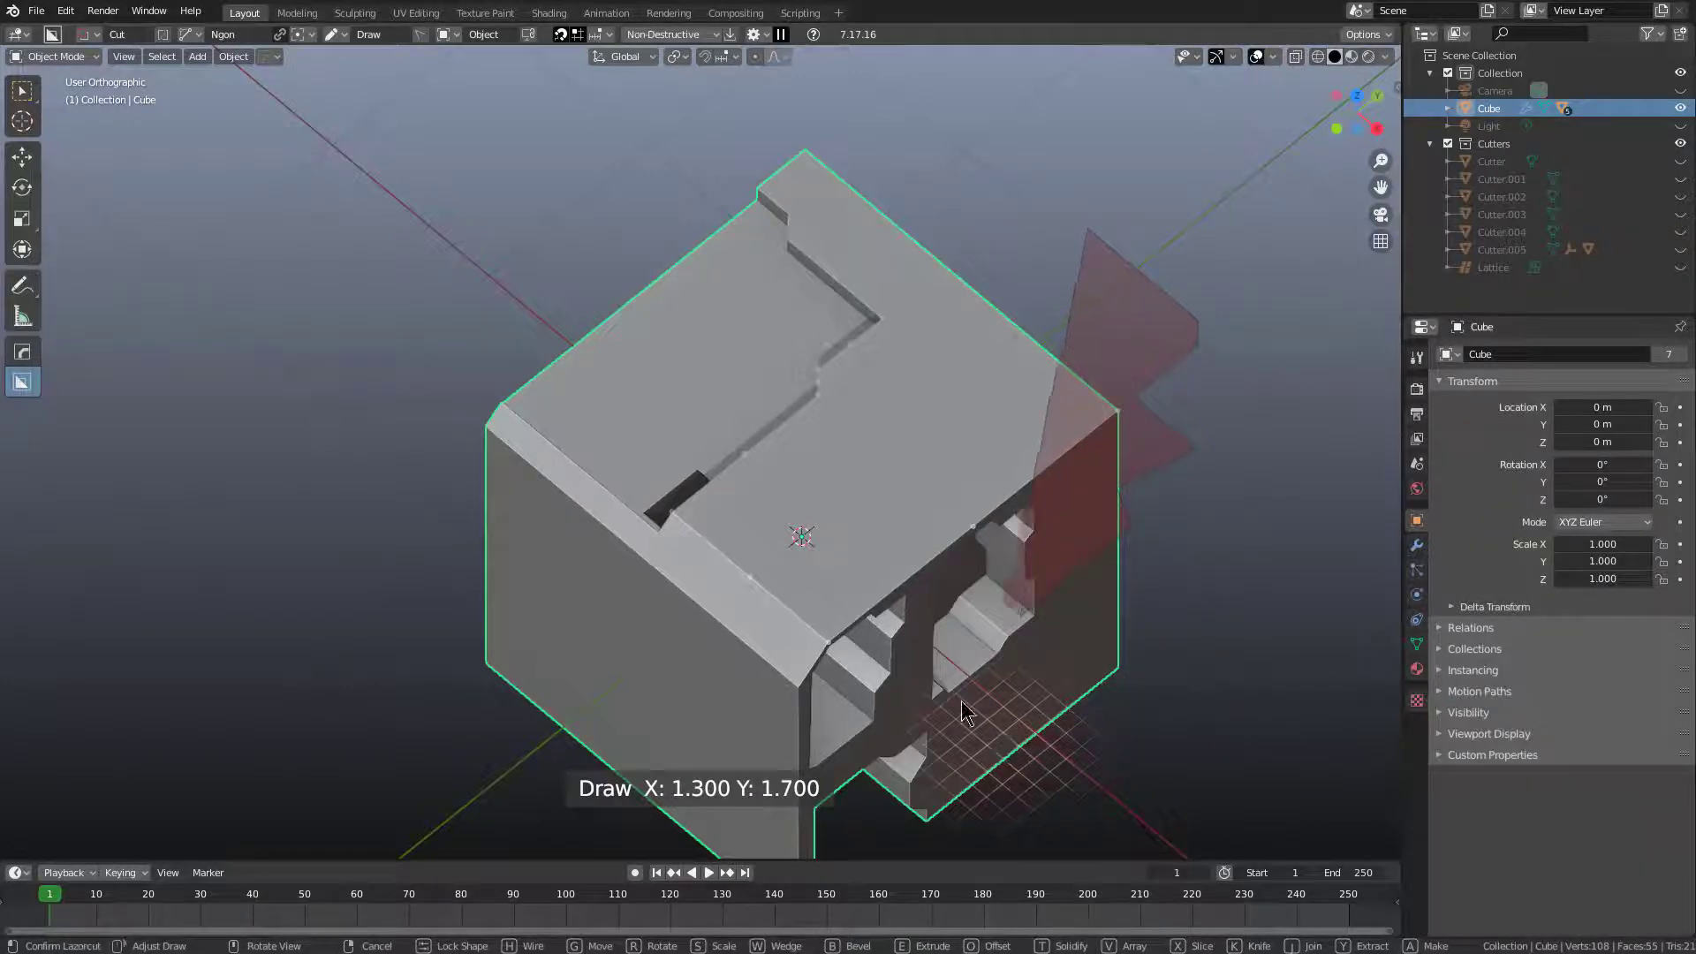
right_click(853, 580)
right_click(859, 568)
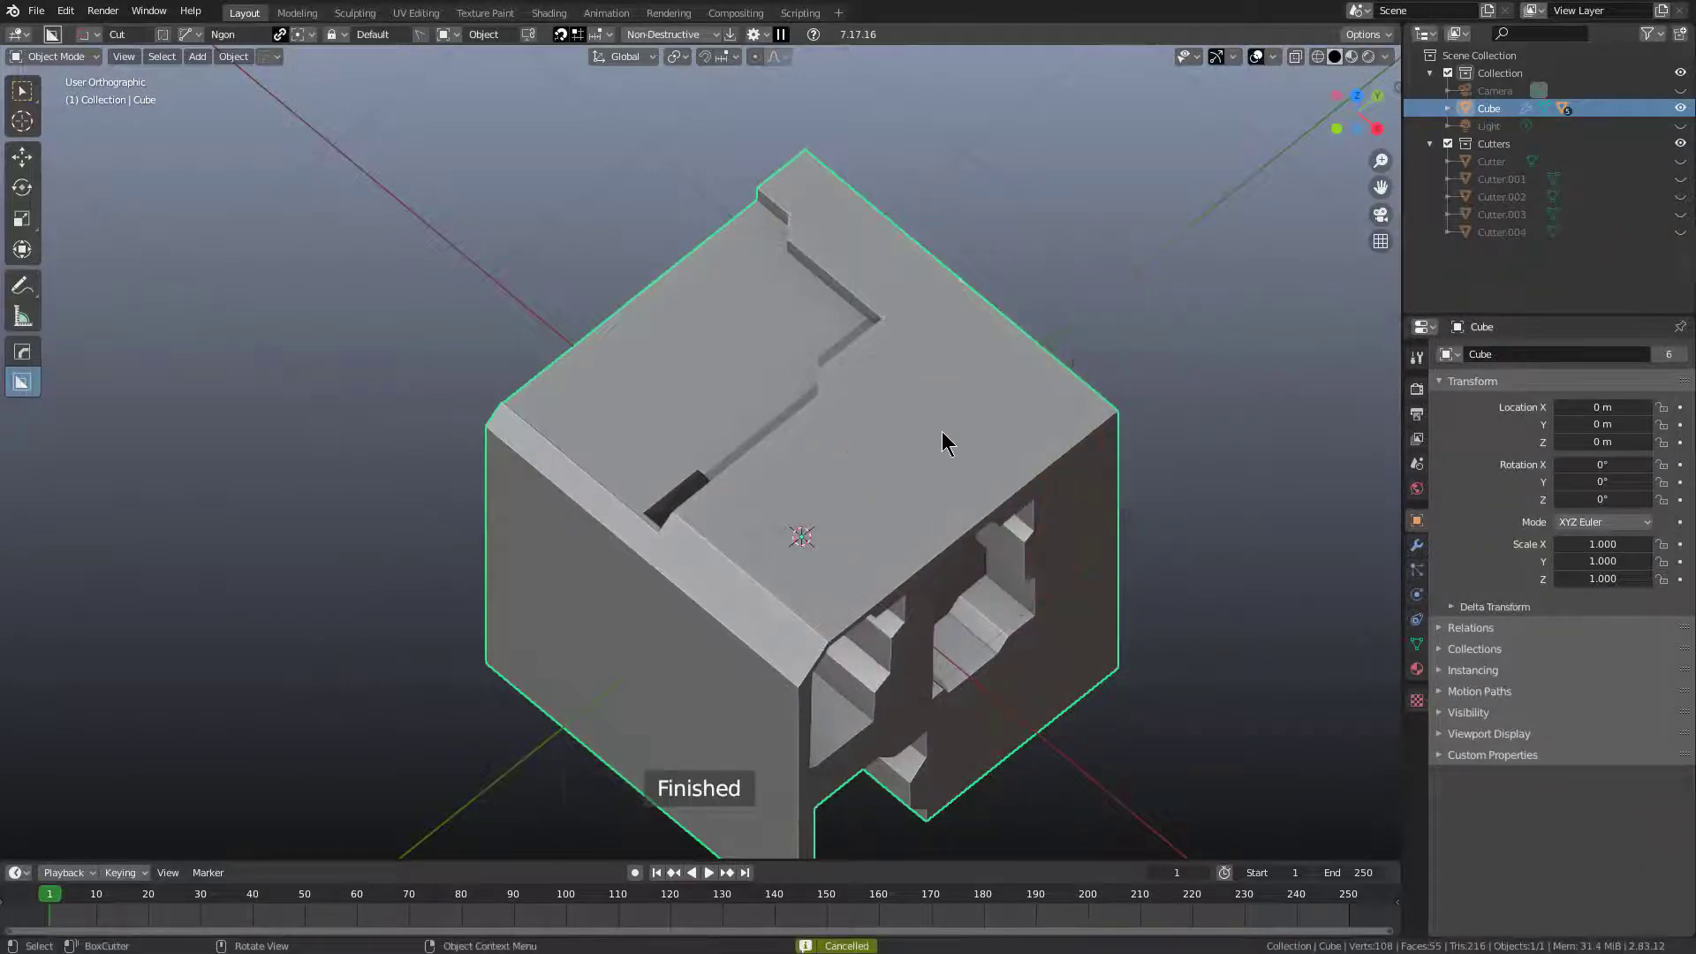
Draw a grid-snapped ngon, about 1.0 by 1.8 m, over the top face's right corner and cut it about 0.04 m deep.
left_click(1078, 241)
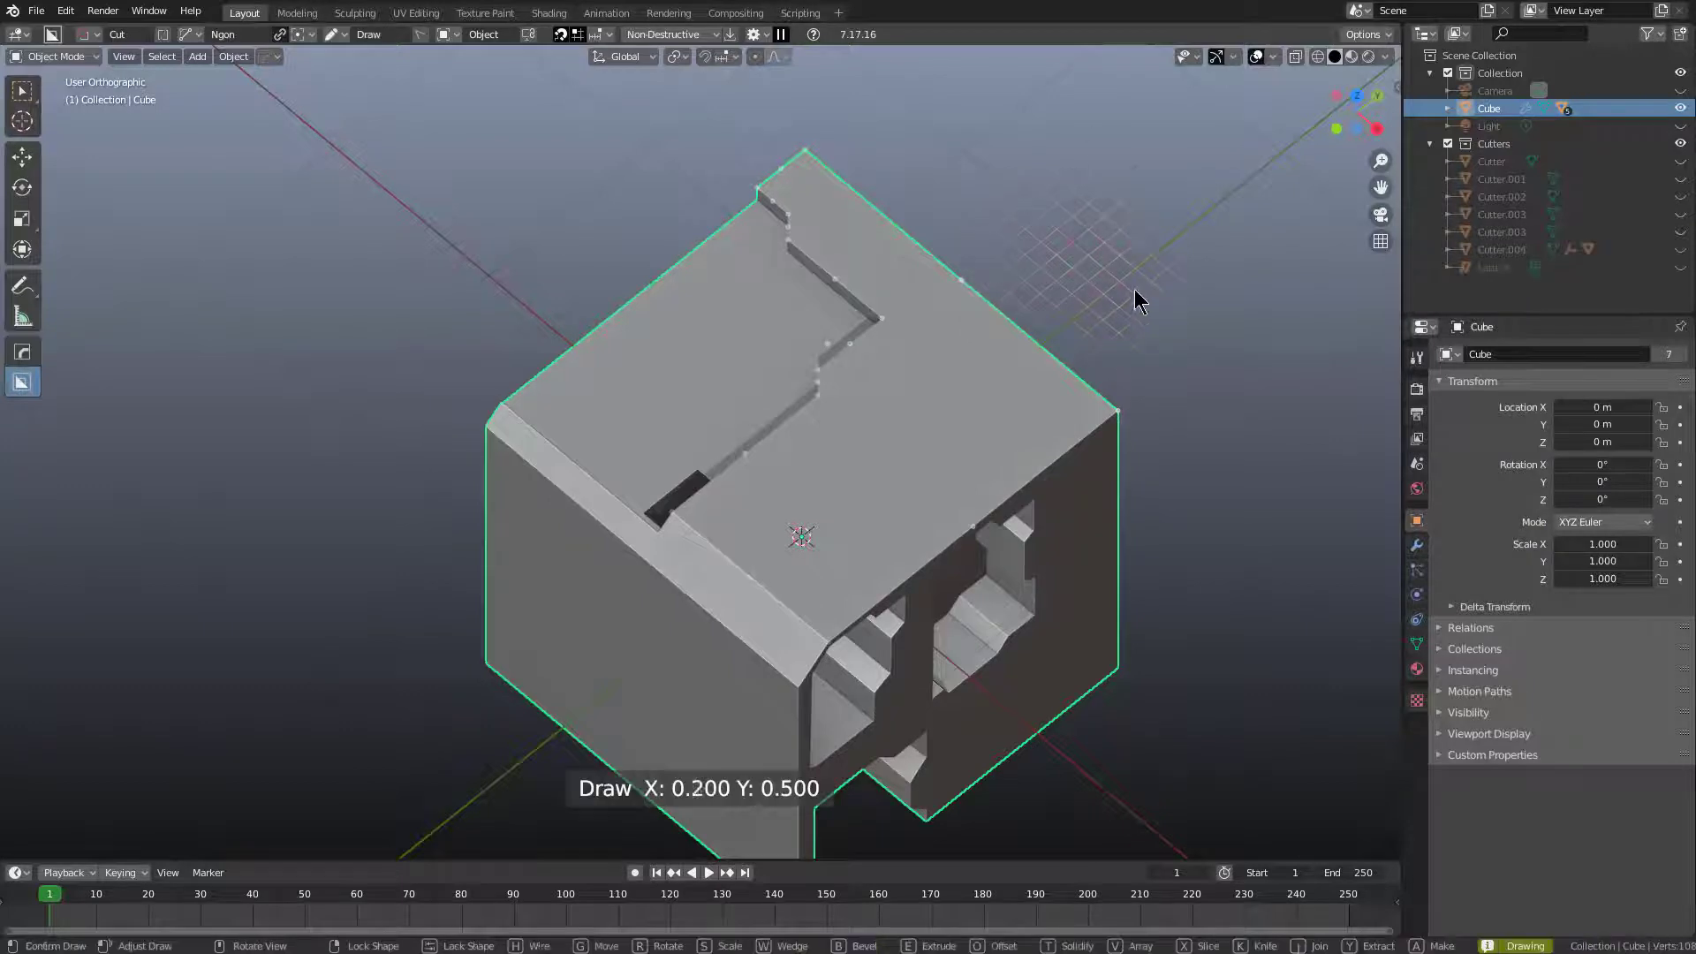
left_click(1218, 482)
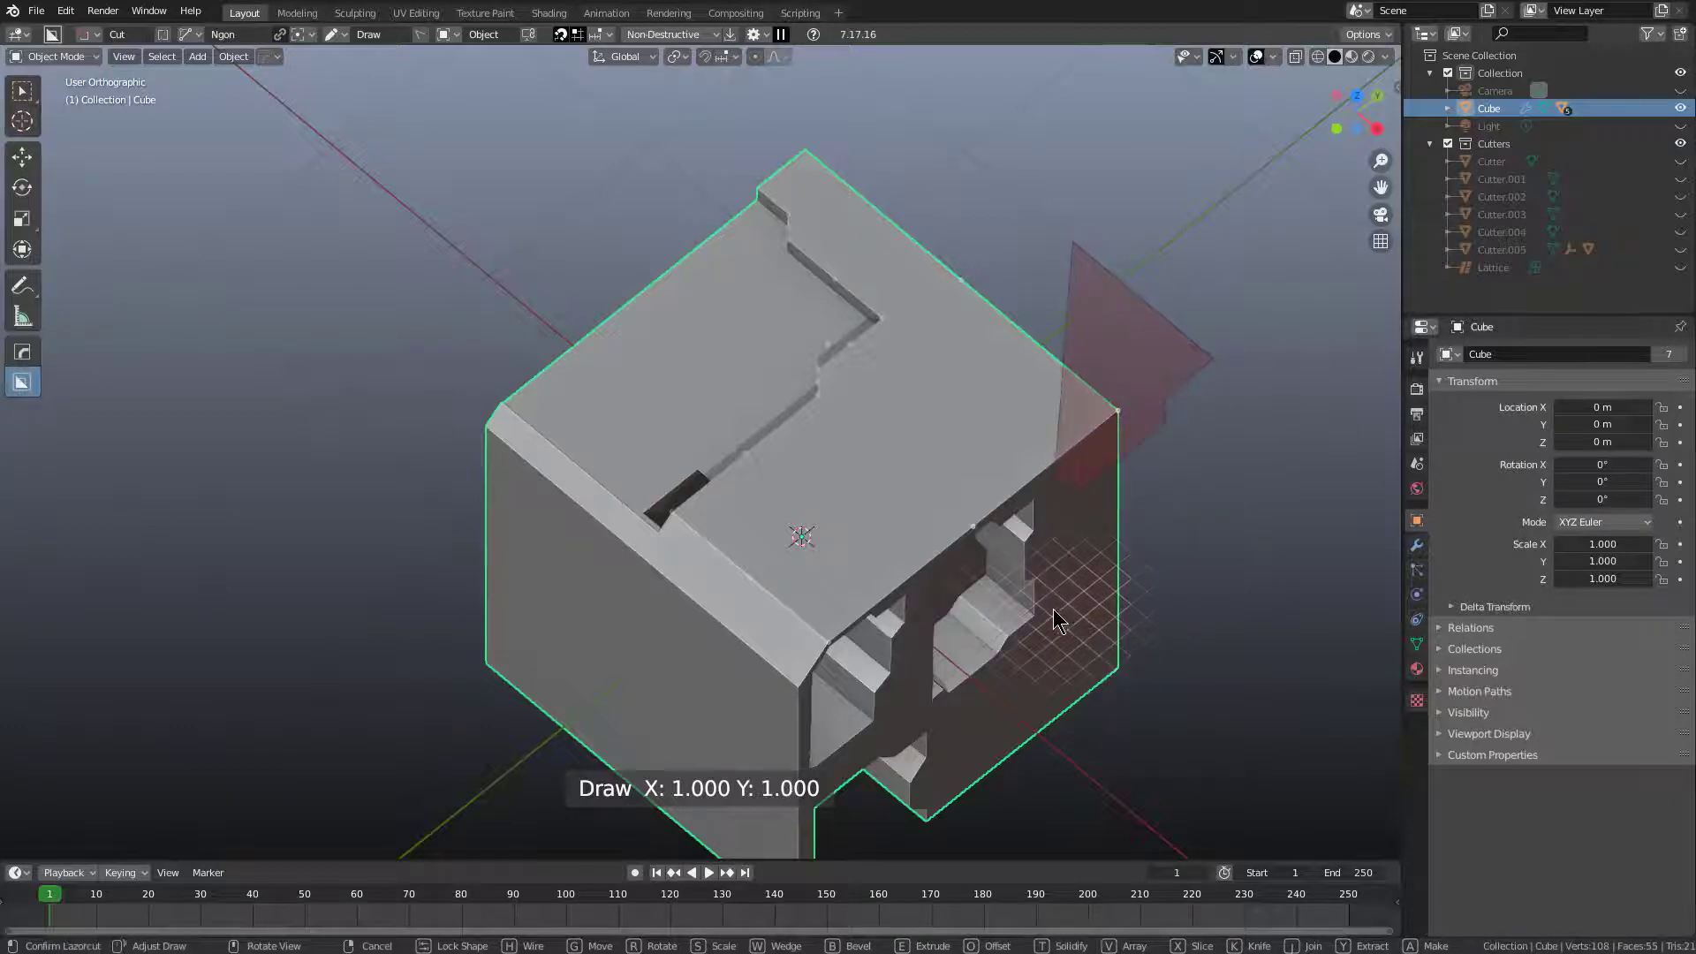
left_click(936, 722)
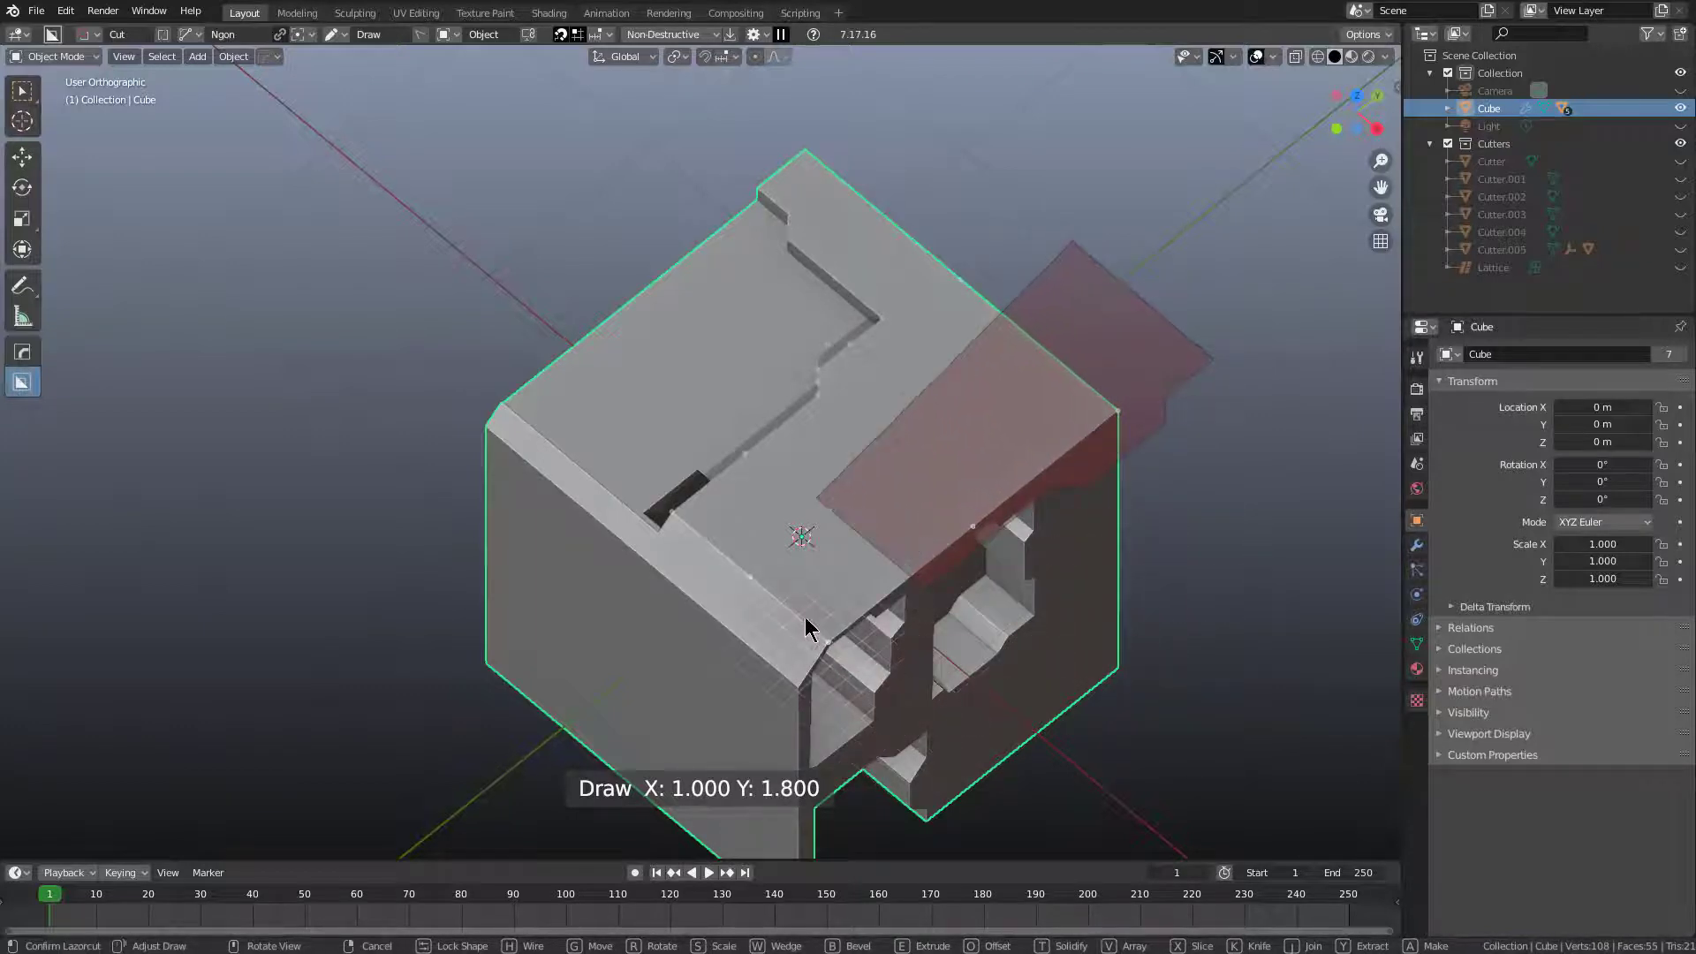
key("e")
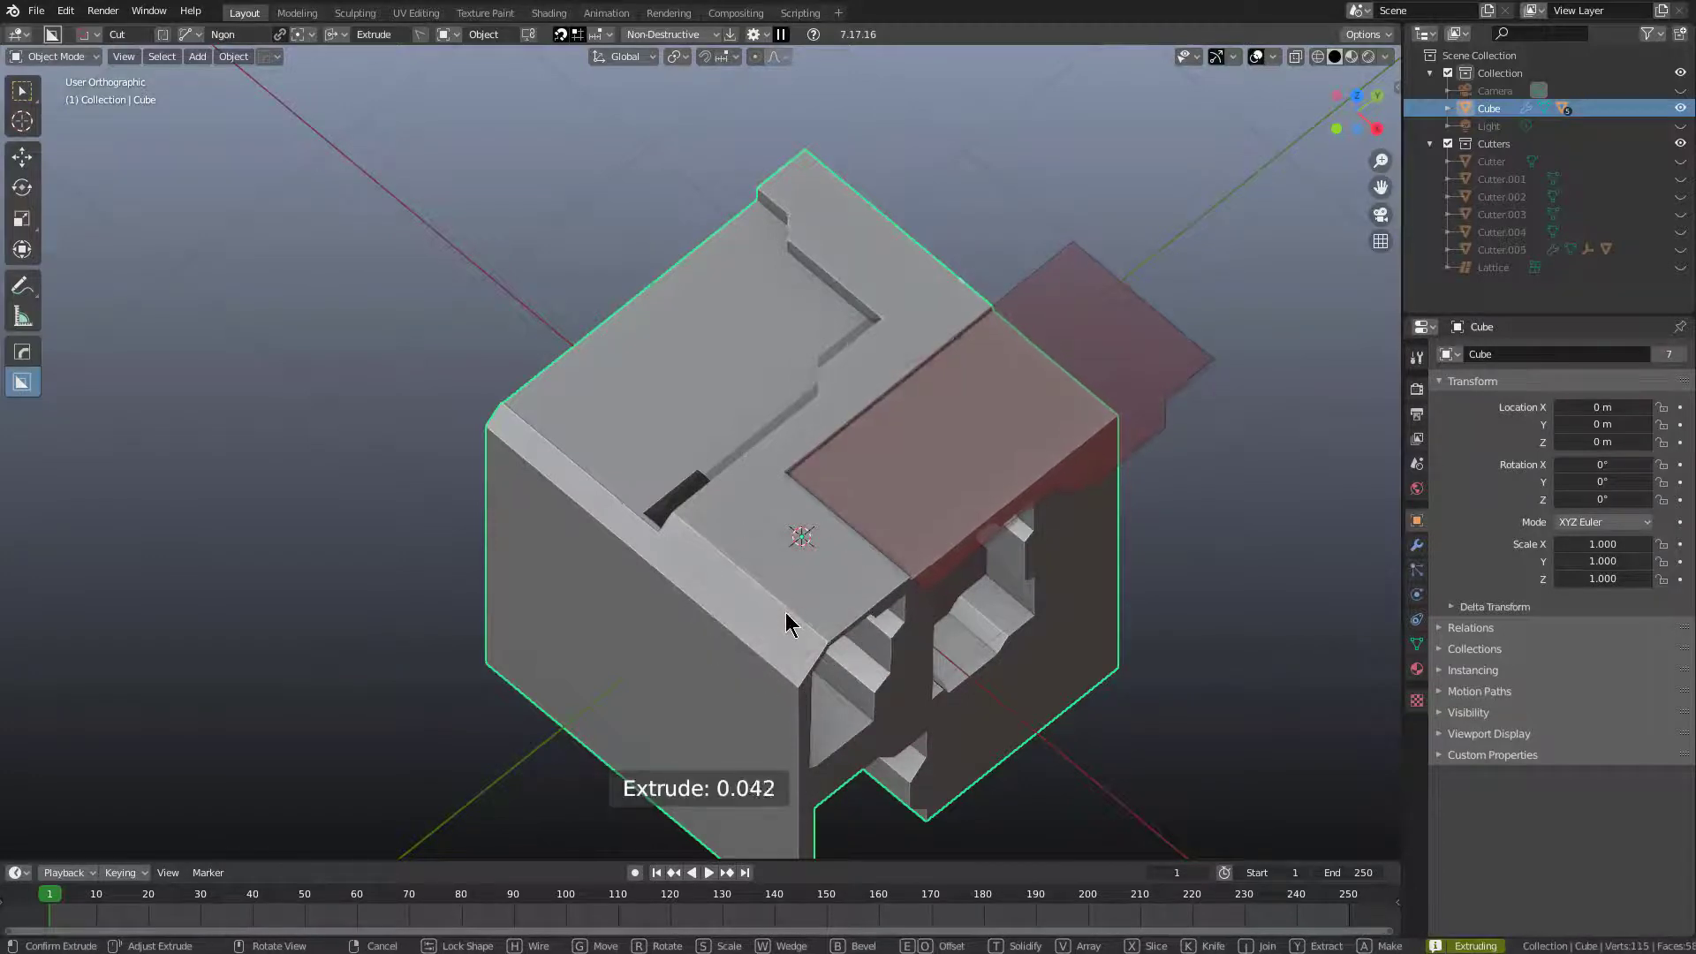
left_click(789, 616)
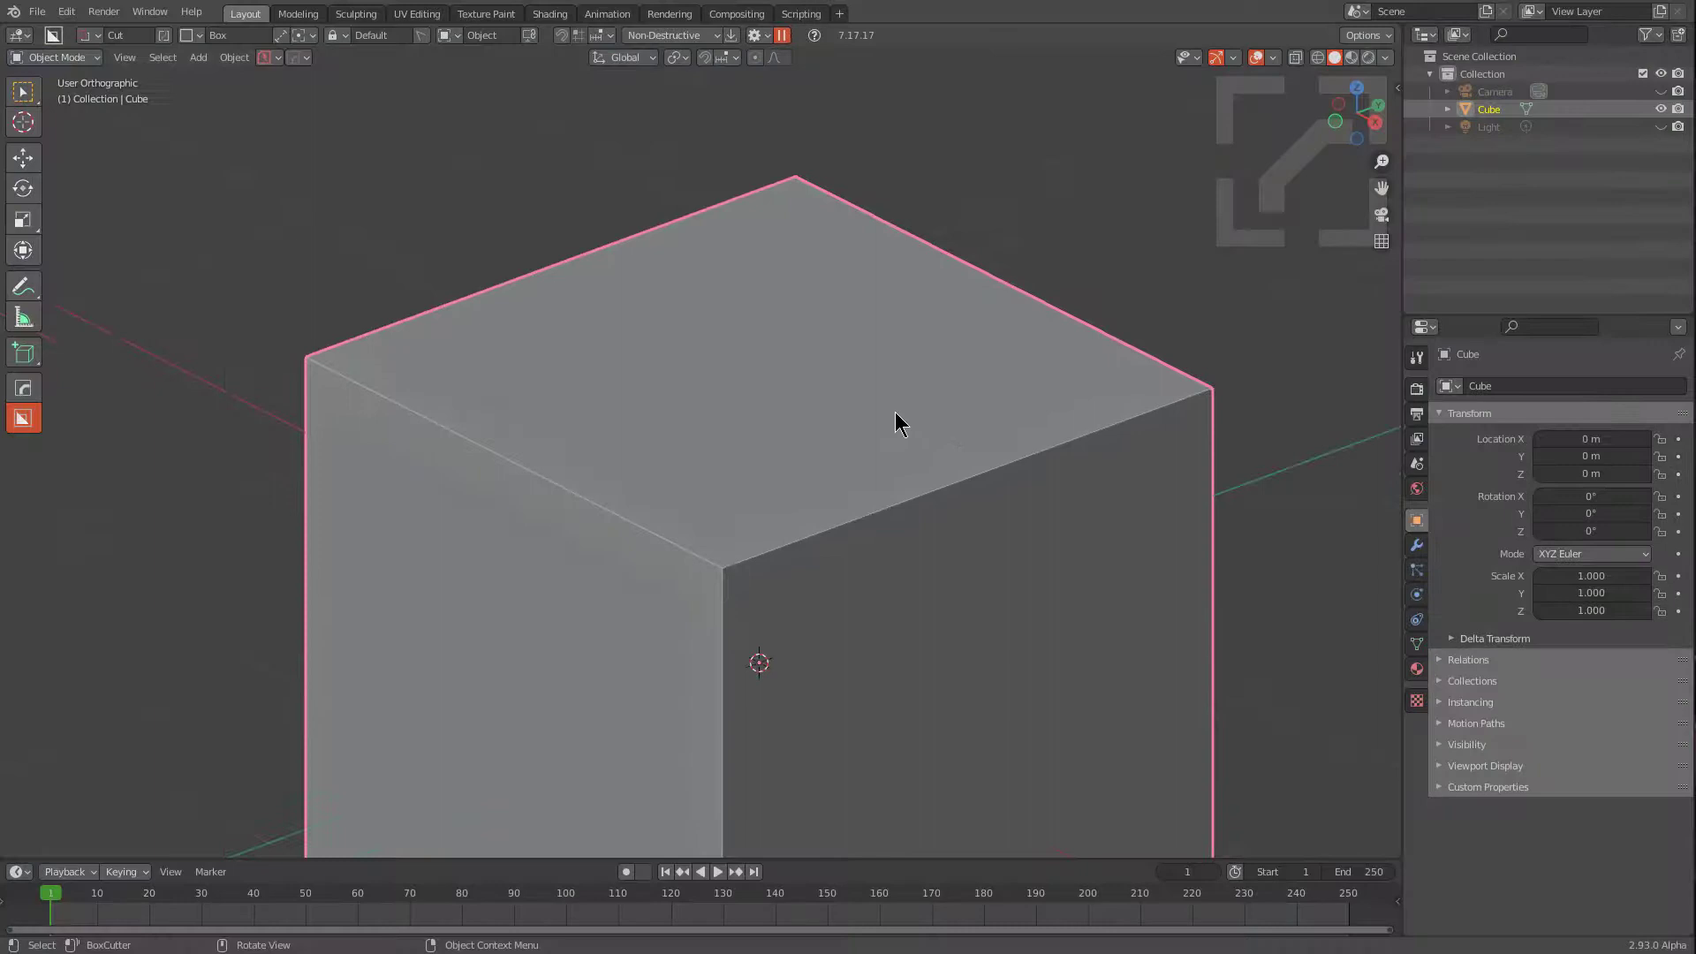
On the uncut cube, set the BoxCutter shape to Ngon, enable snapping and open the snapping options.
mouse_move(894, 411)
middle_mouse_down()
mouse_move(908, 473)
mouse_move(917, 399)
middle_mouse_up()
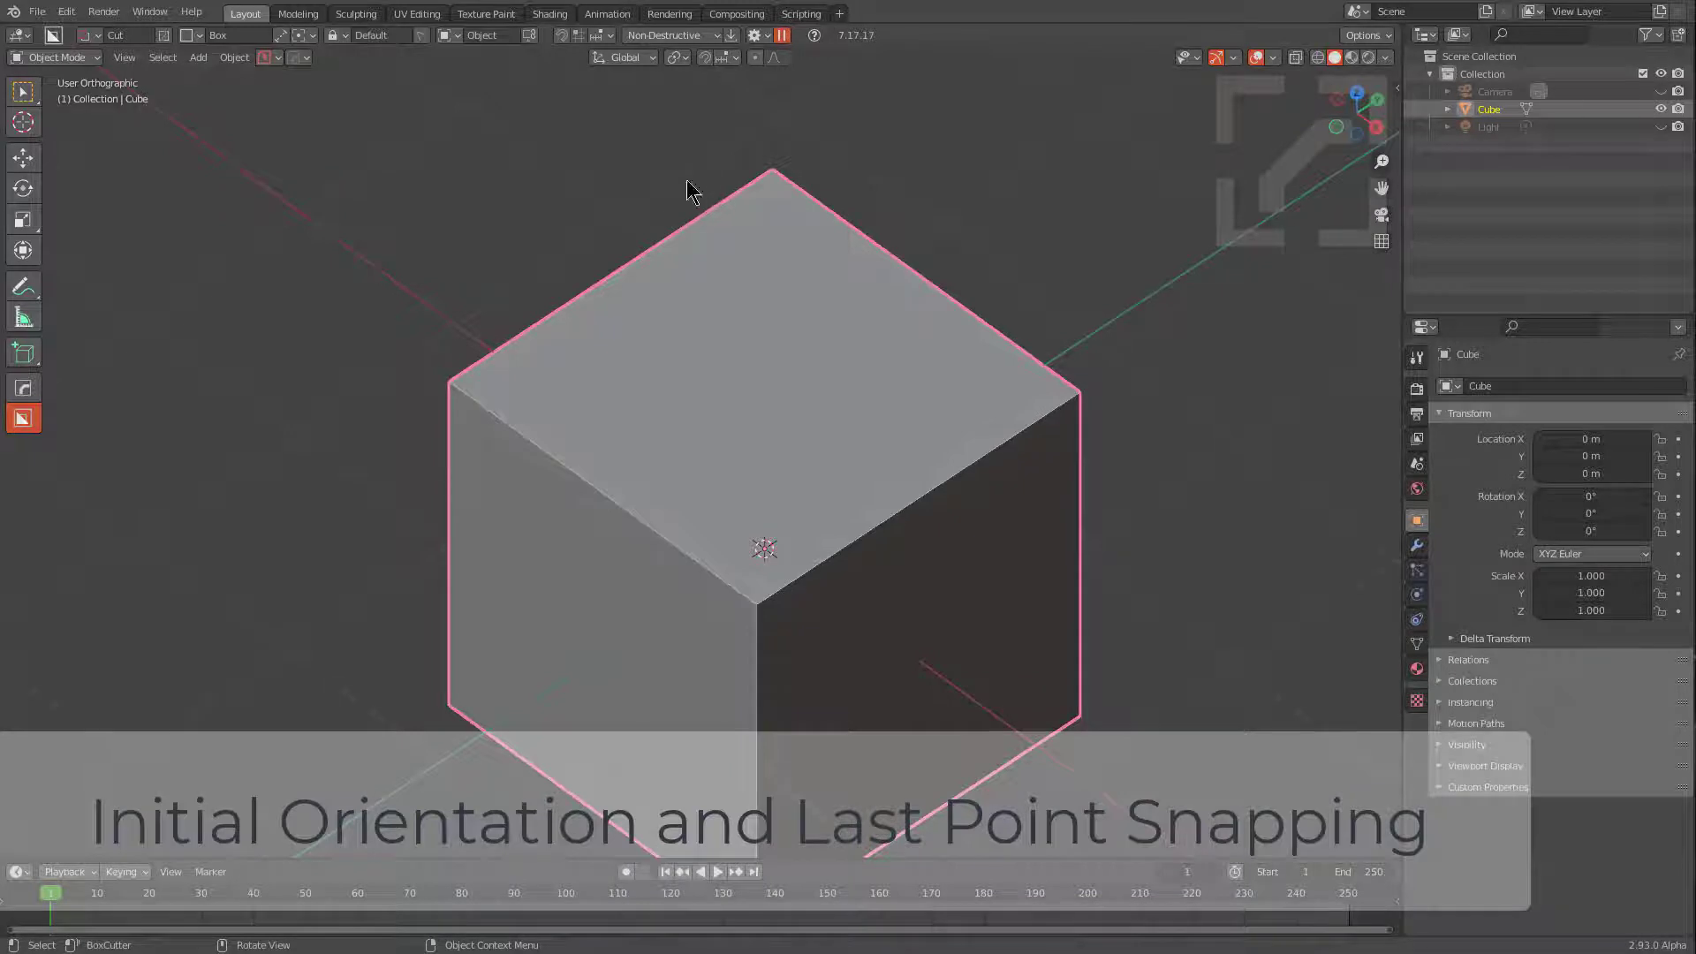
left_click(599, 37)
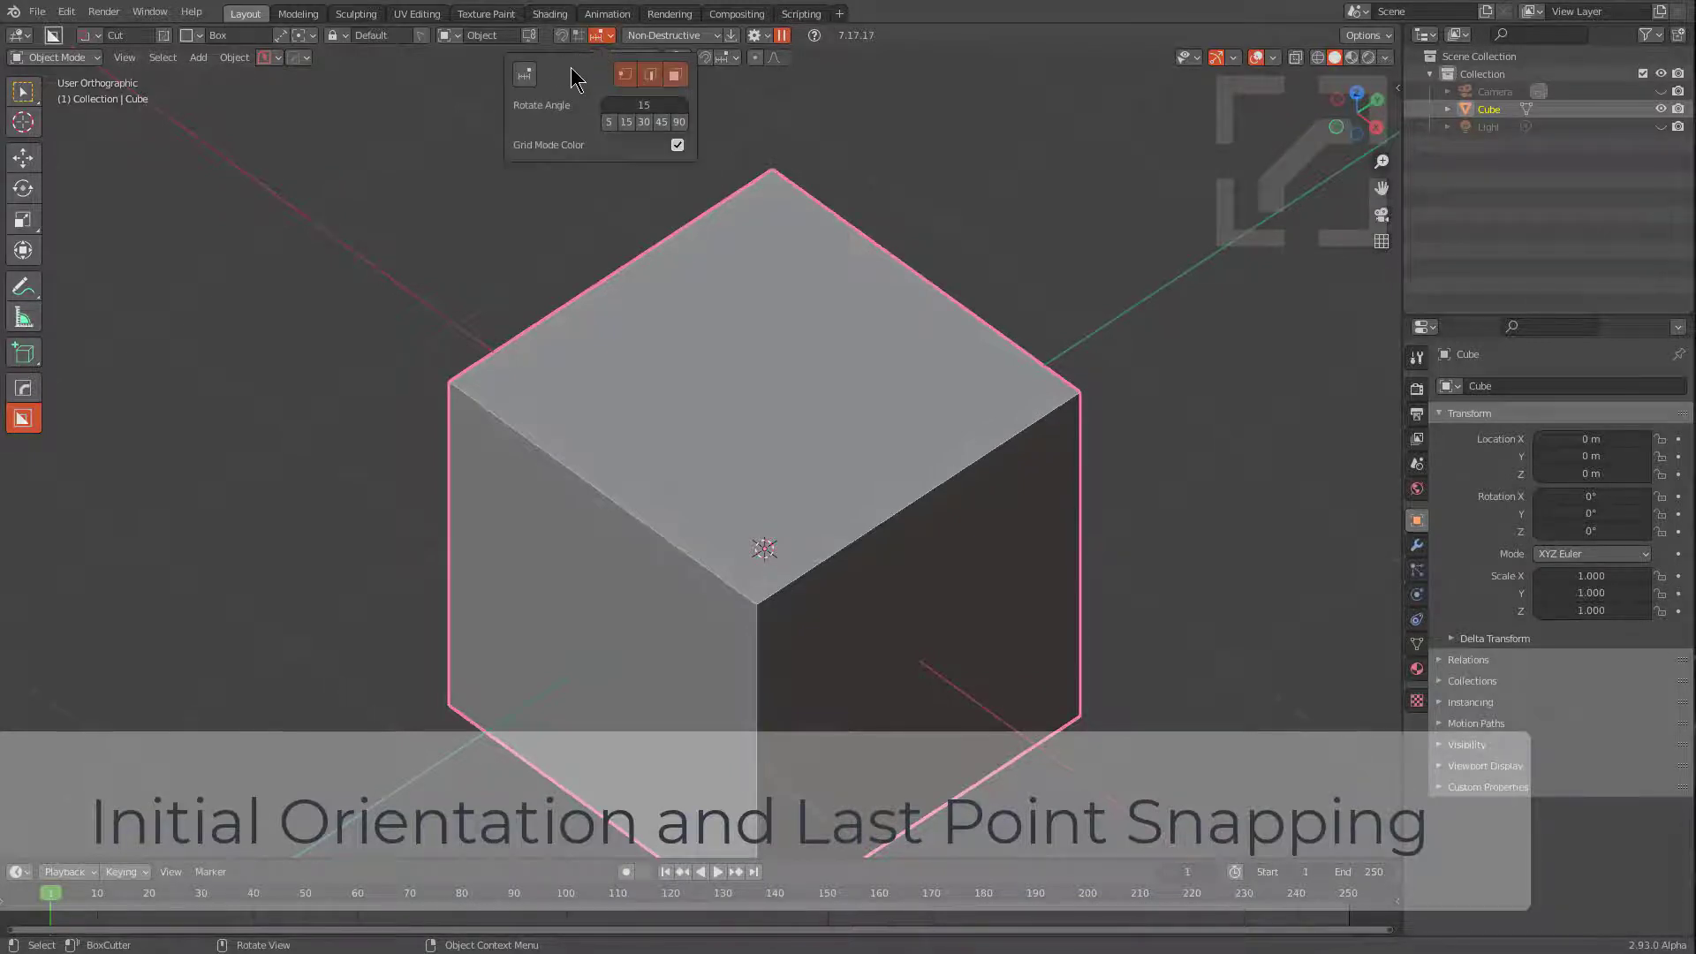
left_click(190, 35)
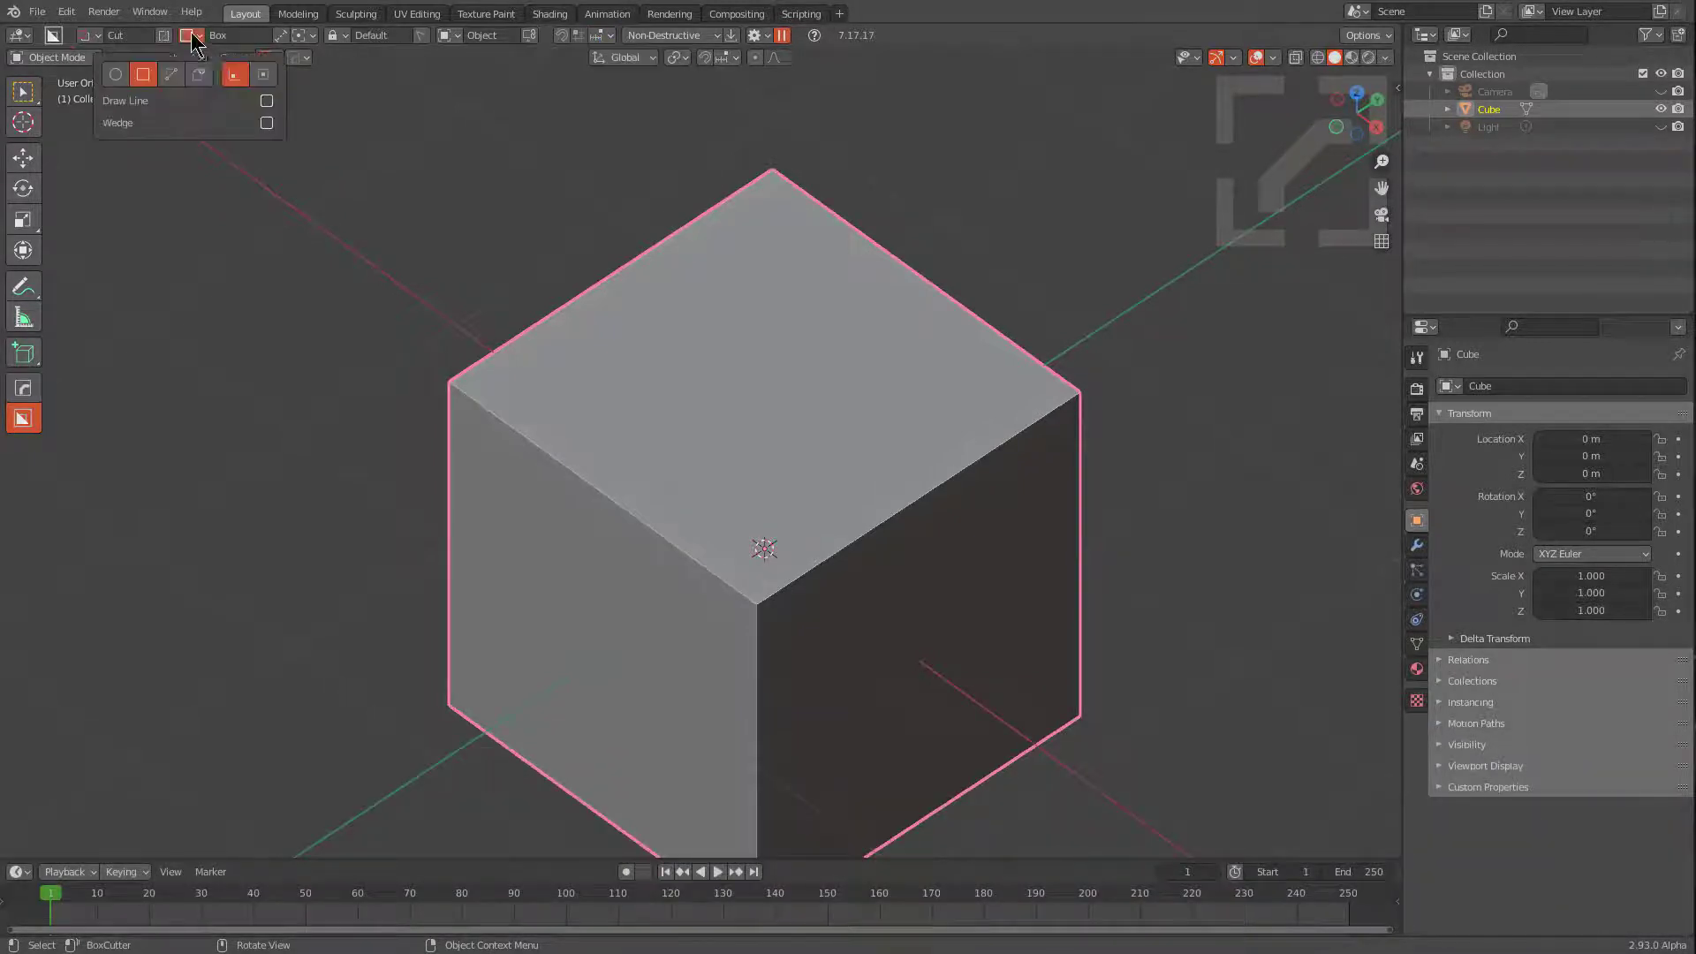
left_click(172, 74)
left_click(562, 35)
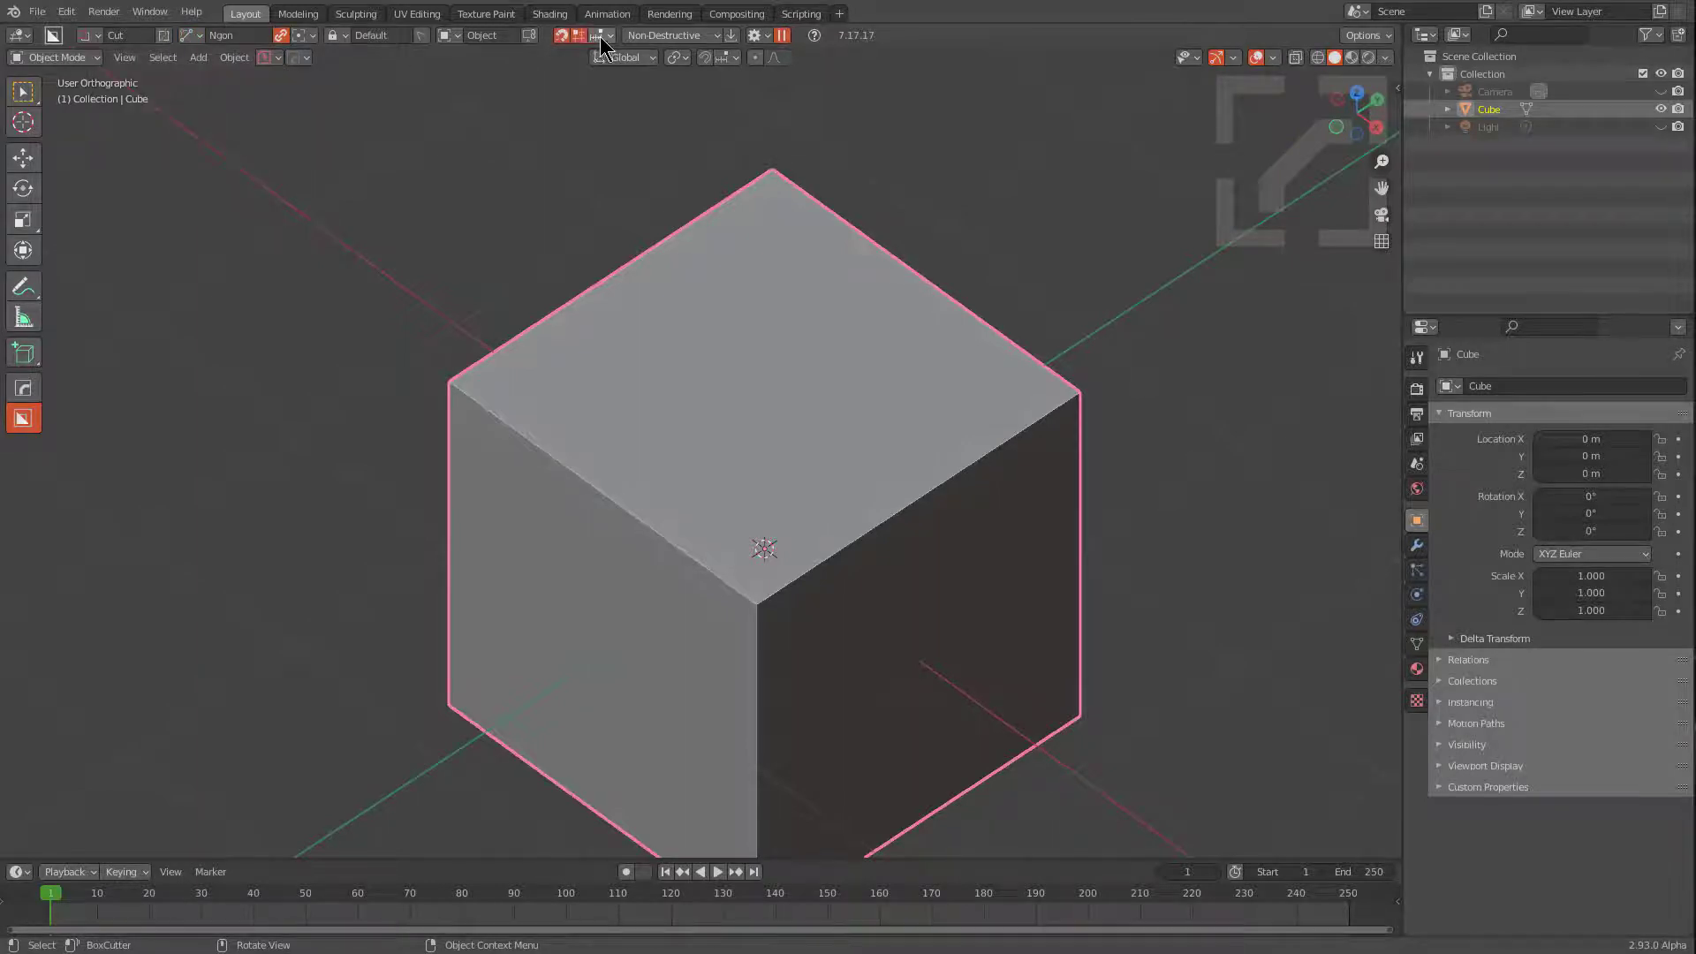
left_click(606, 35)
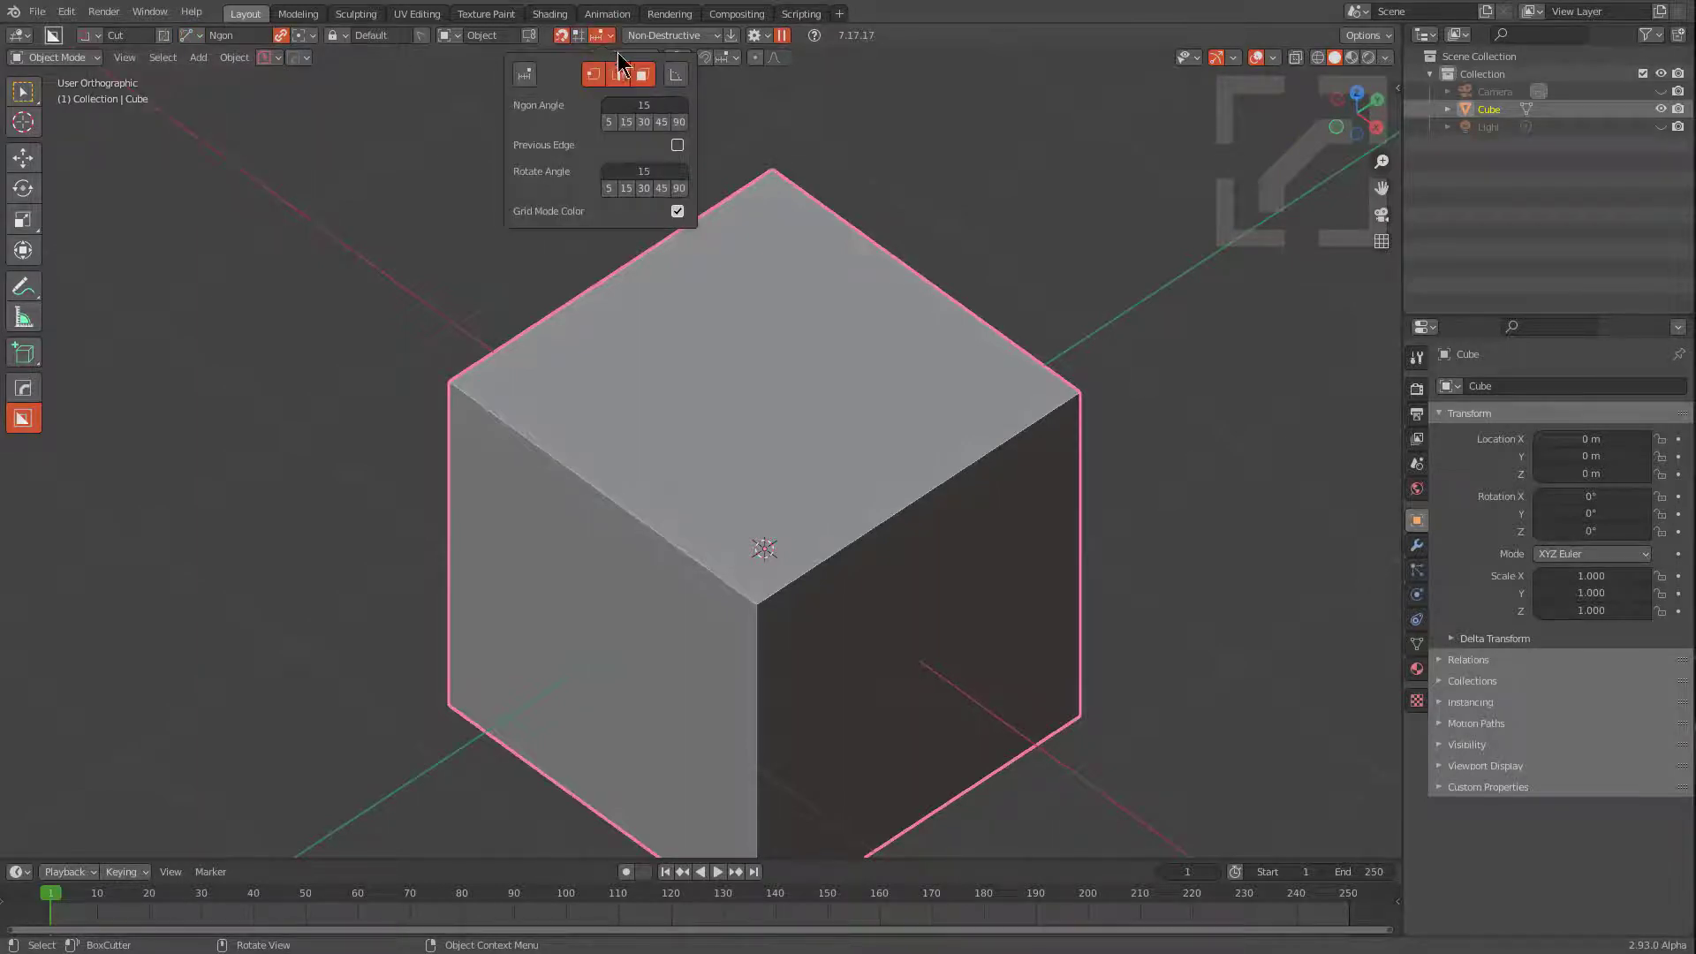
Switch ngon snapping to angle mode and, in the right orthographic view, draw a notched ngon about 0.53 by 0.63 m near the face's upper-left corner.
left_click(675, 76)
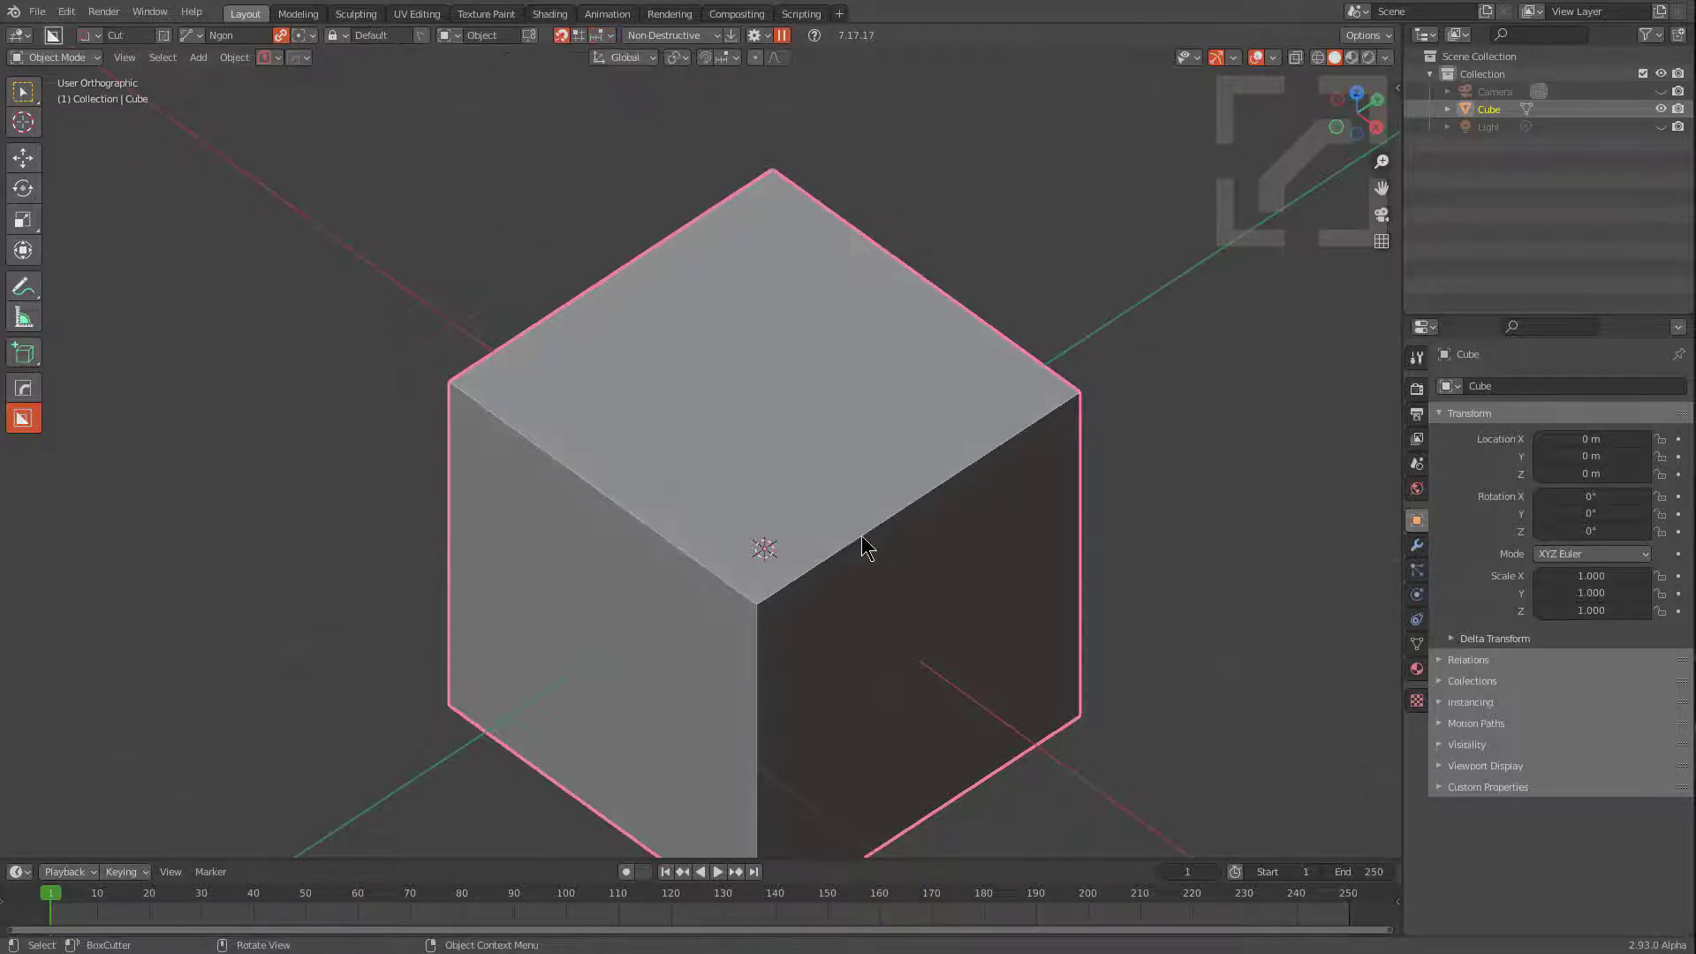
middle_click_drag(863, 542, 870, 451)
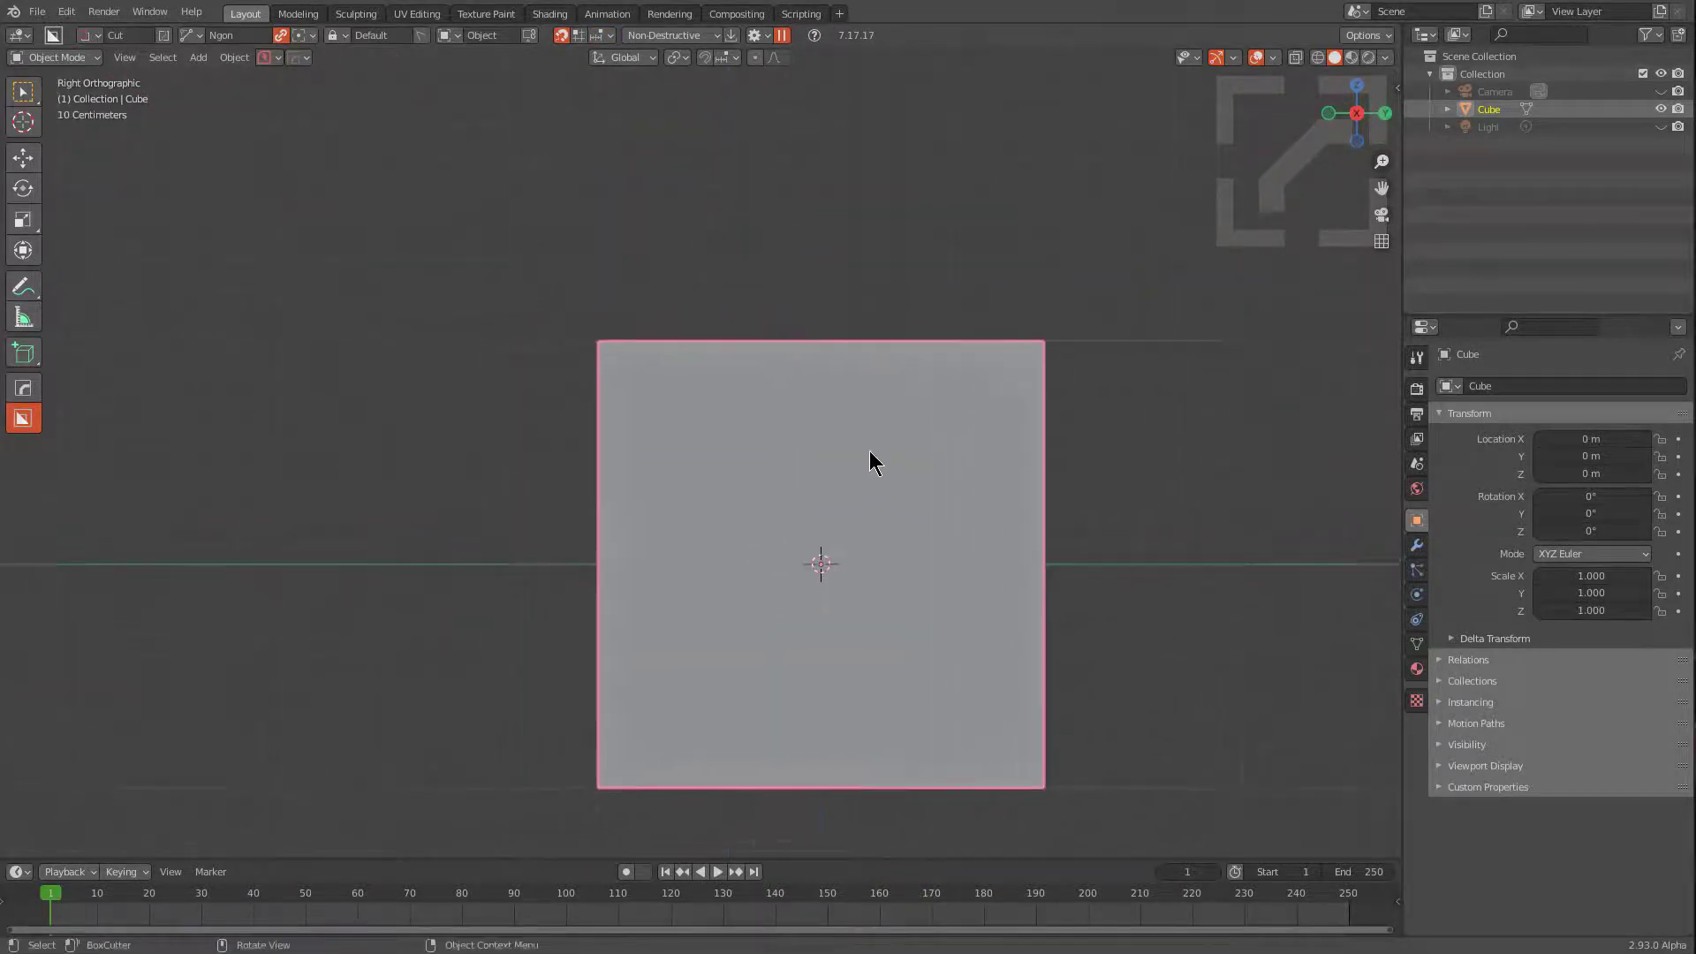
scroll(698, 406, "up", 3)
left_click(564, 296)
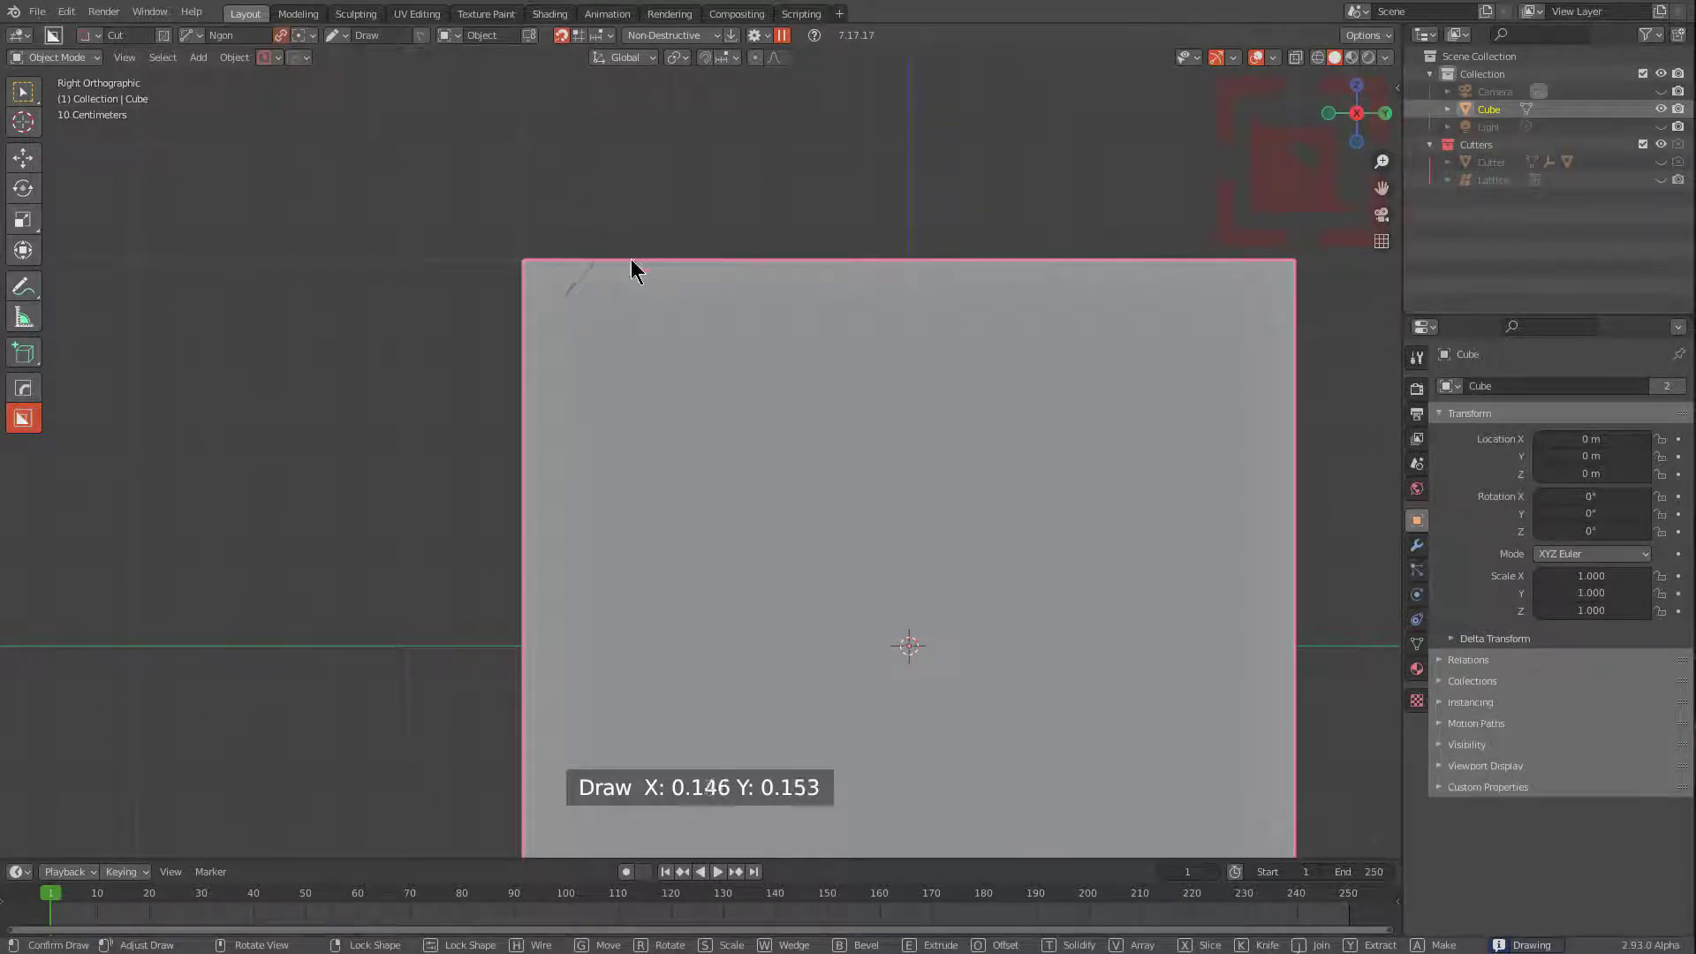
left_click(580, 274)
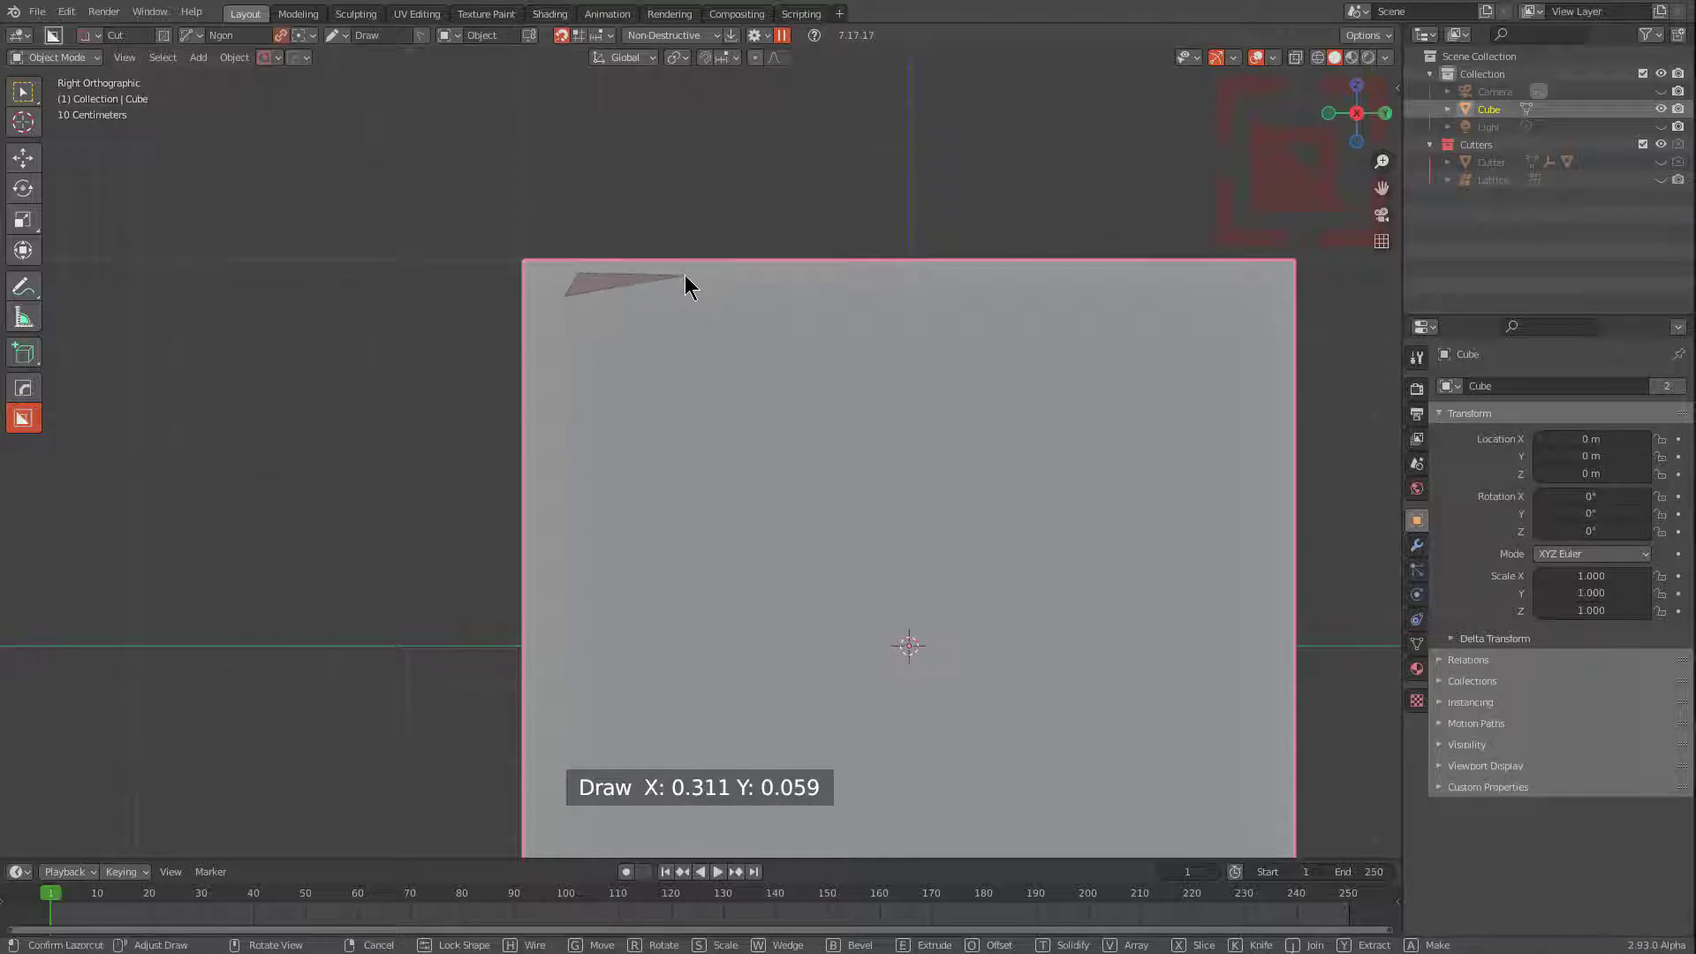
left_click(650, 273)
left_click(659, 285)
left_click(769, 285)
left_click(780, 408)
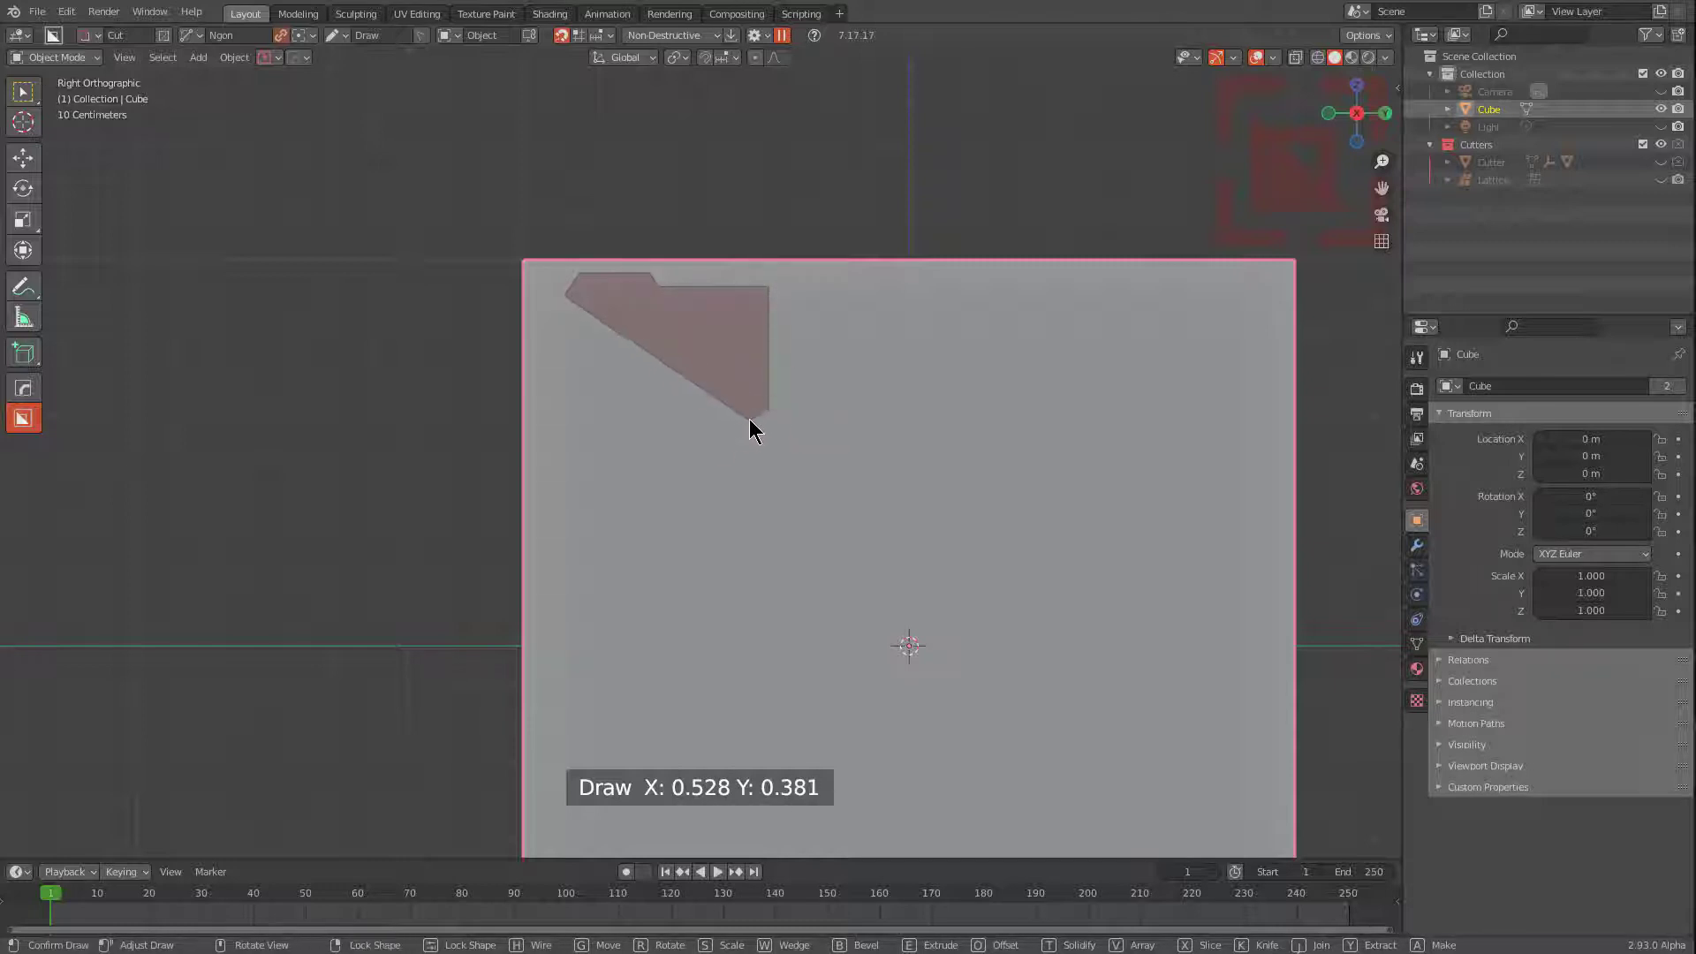
left_click(749, 420)
left_click(750, 516)
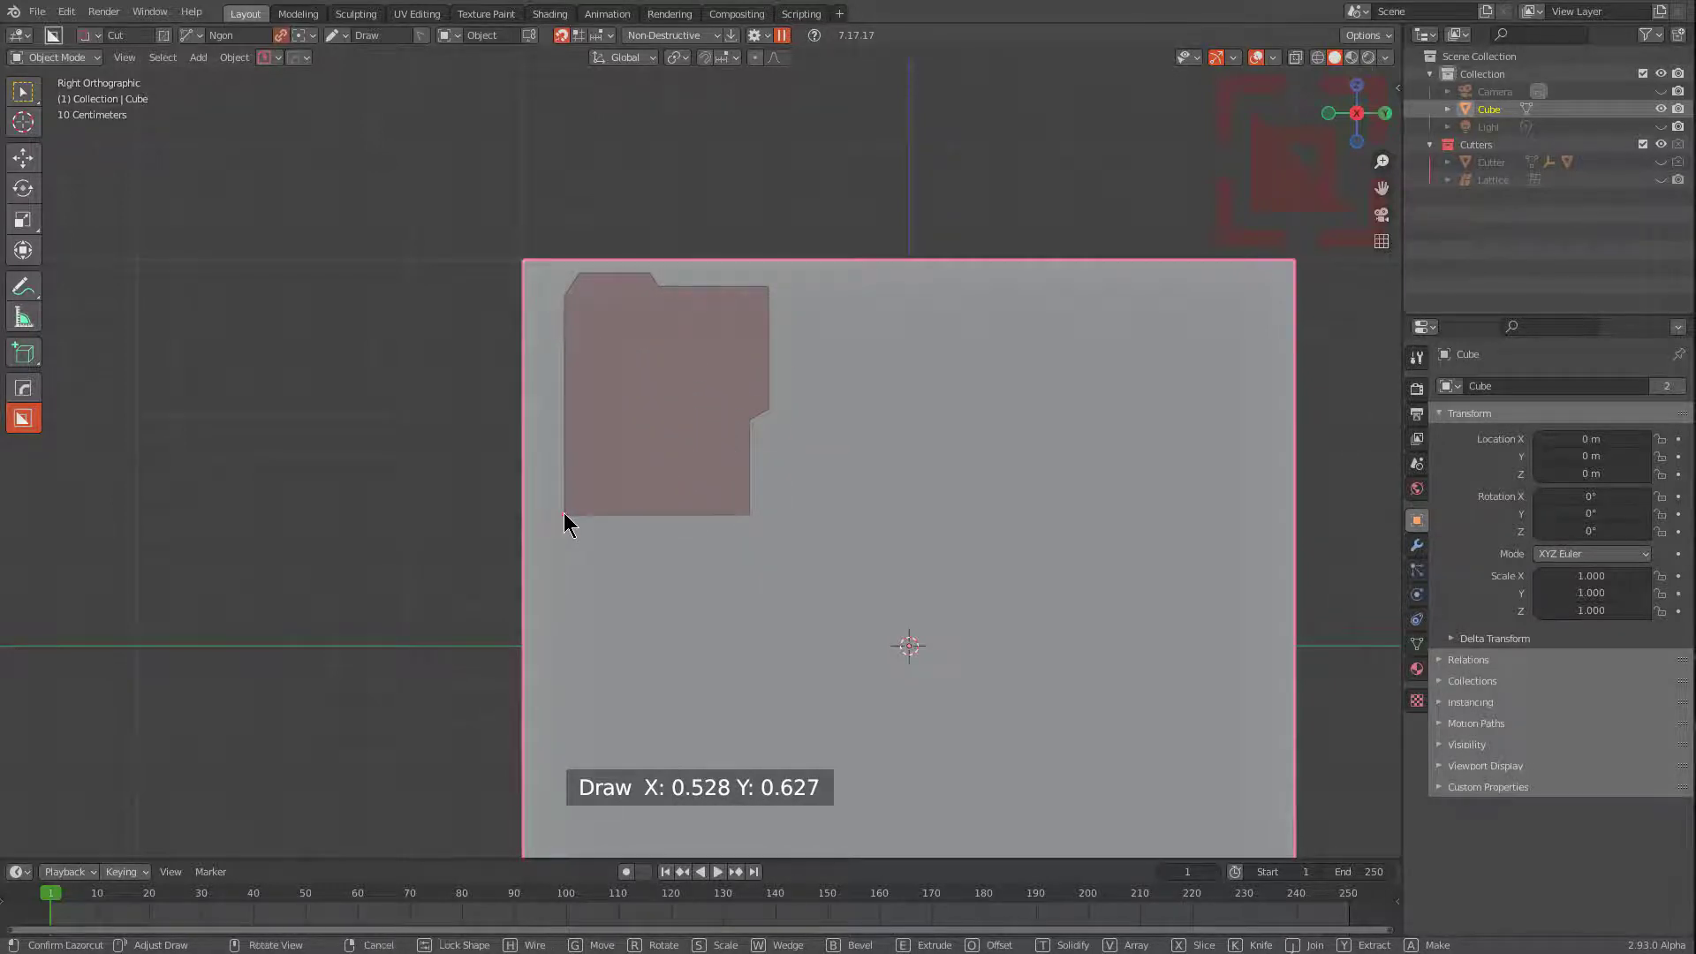
Cut the upper-left ngon outline about 2.49 m deep into the cube.
key("e")
middle_click_drag(564, 512, 689, 568)
left_click(291, 371)
Draw a second ngon with a chamfered, stepped lower edge just right of the first opening and cut it about 2.34 m deep.
middle_click_drag(698, 505, 624, 473, "alt")
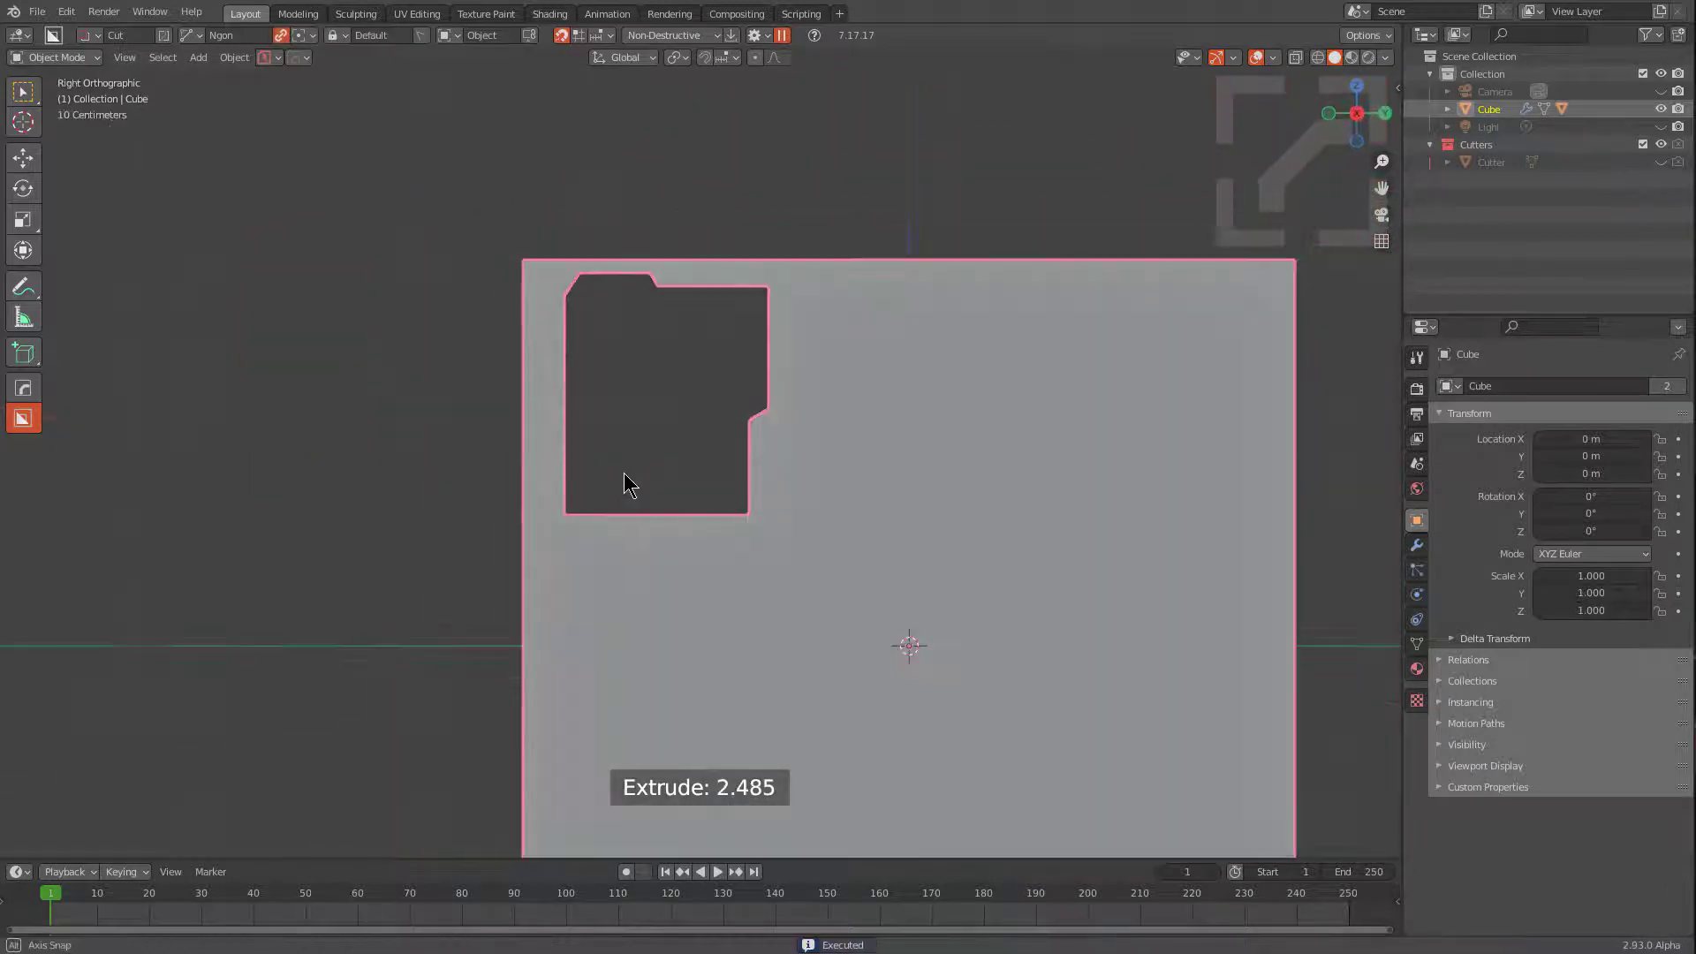
scroll(575, 363, "up", 2)
mouse_move(807, 221)
left_mouse_down()
mouse_move(819, 385)
mouse_move(841, 415)
mouse_move(913, 419)
mouse_move(937, 394)
mouse_move(1005, 392)
mouse_move(1025, 241)
mouse_move(1011, 220)
left_mouse_up()
mouse_move(1010, 220)
middle_mouse_down()
mouse_move(1003, 326)
mouse_move(977, 341)
middle_mouse_up()
left_click(643, 113)
Draw a small ngon about 0.23 m wide with a stepped upper-left corner beneath the second opening and cut it about 2.86 m deep.
middle_click_drag(1078, 580, 999, 496, "alt")
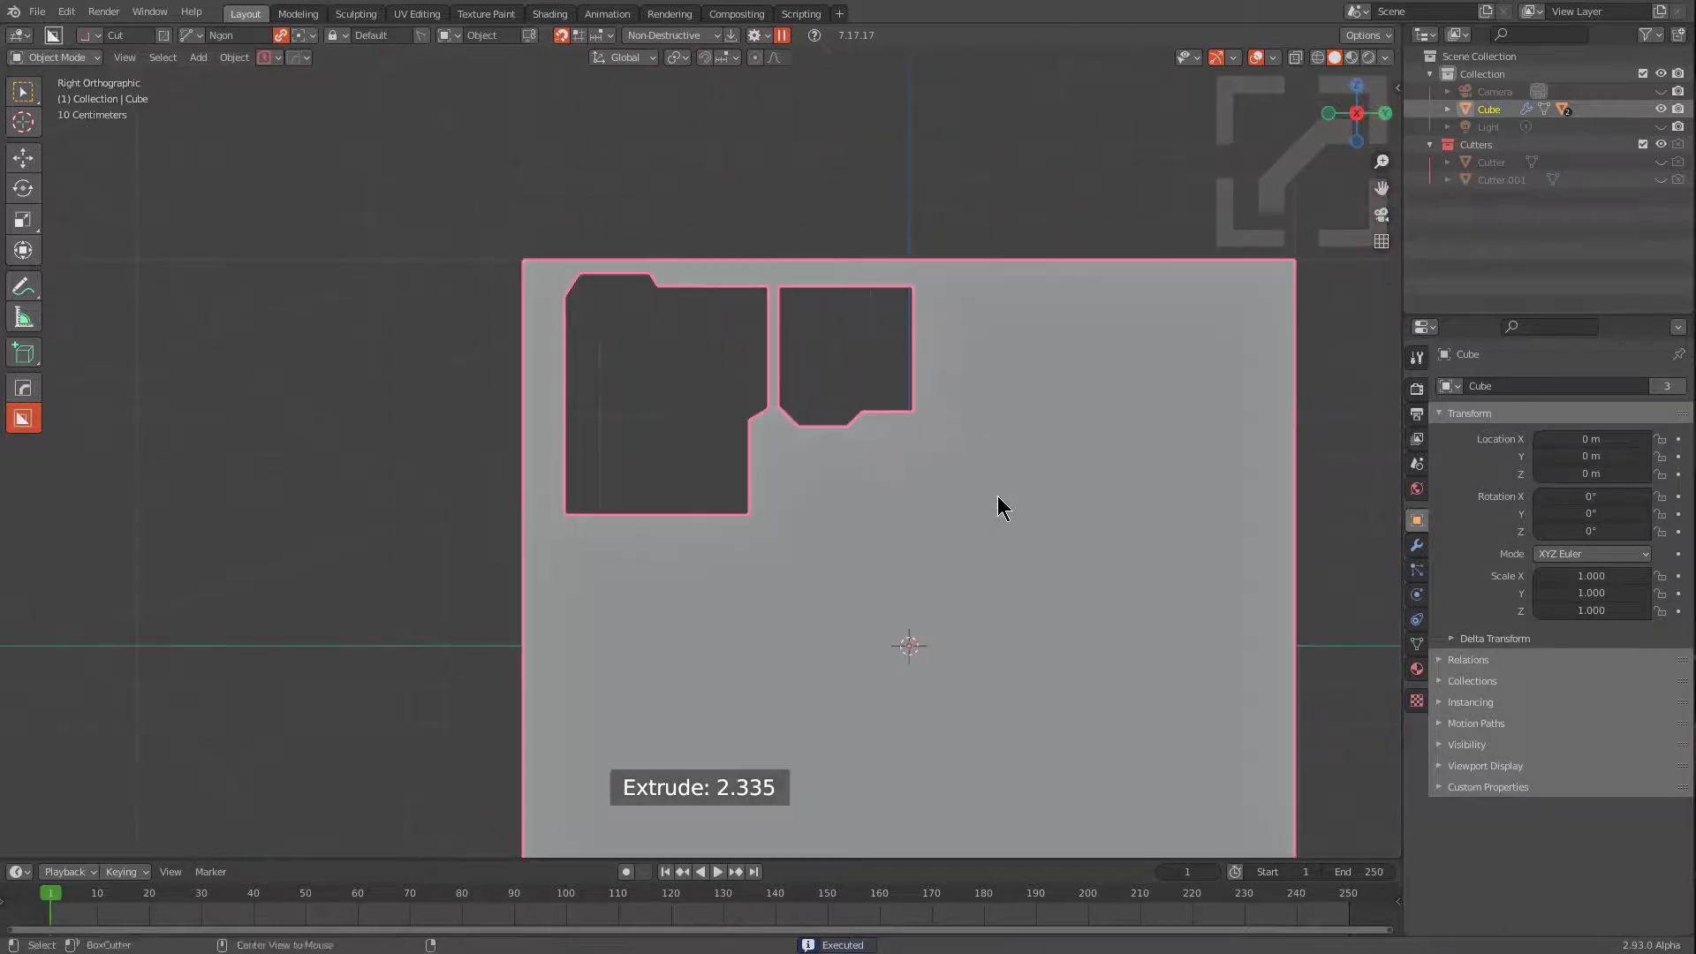
scroll(1000, 482, "up", 4)
mouse_move(986, 411)
left_mouse_down()
mouse_move(912, 415)
mouse_move(873, 451)
left_mouse_up()
left_click(875, 449)
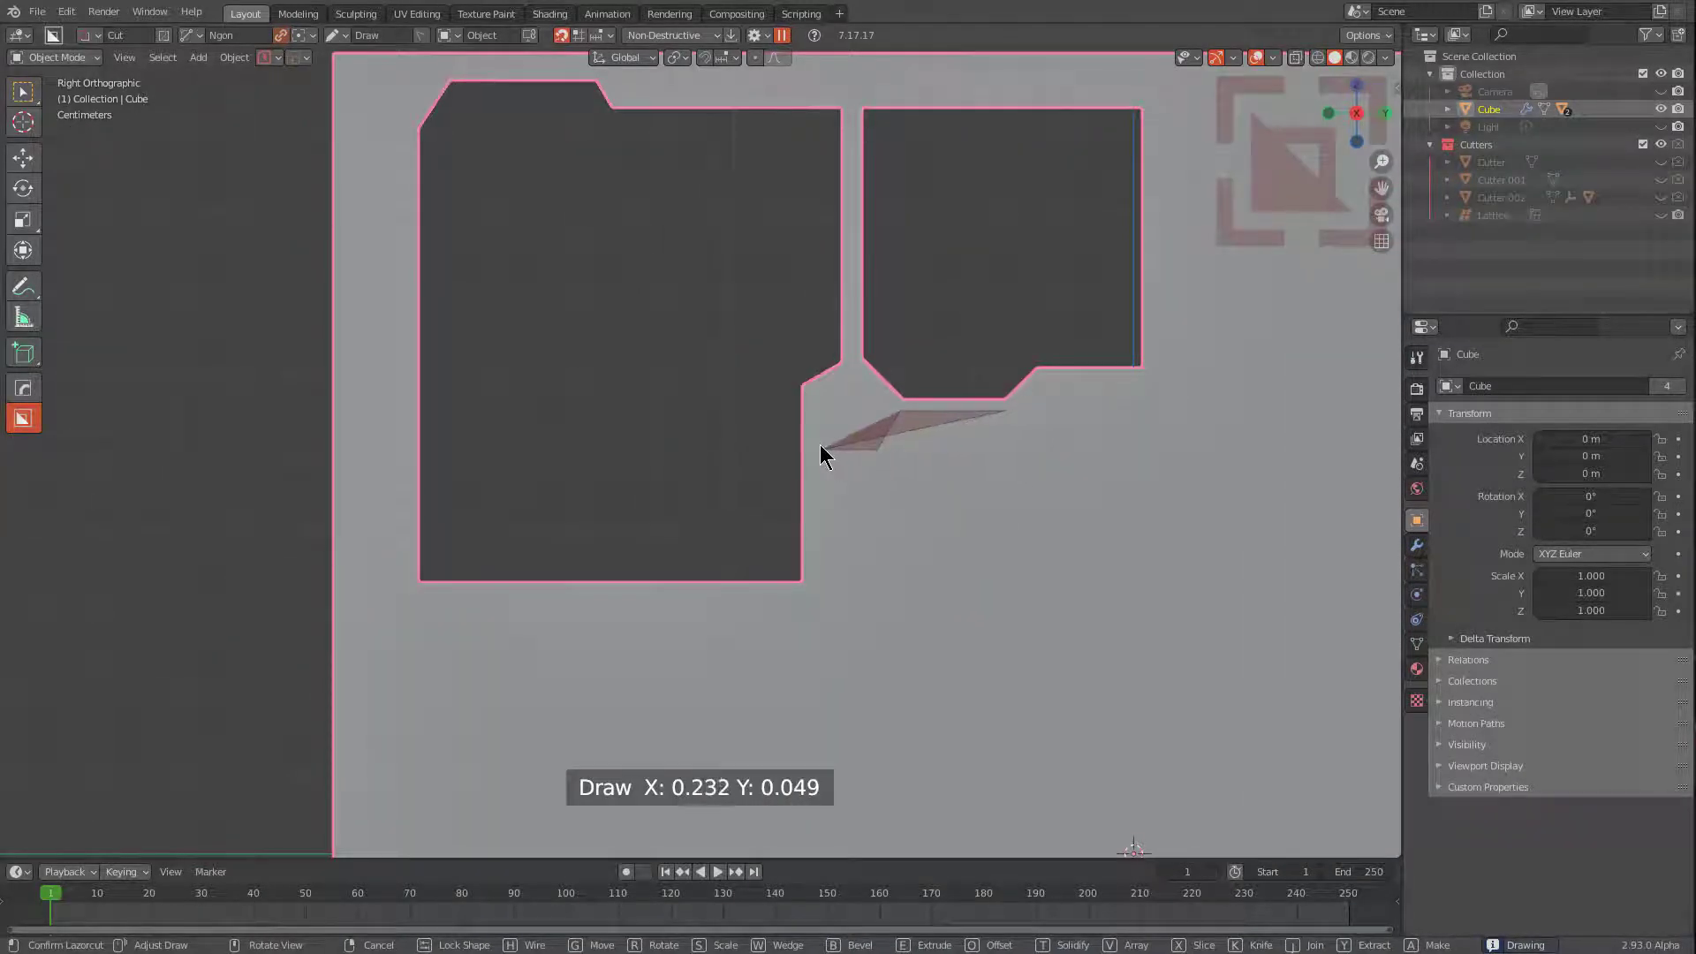
left_click(818, 445)
left_click(816, 598)
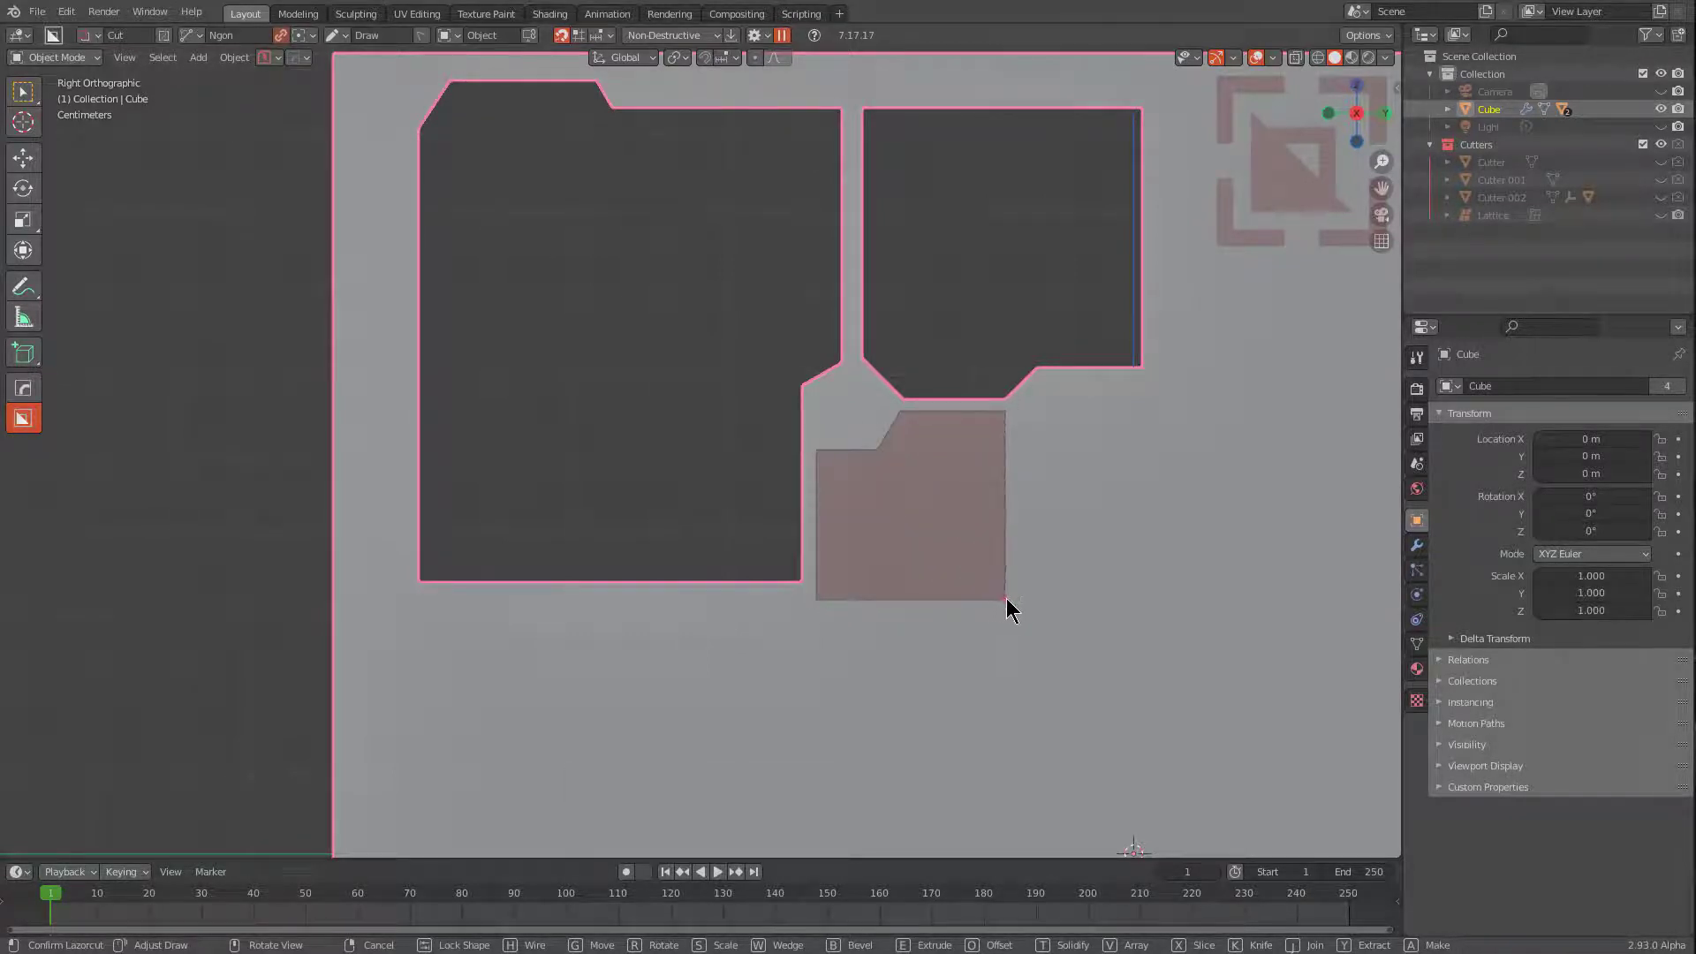
key("e")
middle_click_drag(860, 498, 871, 537)
scroll(965, 567, "down", 2)
left_click(349, 152)
Draw a notched ngon about 0.43 by 0.47 m right of the small opening, with a raised tab at its upper-right corner.
middle_click_drag(1000, 464, 848, 417, "shift")
scroll(848, 417, "up", 2)
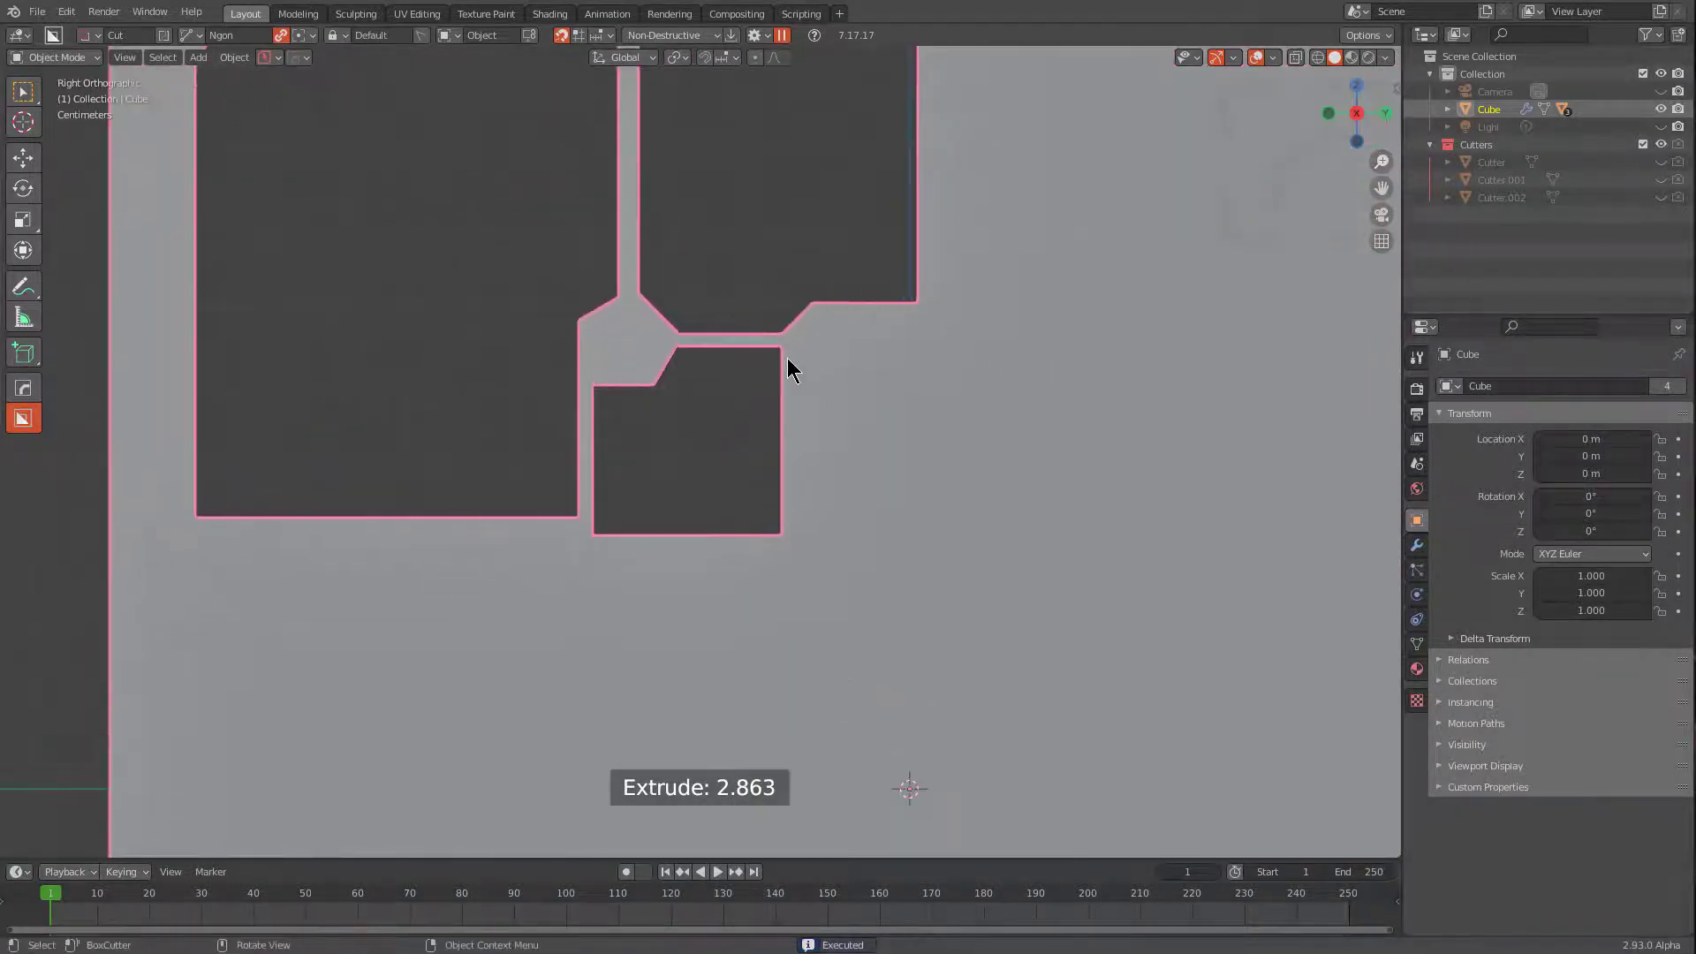
left_click(784, 342)
right_click(839, 348)
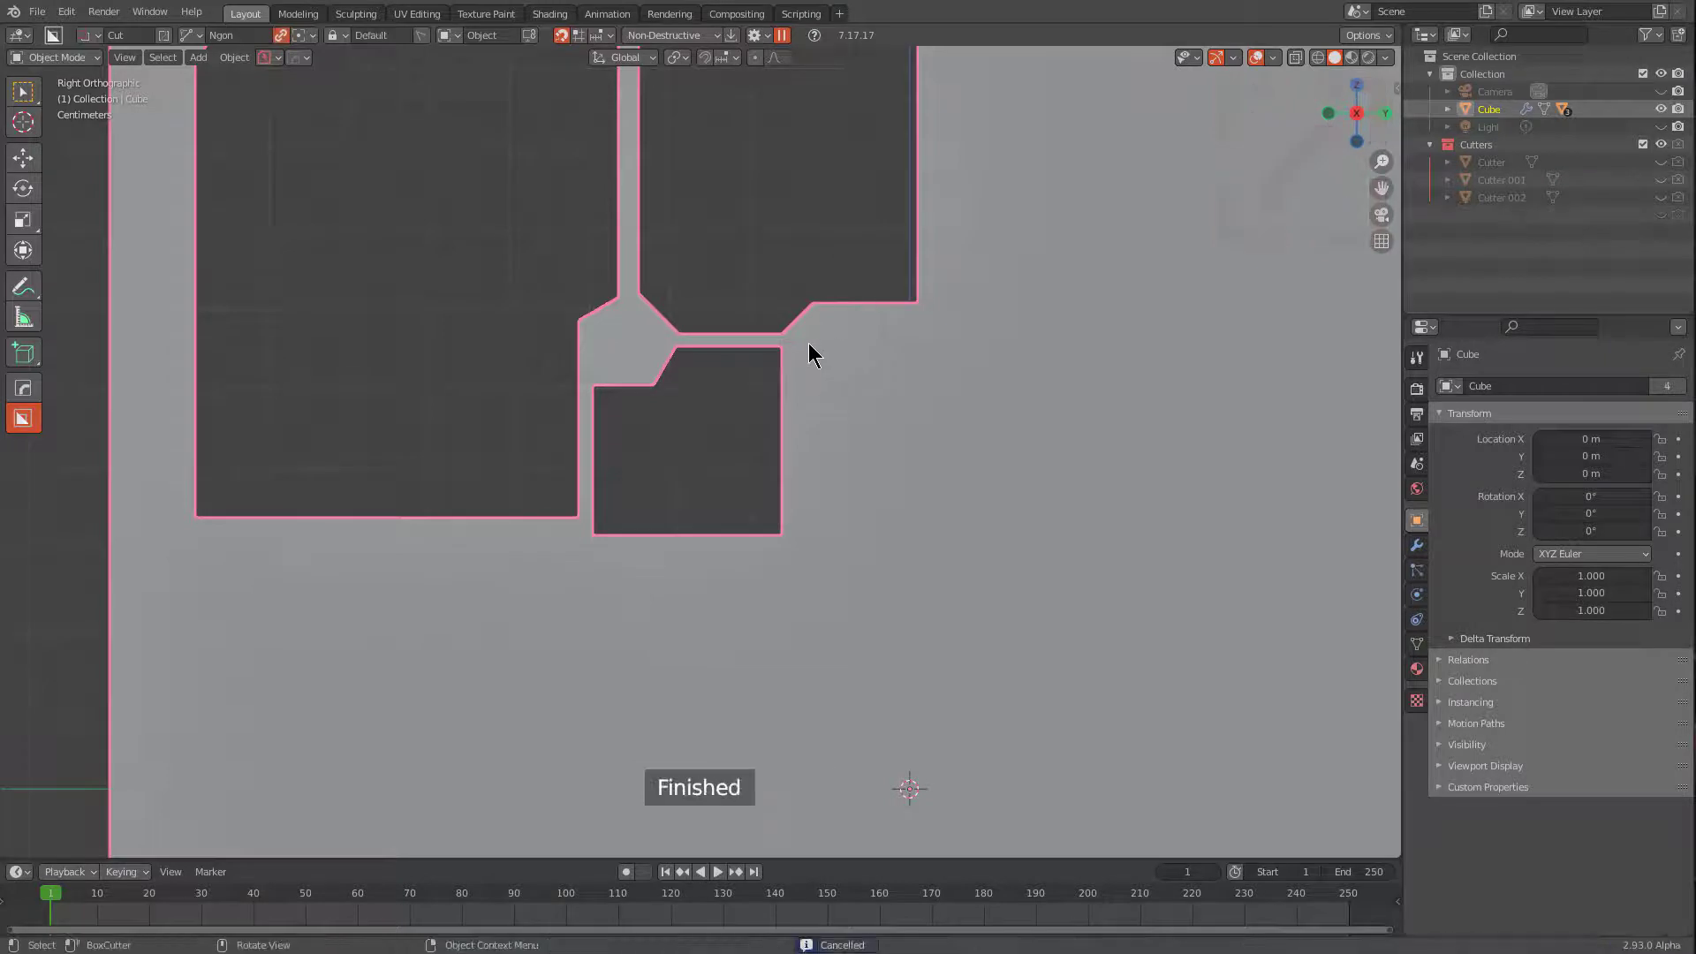
left_click_drag(793, 348, 928, 359)
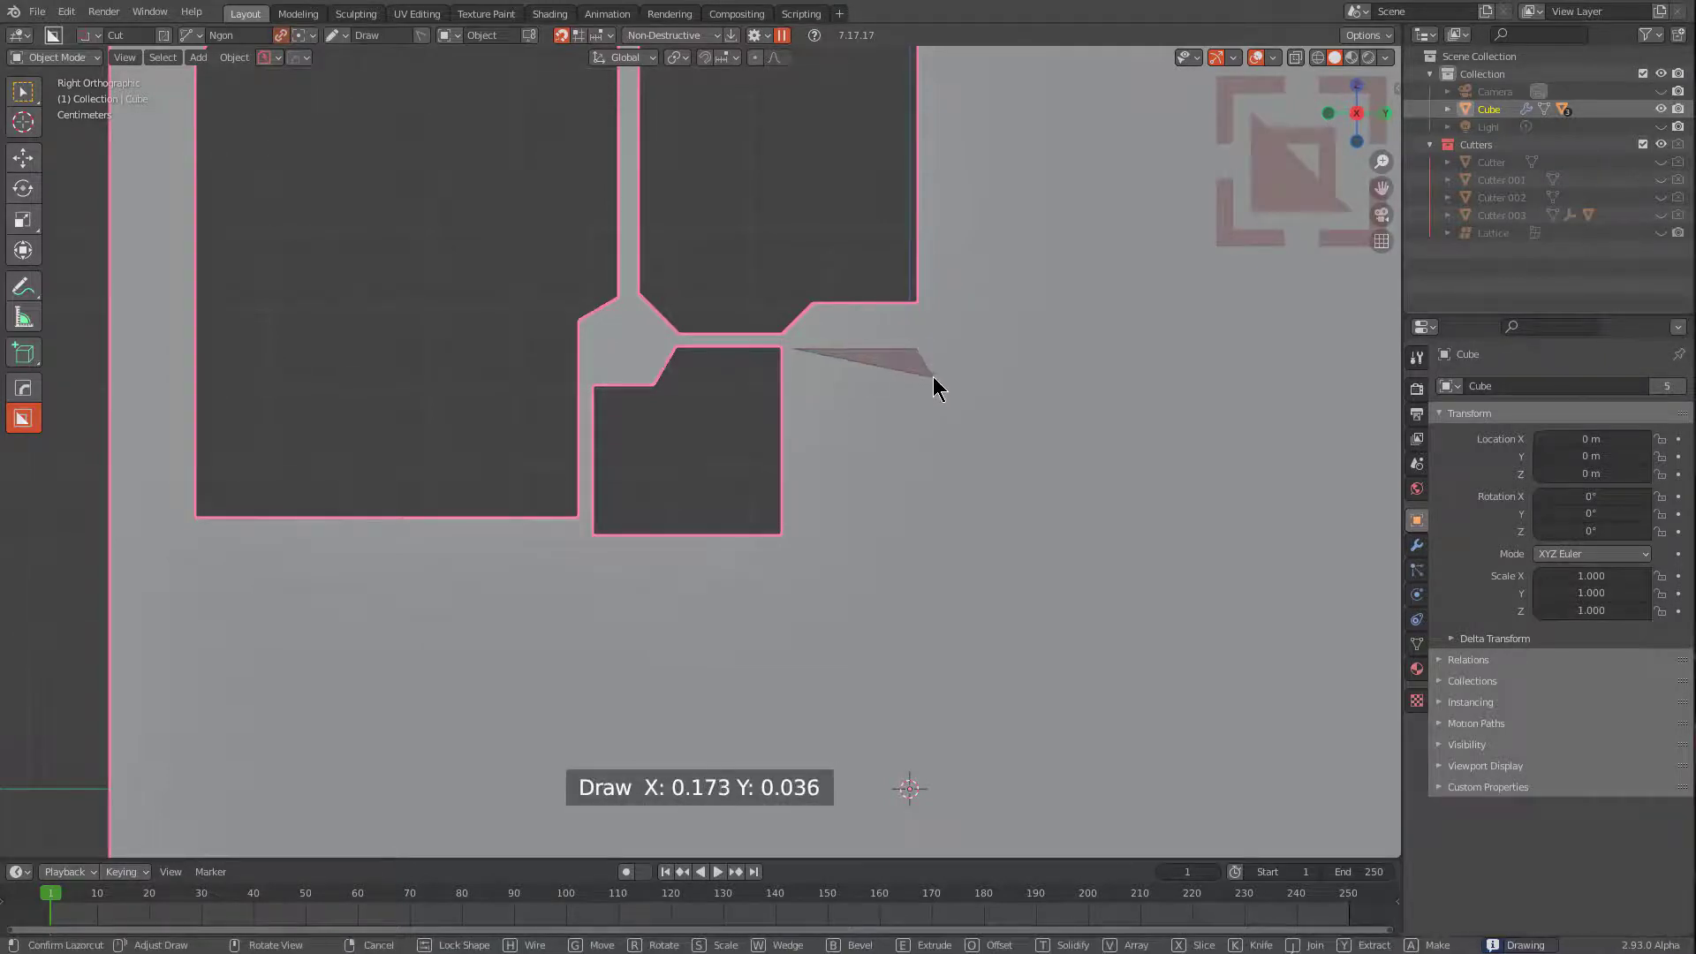
left_click(933, 377)
left_click(1016, 377)
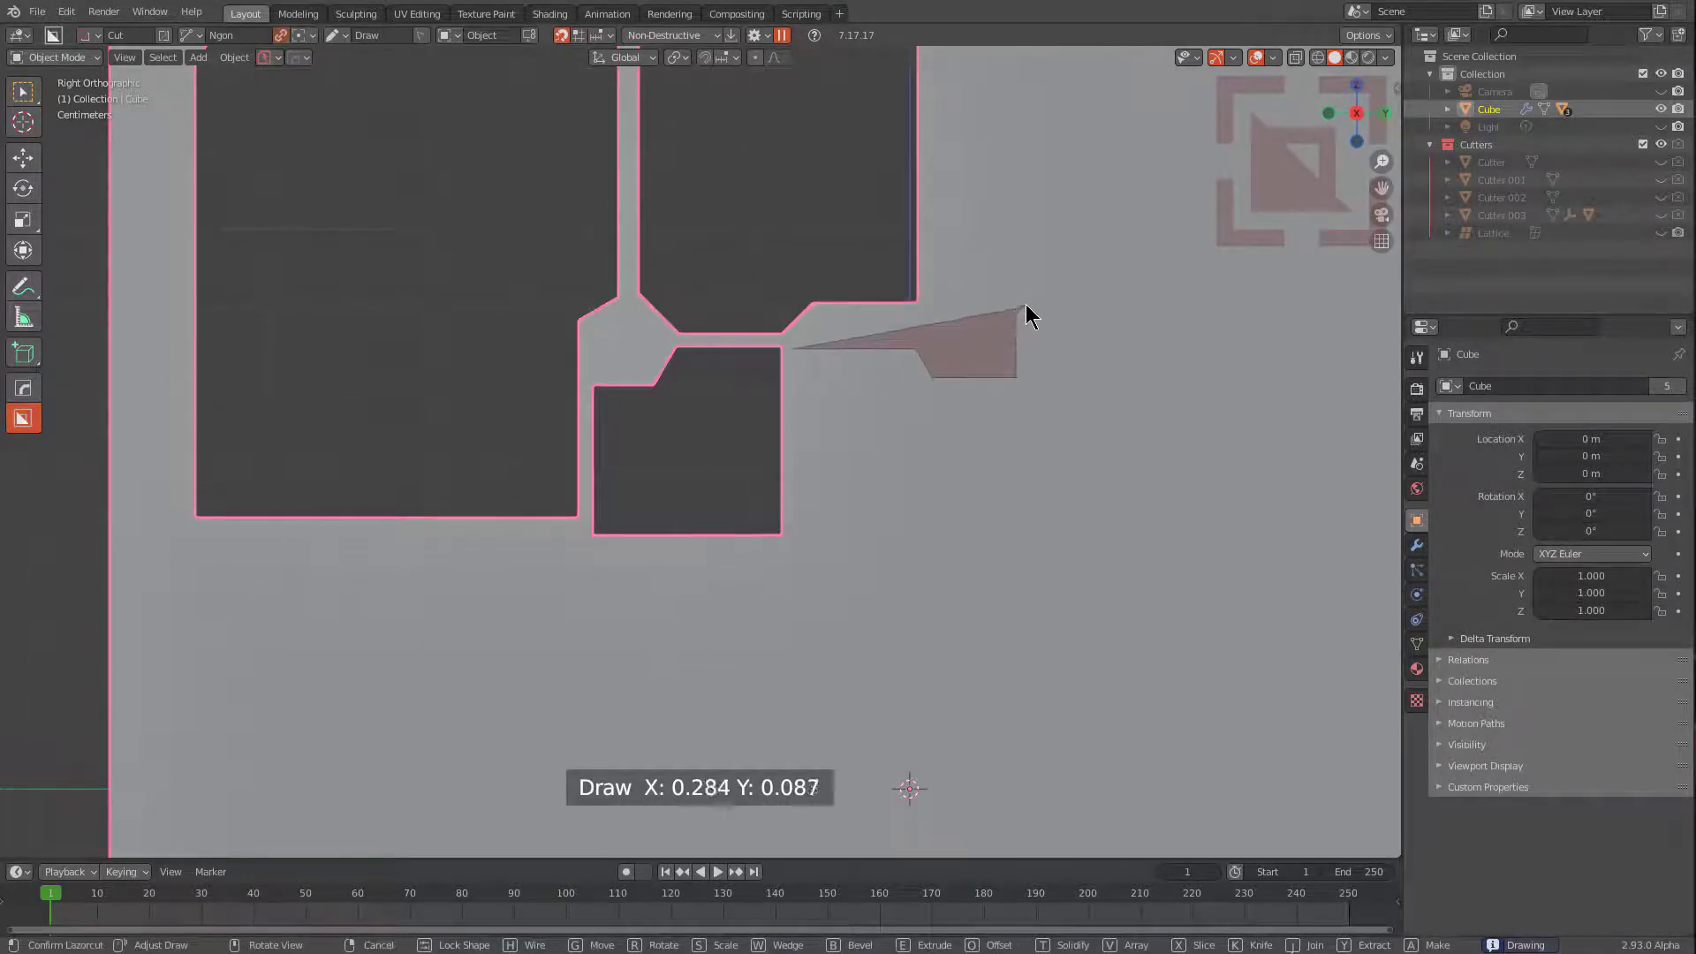
left_click(1037, 289)
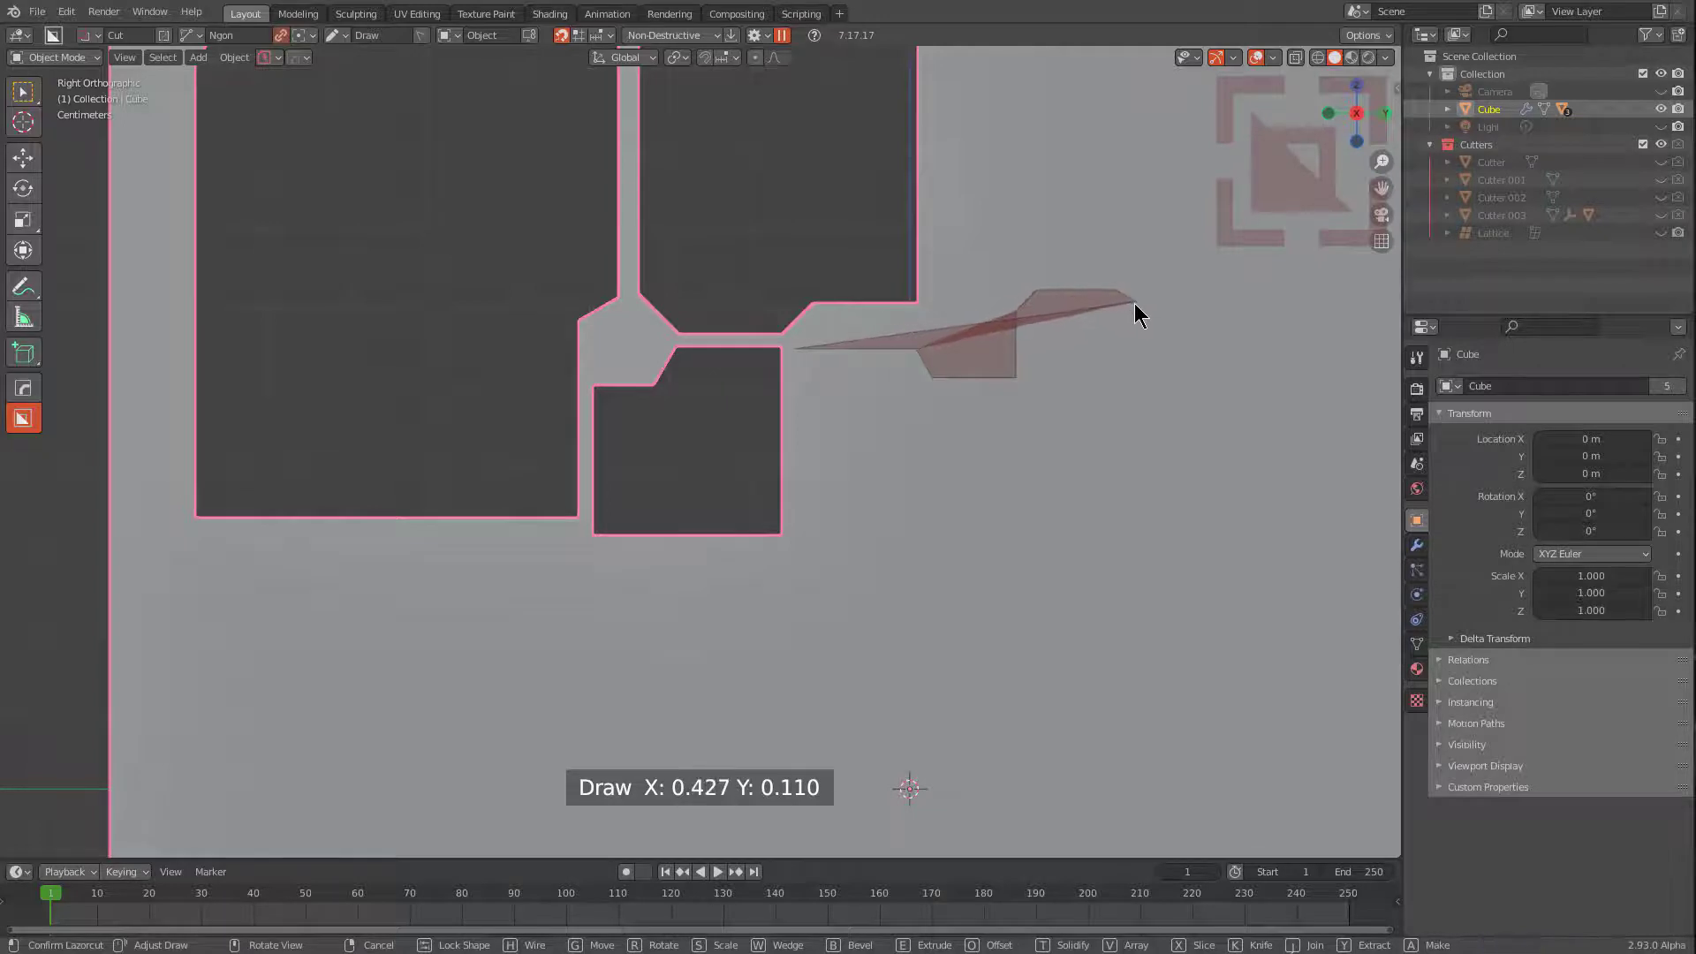
left_click(1134, 305)
left_click(1133, 438)
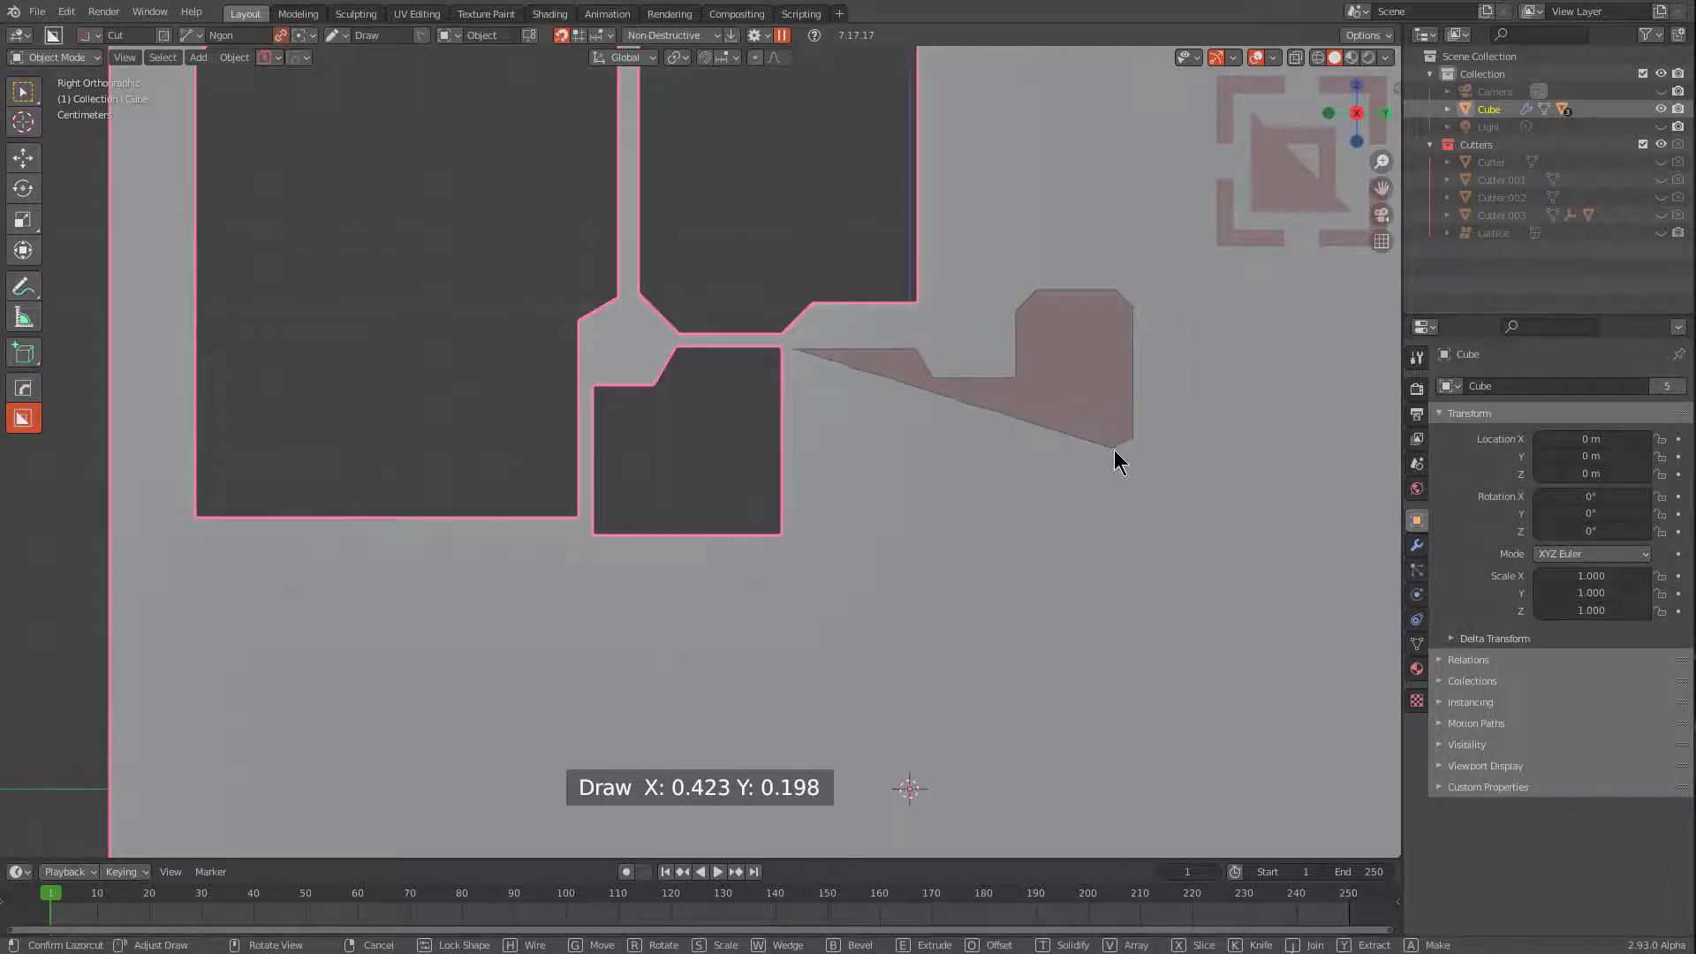
left_click(1118, 451)
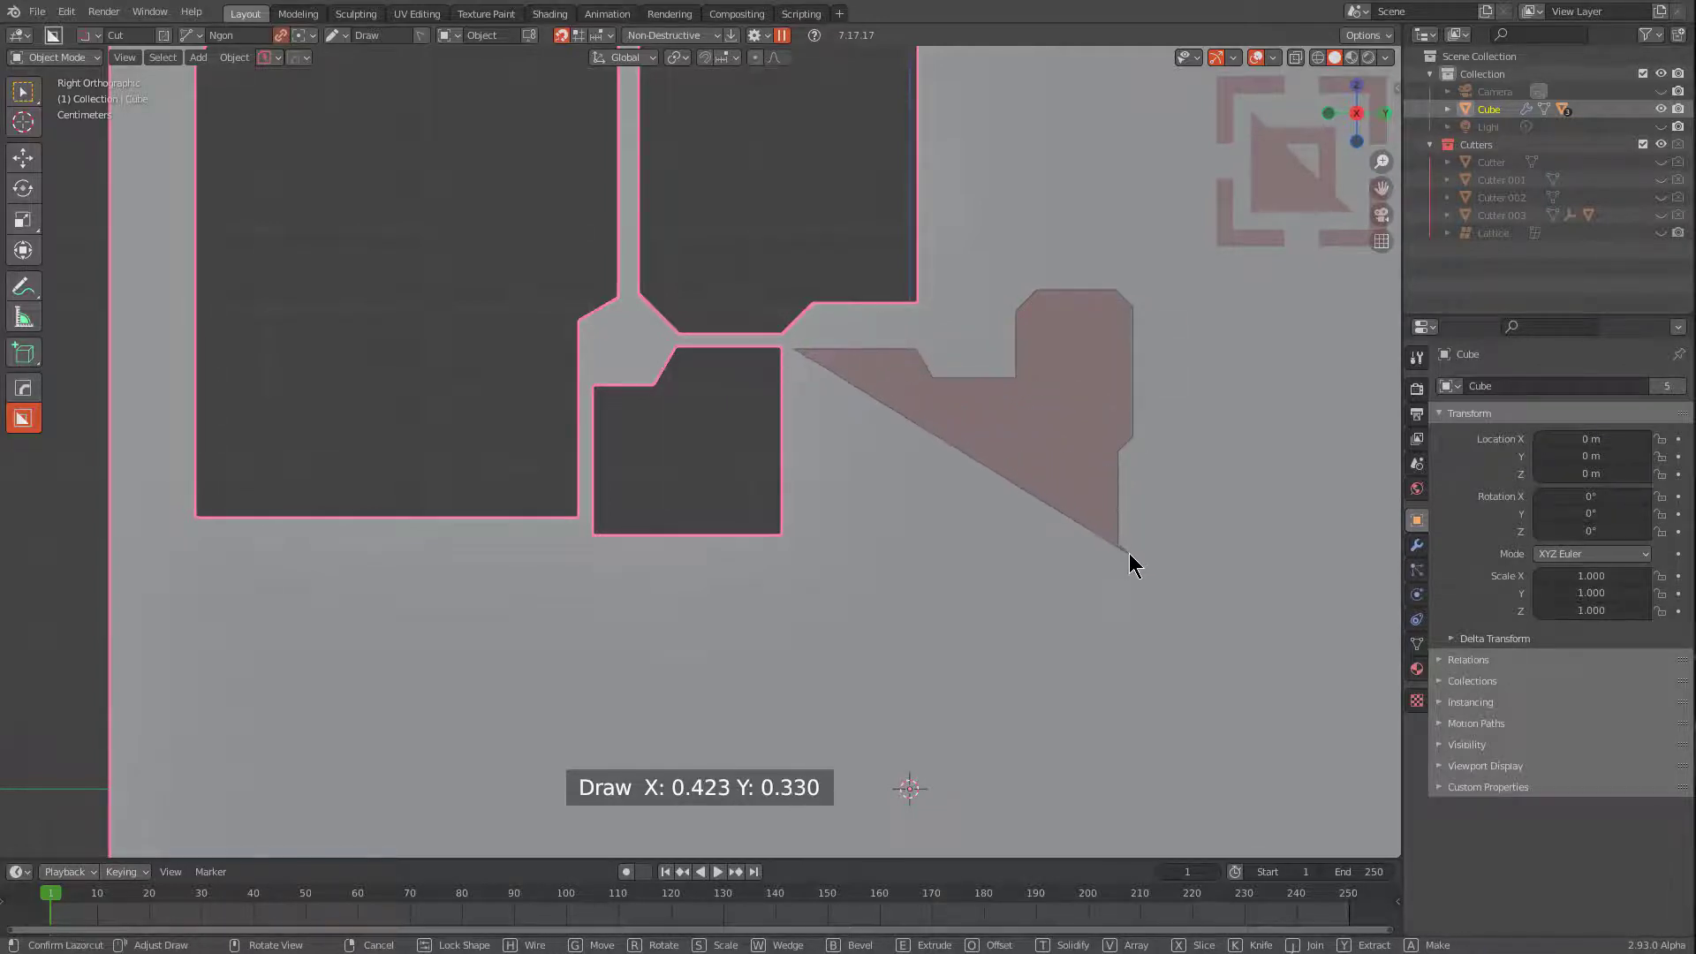
left_click(1130, 554)
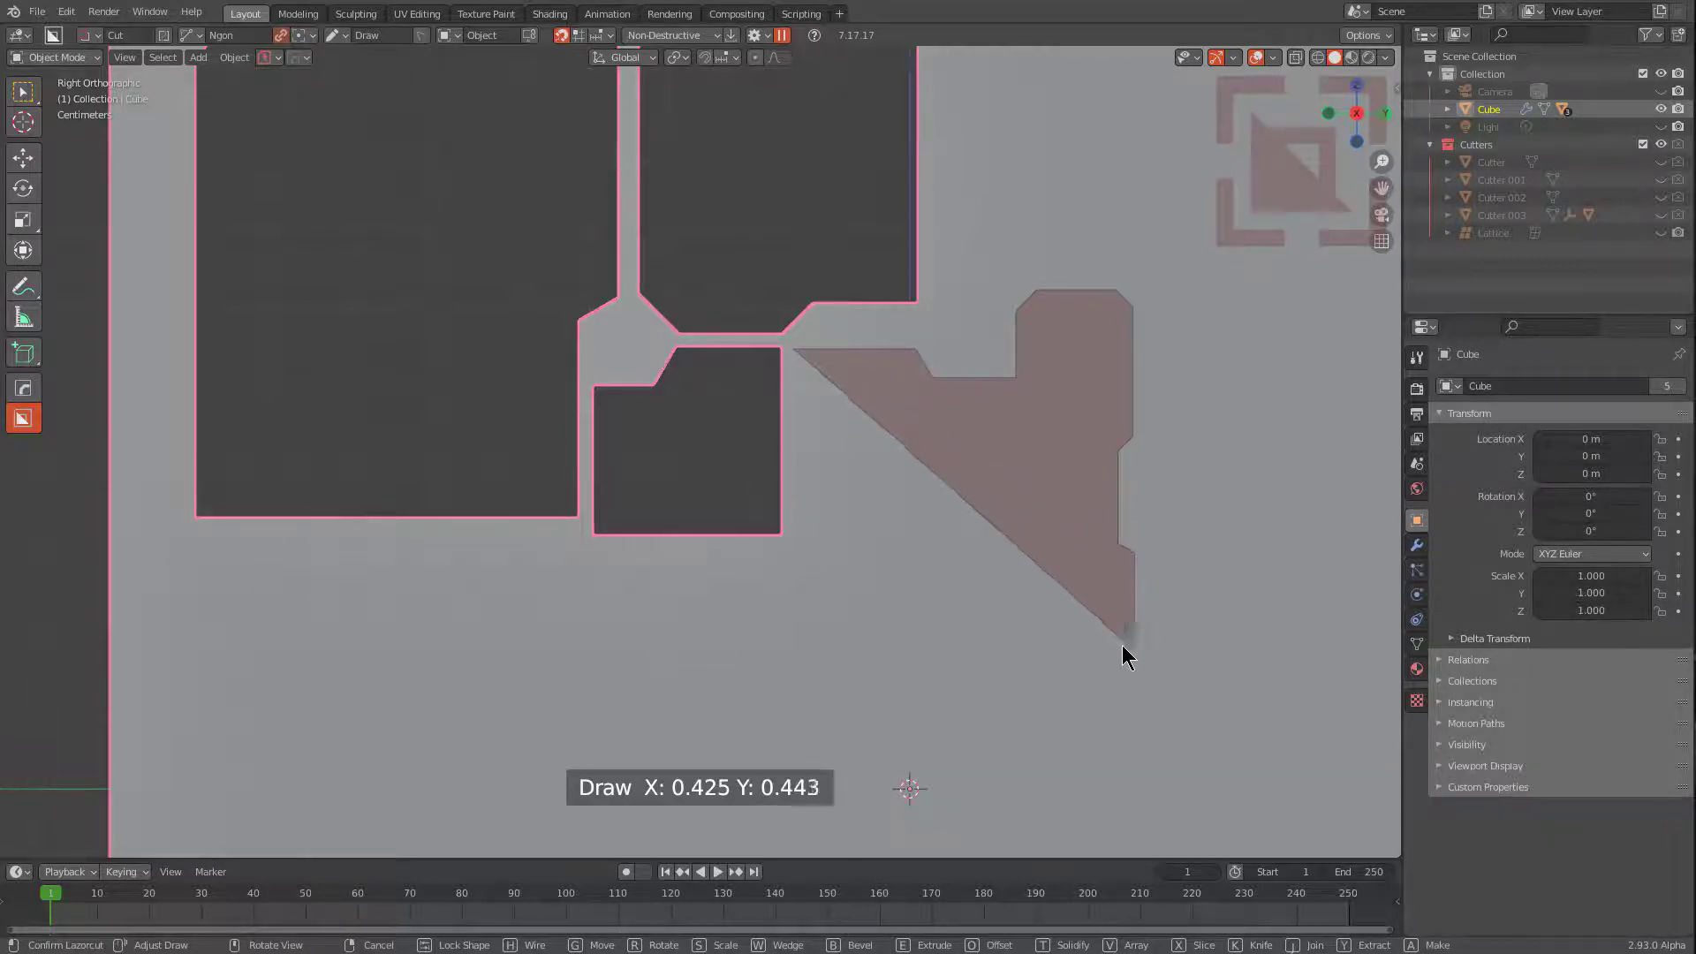
left_click(1122, 646)
left_click(1112, 665)
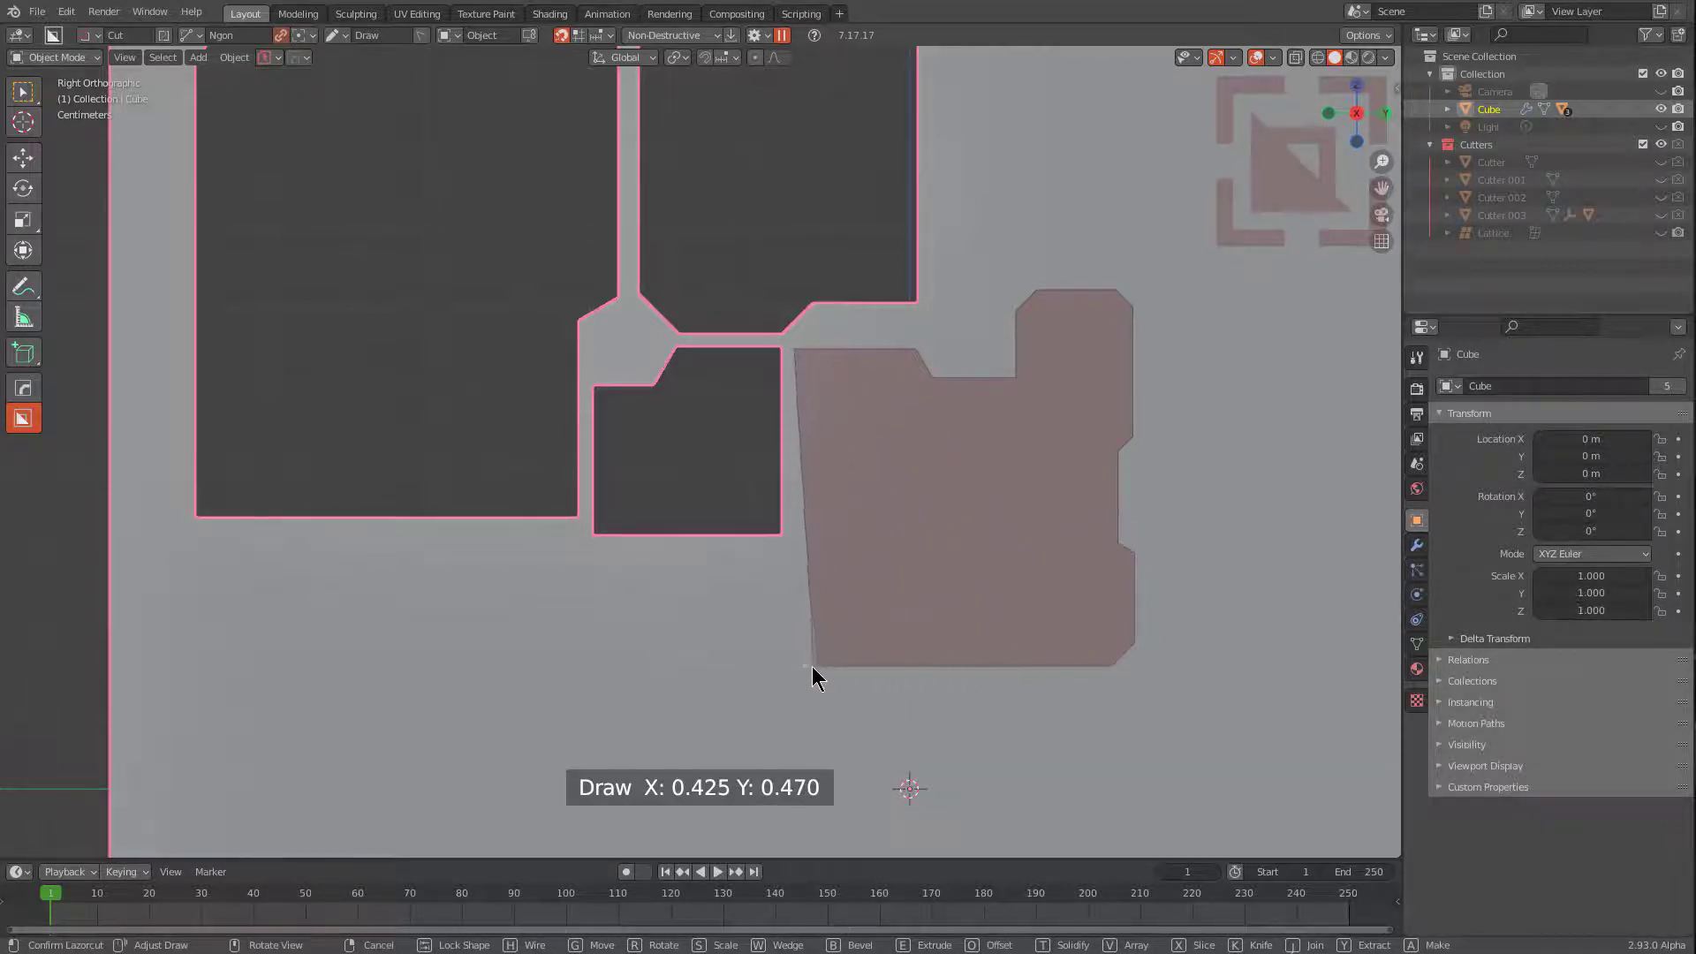
Cut the notched ngon with the raised tab about 3.03 m deep into the cube.
key("e")
middle_click_drag(857, 549, 929, 606)
scroll(954, 608, "down", 4)
left_click(880, 471)
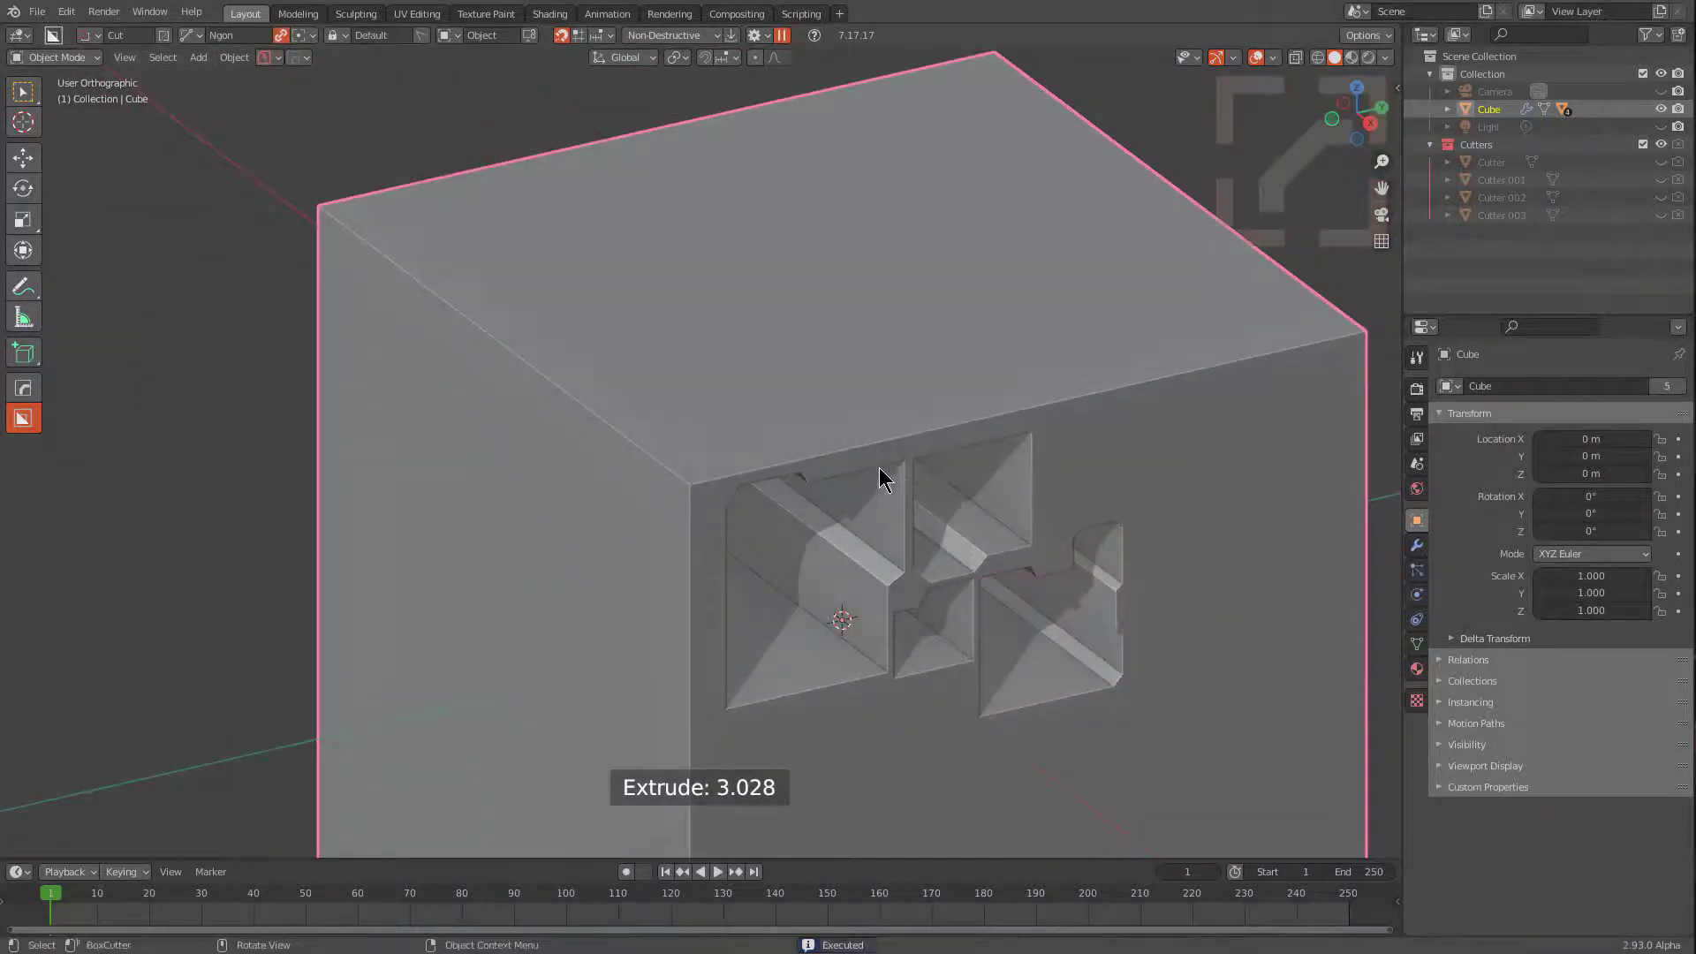
Return to the right orthographic view and draw an ngon about 0.26 by 0.32 m, notched on three sides, right of the second opening.
key("KP_3")
middle_click_drag(978, 201, 916, 217, "shift")
scroll(916, 217, "up", 1)
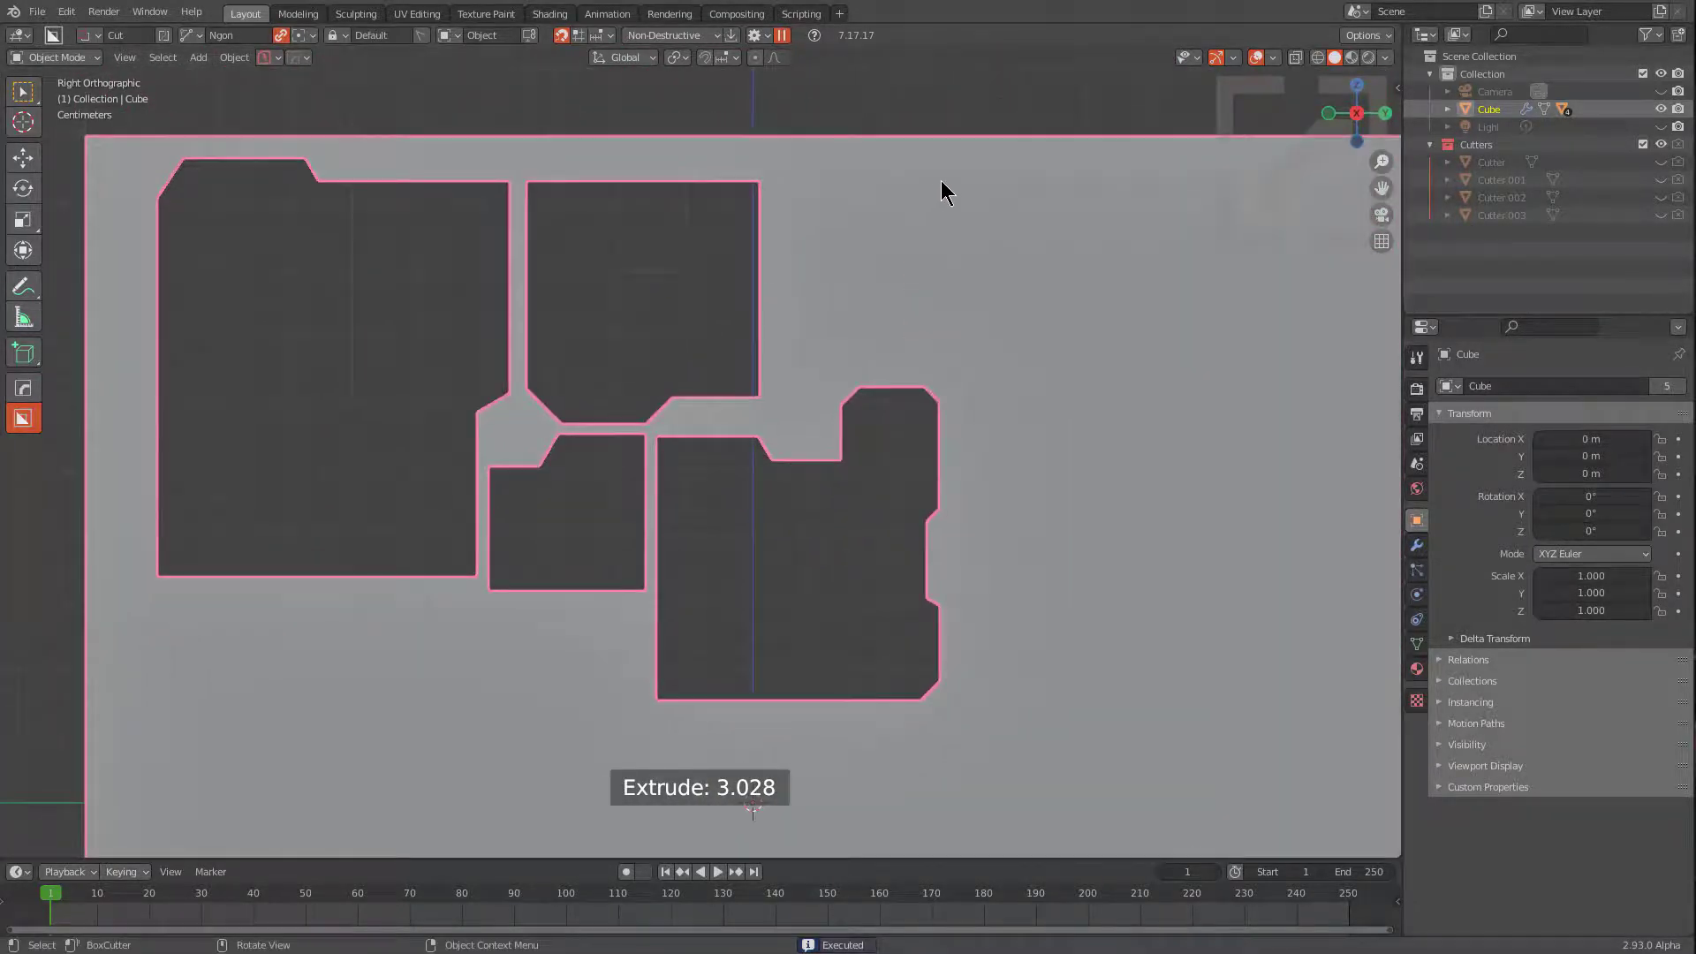
left_click_drag(941, 181, 895, 188)
left_click(871, 199)
left_click(802, 204)
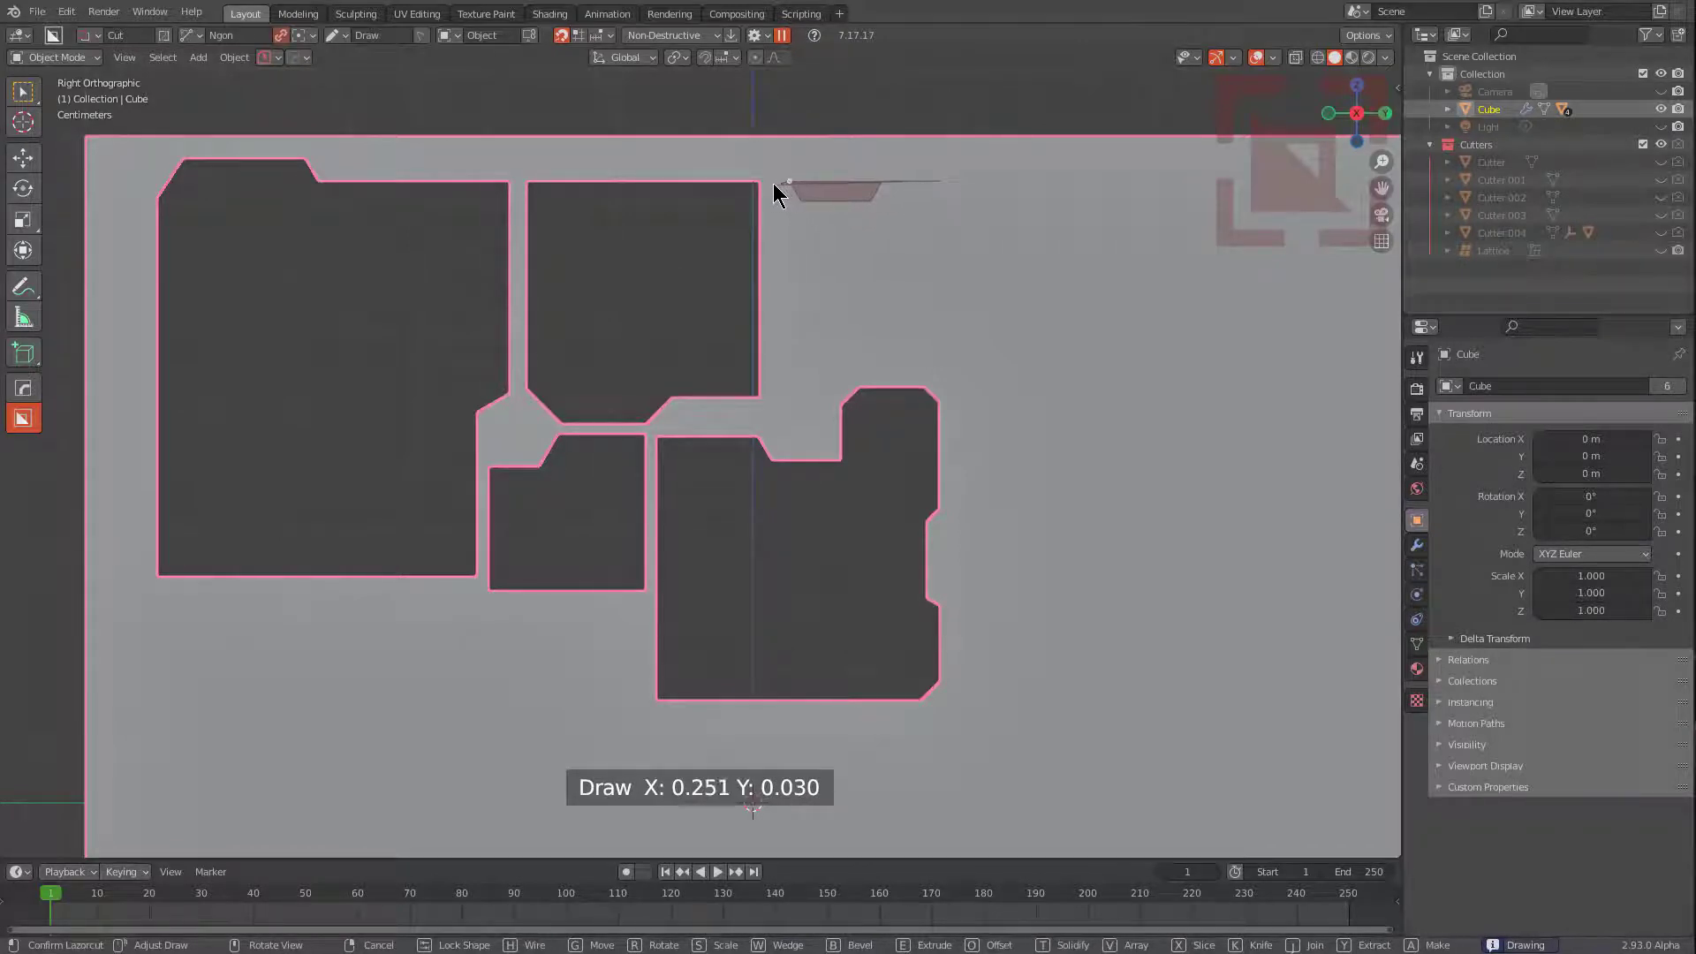
left_click(770, 183)
left_click(770, 268)
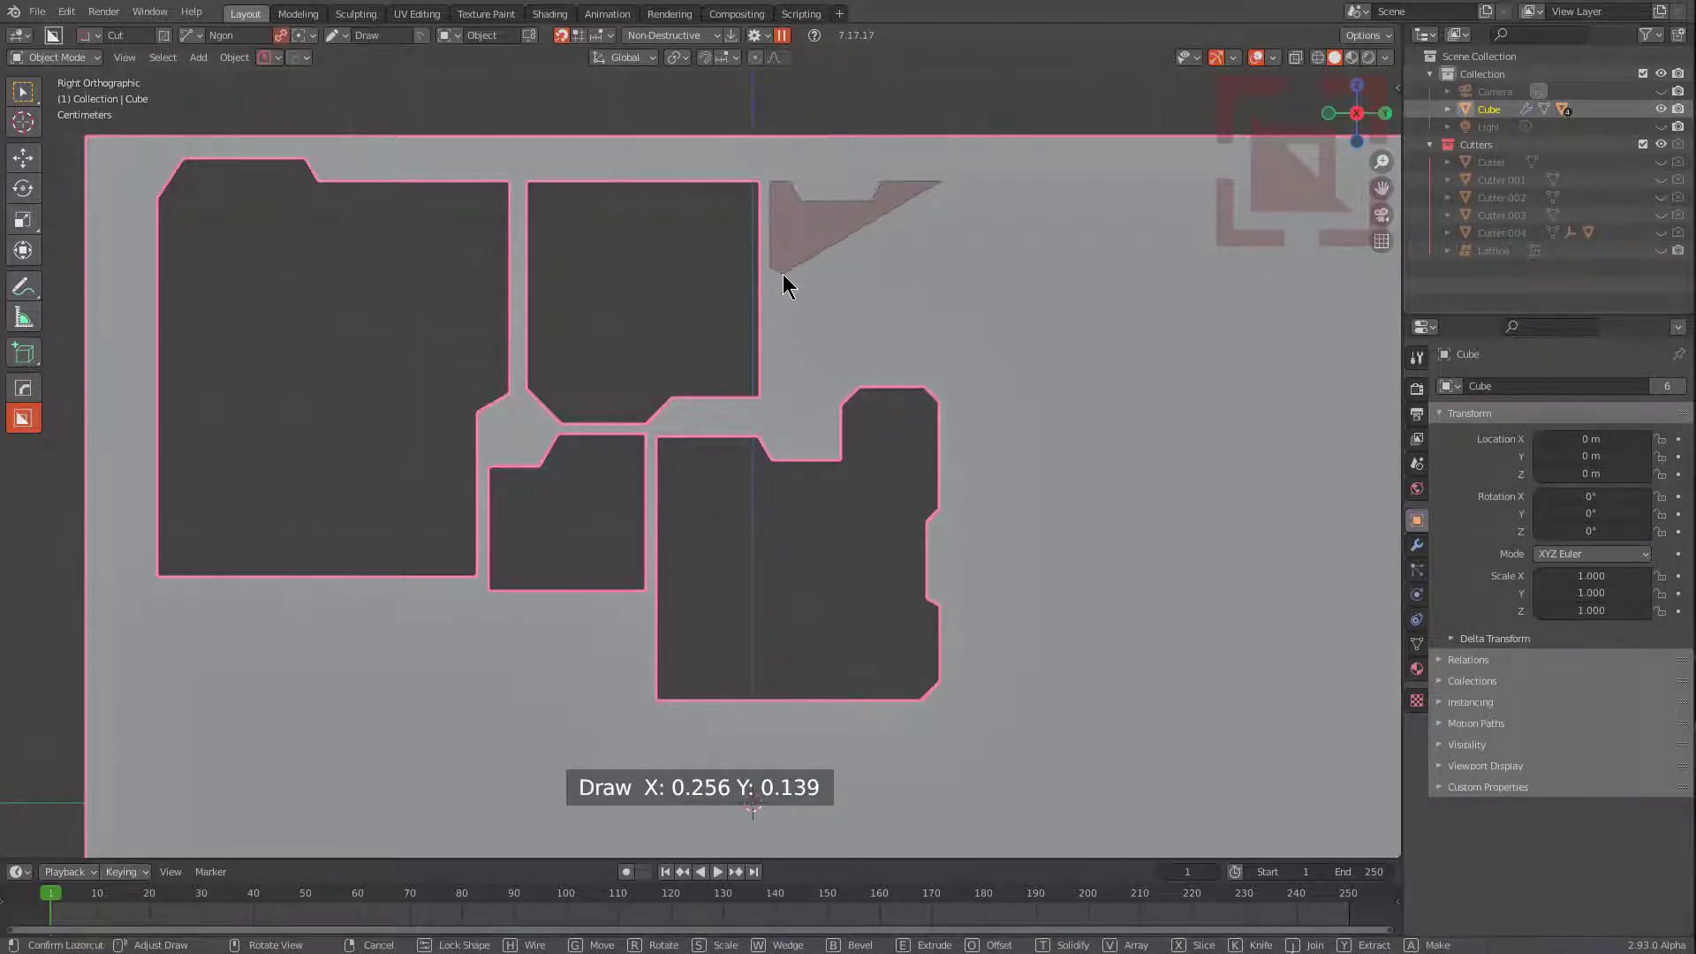
left_click(783, 273)
left_click(782, 336)
left_click(767, 345)
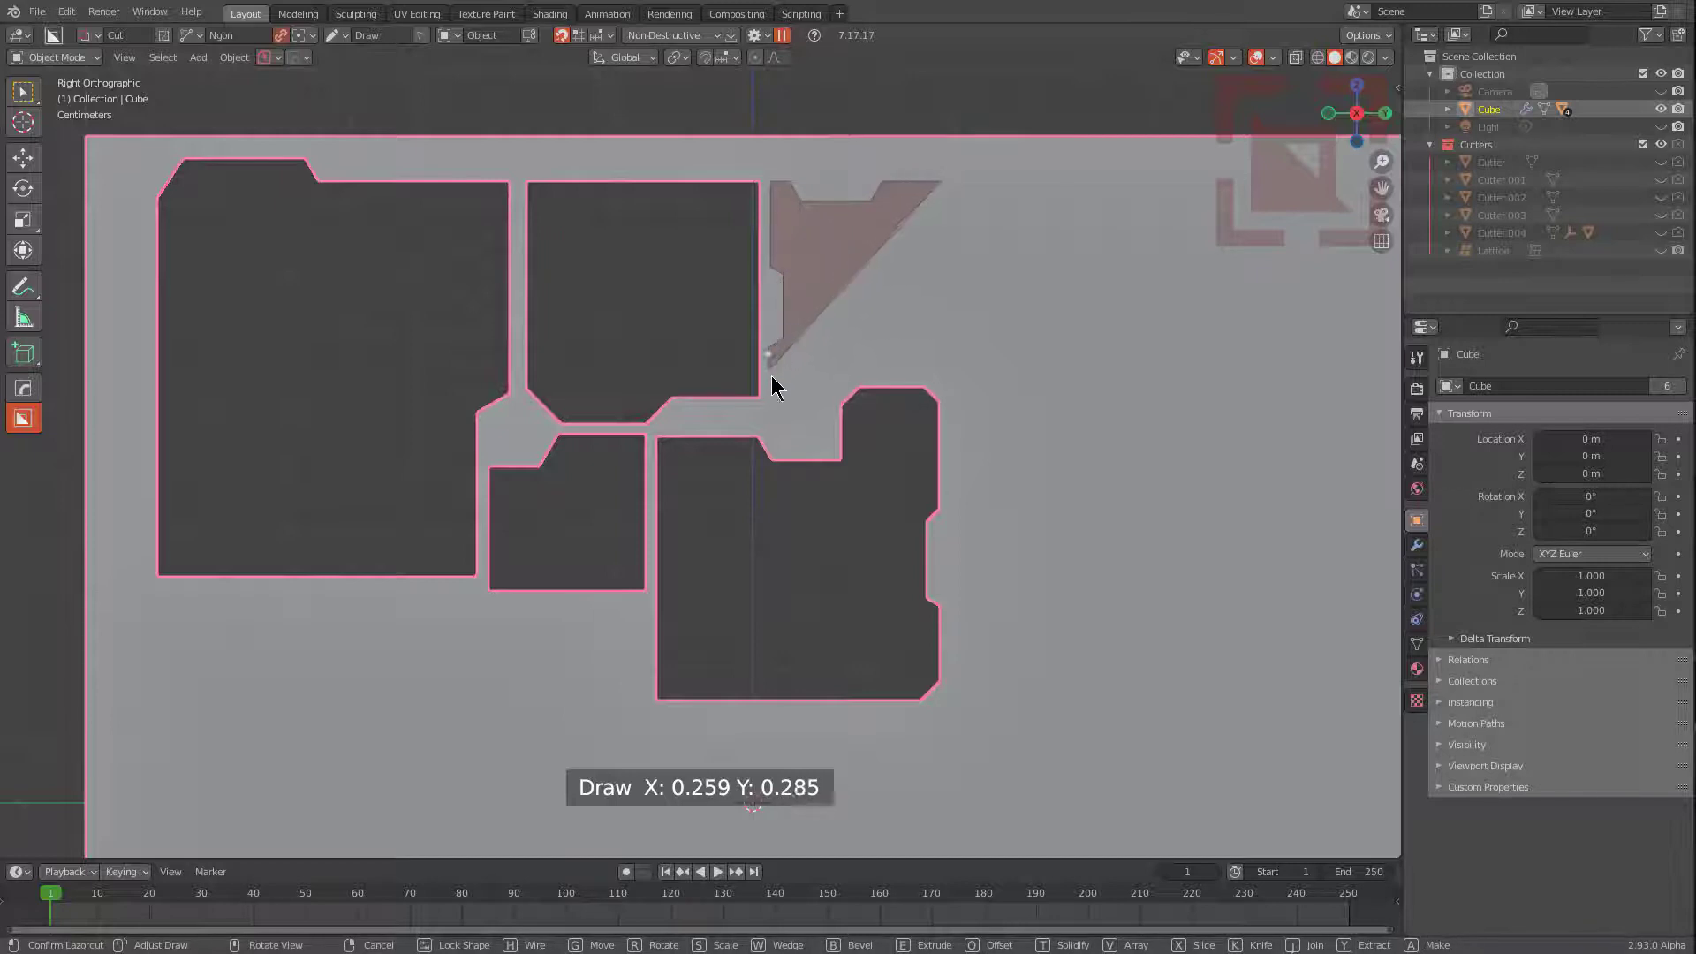
left_click(770, 394)
left_click(807, 395)
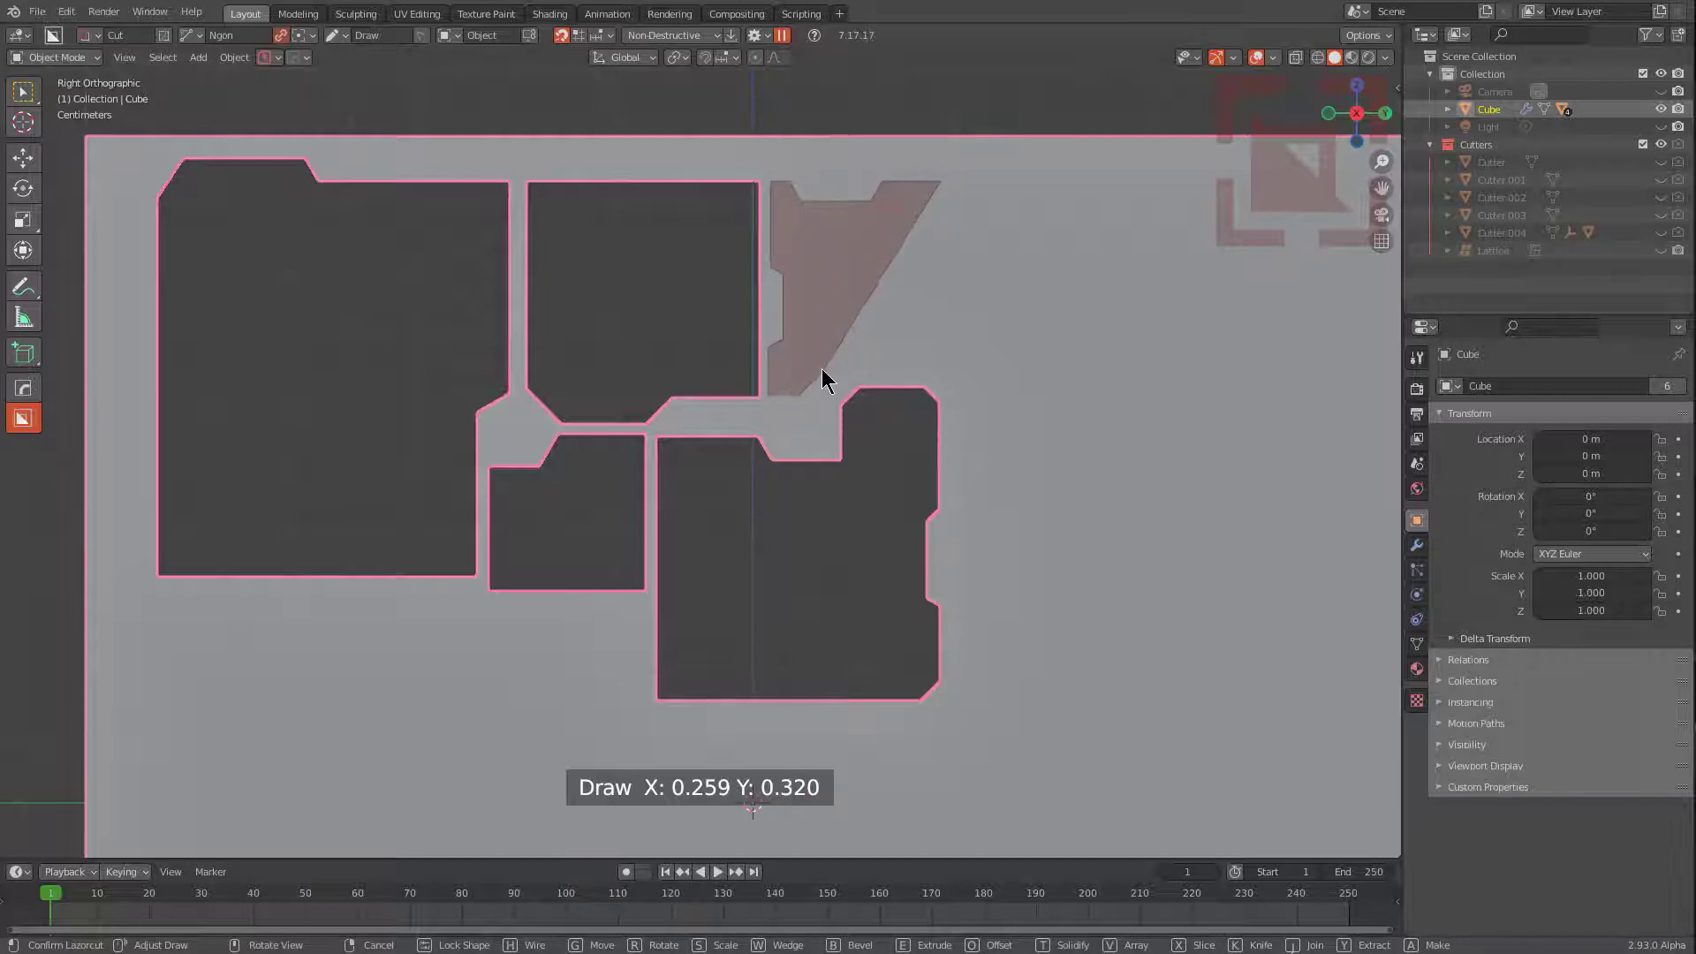
left_click(818, 366)
left_click(891, 364)
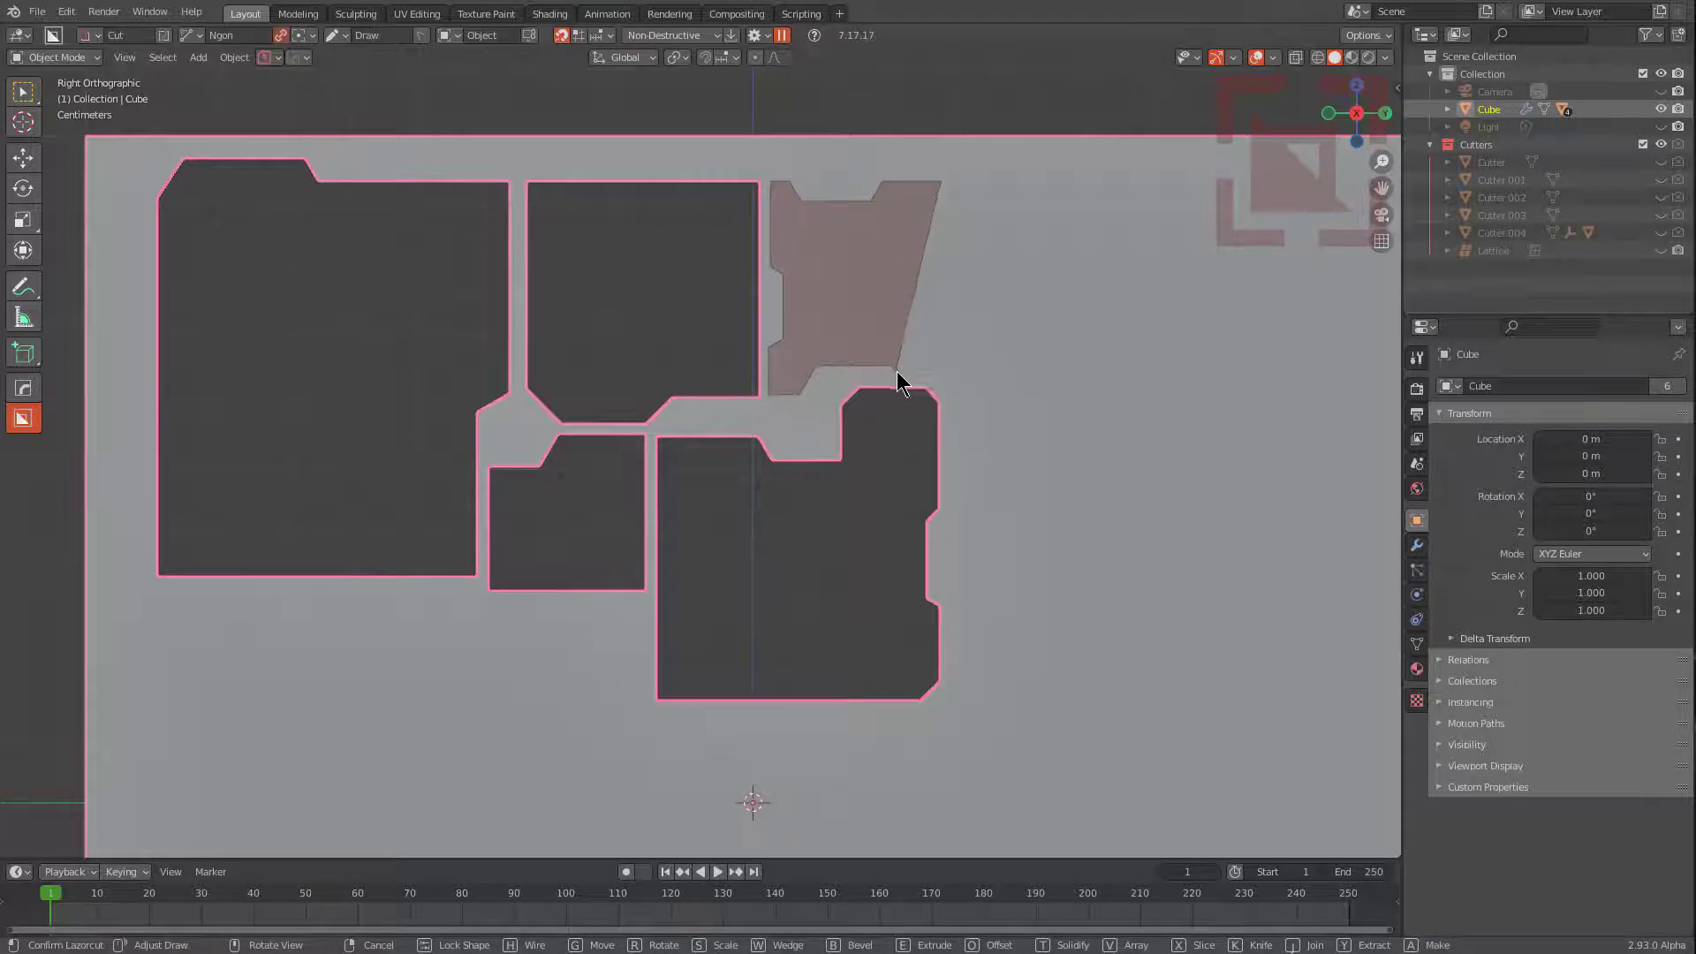
left_click(903, 375)
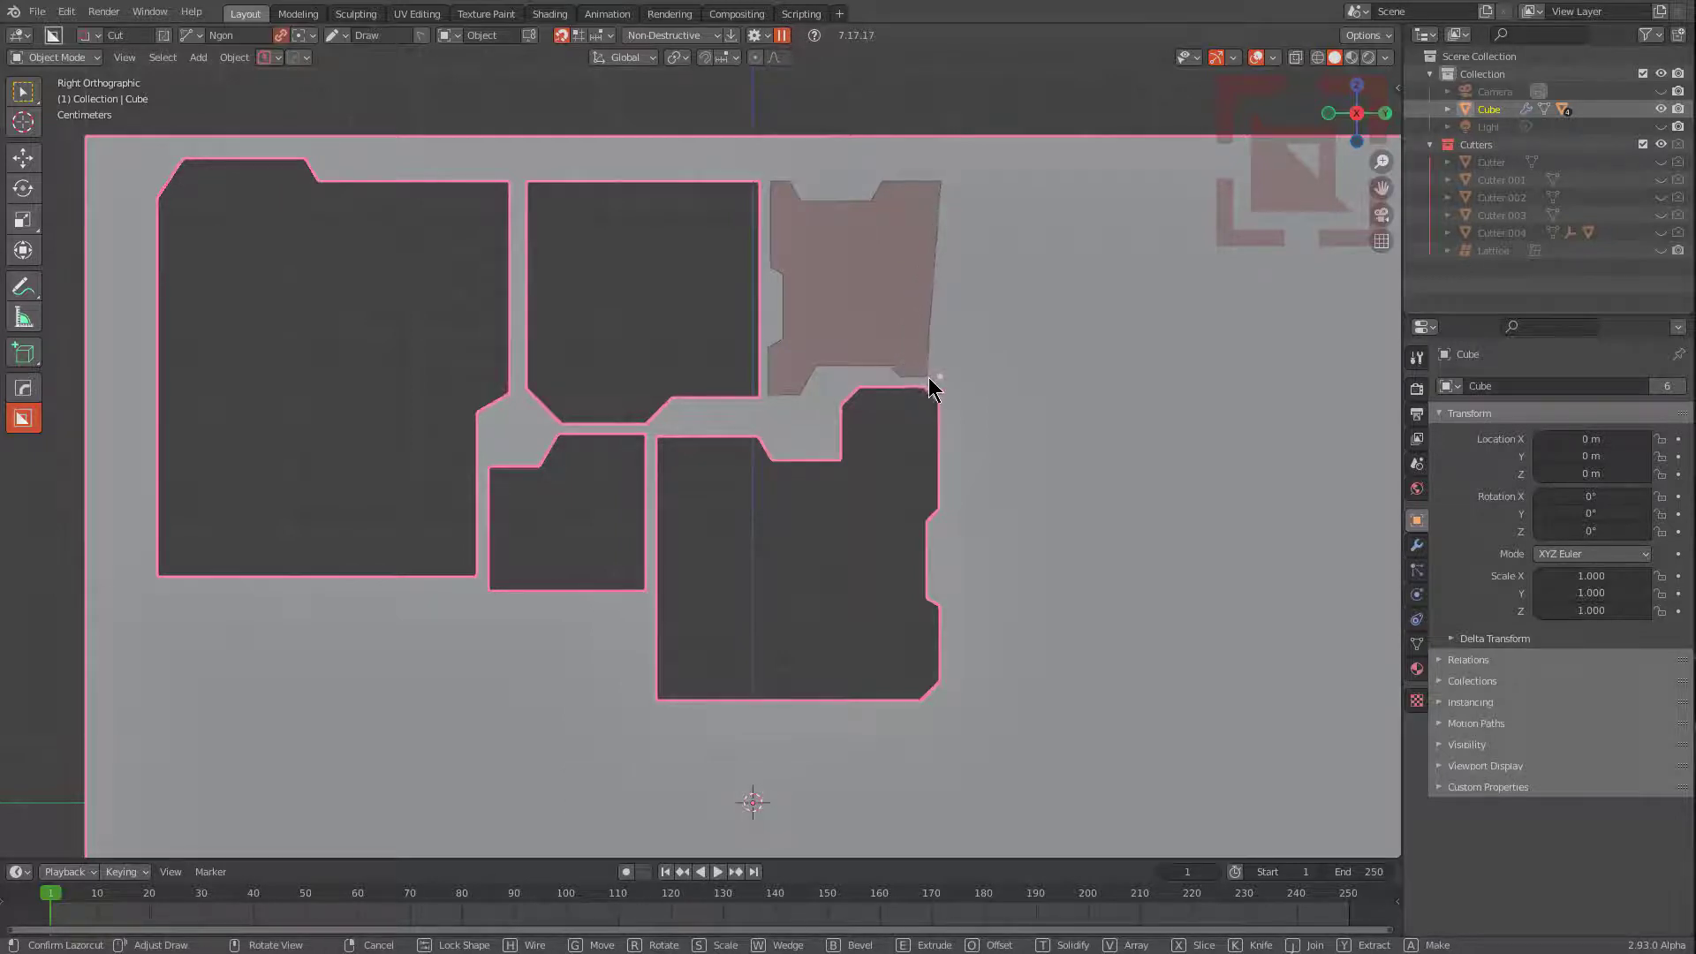
Cut the three-side-notched ngon about 2.74 m deep into the cube.
key("e")
middle_click_drag(940, 379, 968, 431)
scroll(968, 431, "down", 5)
left_click(720, 137)
Draw an ngon about 0.48 by 0.33 m, notched on its upper and right edges, directly below the large upper-left opening.
middle_click_drag(767, 389, 838, 389)
scroll(721, 385, "up", 1)
scroll(702, 453, "up", 5)
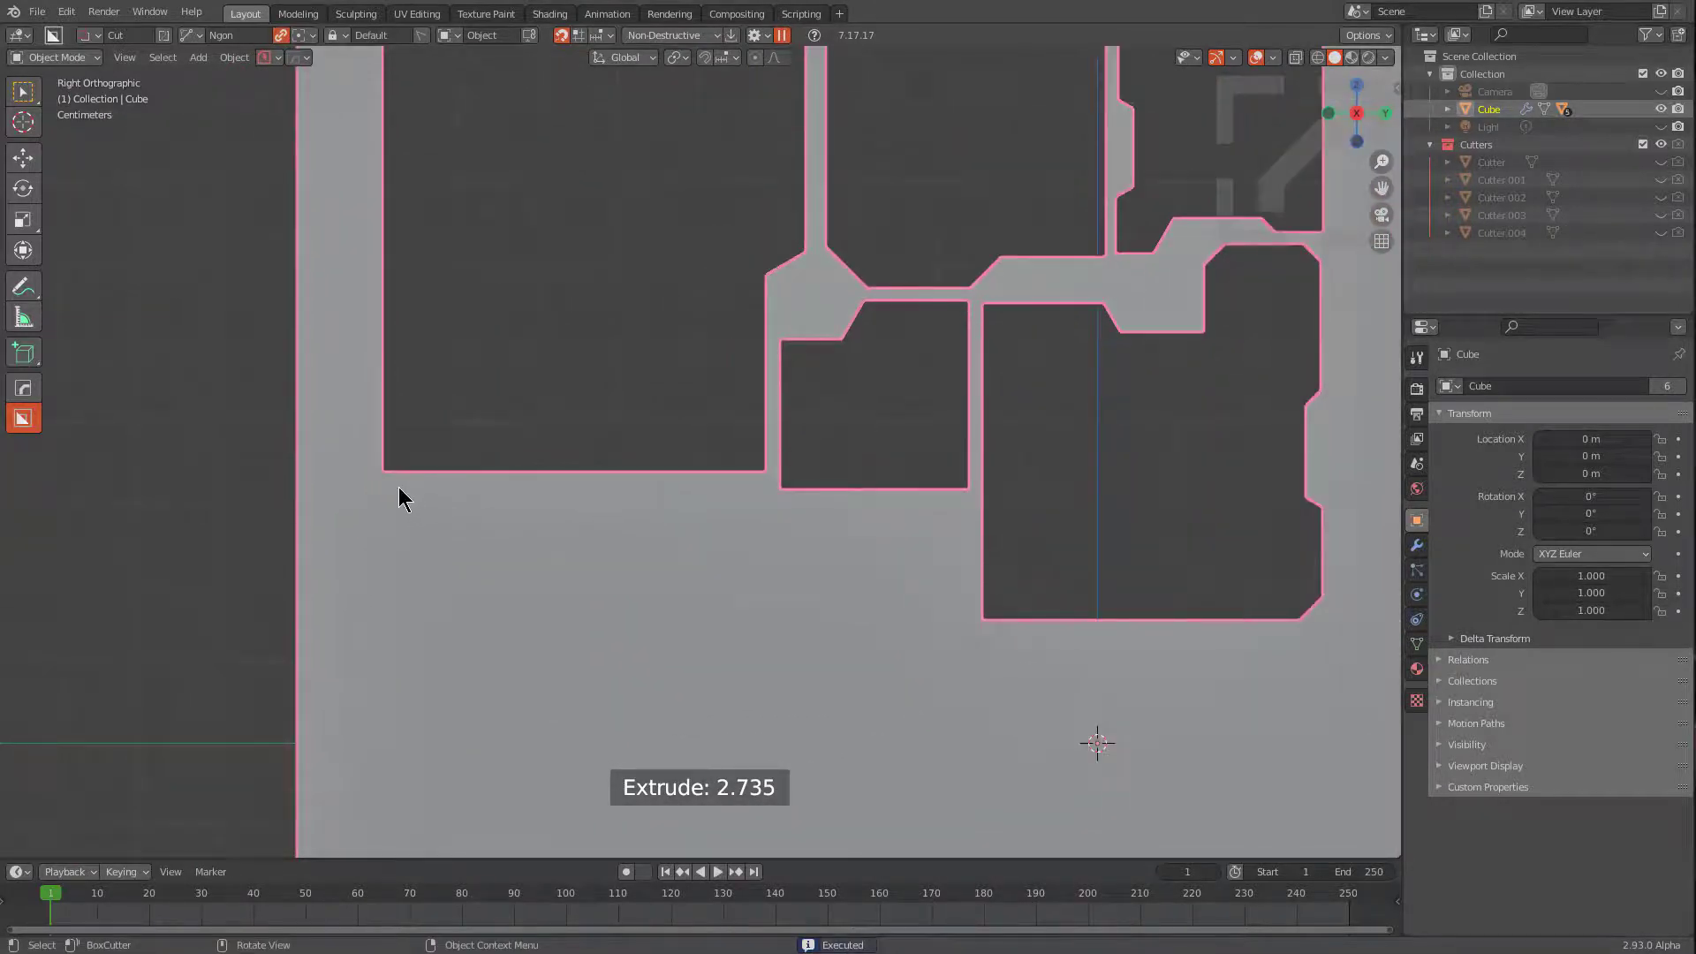
mouse_move(386, 484)
left_mouse_down()
mouse_move(632, 511)
mouse_move(700, 512)
mouse_move(713, 488)
left_mouse_up()
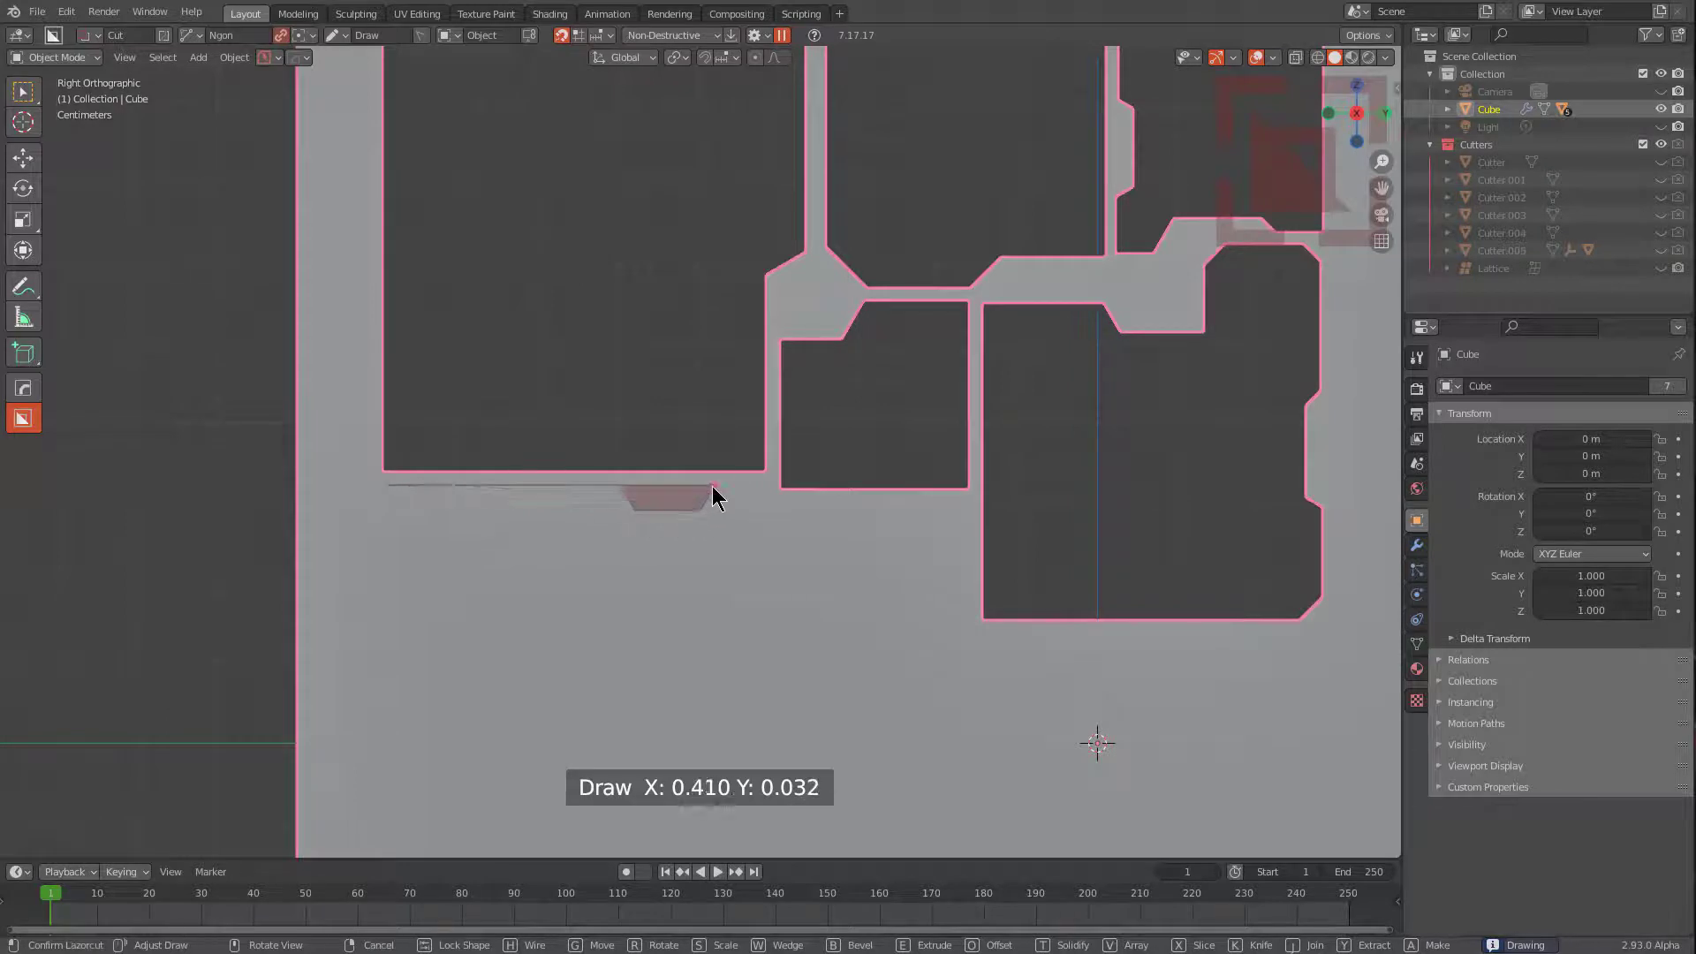
left_click(767, 485)
left_click(762, 576)
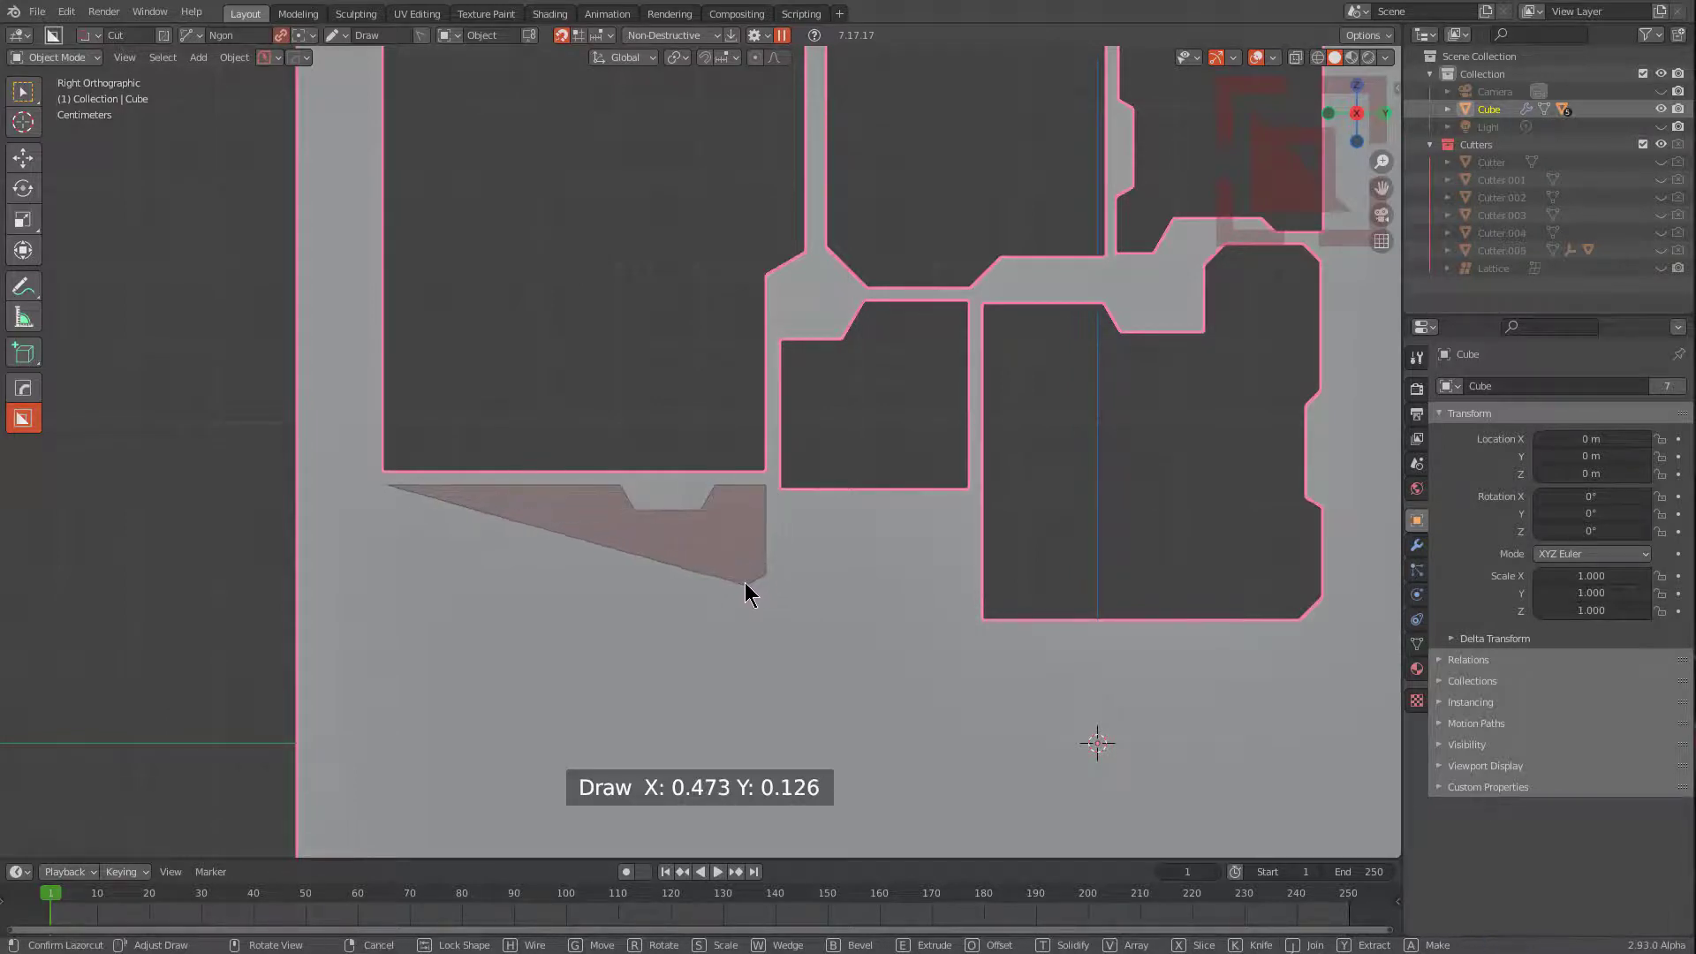
left_click(747, 584)
left_click(748, 643)
left_click(766, 655)
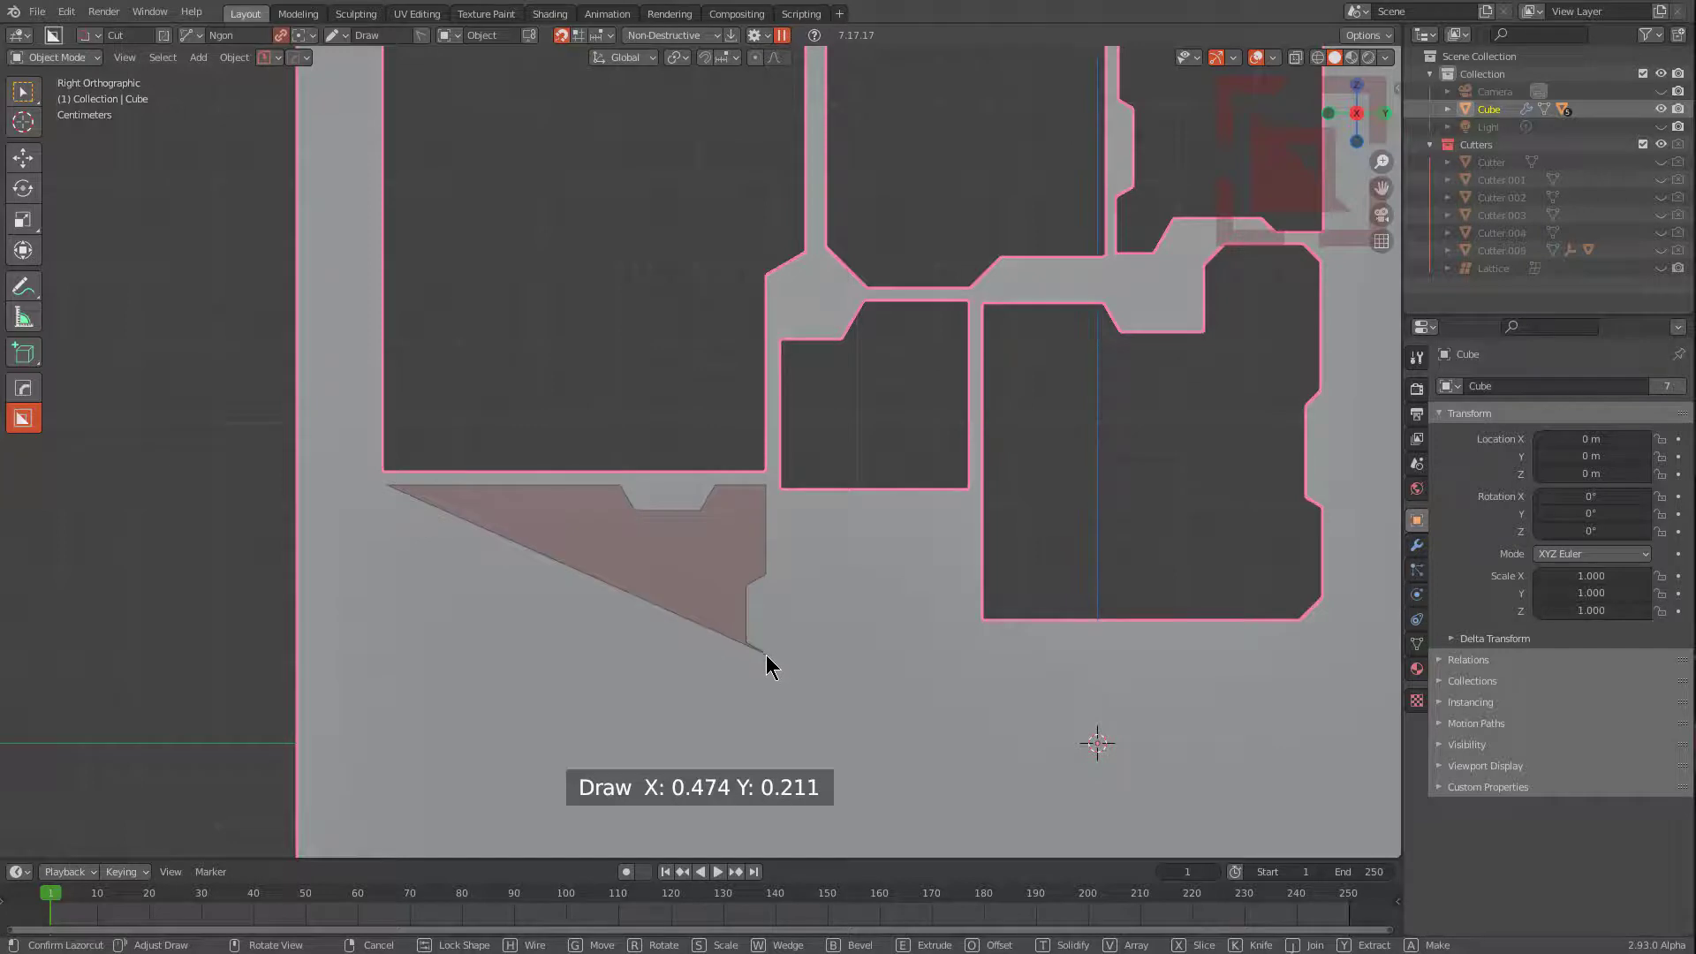
left_click(769, 720)
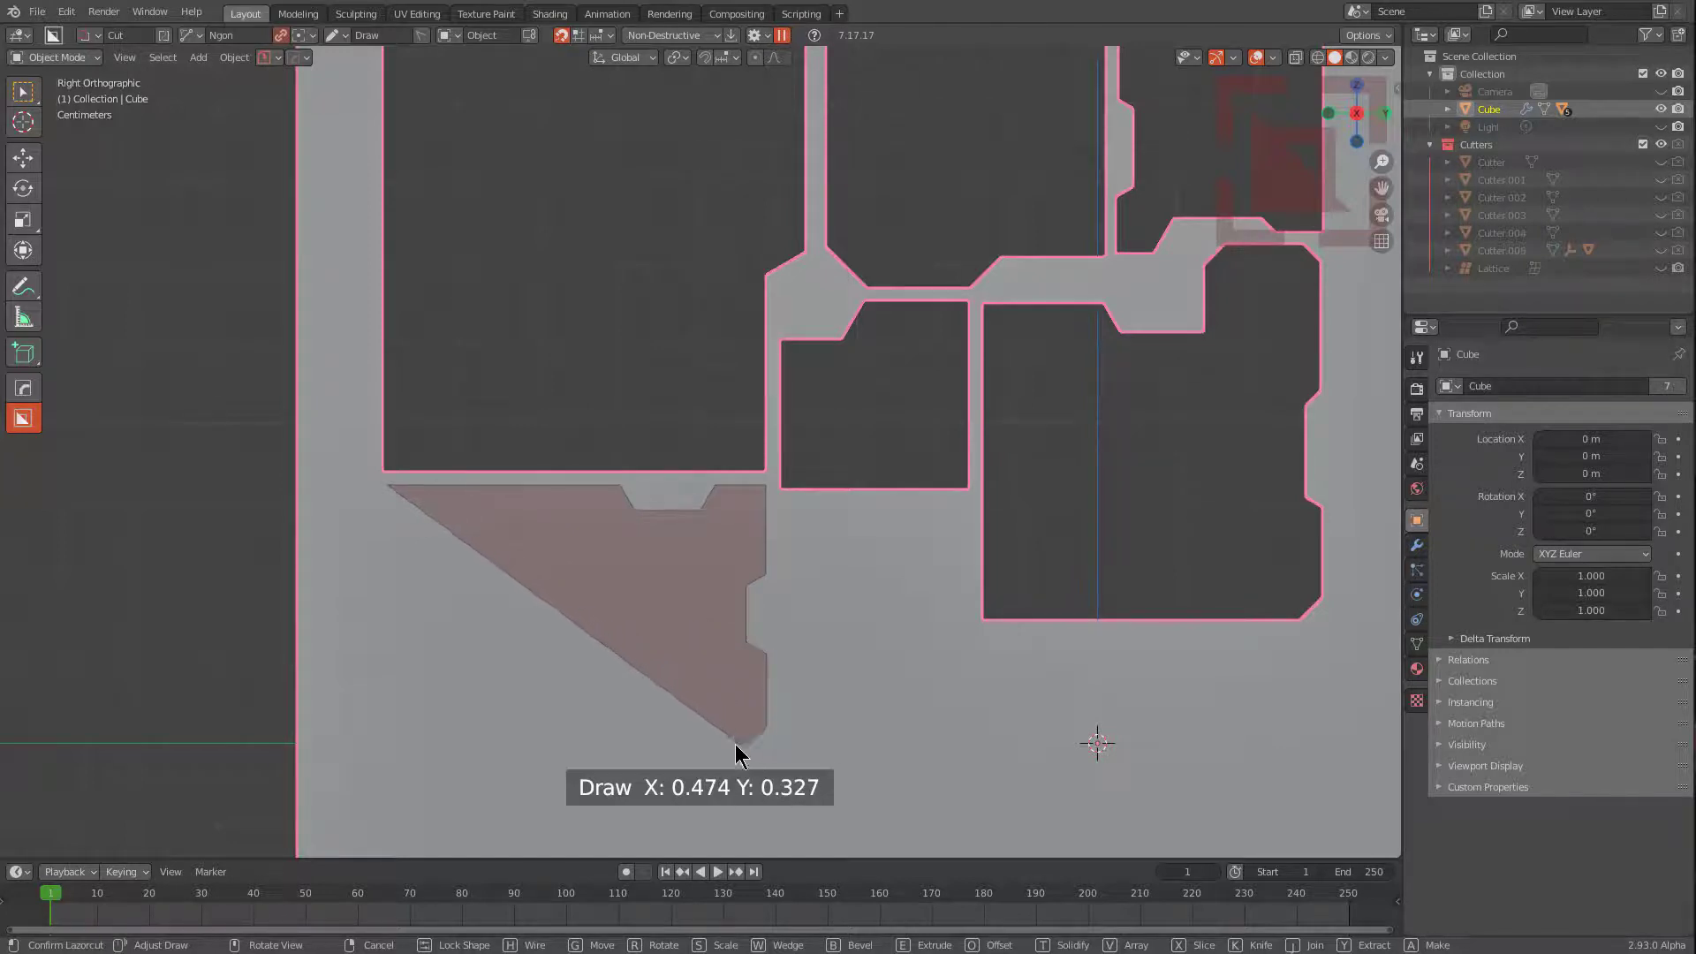
left_click(747, 748)
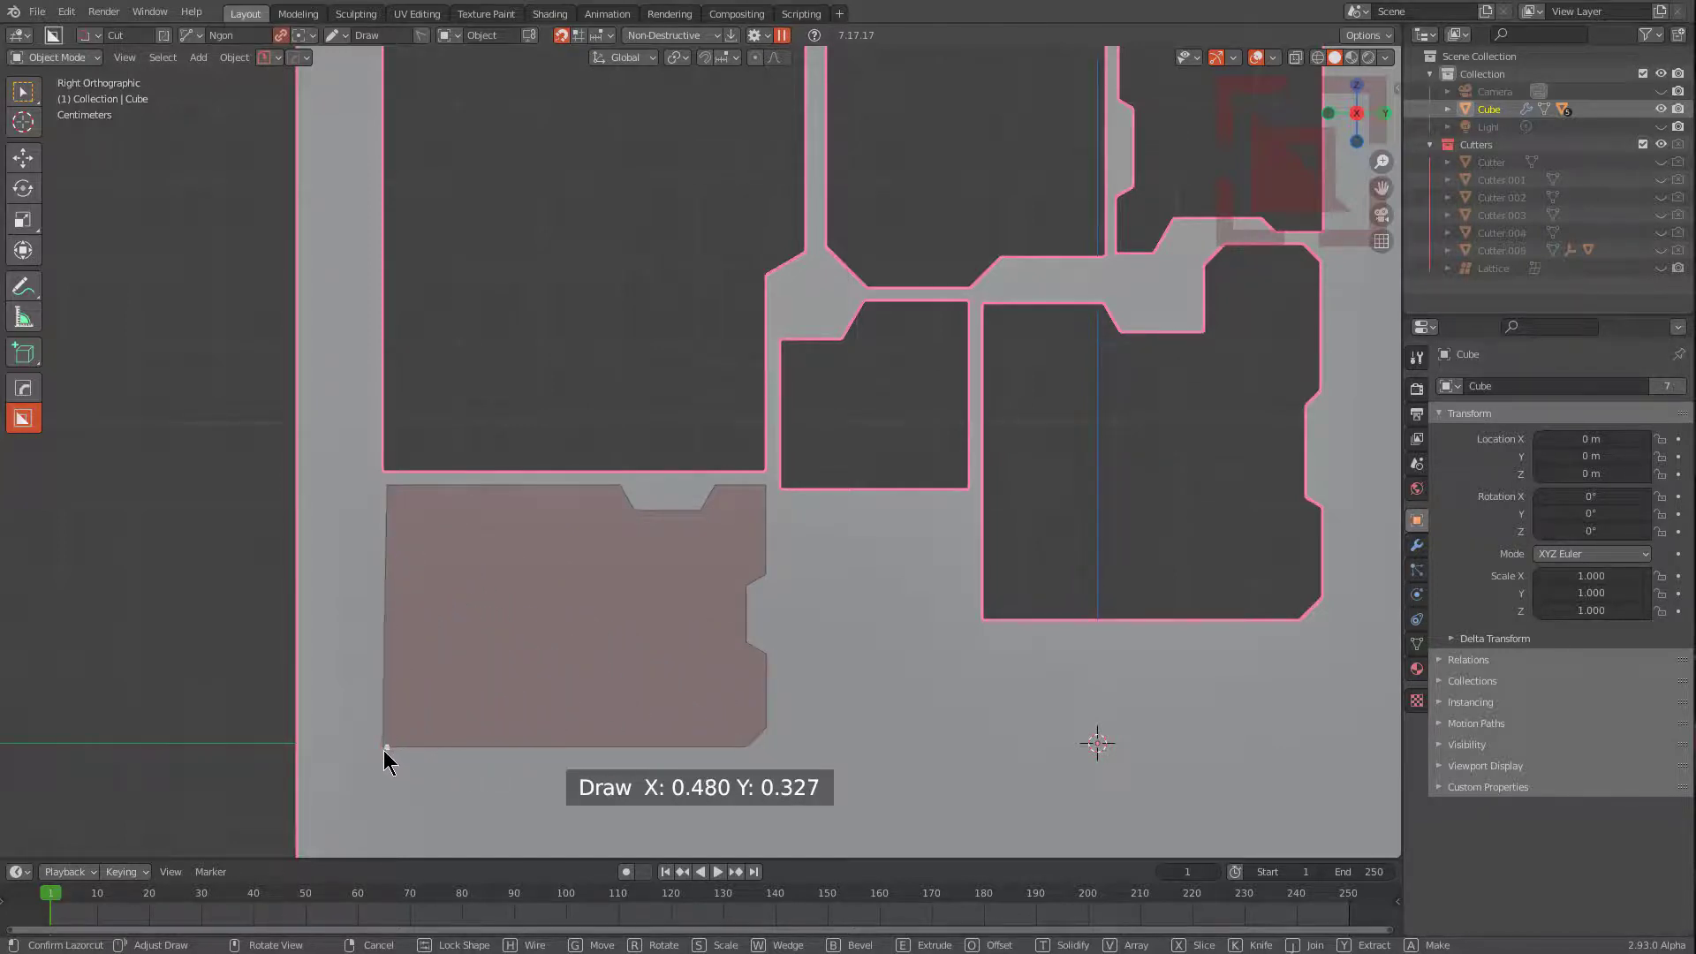
Cut the ngon below the large opening about 2.7 m deep into the cube.
key("e")
scroll(566, 654, "down", 3)
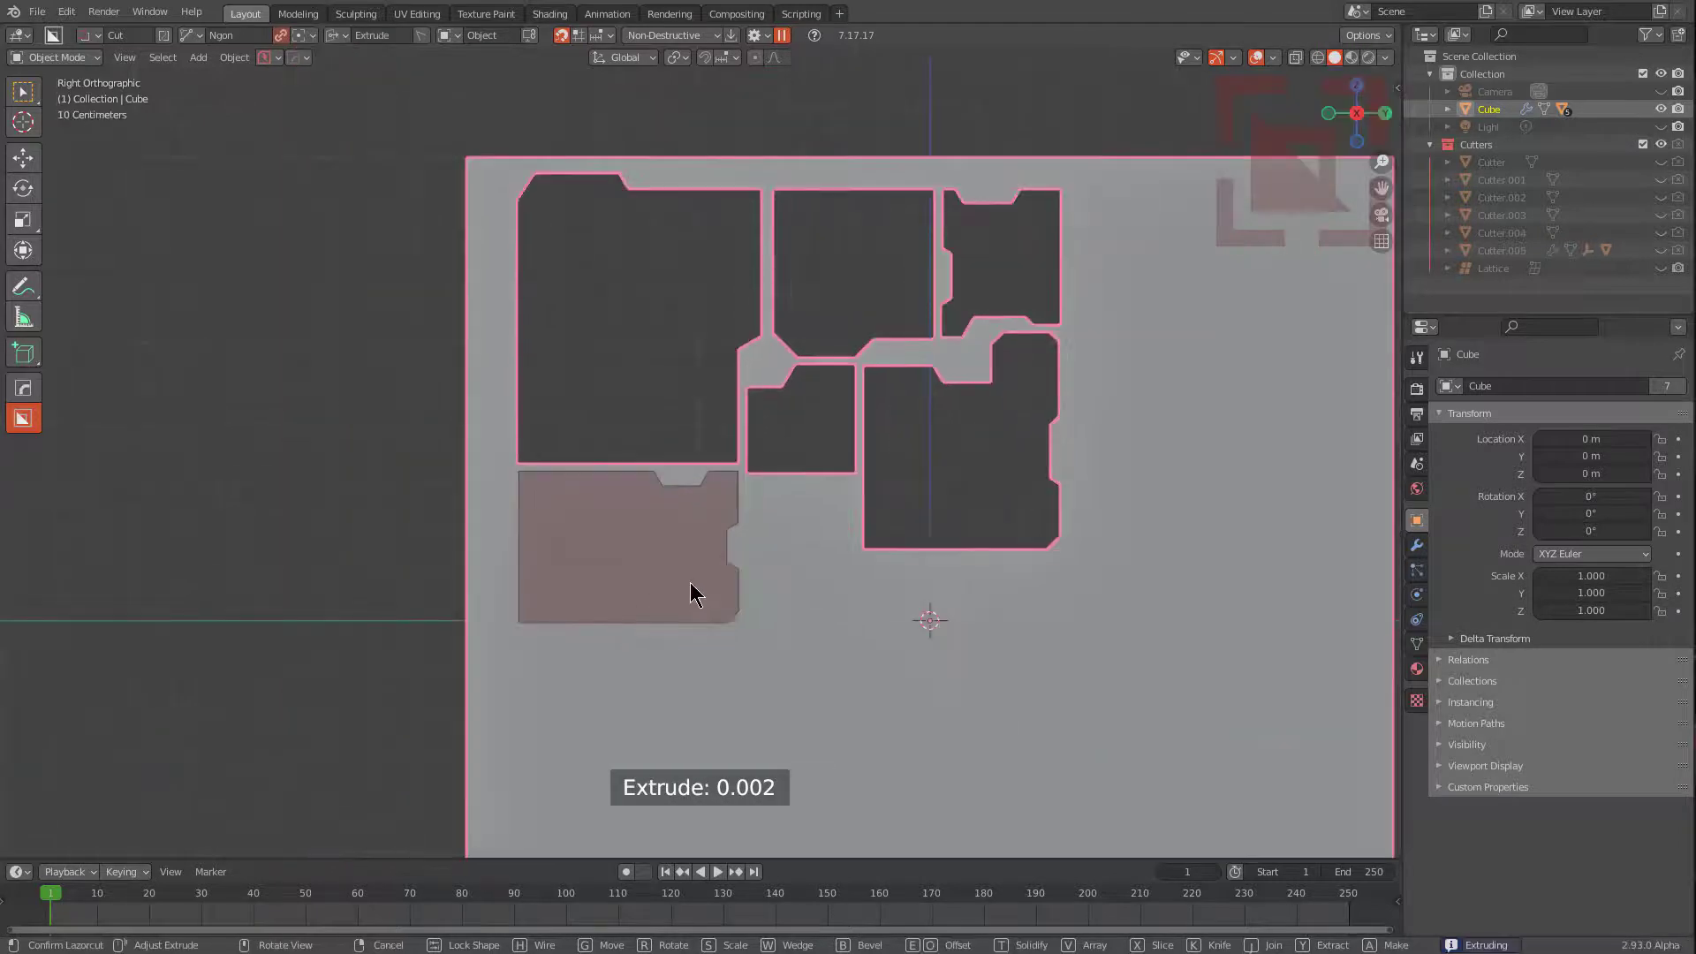
middle_click_drag(693, 590, 767, 628)
left_click(288, 362)
Cut an ngon about 0.23 by 0.40 m, chamfered at its upper-right corner and notched on its right edge, below the small middle opening.
middle_click_drag(698, 530, 806, 391)
scroll(777, 394, "up", 1)
scroll(750, 396, "down", 2)
left_click(704, 380)
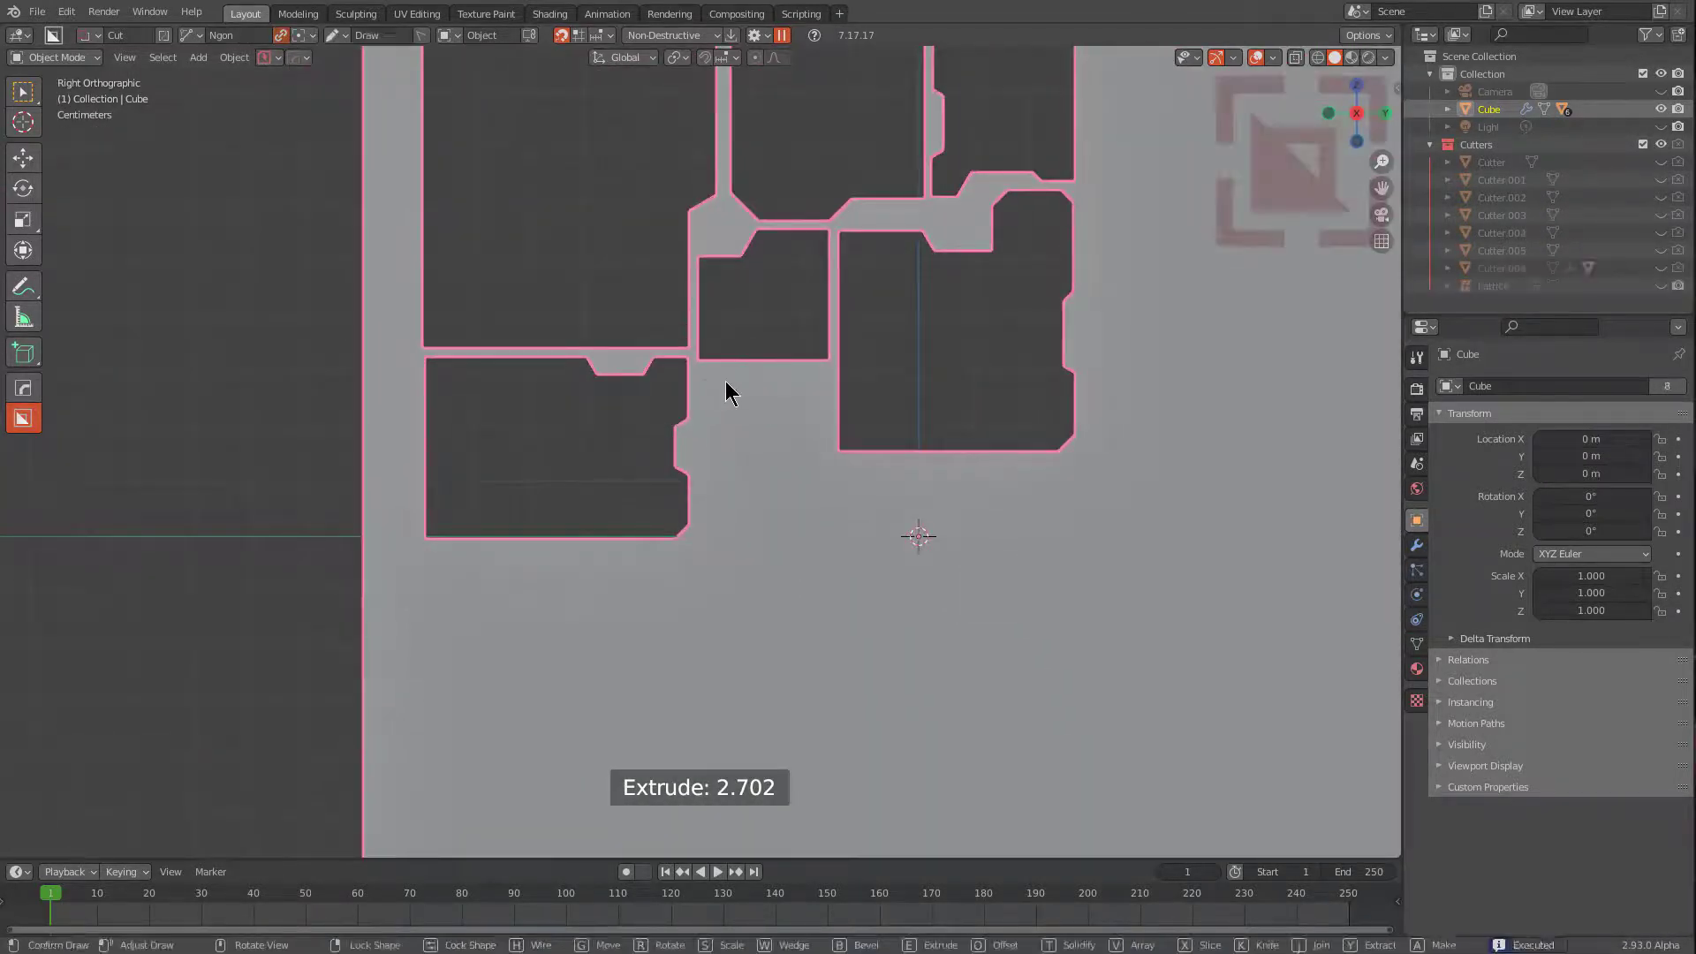
left_click(812, 379)
left_click(830, 397)
left_click(830, 466)
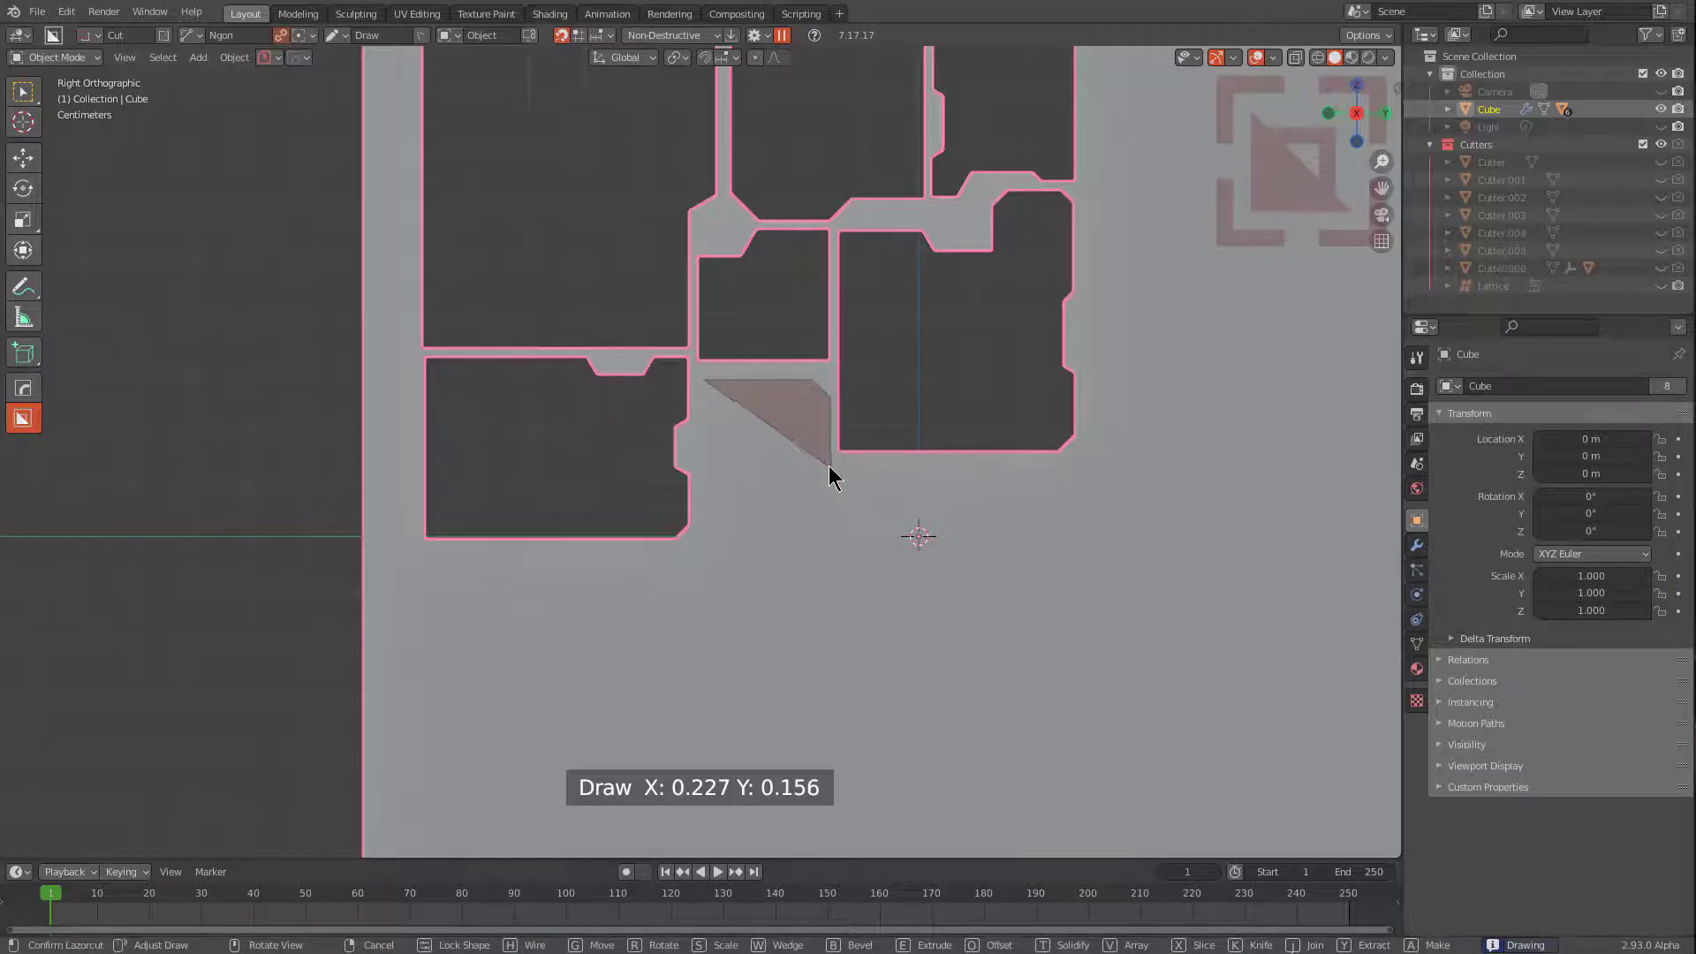
left_click(815, 483)
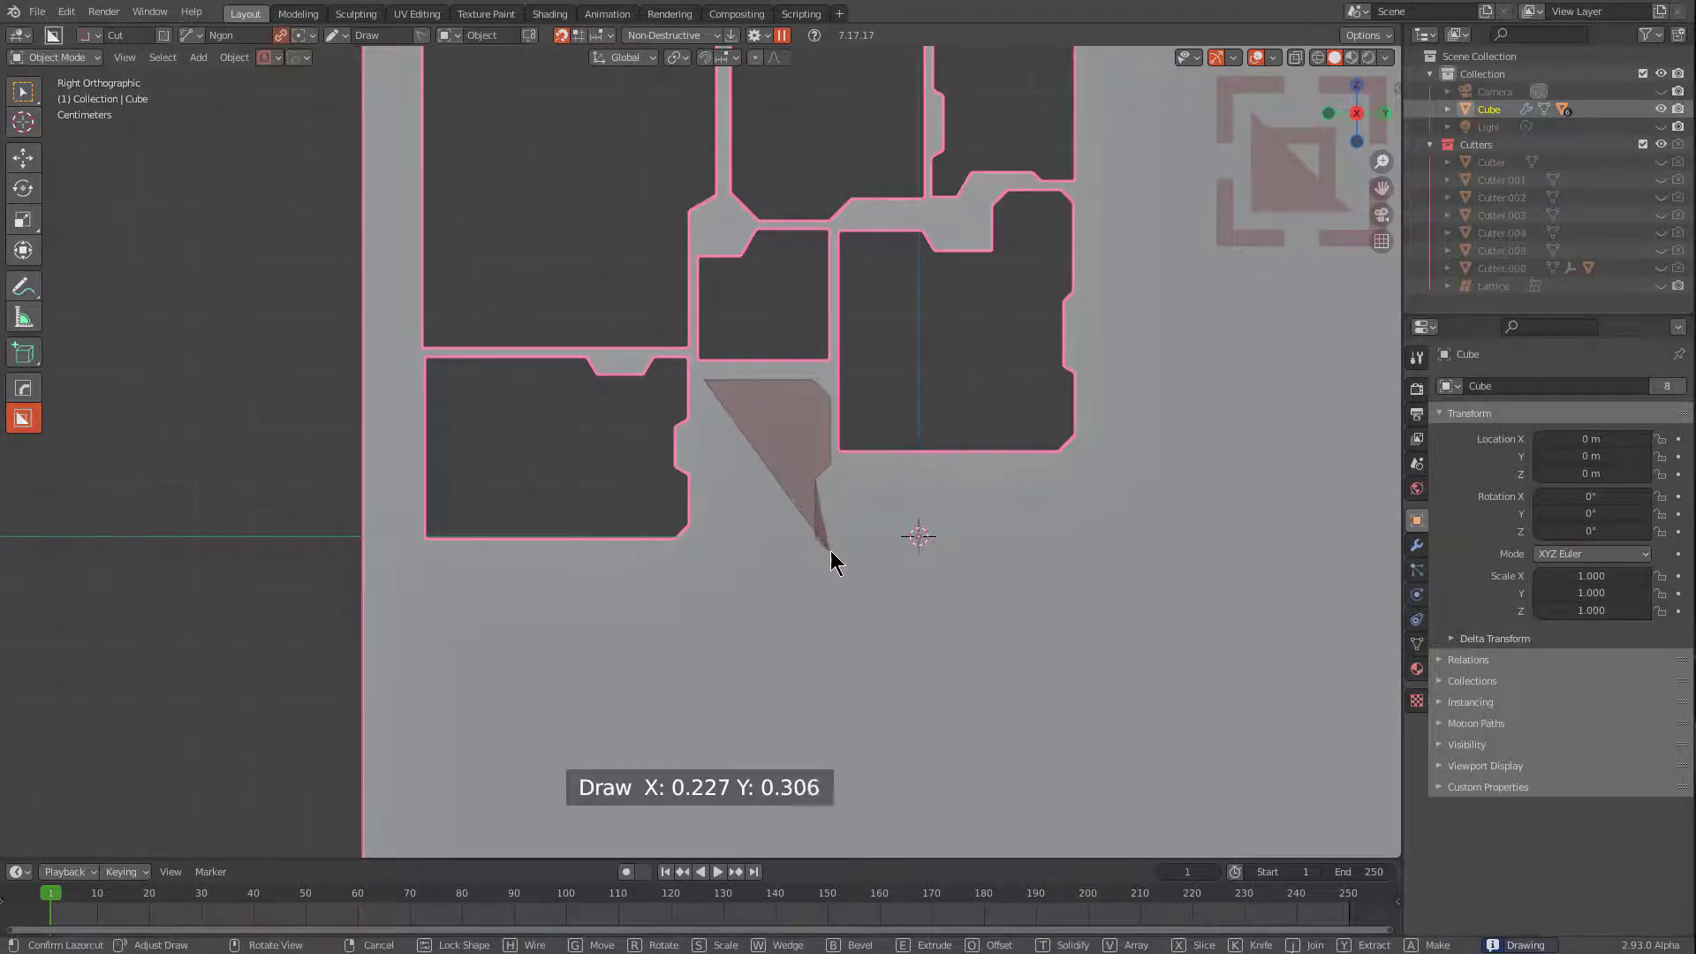
left_click(830, 549)
left_click(822, 601)
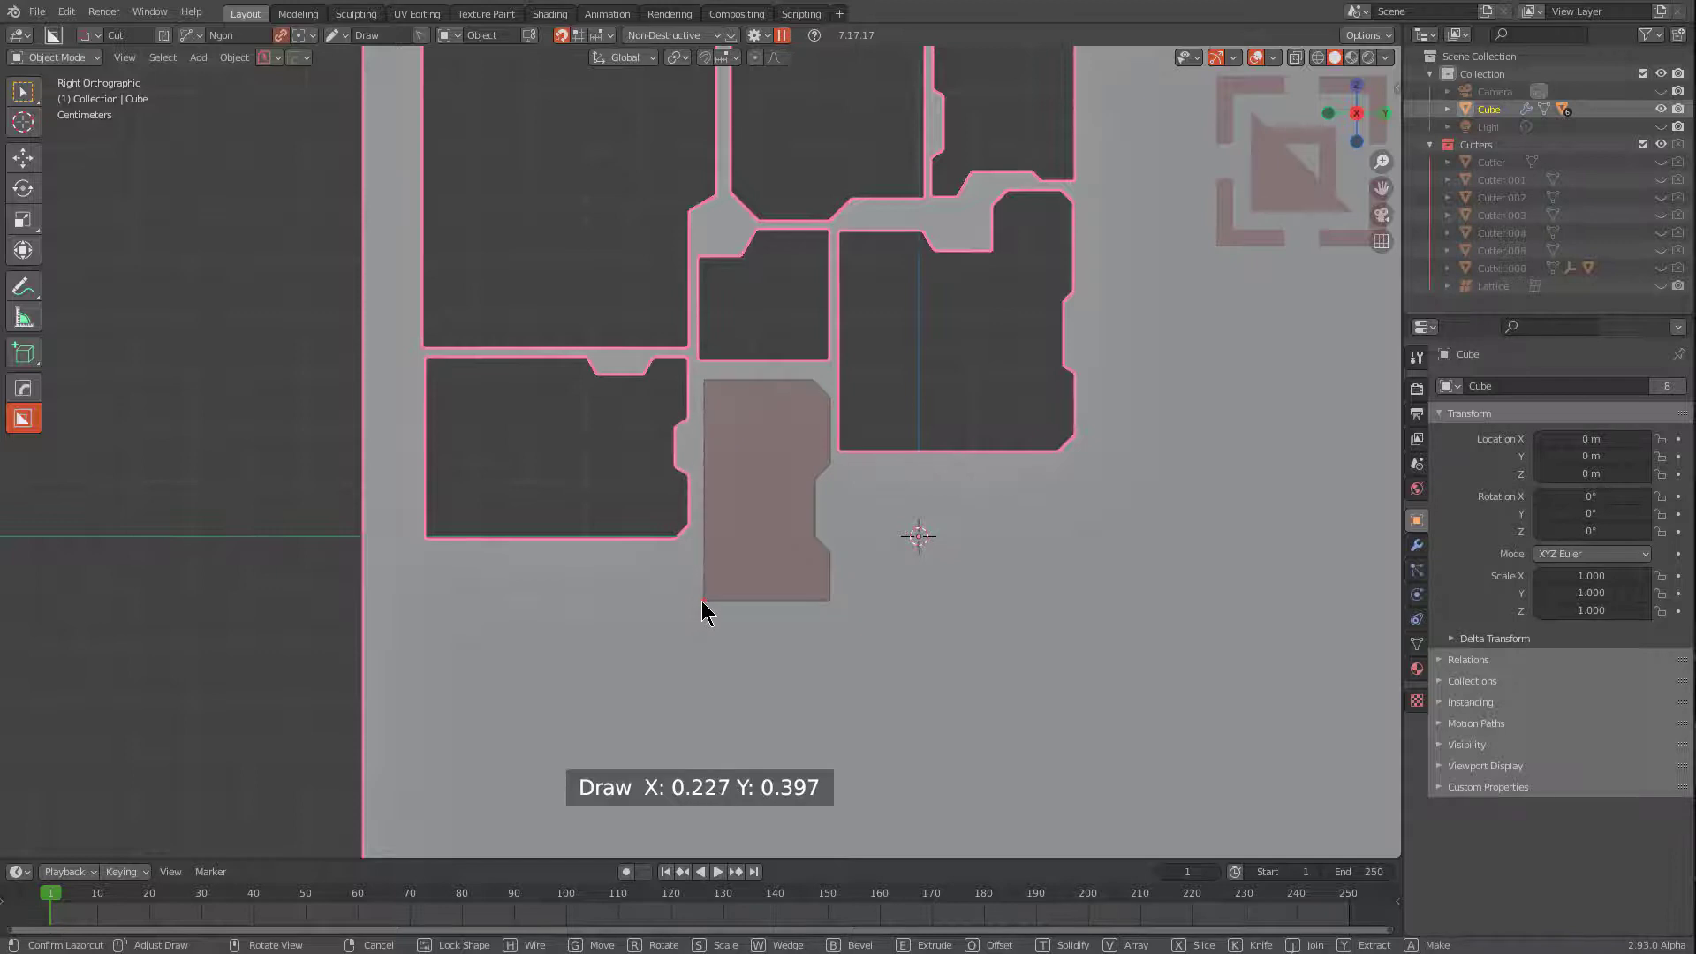
left_click(701, 600)
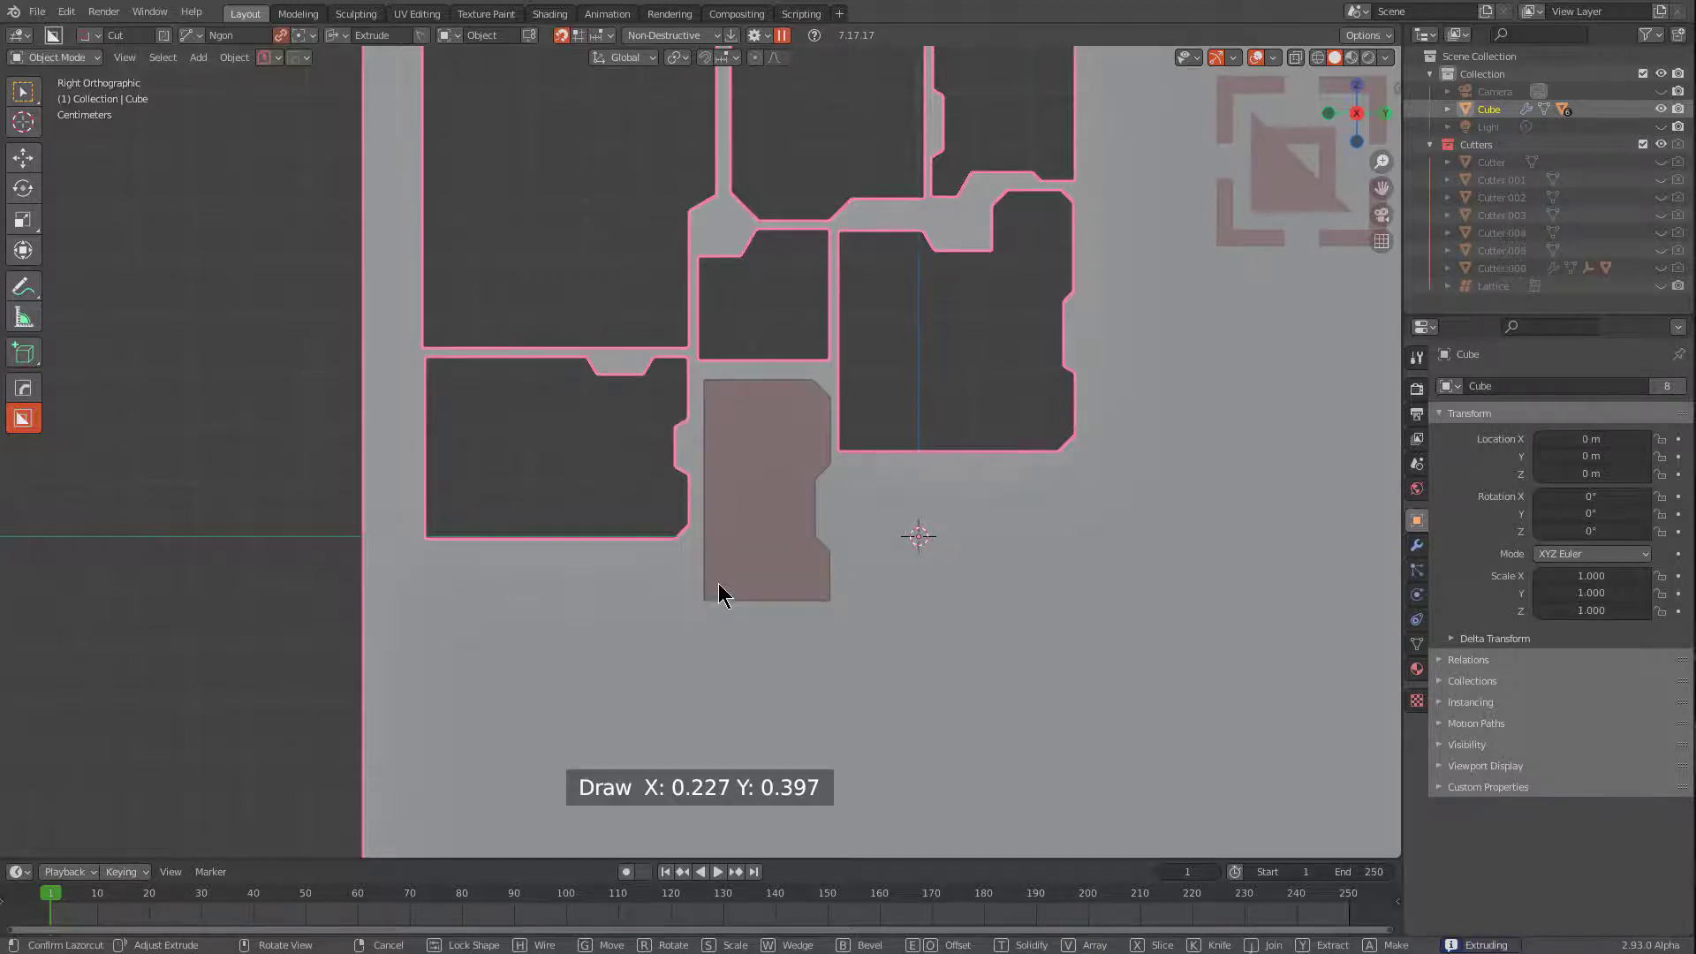
Cut an ngon about 0.42 by 0.32 m, notched on its right and lower edges, directly below the opening at the face's middle.
left_click(844, 460)
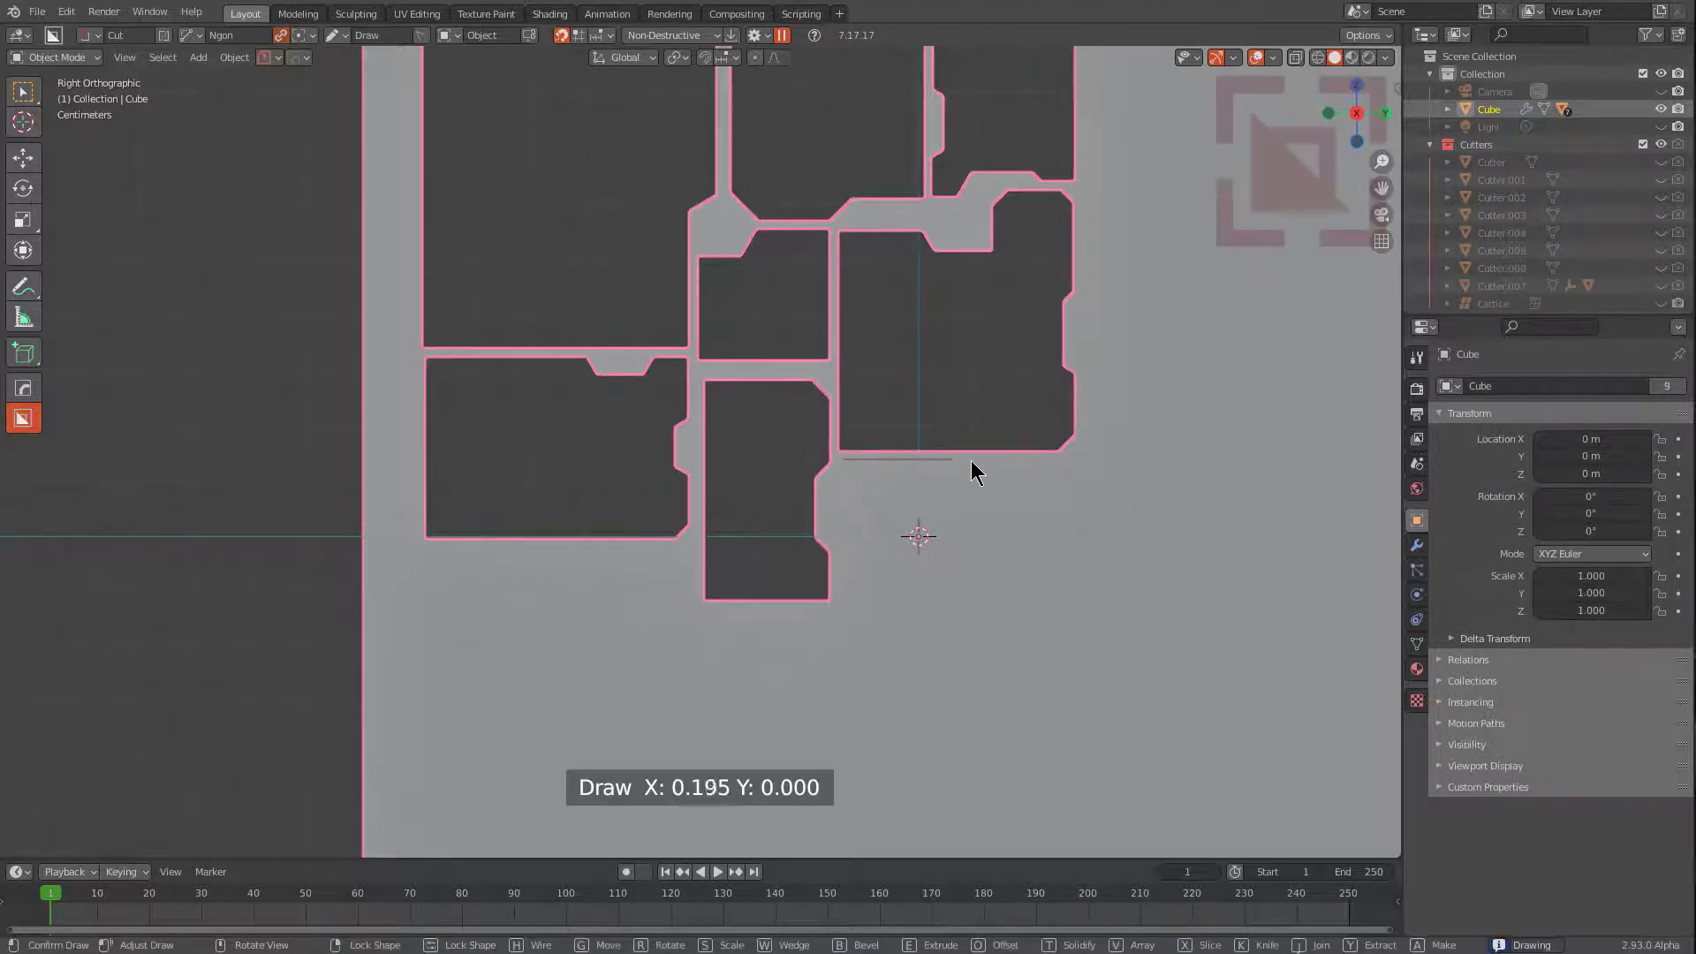
left_click(1073, 468)
left_click(1075, 521)
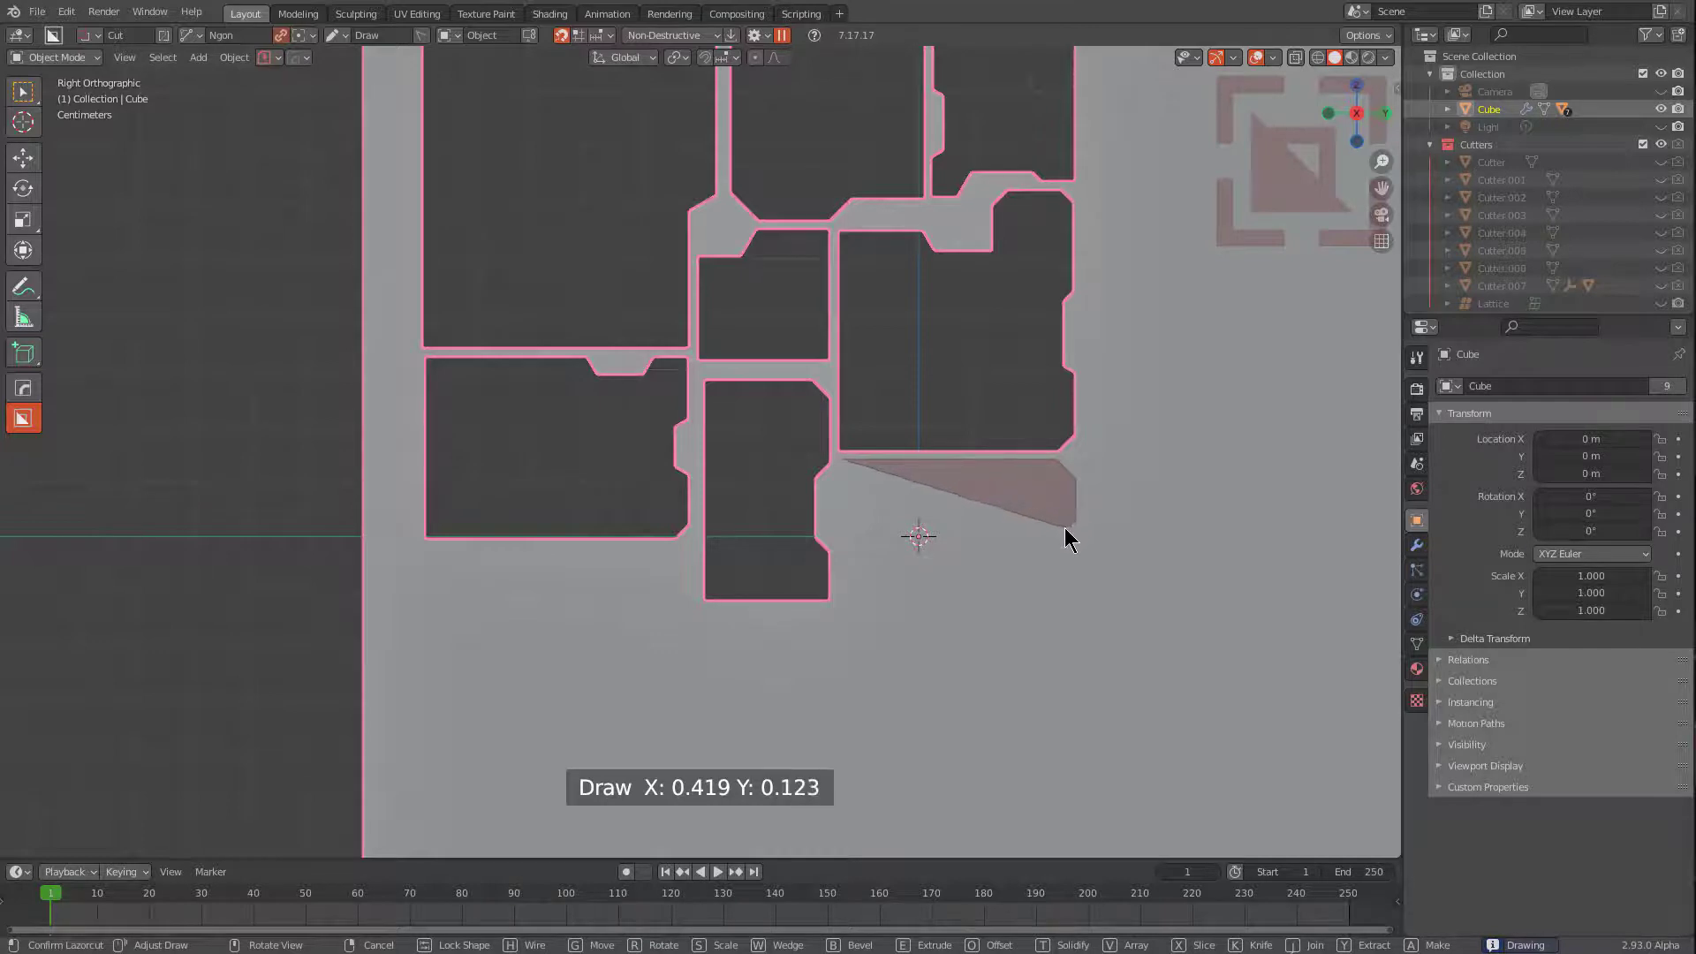
left_click(1064, 527)
left_click(1065, 568)
left_click(1077, 576)
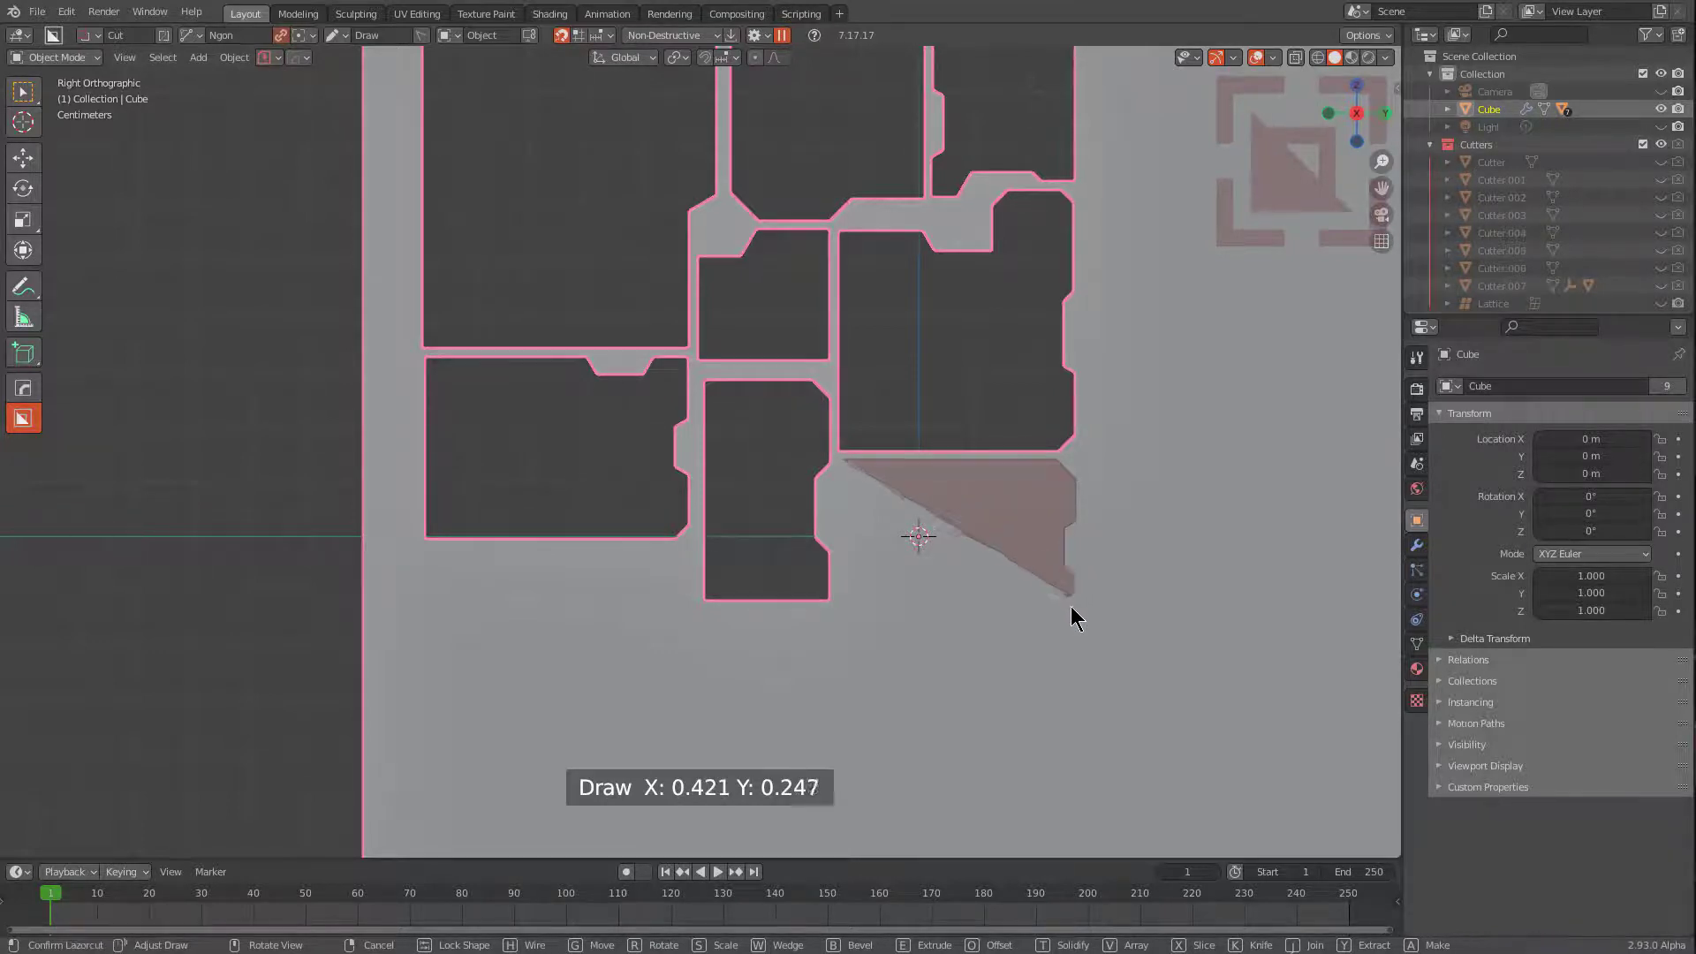
left_click(1075, 638)
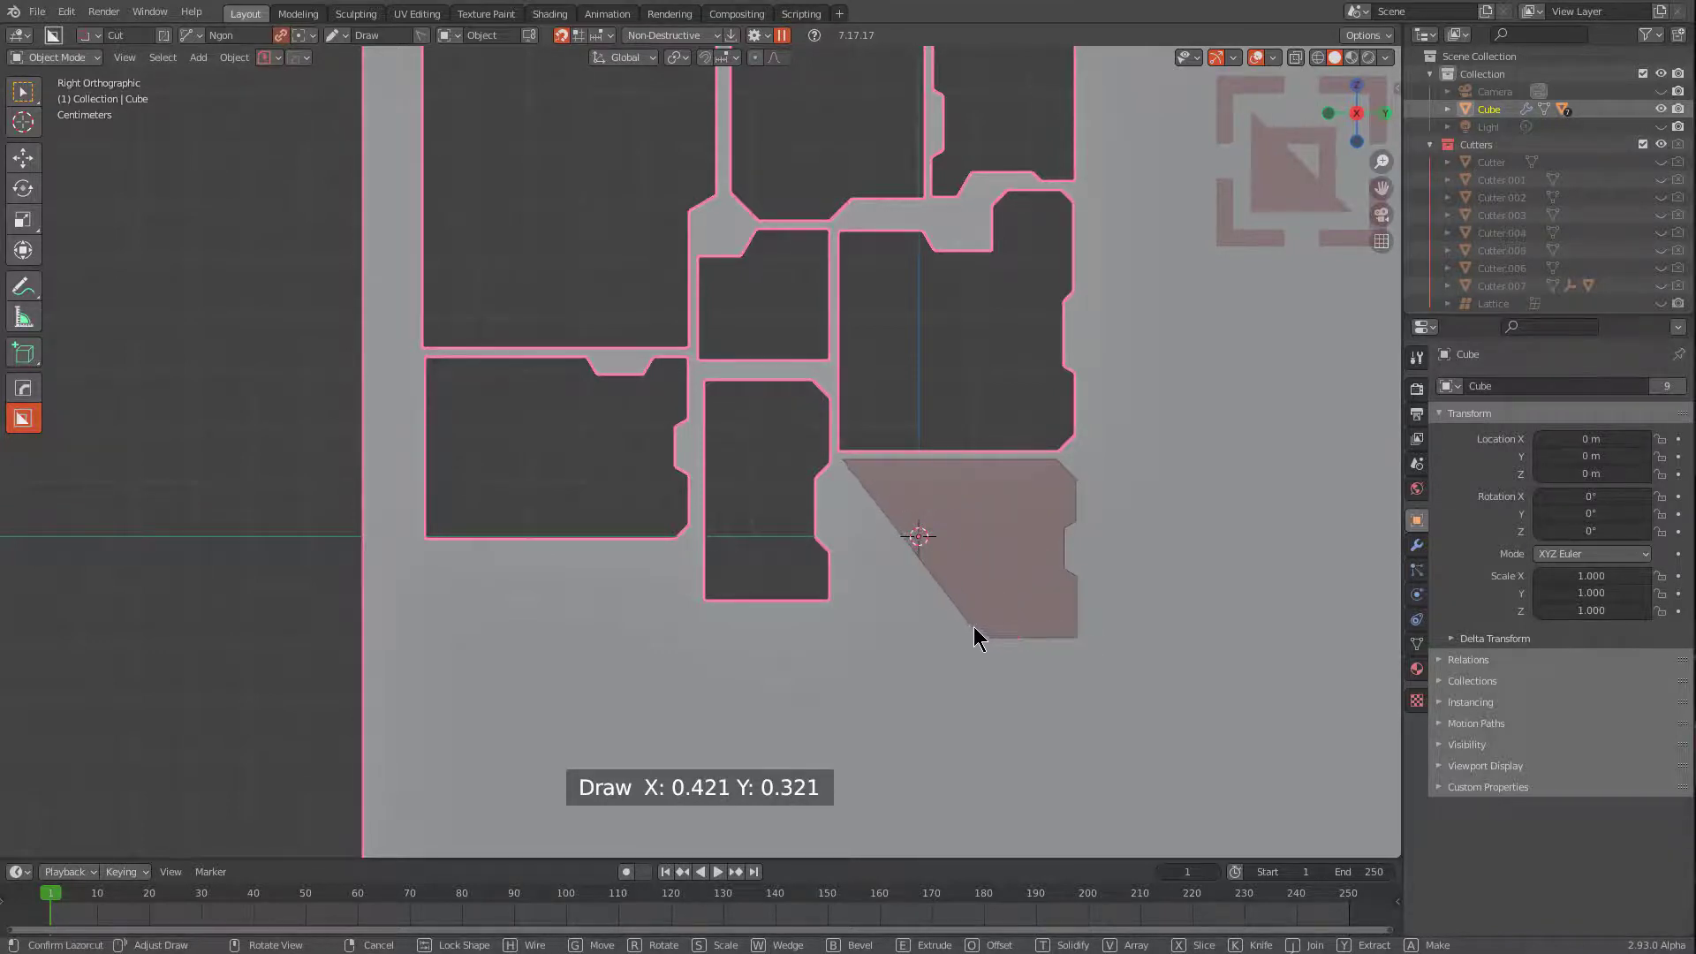
left_click(971, 624)
left_click(892, 626)
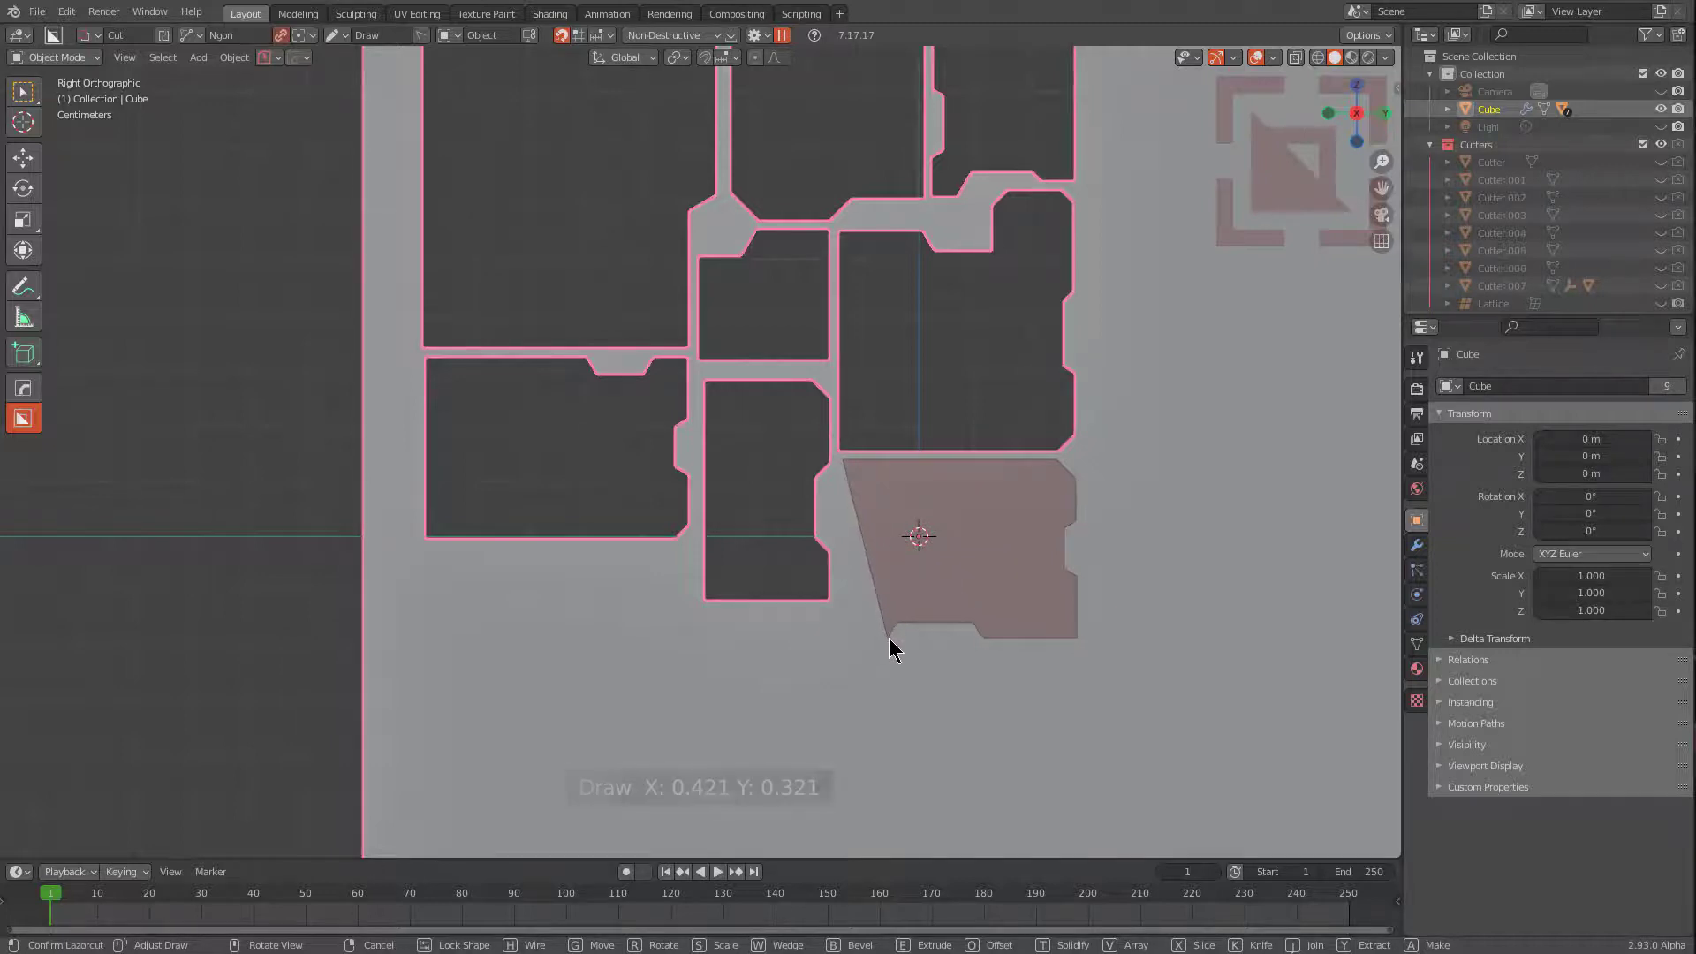
left_click(889, 638)
double_click(844, 638)
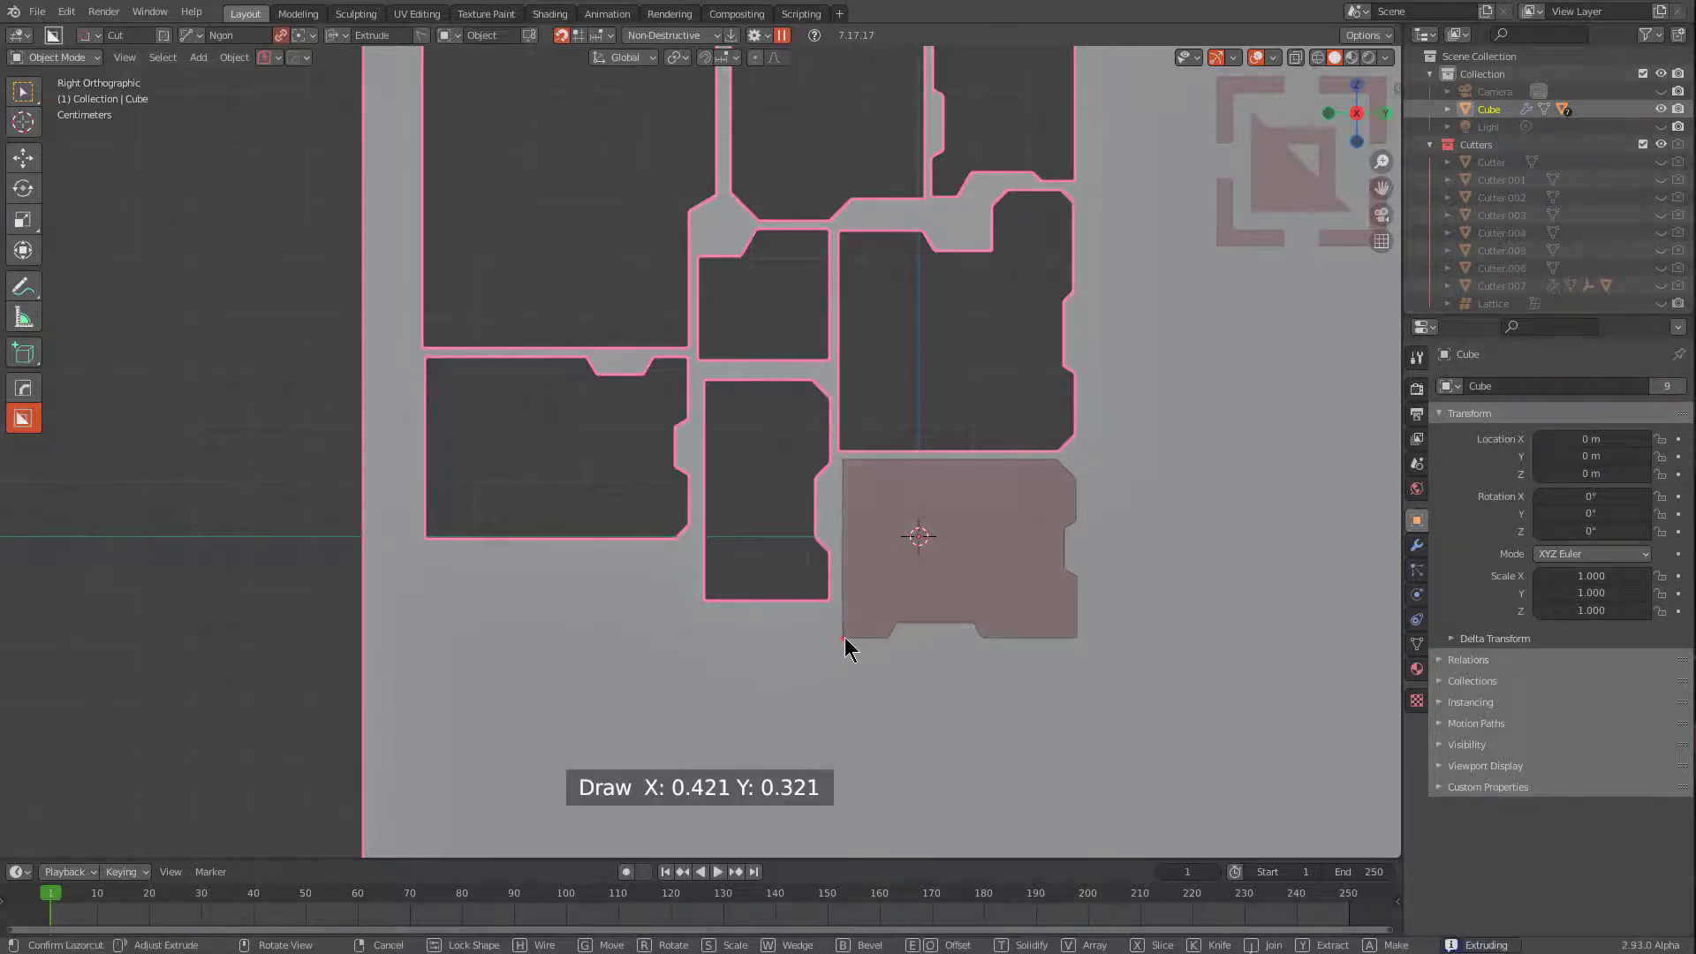
left_click(848, 634)
Draw a thin ngon about 0.24 by 0.05 m, notched on its upper edge, directly below the narrow tall opening.
scroll(977, 423, "down", 1)
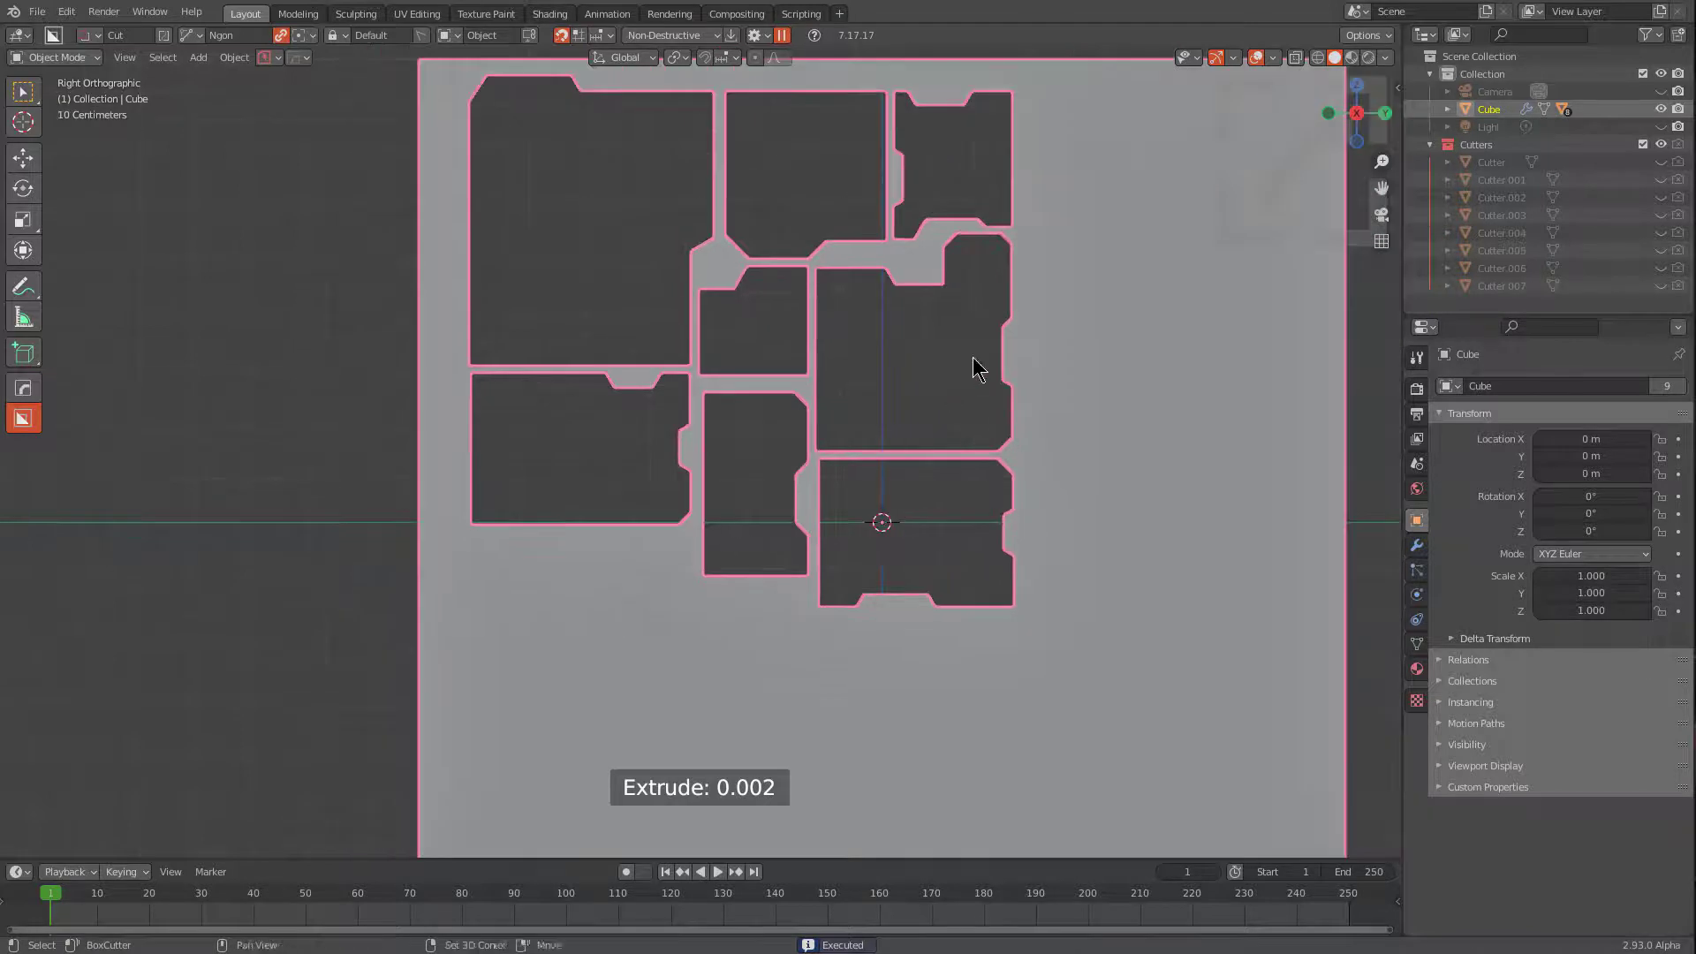
scroll(825, 598, "up", 3)
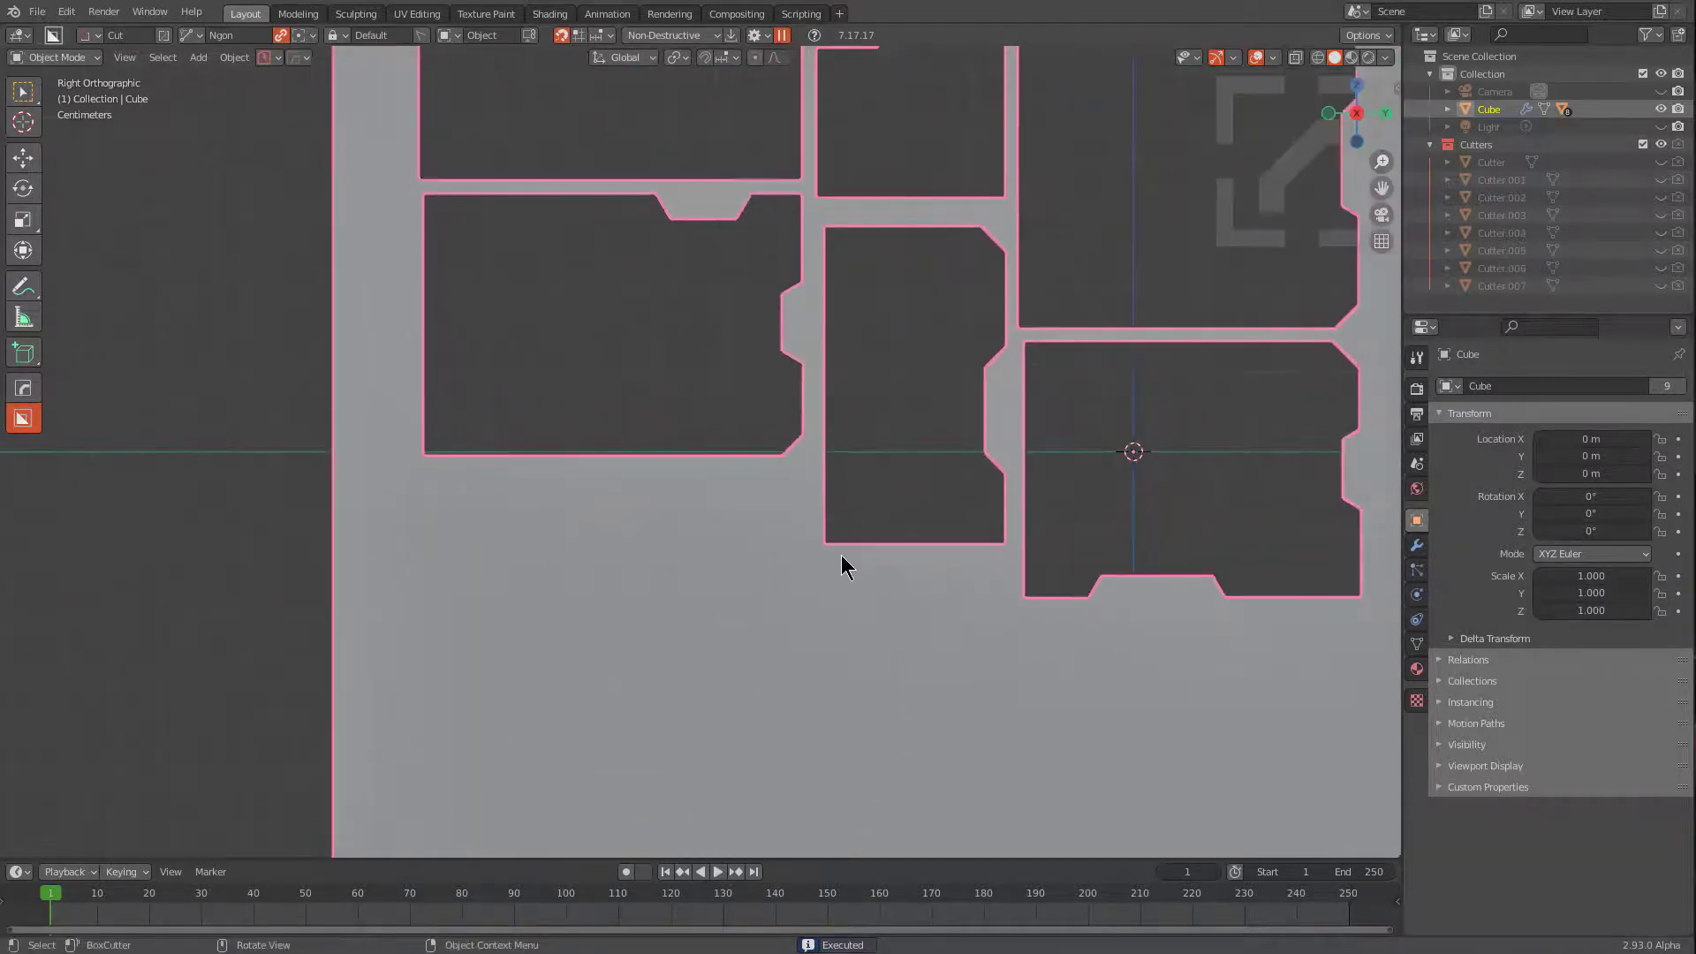
left_click(825, 561)
left_click(926, 558)
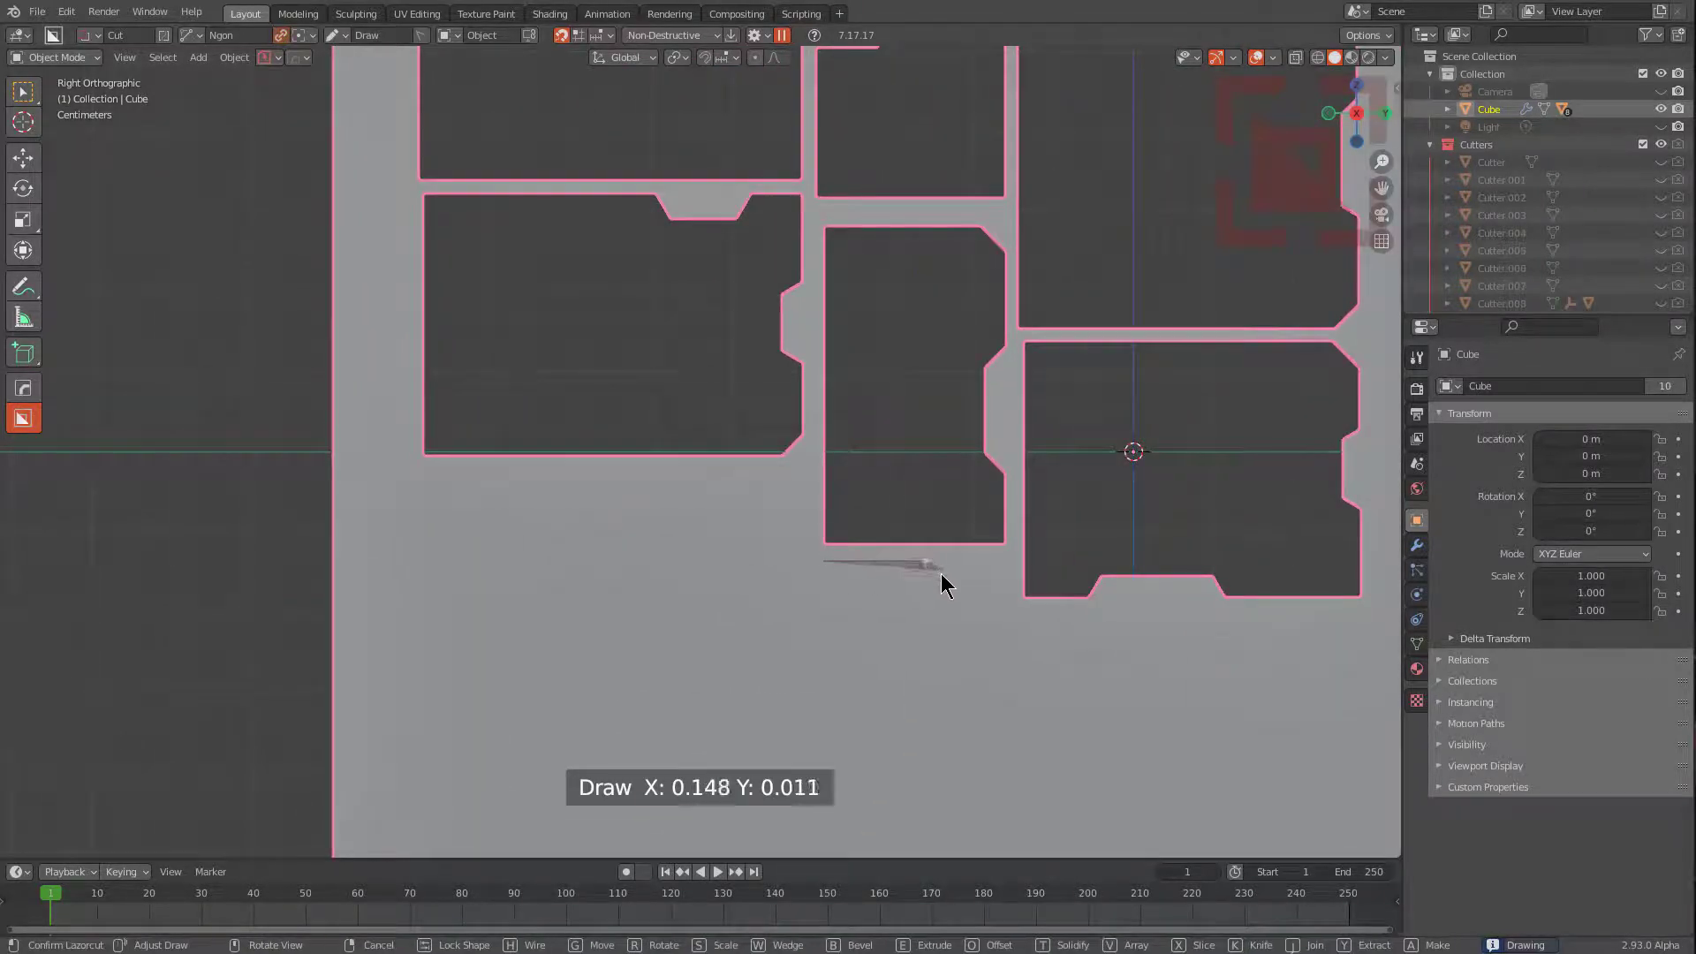
left_click(941, 581)
left_click(1014, 560)
left_click(1012, 602)
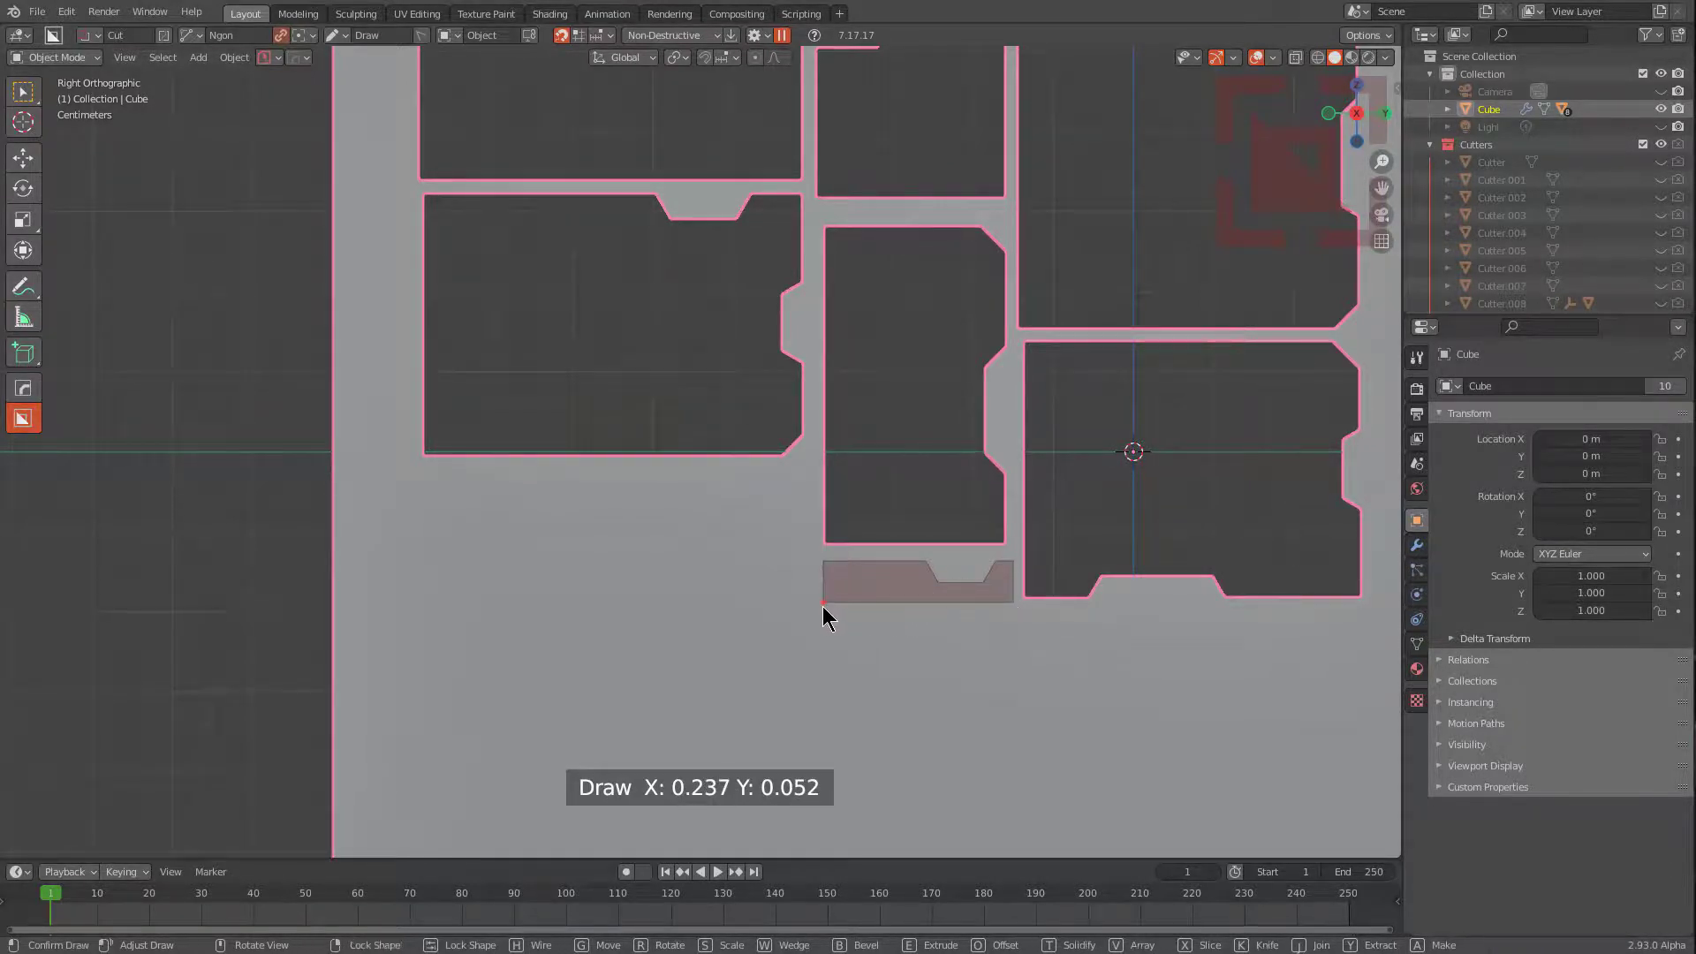
left_click(823, 605)
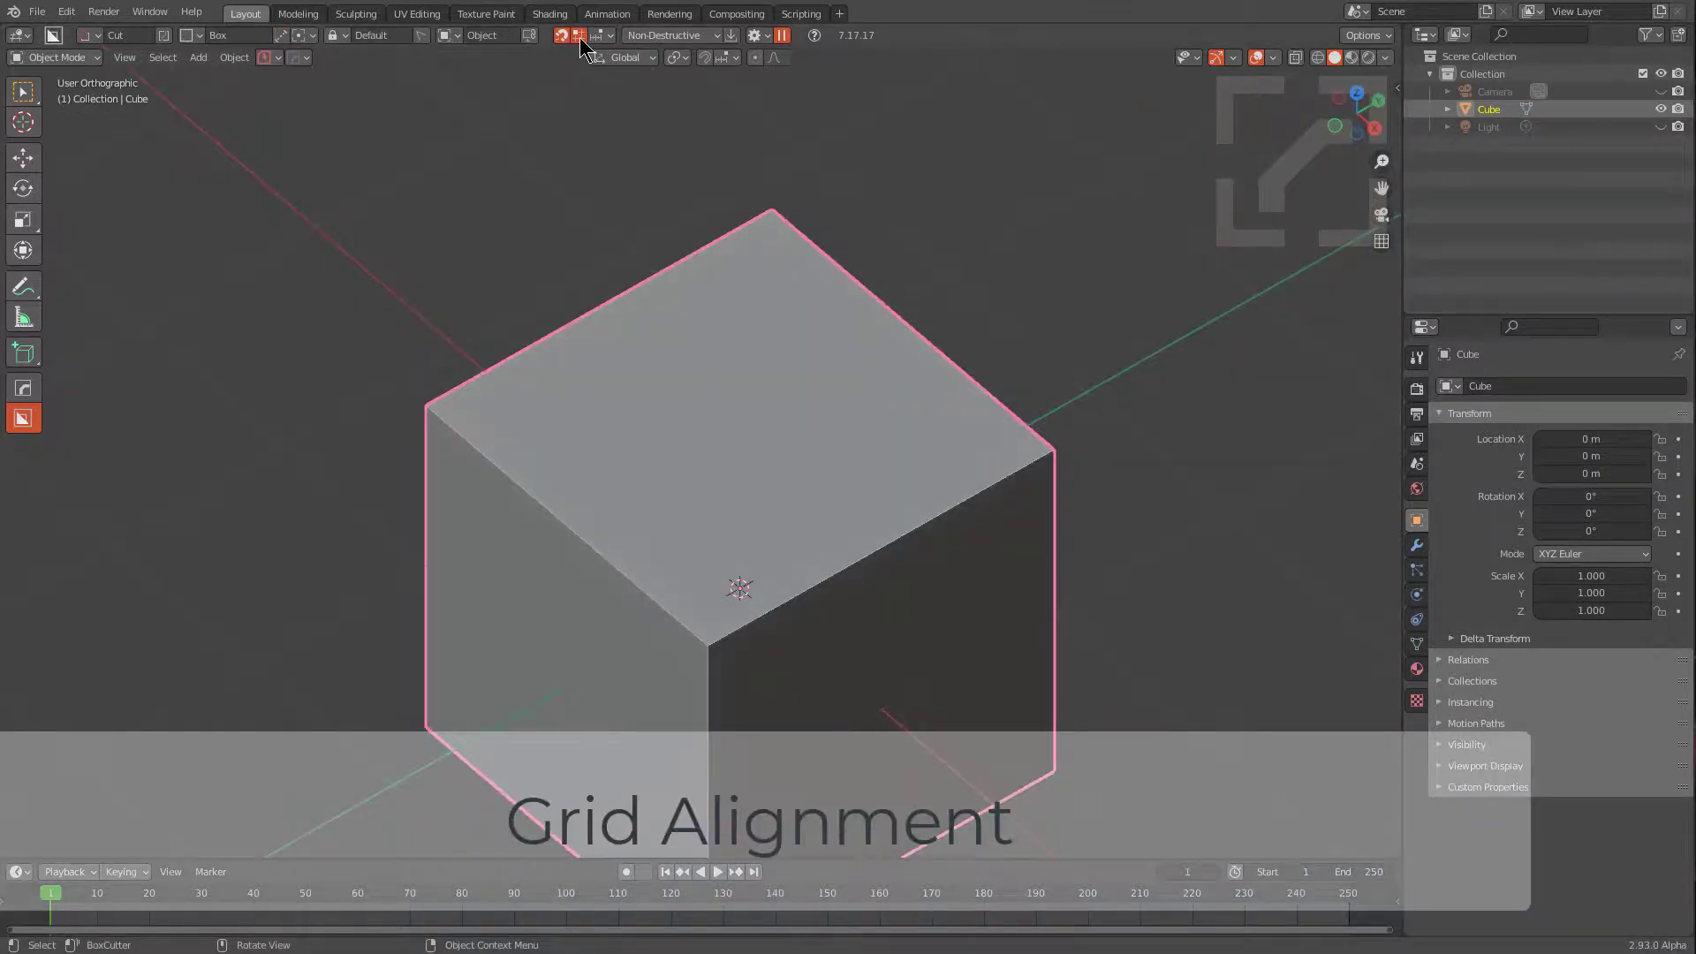
Switch the cutter shape to Ngon and show the snapping grid in the plane of the cube's top face.
left_click(193, 35)
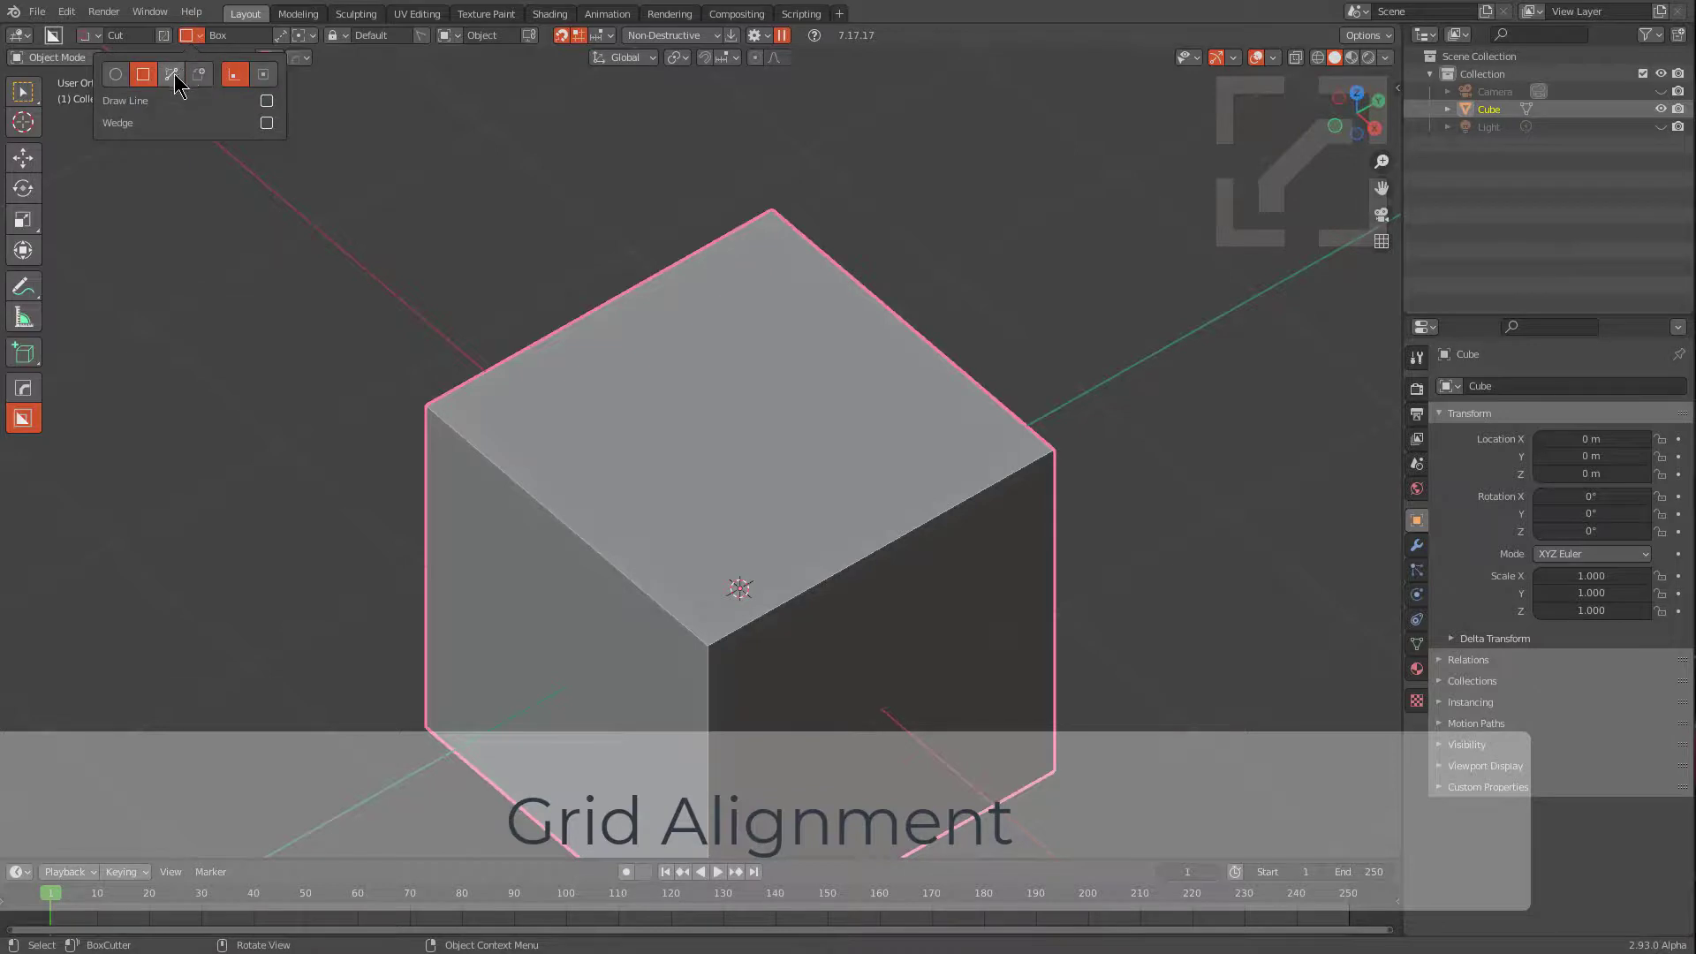
left_click(172, 74)
scroll(708, 403, "down", 1)
key("ctrl")
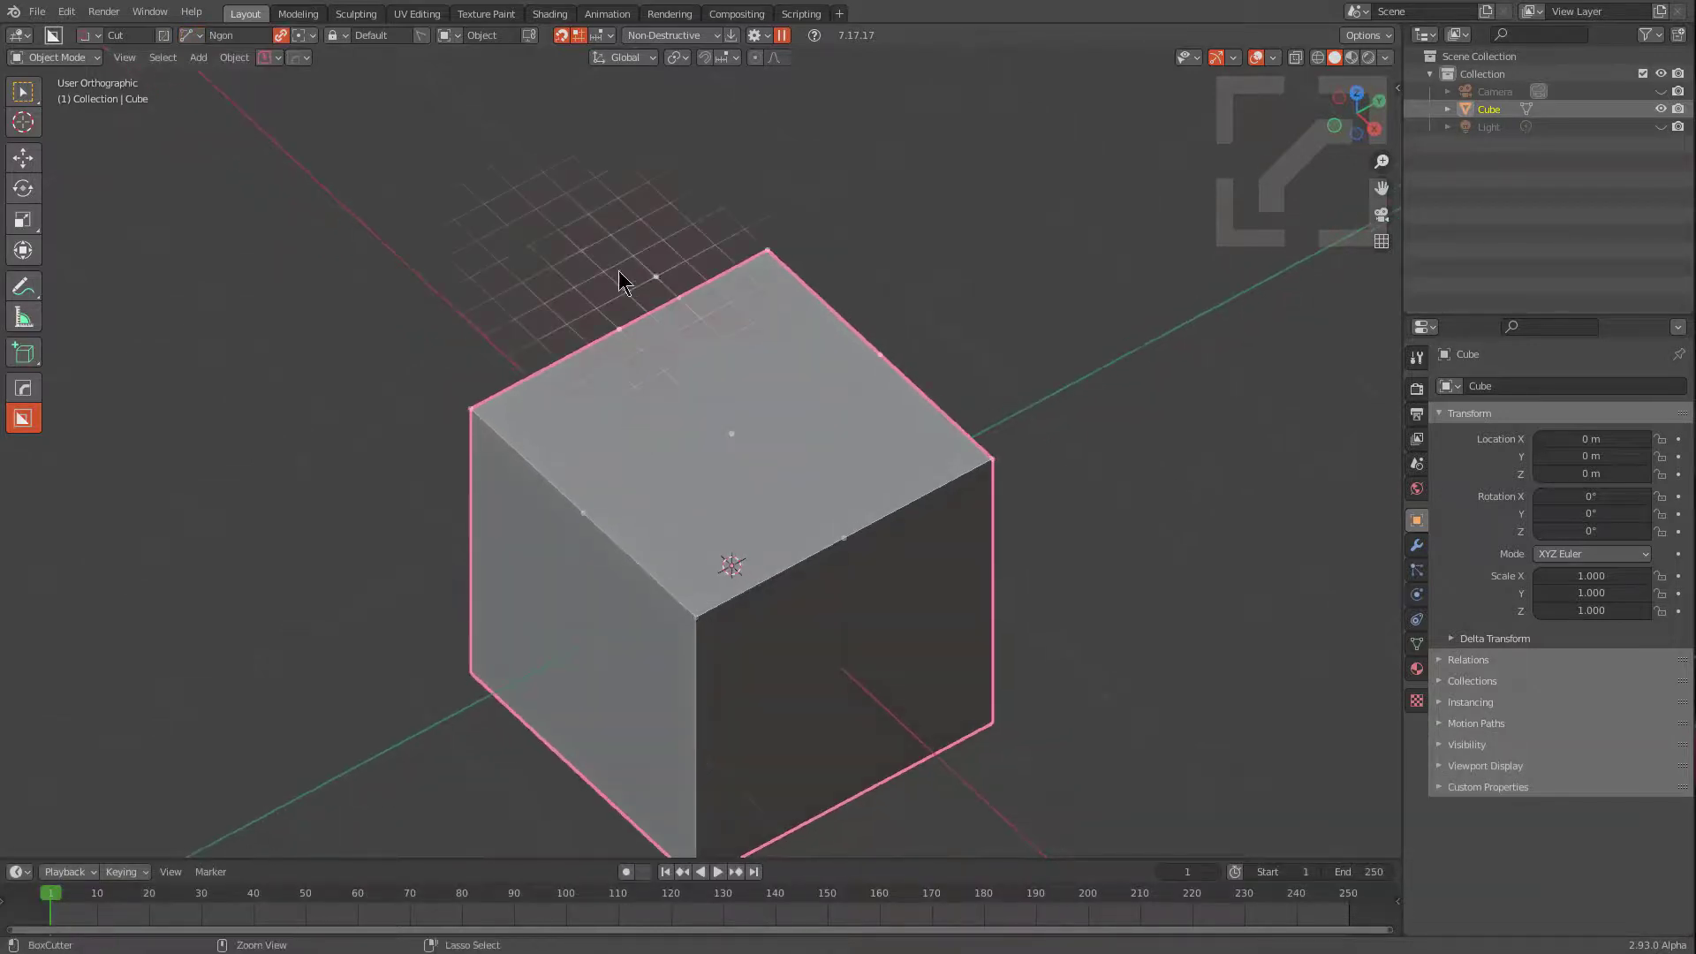
Cut a grid-snapped, notched ngon about 2.8 by 2.2 m, overhanging the far sides of the cube's top face, about 0.27 m deep.
left_click(470, 253)
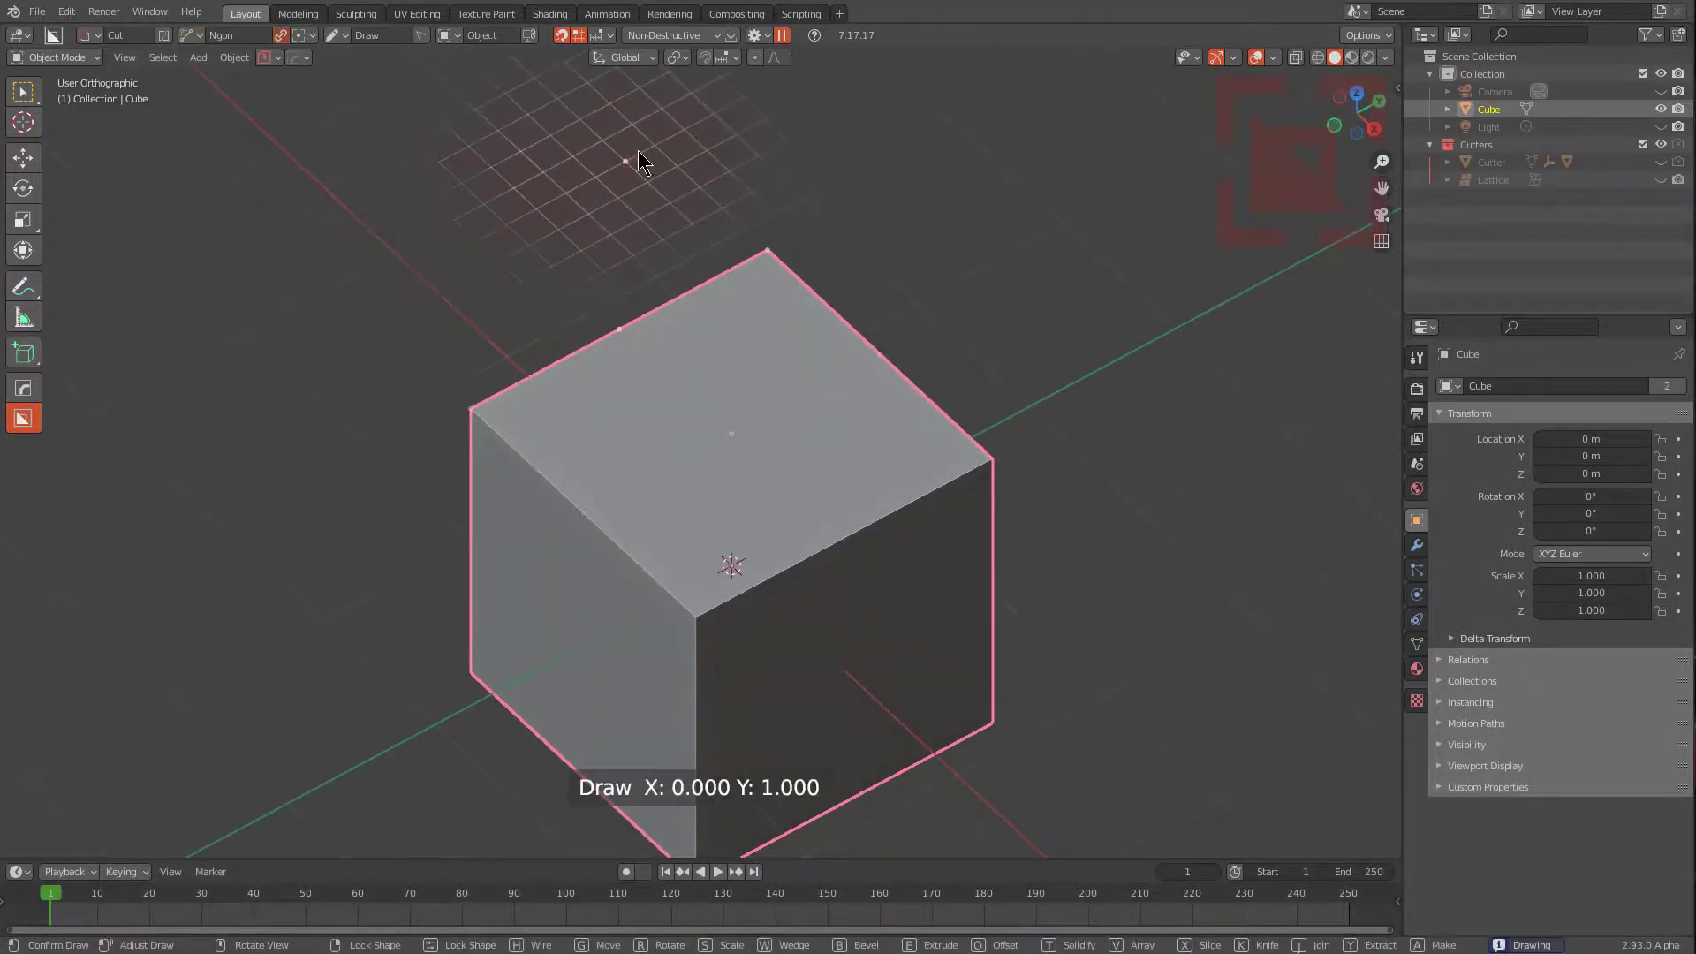
left_click(648, 146)
left_click(706, 156)
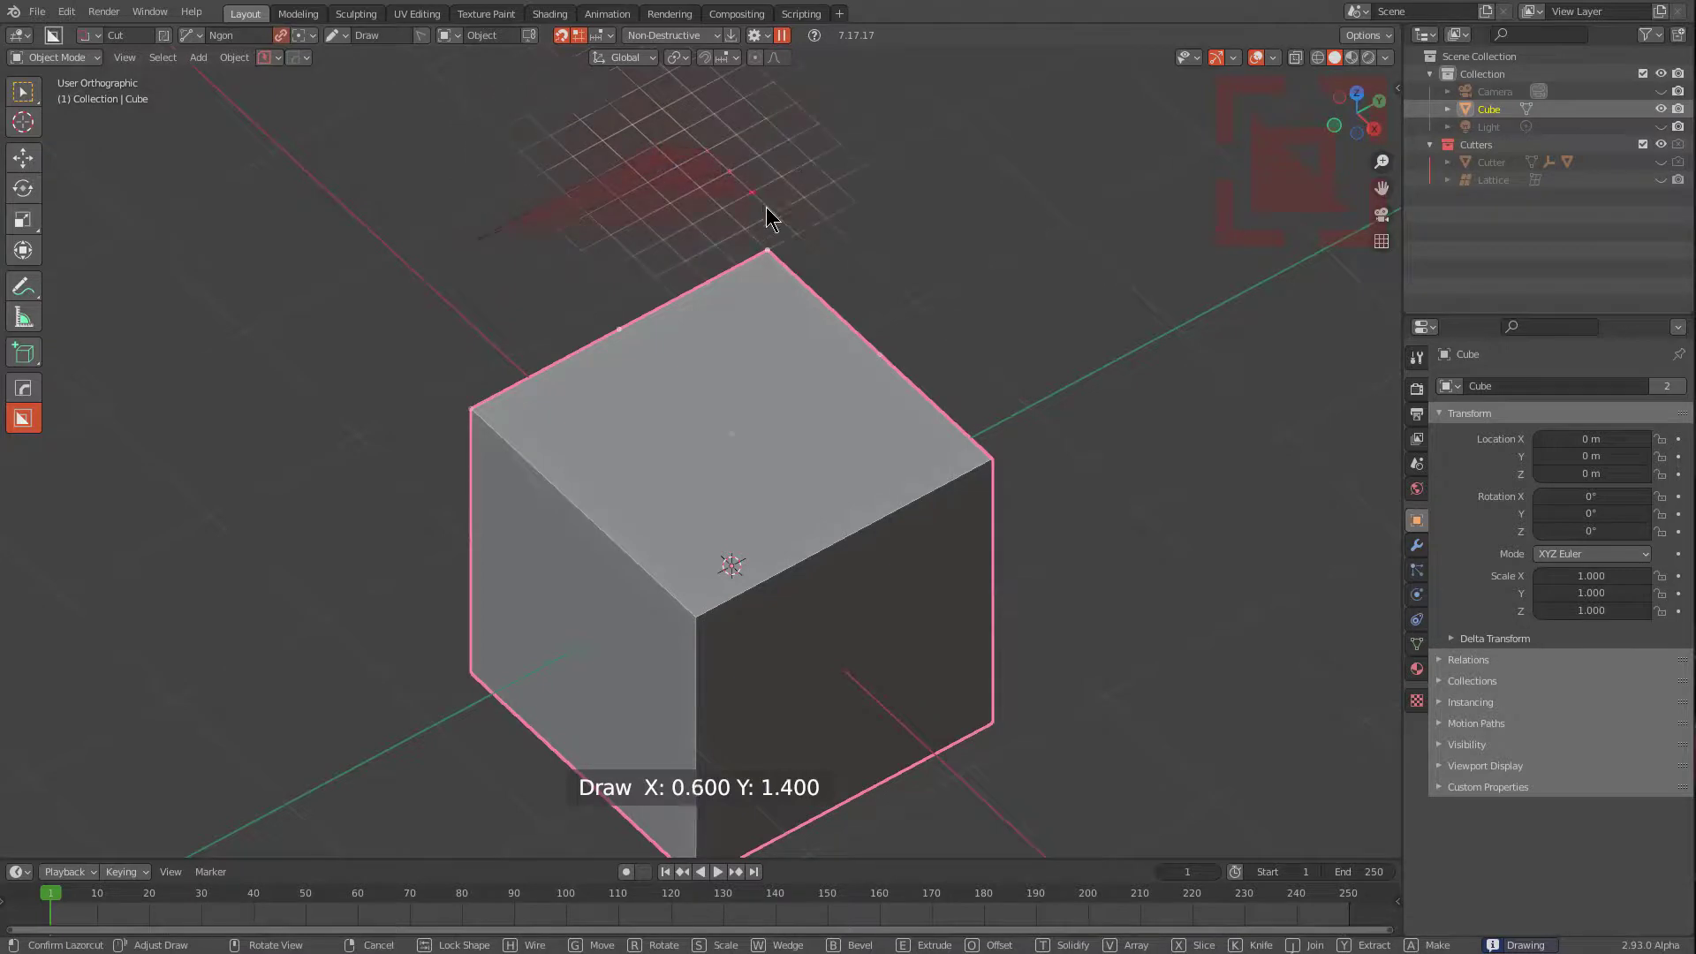
left_click(772, 213)
left_click(824, 215)
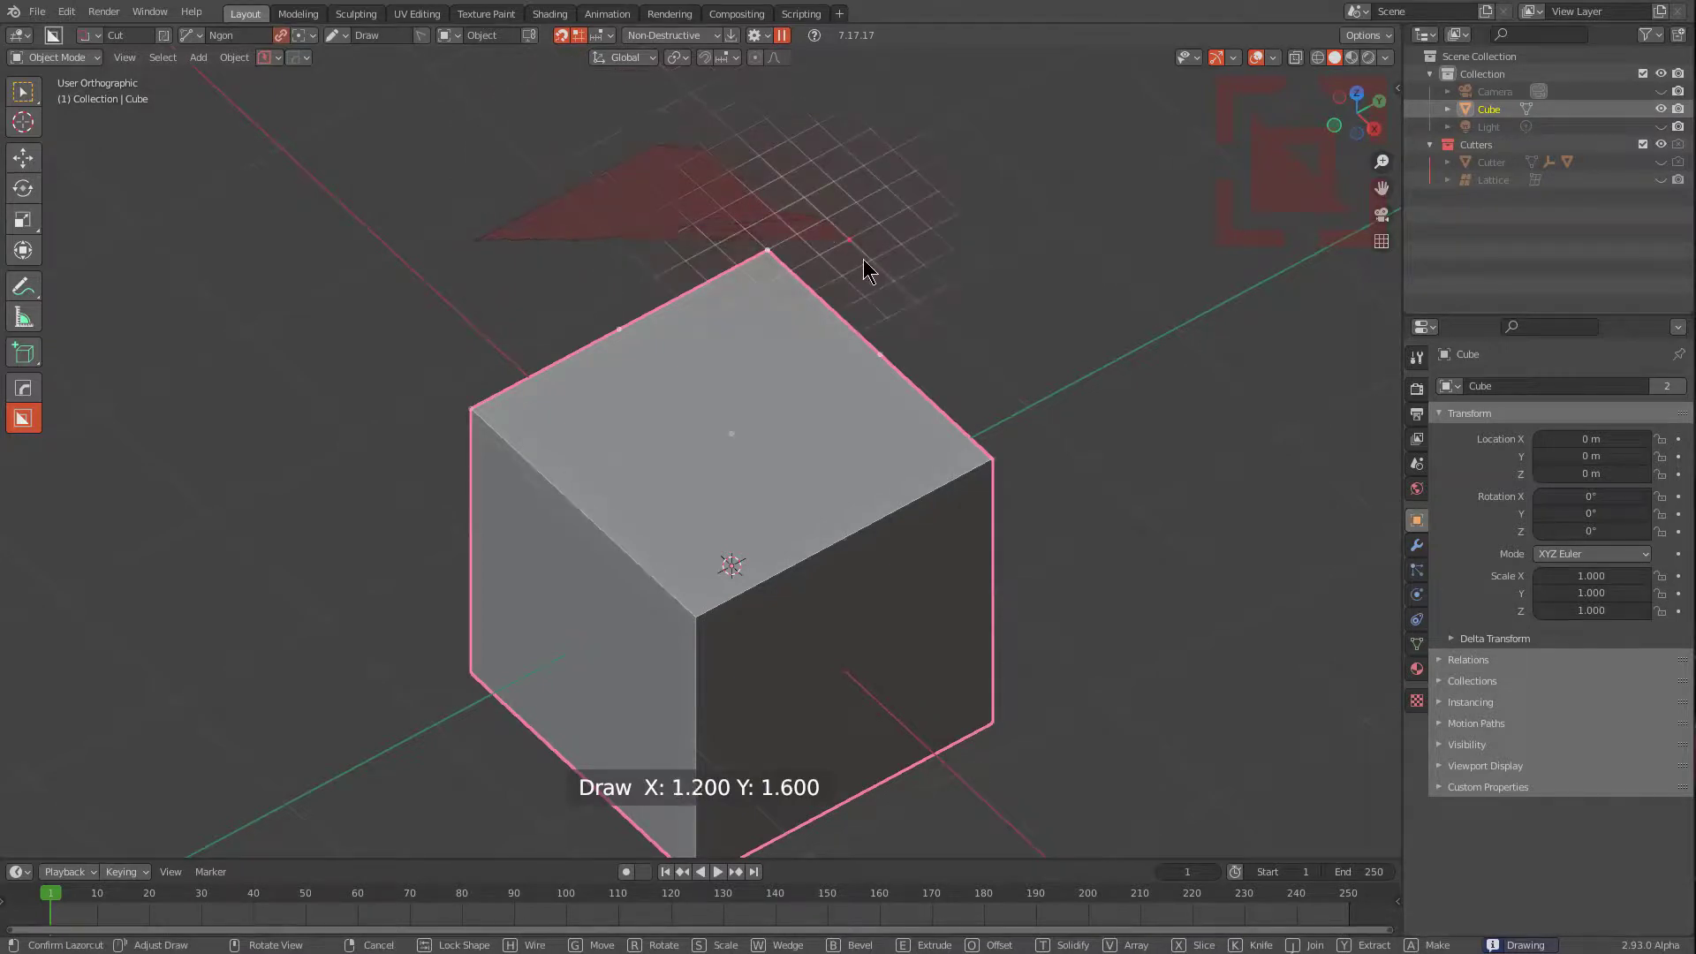
left_click(928, 320)
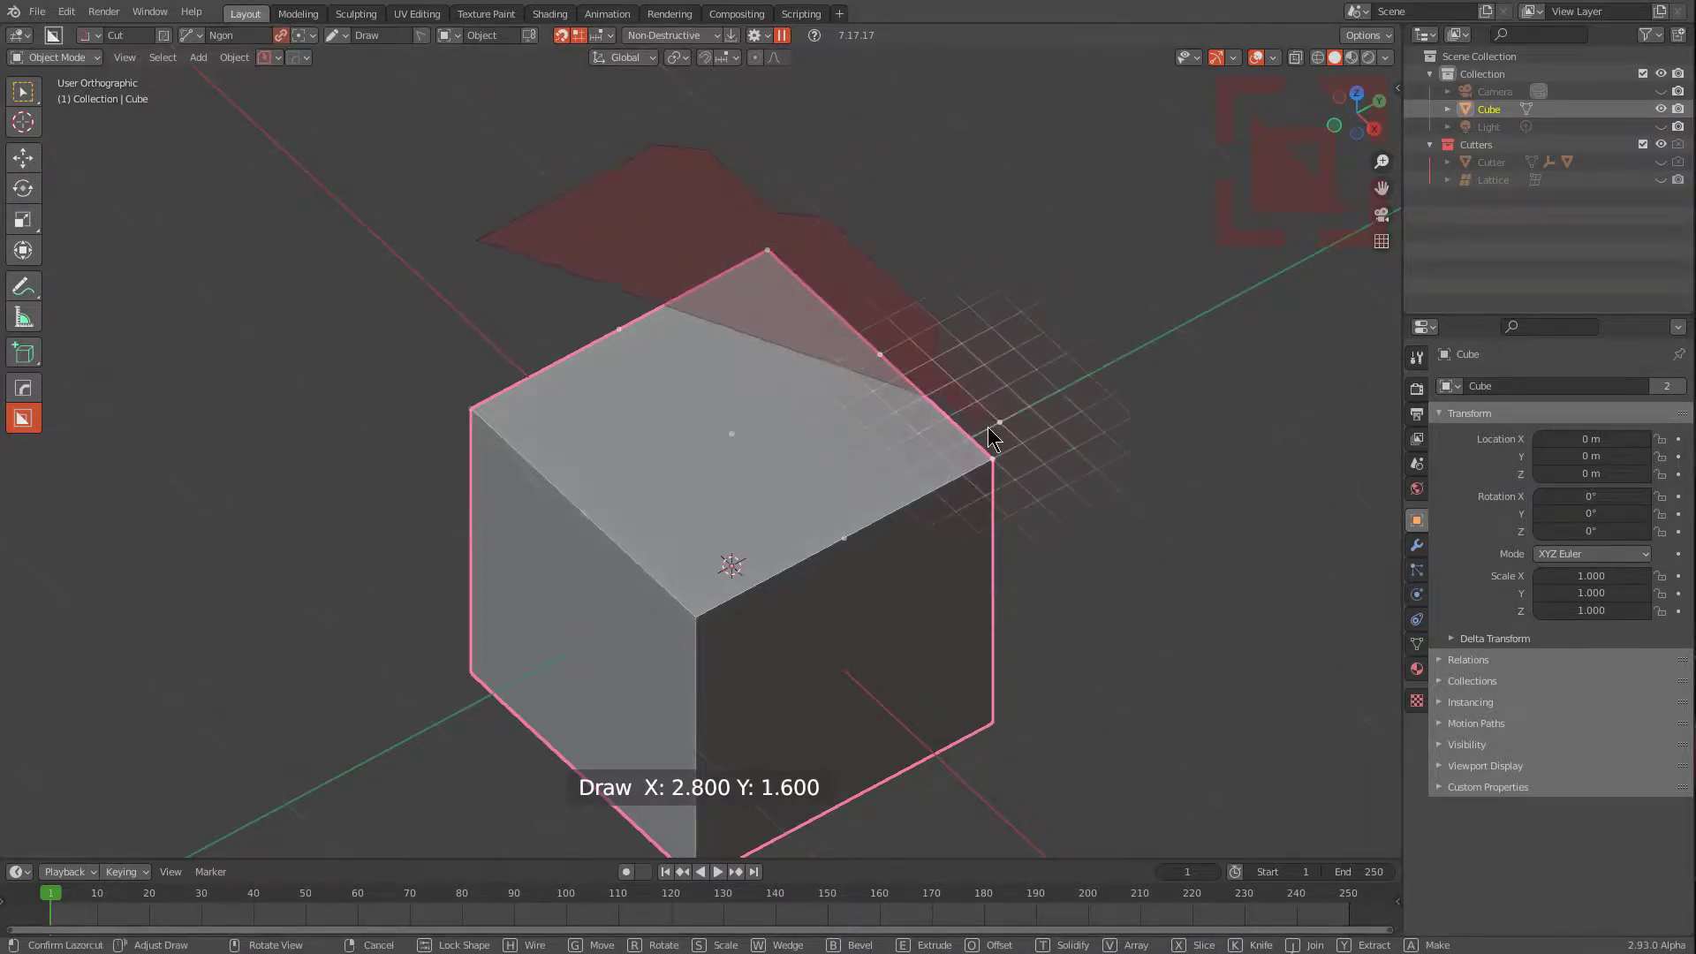
left_click(922, 476)
left_click(862, 470)
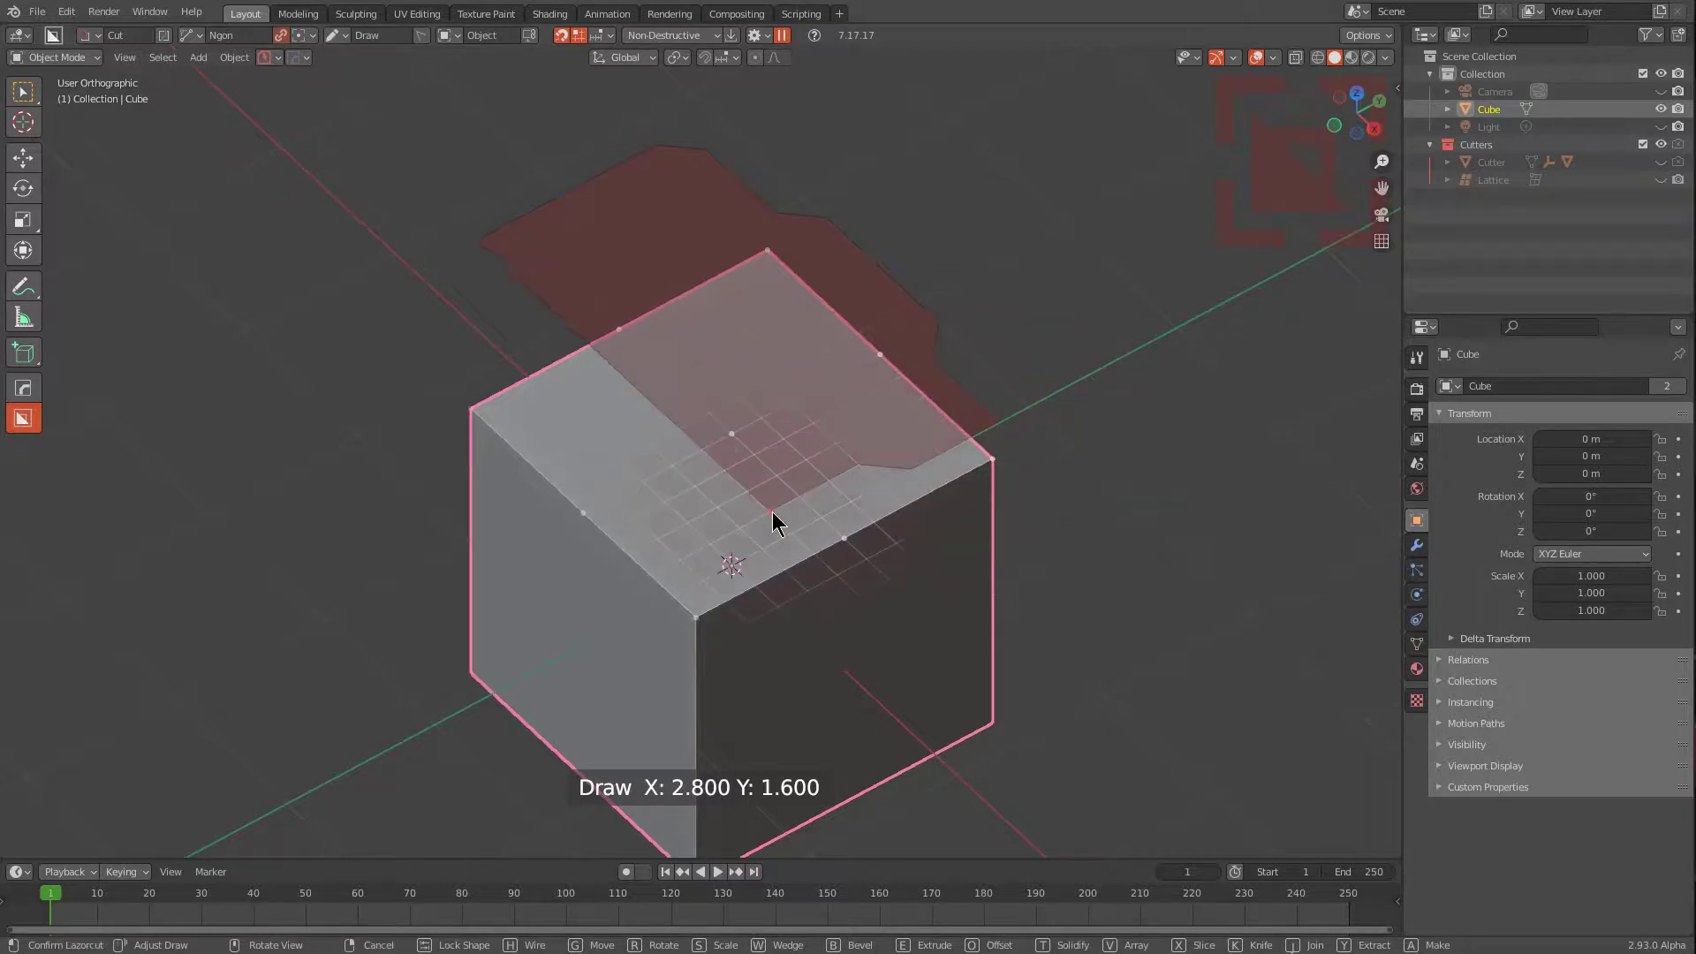
left_click(763, 551)
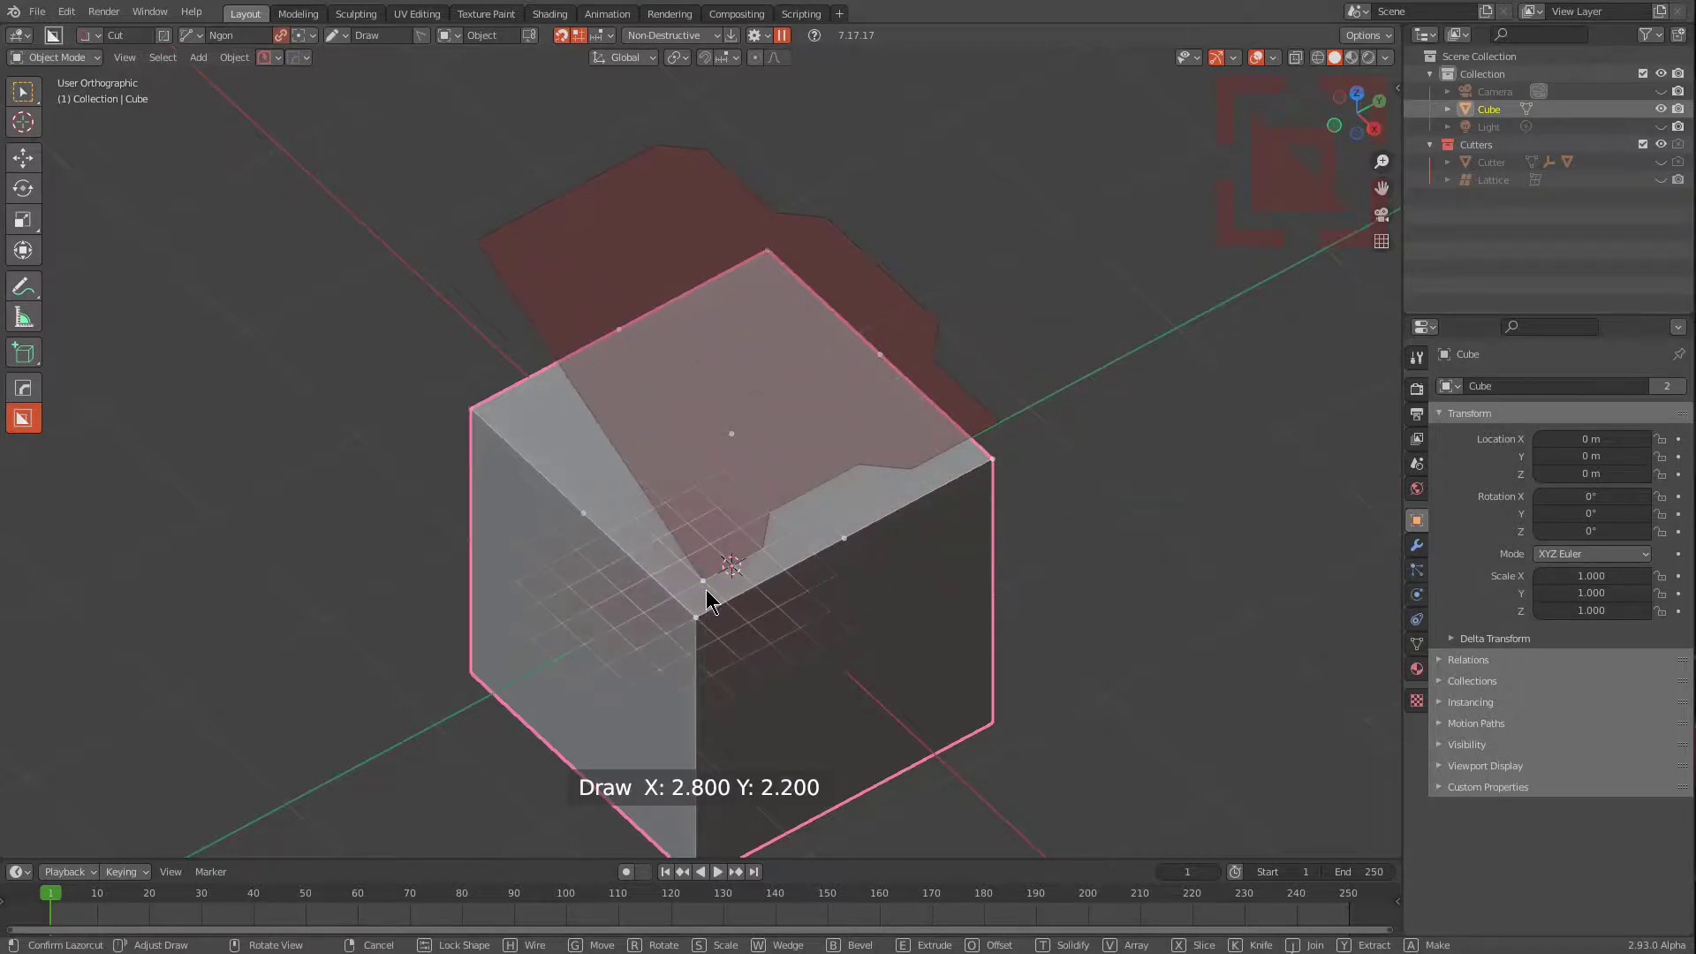
left_click(702, 590)
left_click(631, 511)
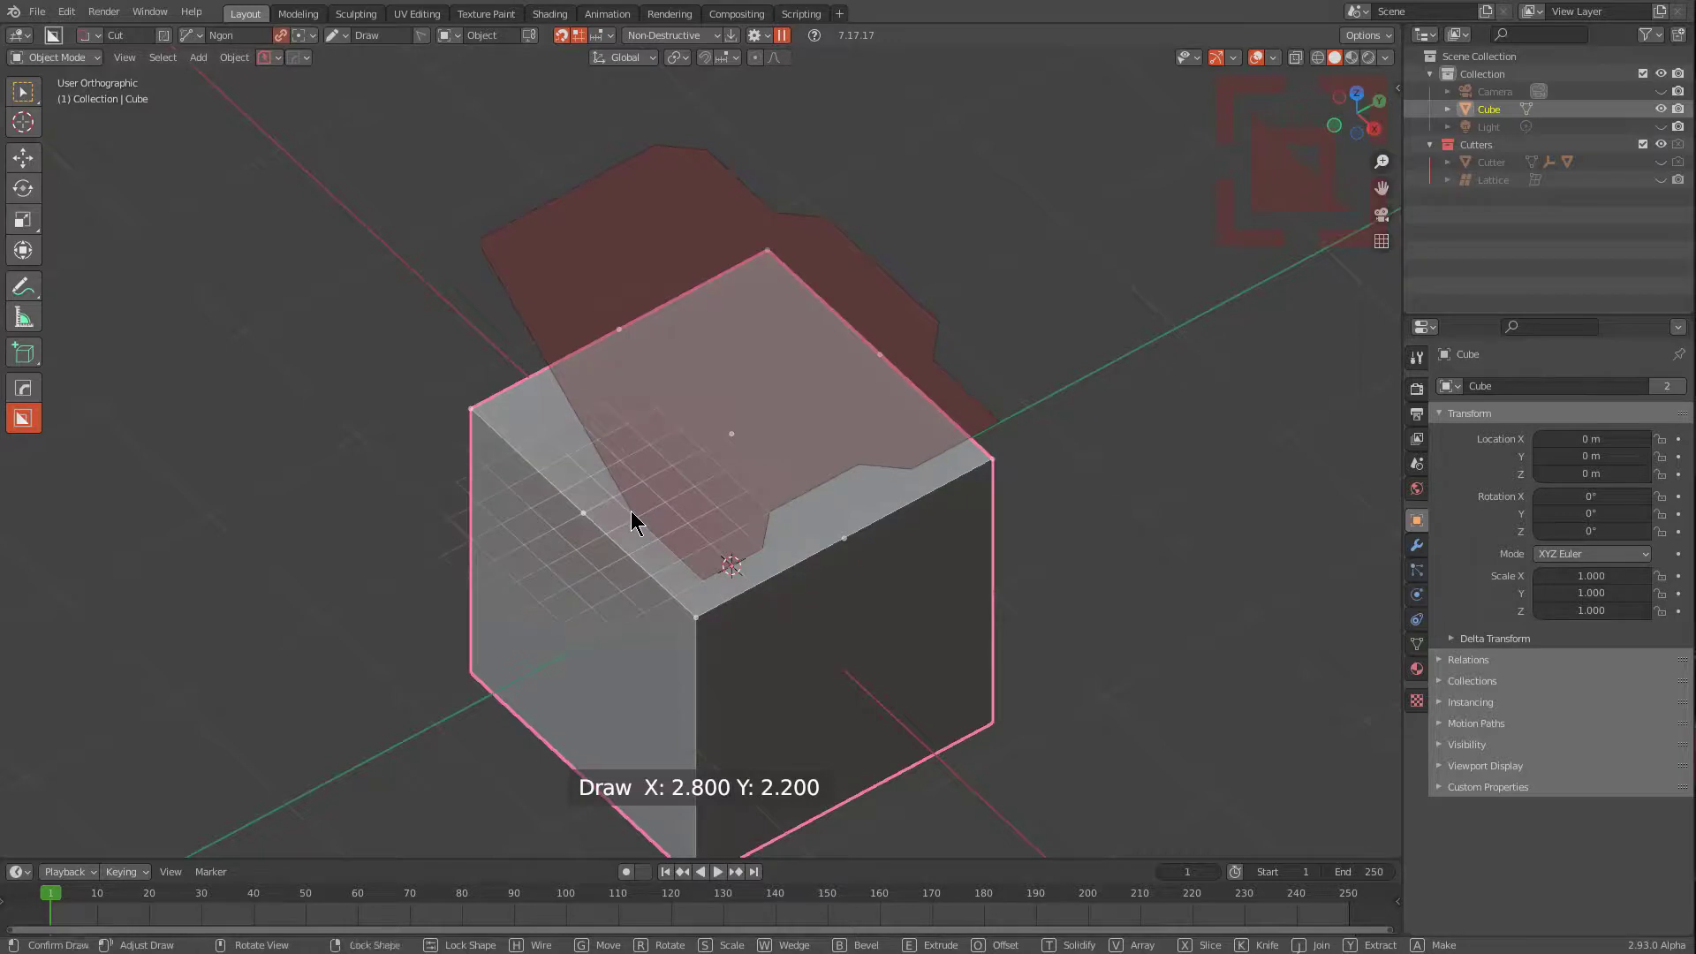
left_click(644, 481)
left_click(583, 431)
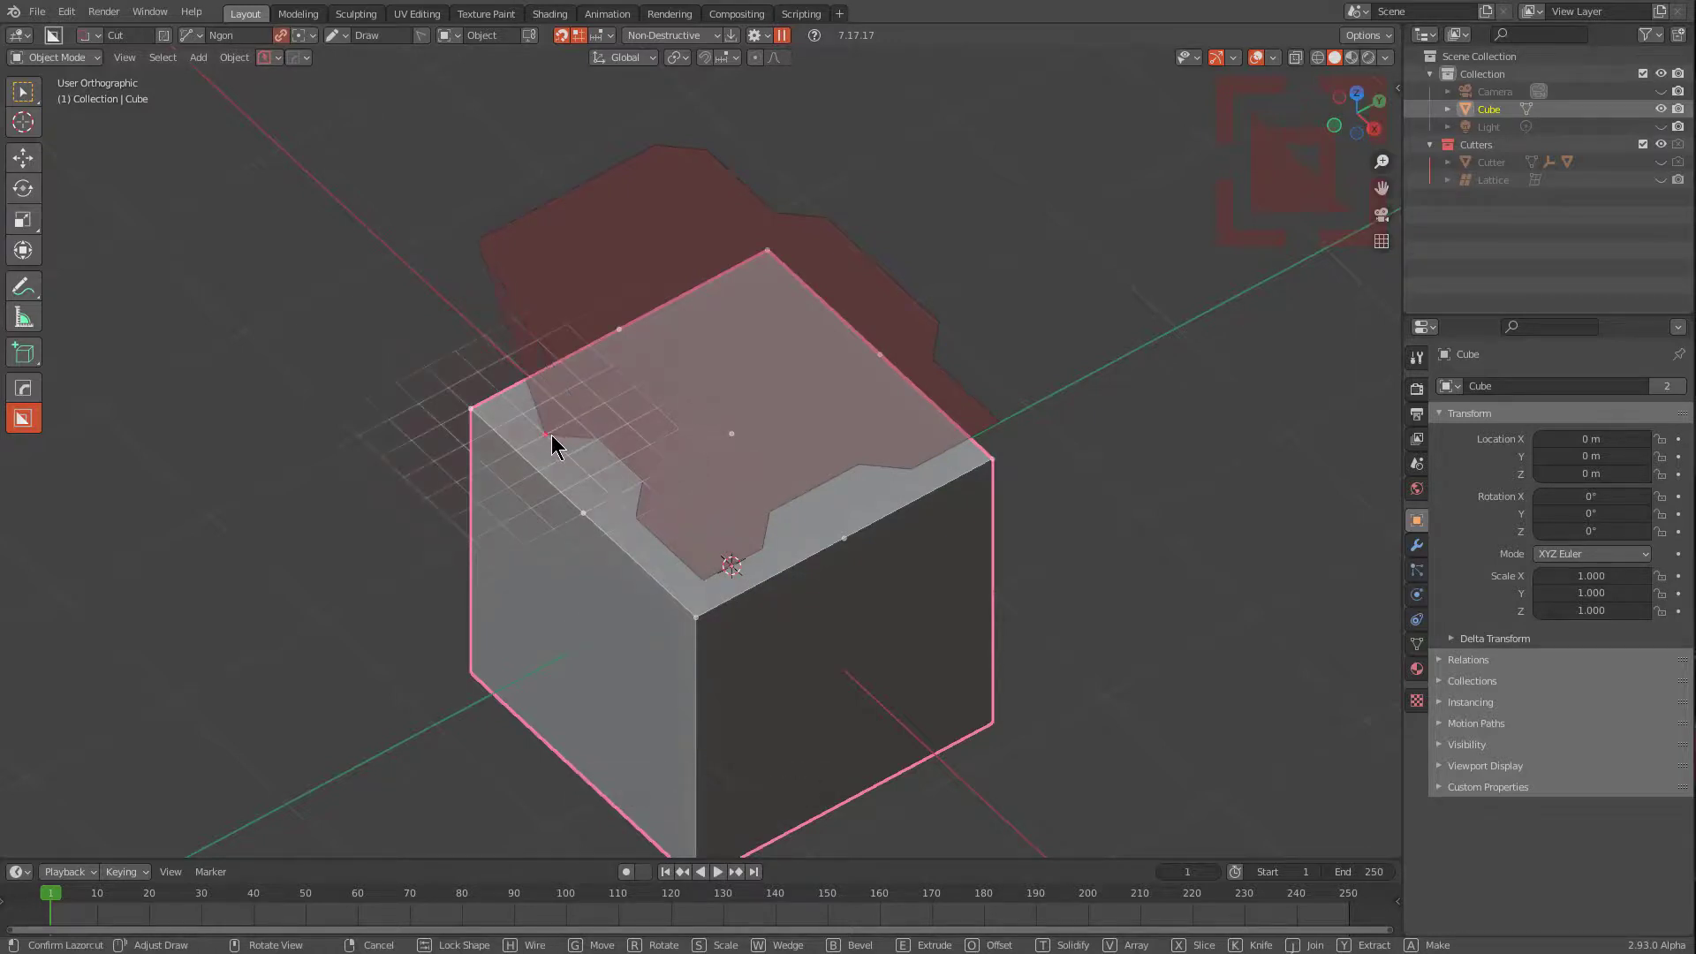
left_click(551, 435)
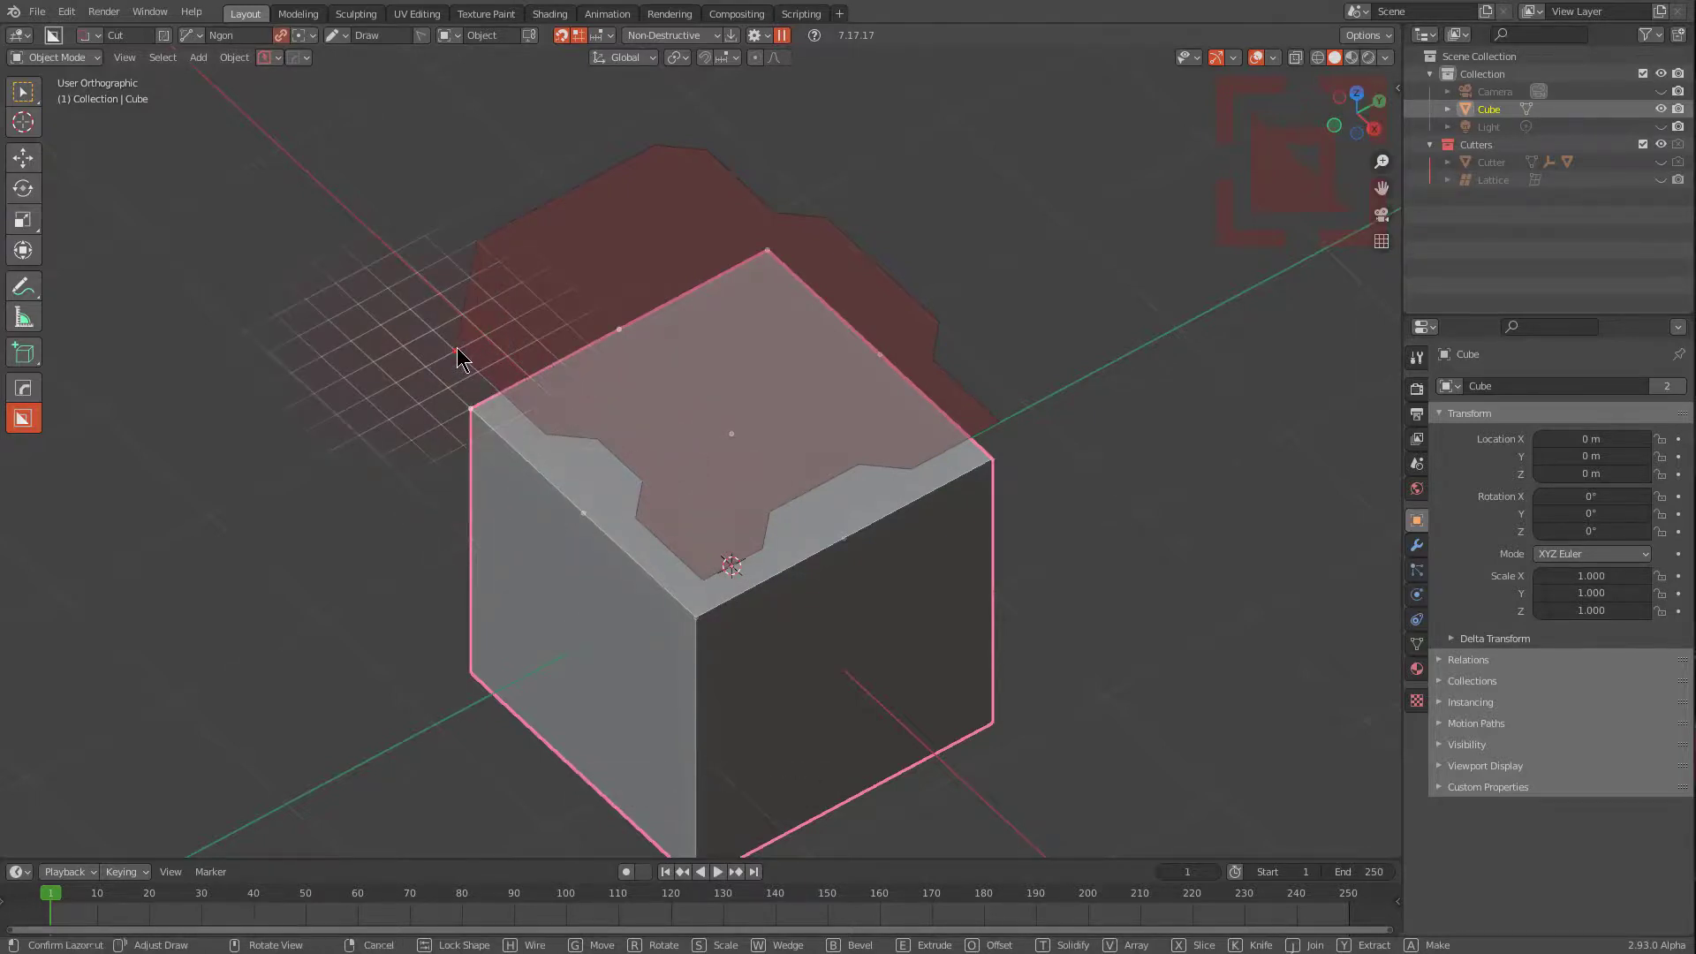
key("e")
left_click(472, 381)
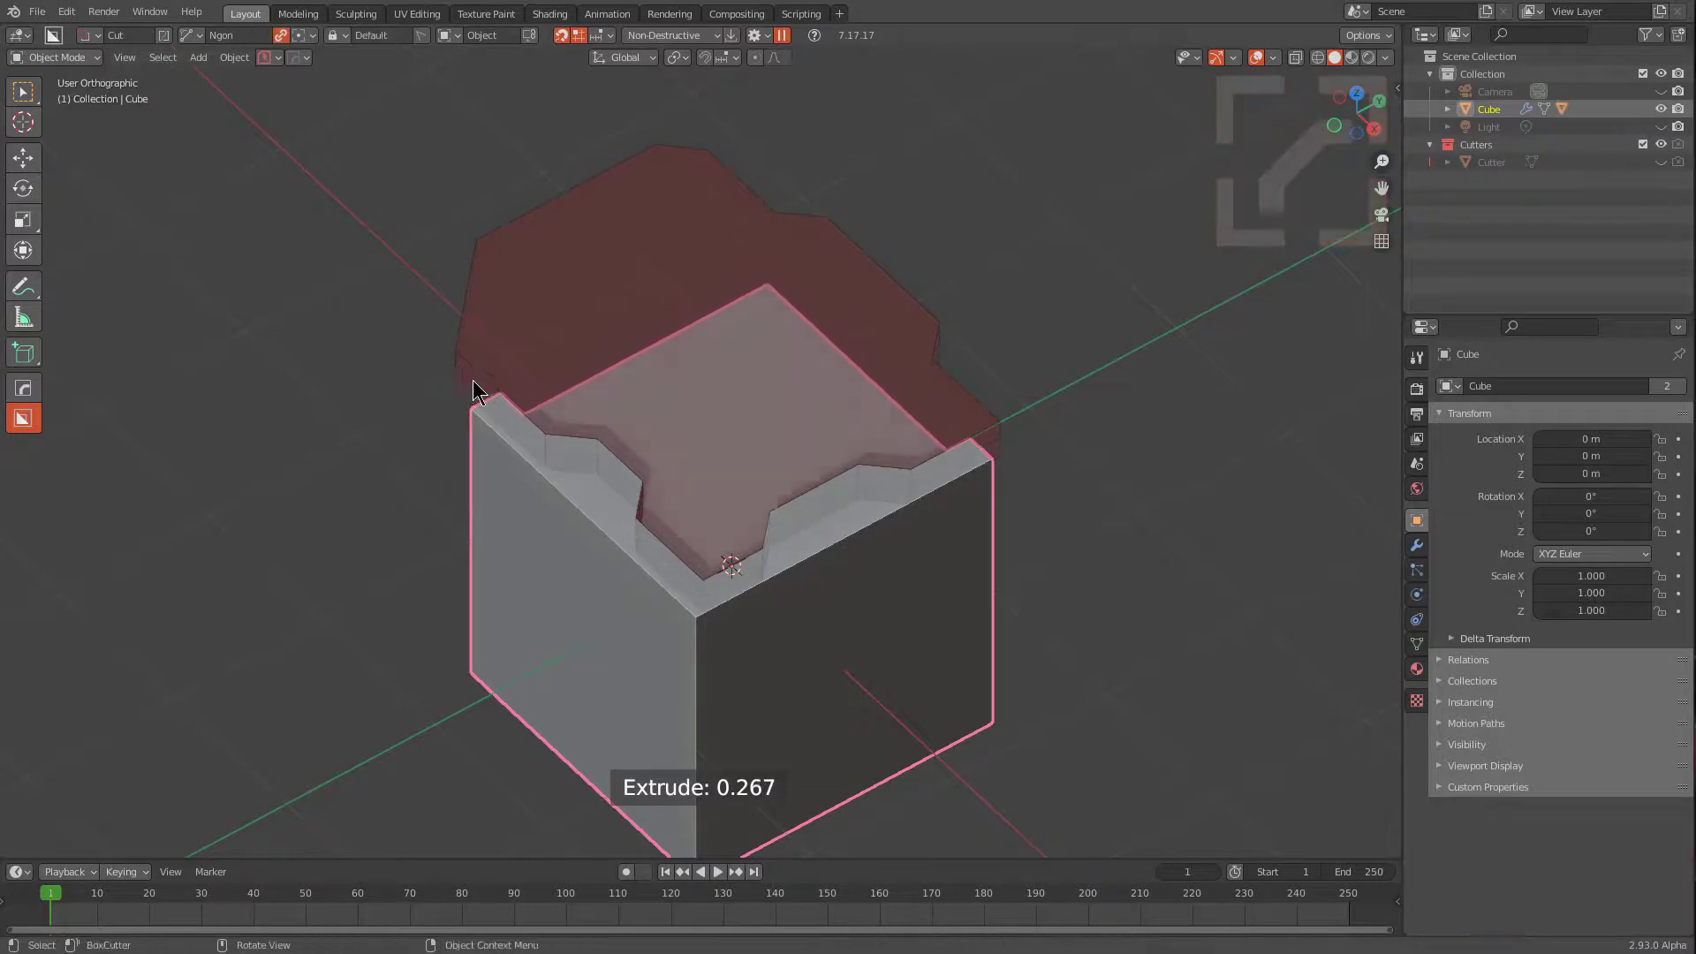
Cut a grid-snapped ngon about 2.2 by 1.4 m, stepped along its upper edge, about 0.23 m deep into the cube's front-right face.
scroll(876, 559, "down", 2)
middle_click_drag(876, 558, 786, 514)
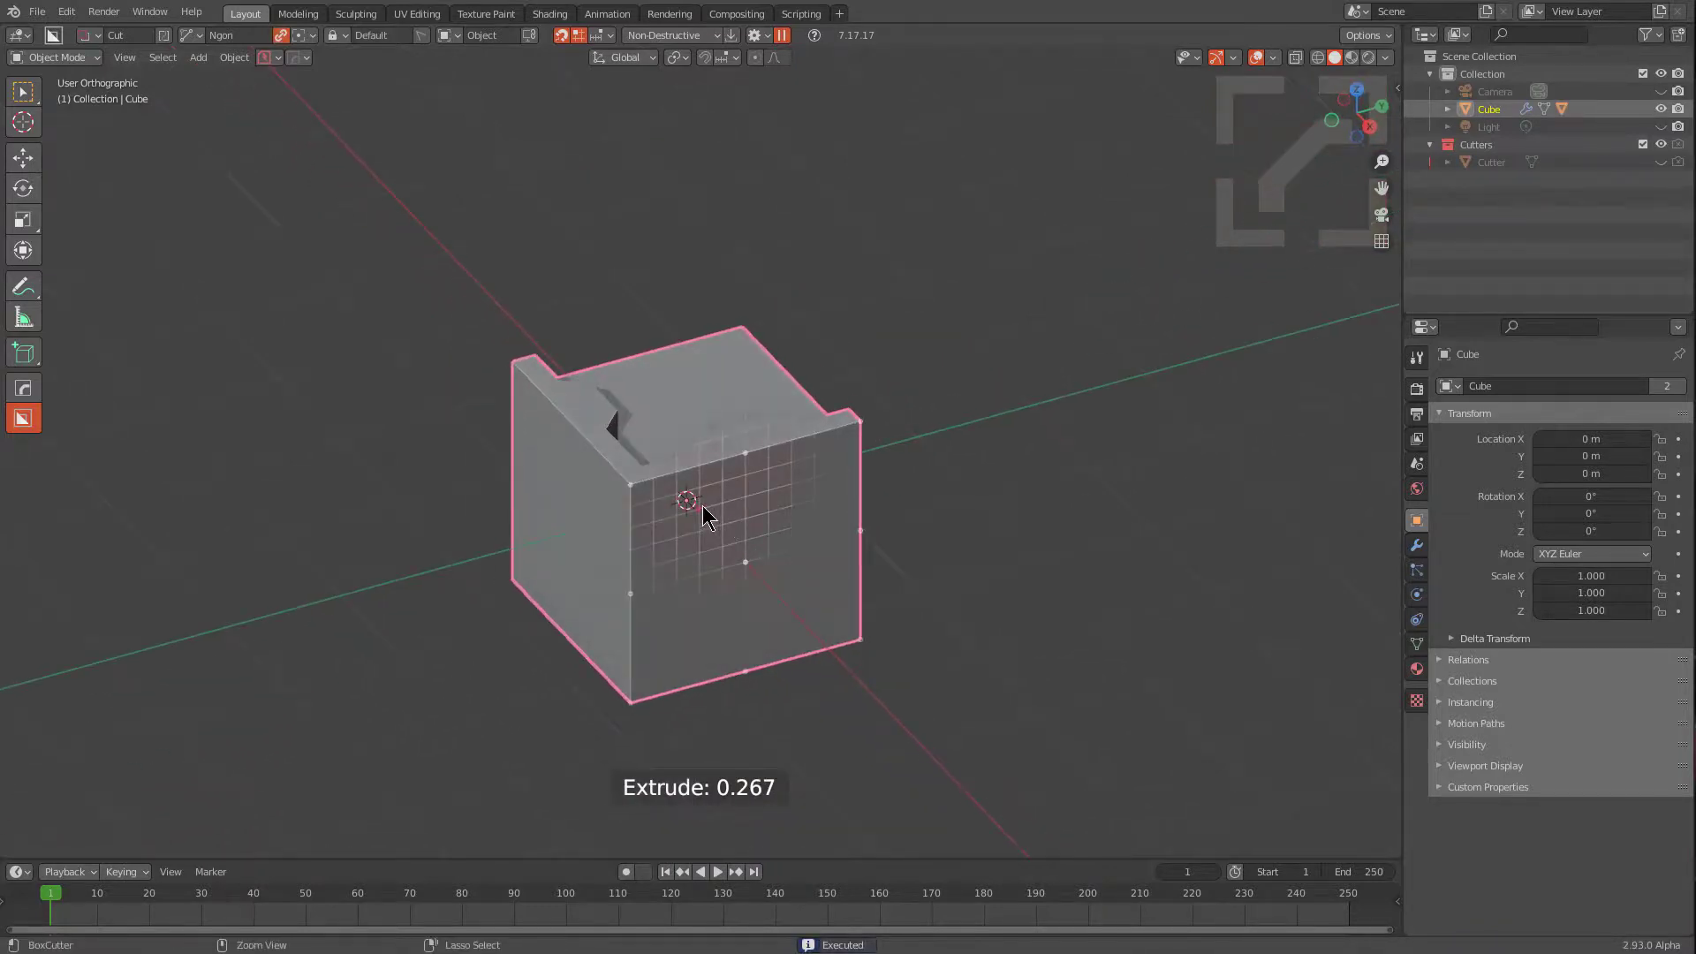
mouse_move(702, 505)
left_mouse_down("ctrl")
mouse_move(825, 503)
mouse_move(866, 477)
left_mouse_up("ctrl")
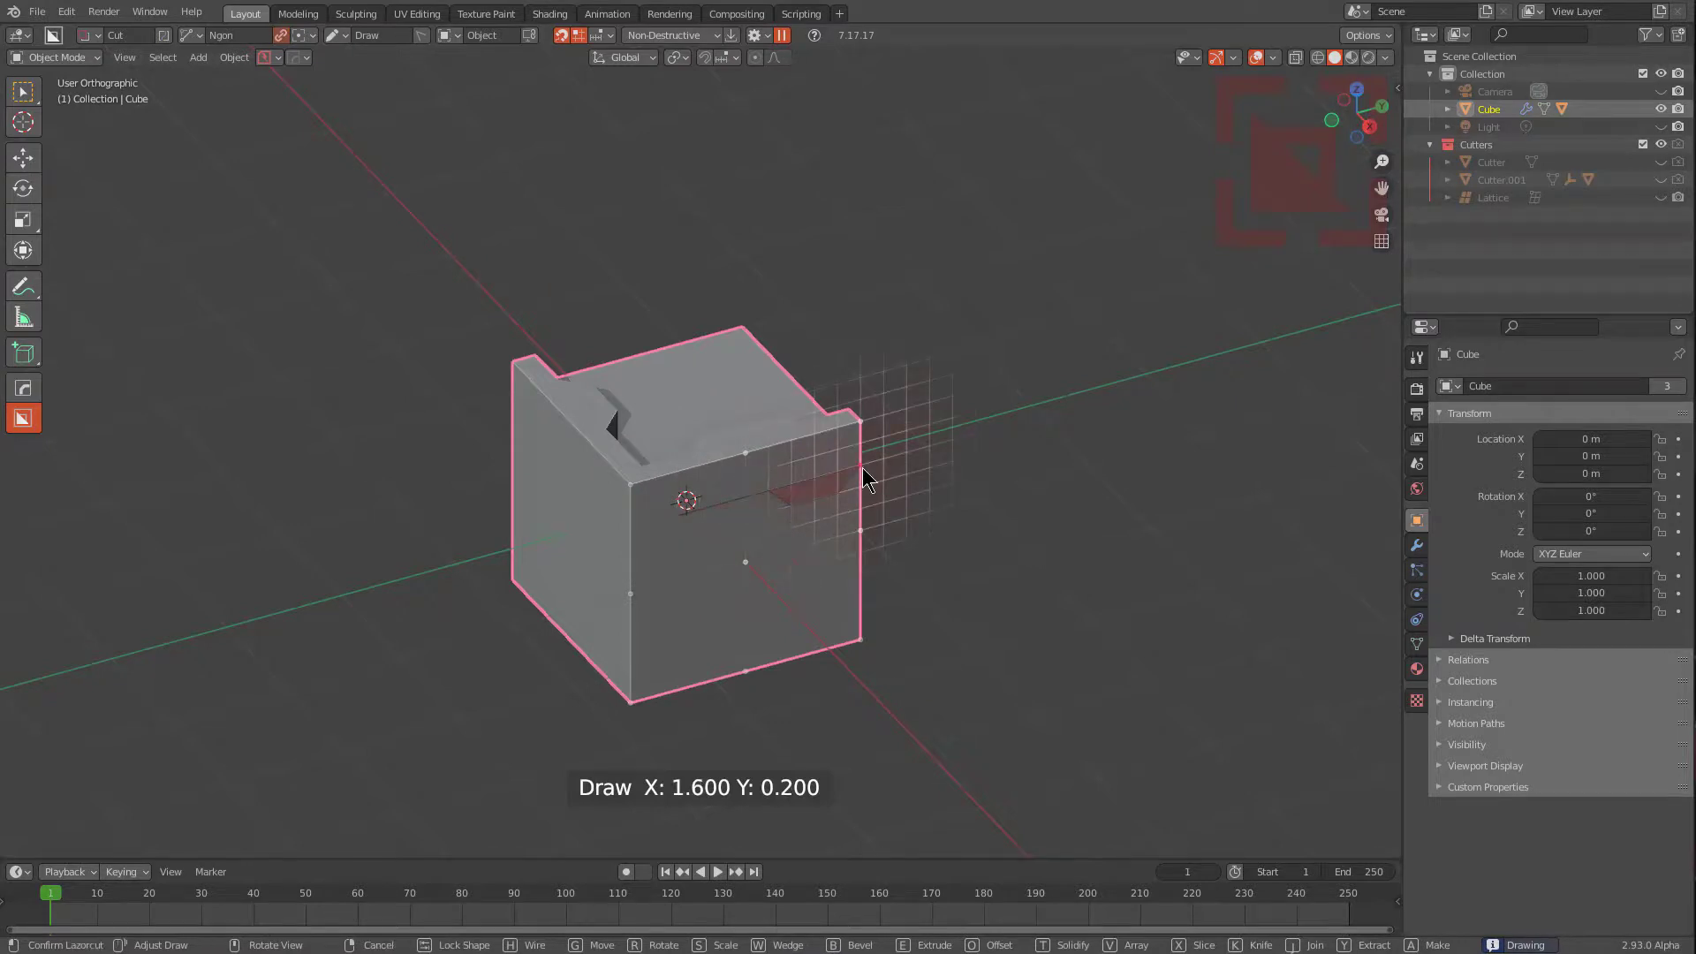
left_click(873, 463)
left_click(925, 455)
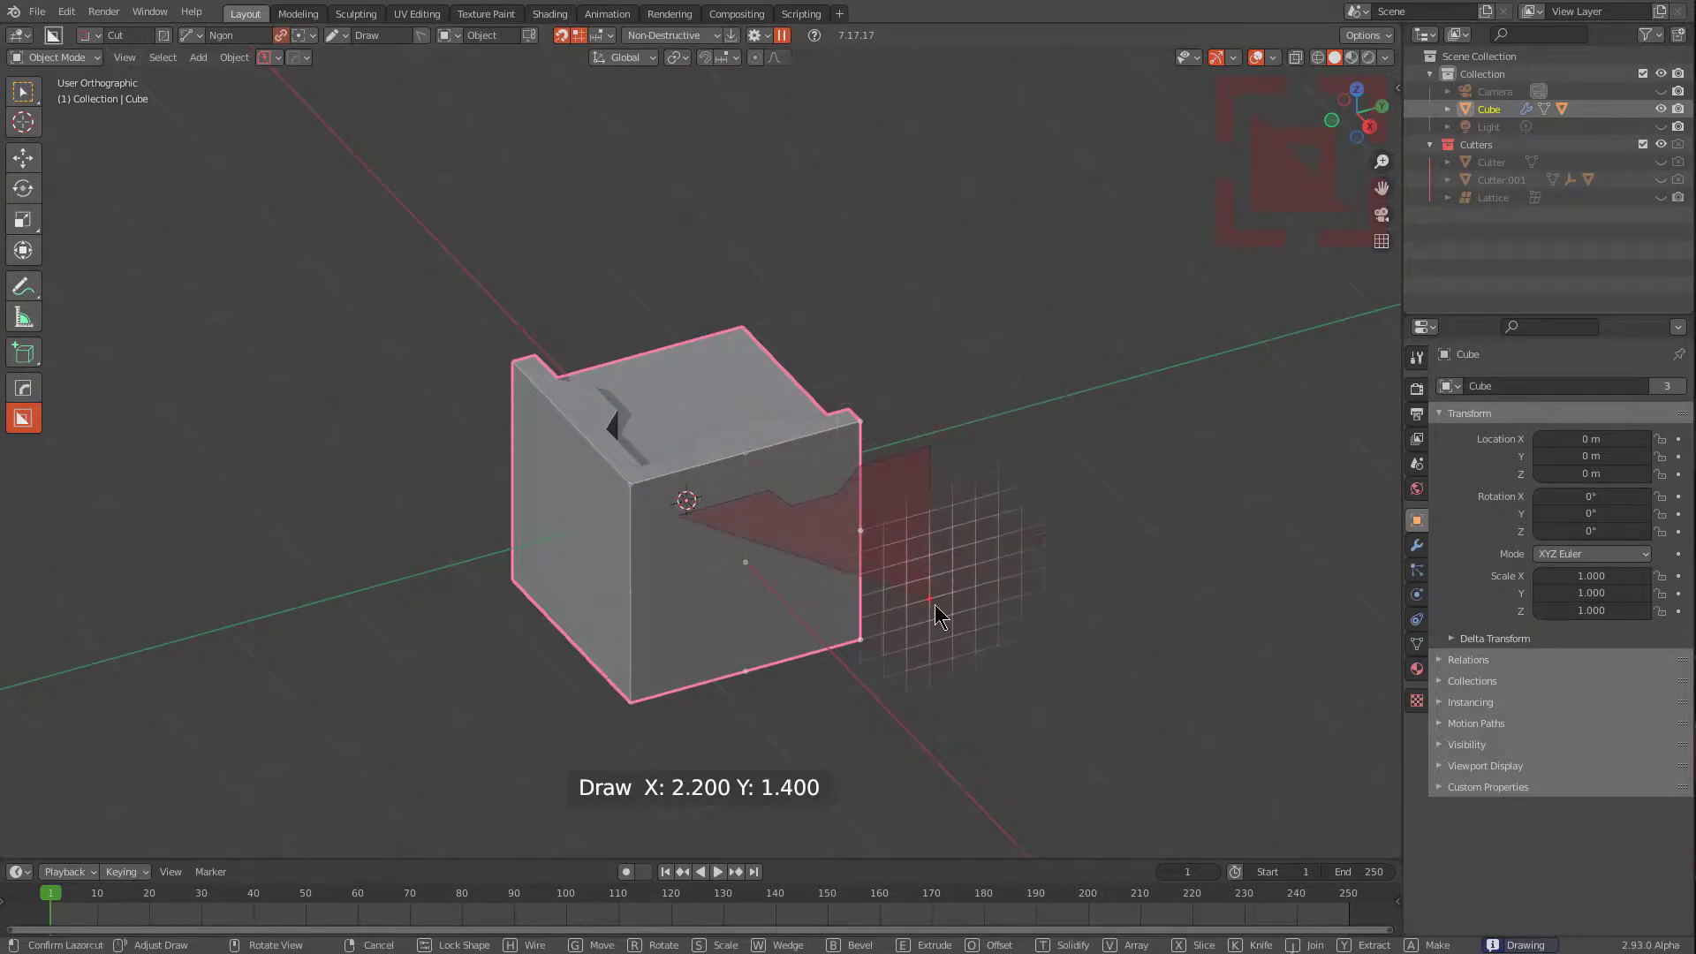
left_click(938, 608)
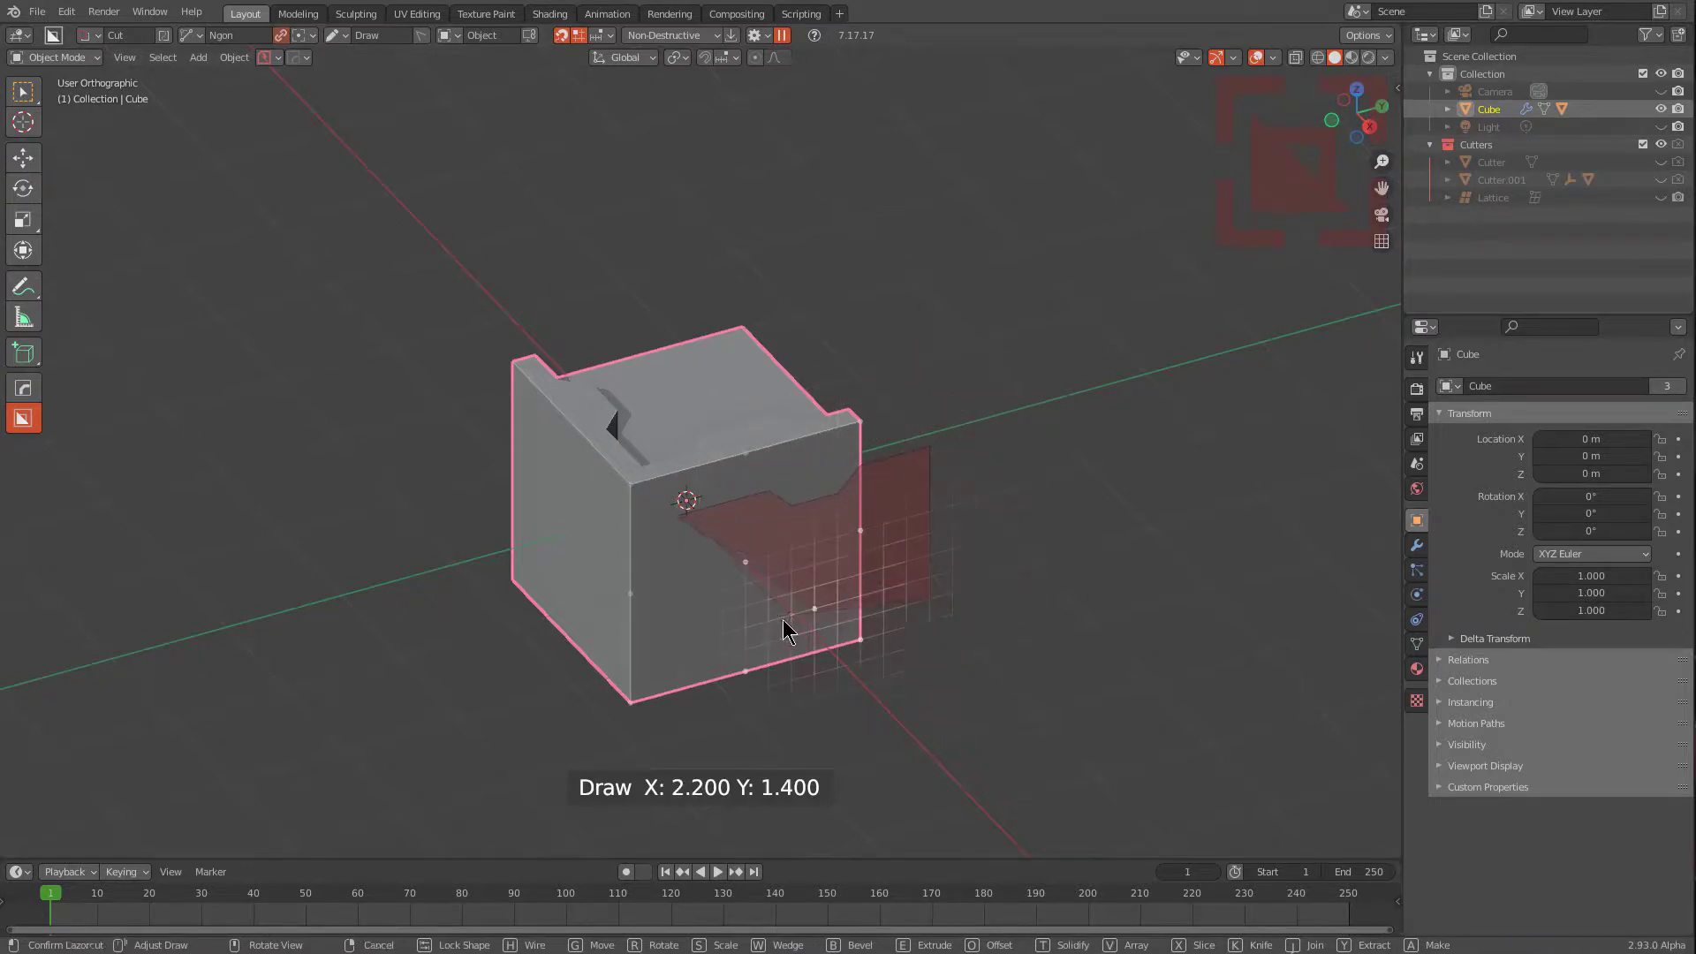
key("e")
left_click(659, 655)
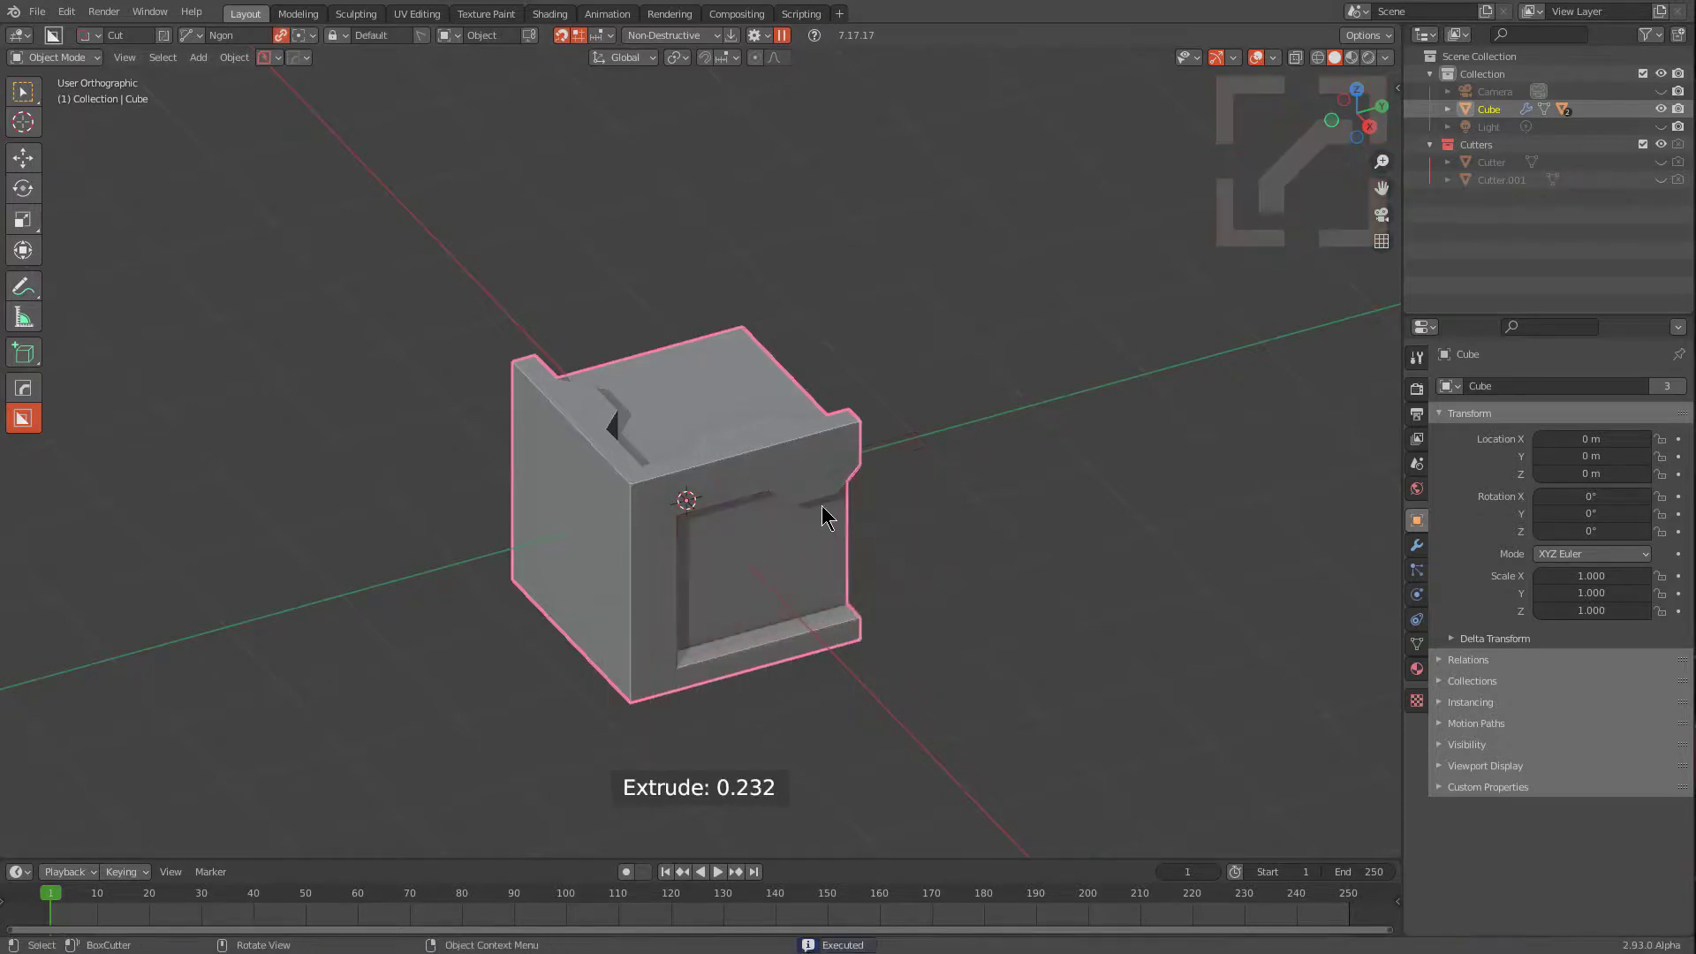
Draw a grid-snapped ngon about 2.2 by 2.2 m, stepped along its upper edge, around the recess in the front-right face and start offsetting it.
middle_click_drag(752, 499, 769, 485)
key("ctrl")
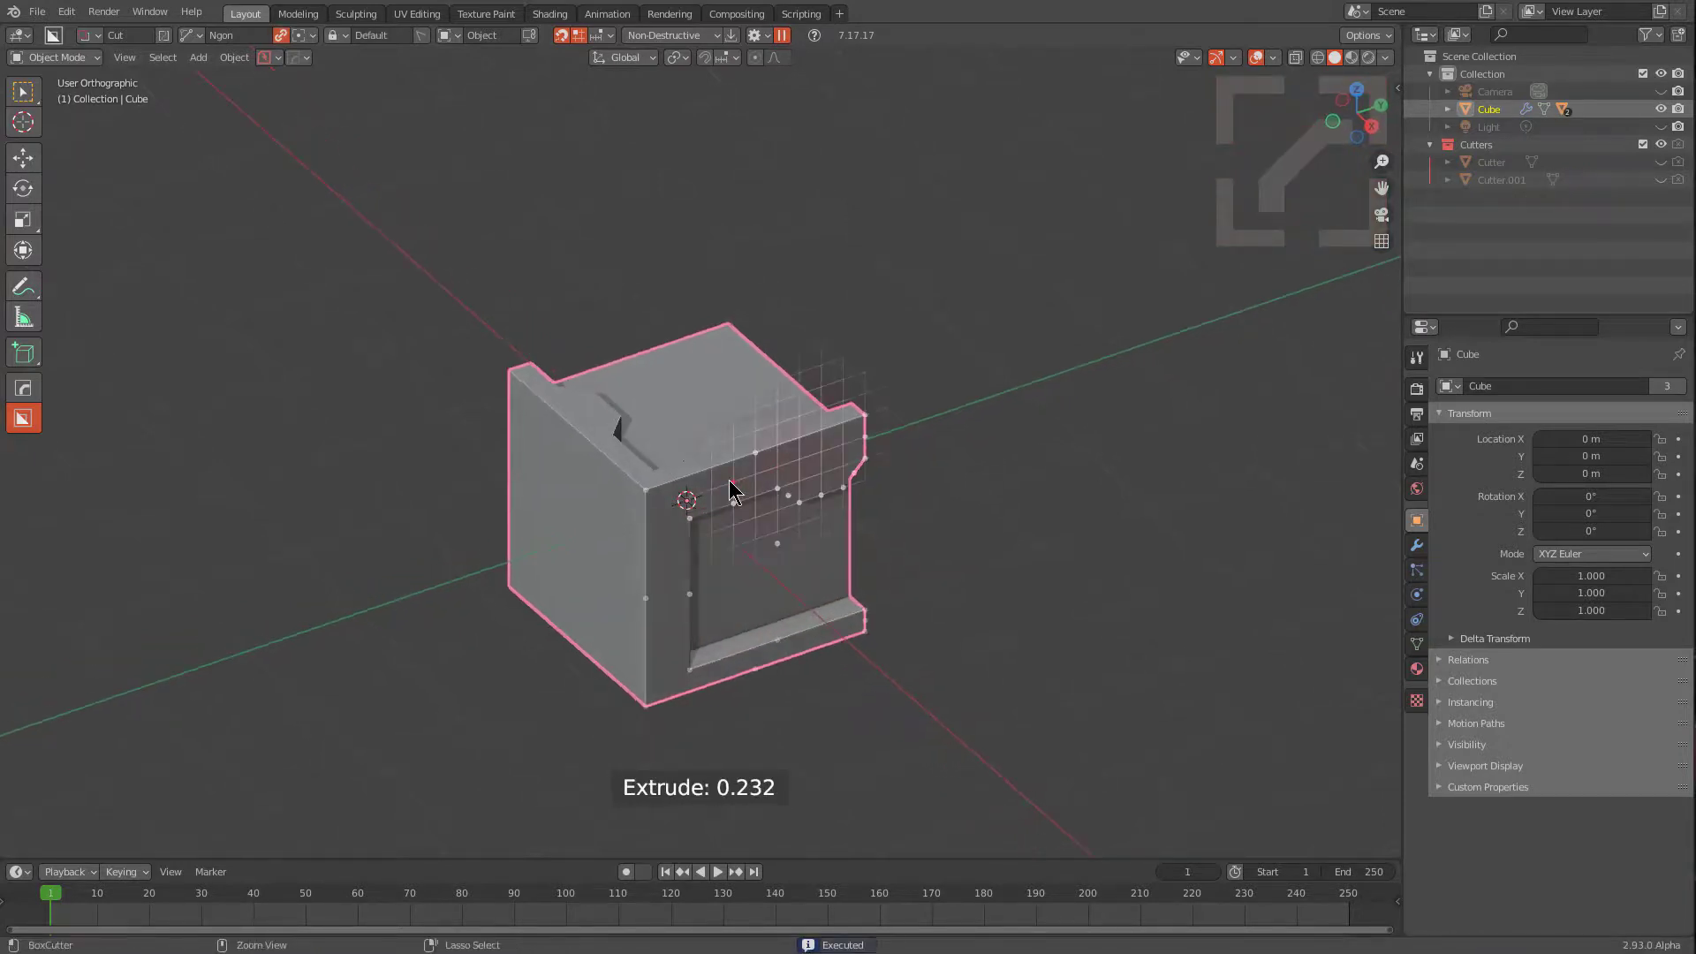
left_click(672, 504, "ctrl")
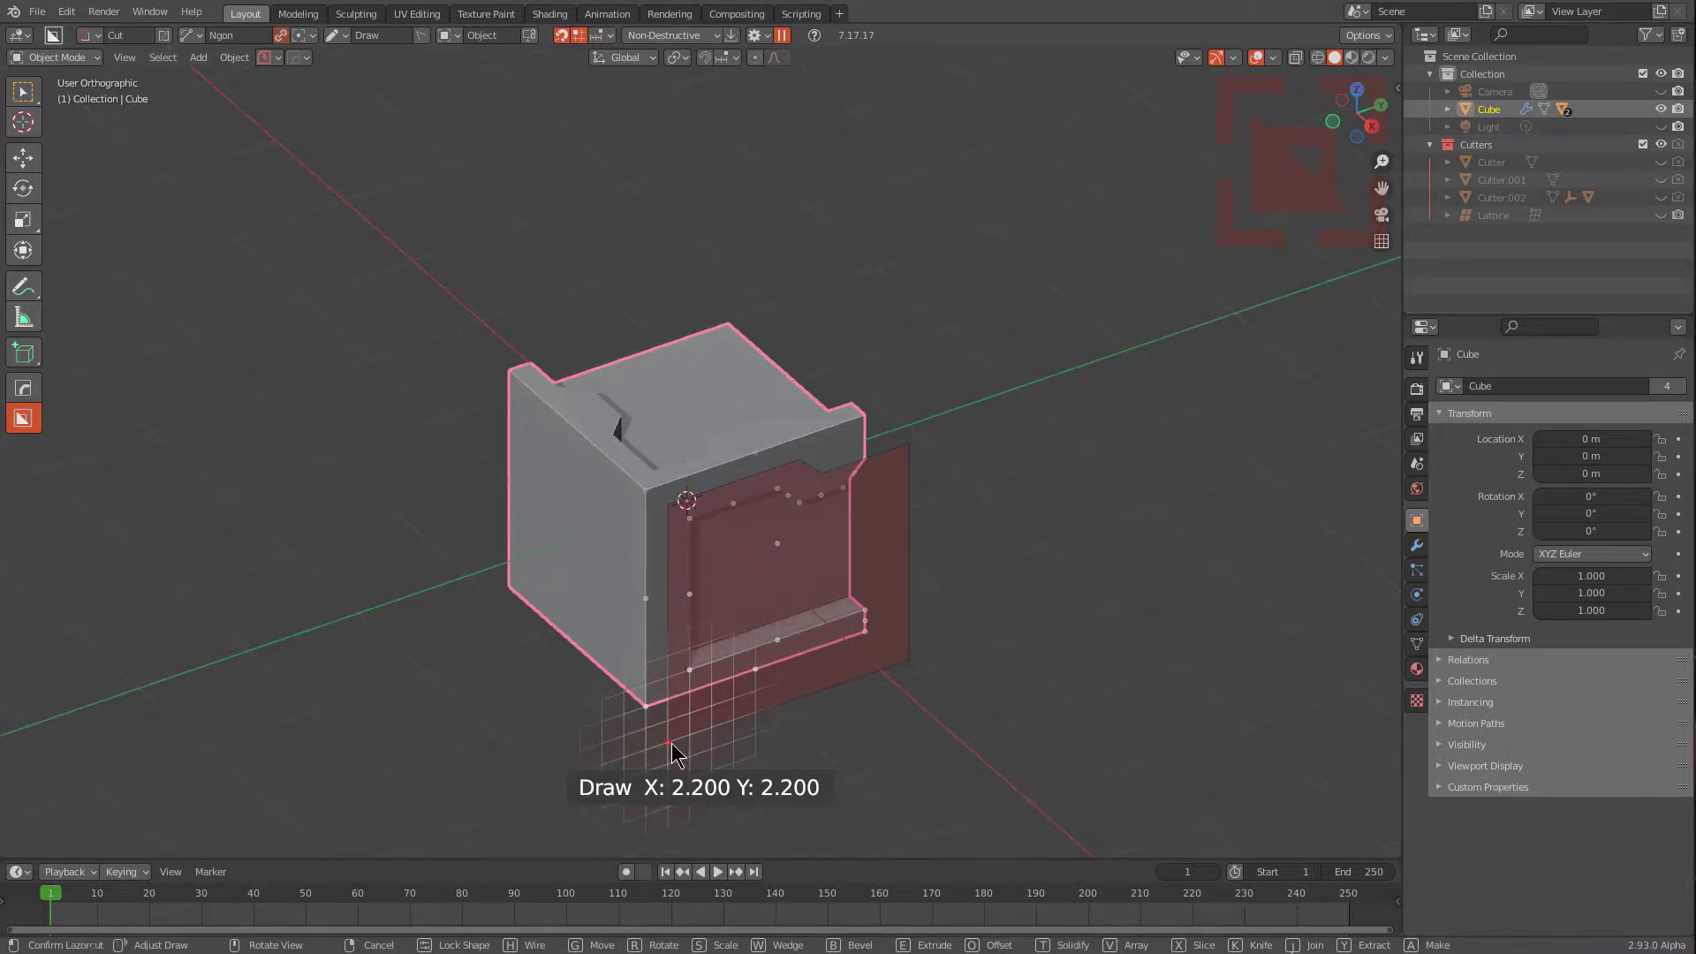
left_click(671, 743)
key("o")
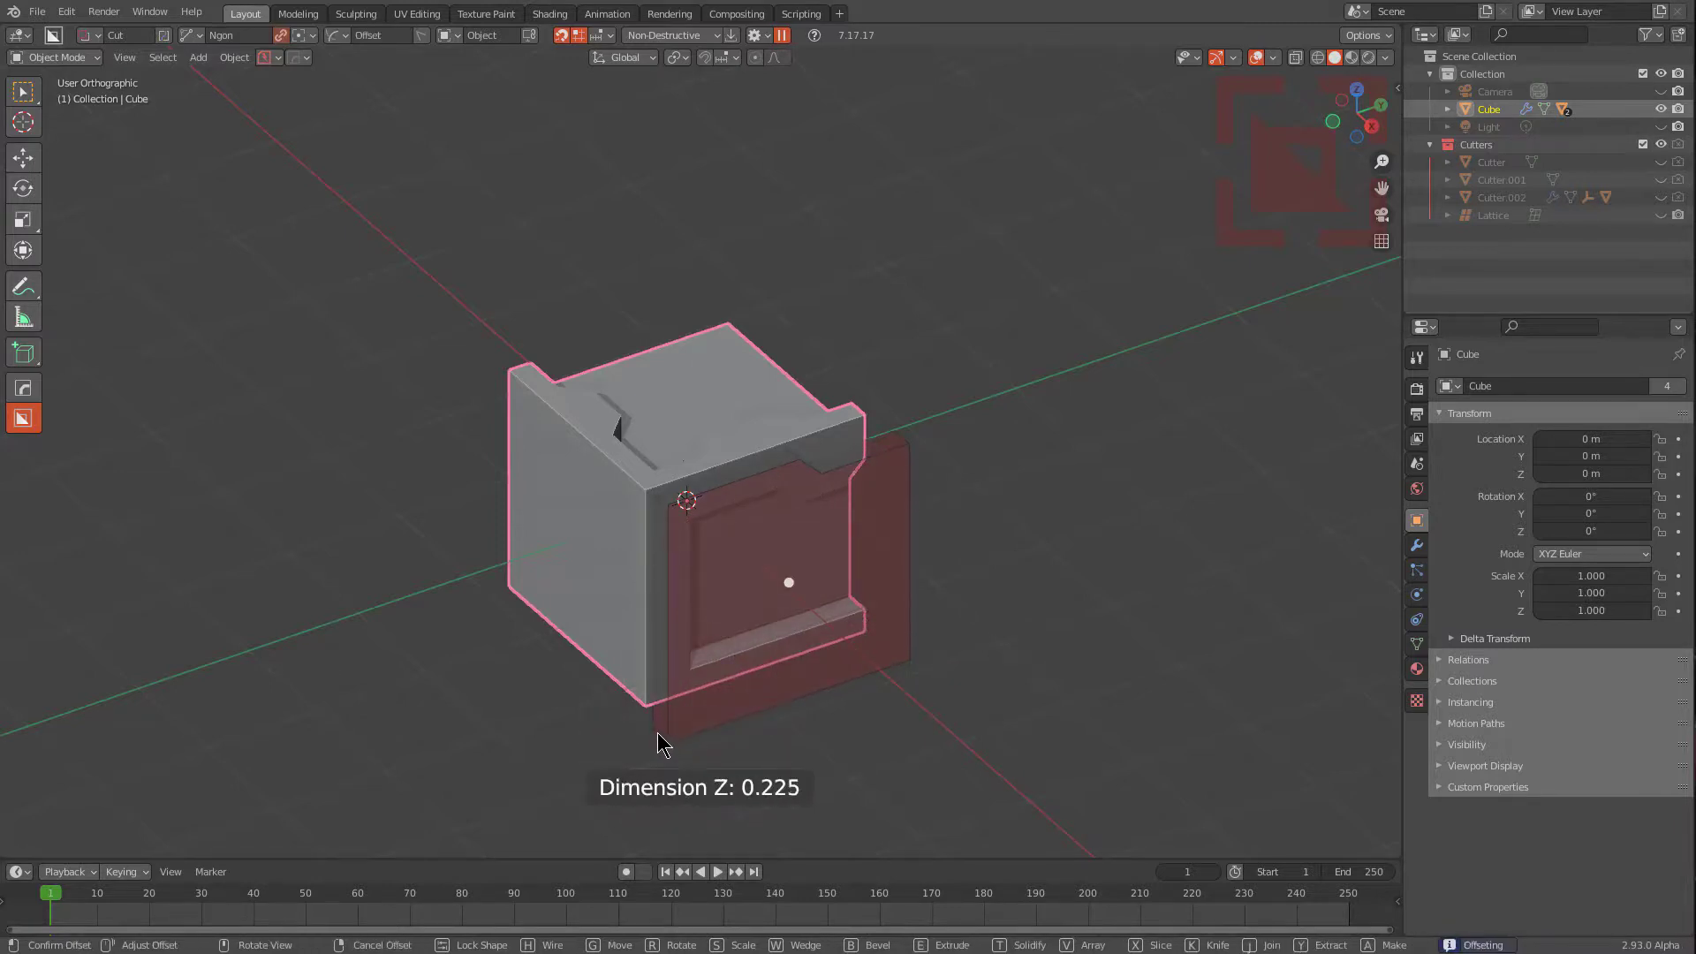
Lock the ngon cutter for adjustment, extrude it about 0.125 m deep, and finish the cut with the cutter kept visible and live.
key("Tab")
middle_click_drag(765, 624, 655, 453)
middle_click_drag(788, 359, 792, 484)
key("g")
key("Tab")
key("e")
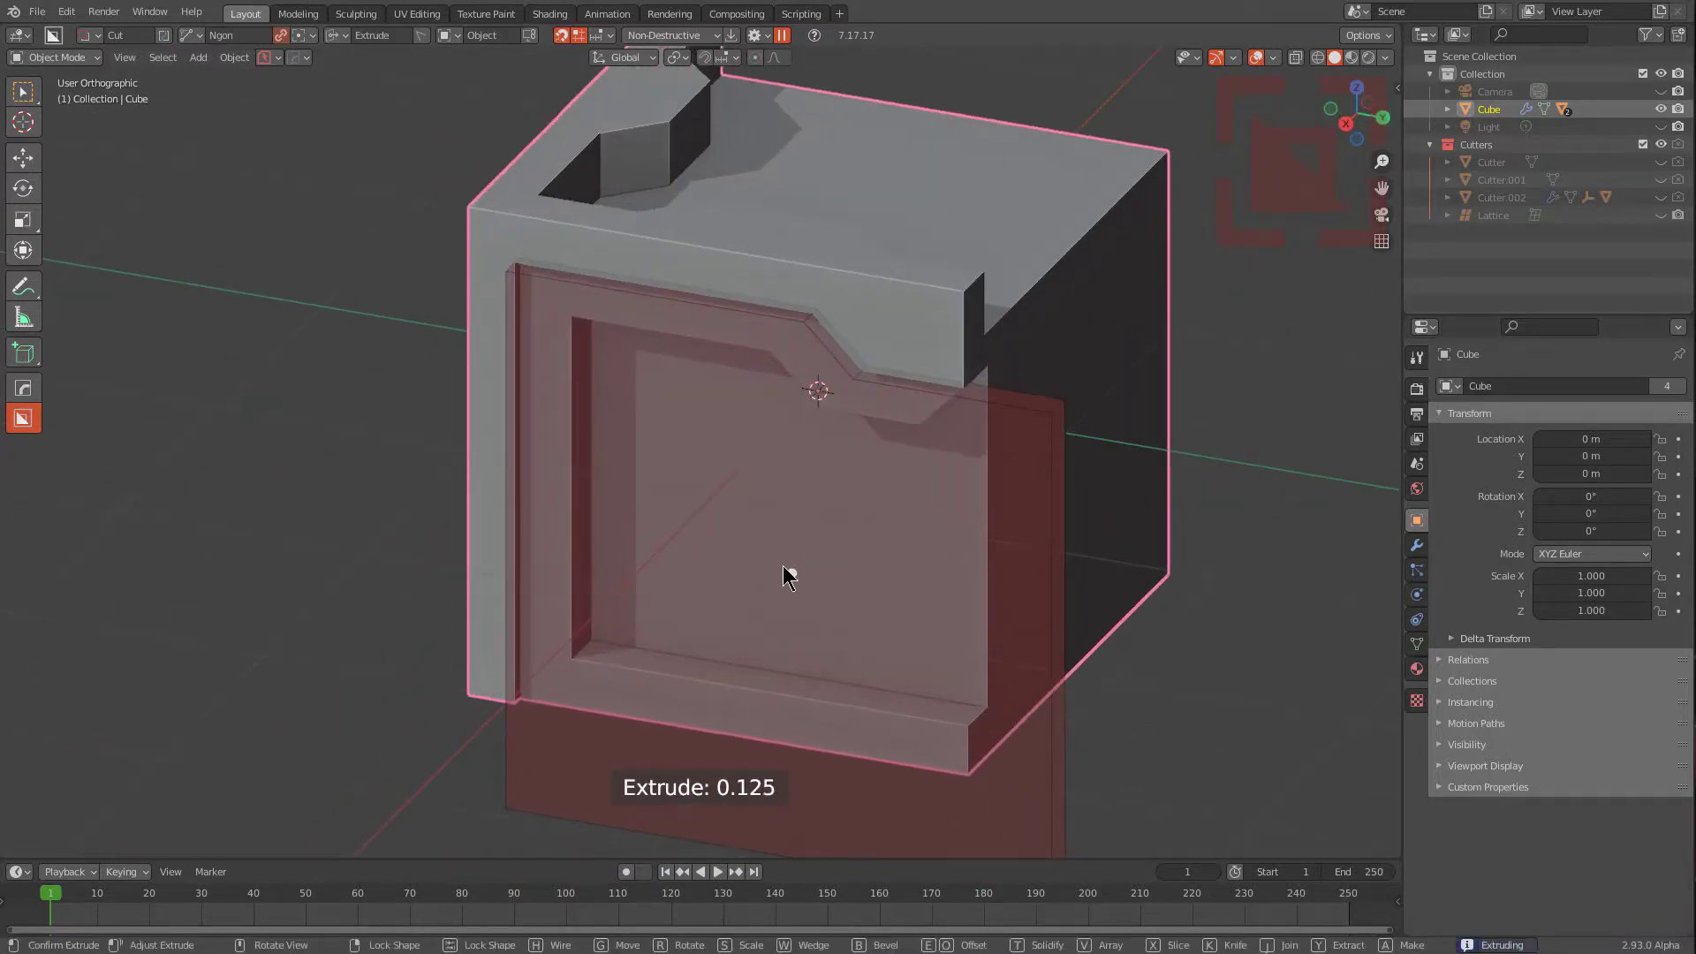
key("Tab")
left_click(817, 336)
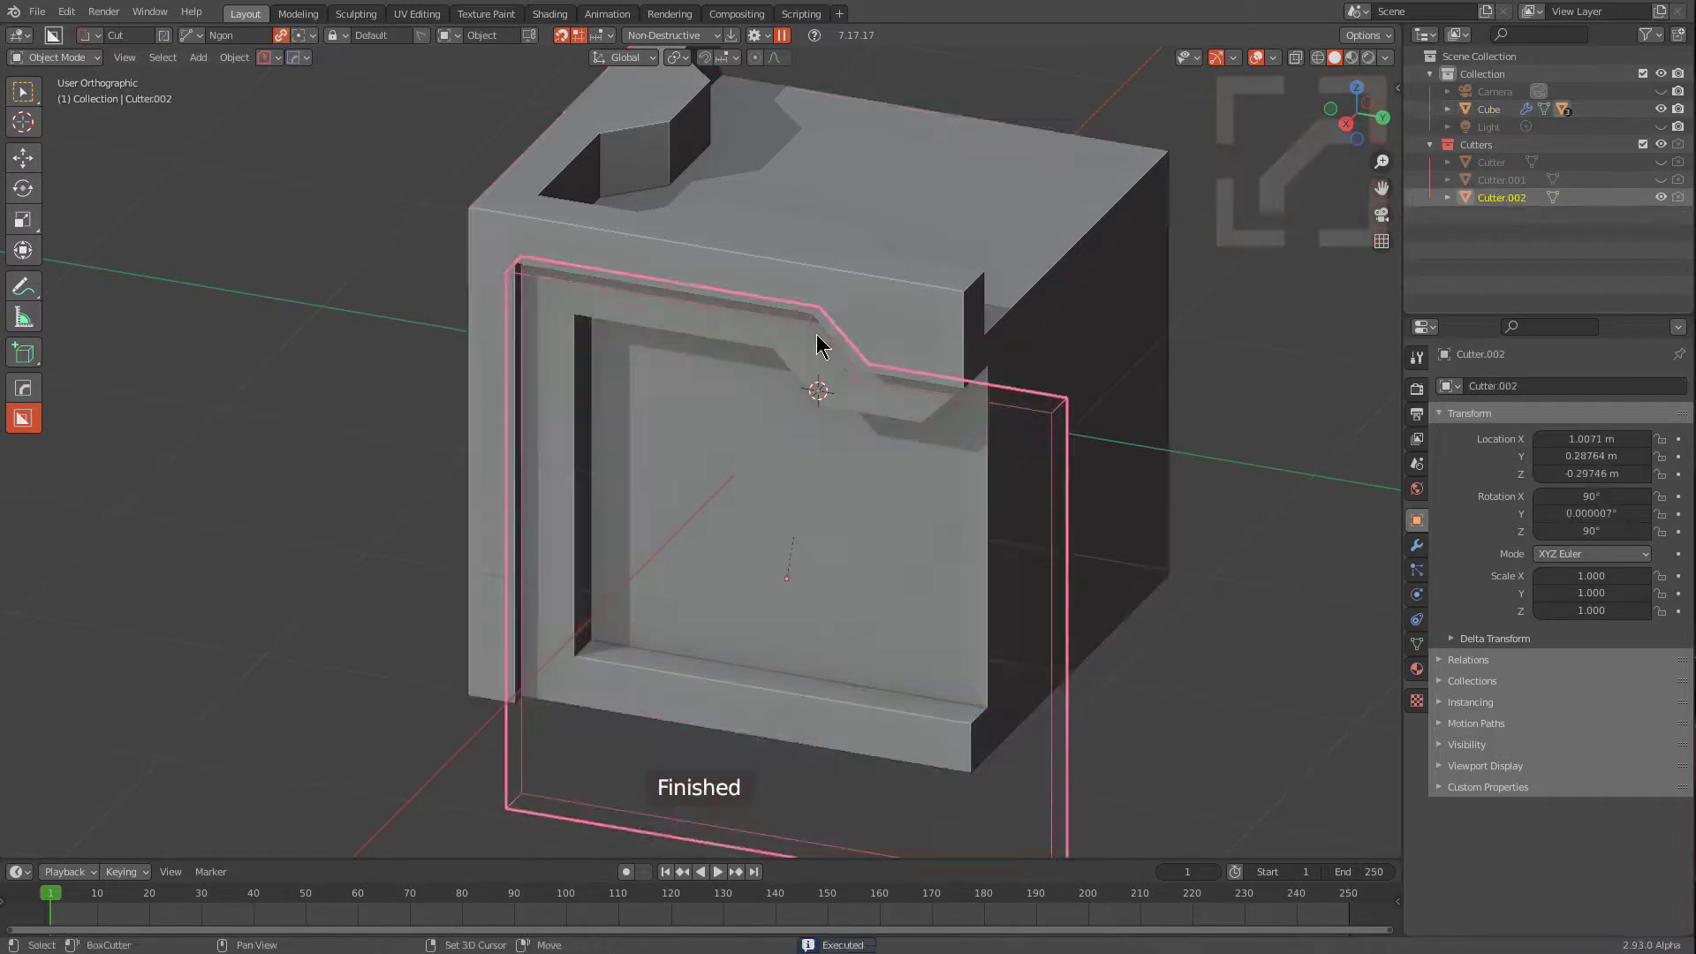
Select the cube and turn on the wireframe overlay in the viewport.
left_click(867, 285)
key("shift+v")
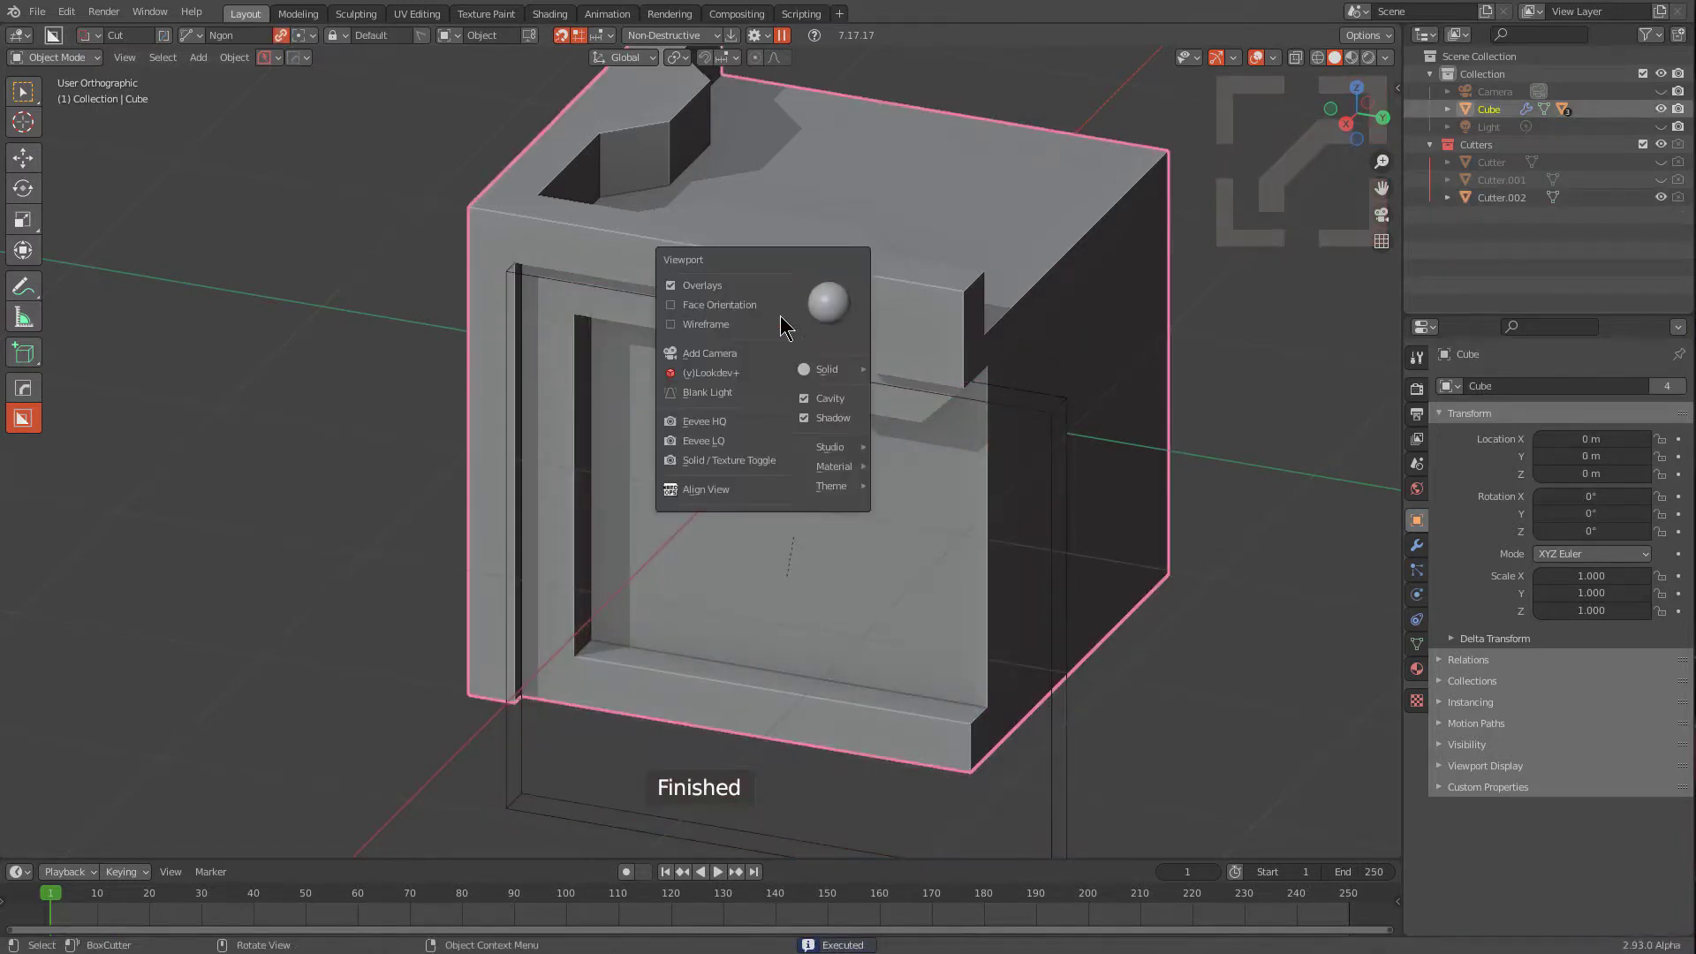
middle_click_drag(705, 326, 802, 220)
Try to move the visible live cutter along the global Y axis, and clear the selection.
left_click(1184, 346)
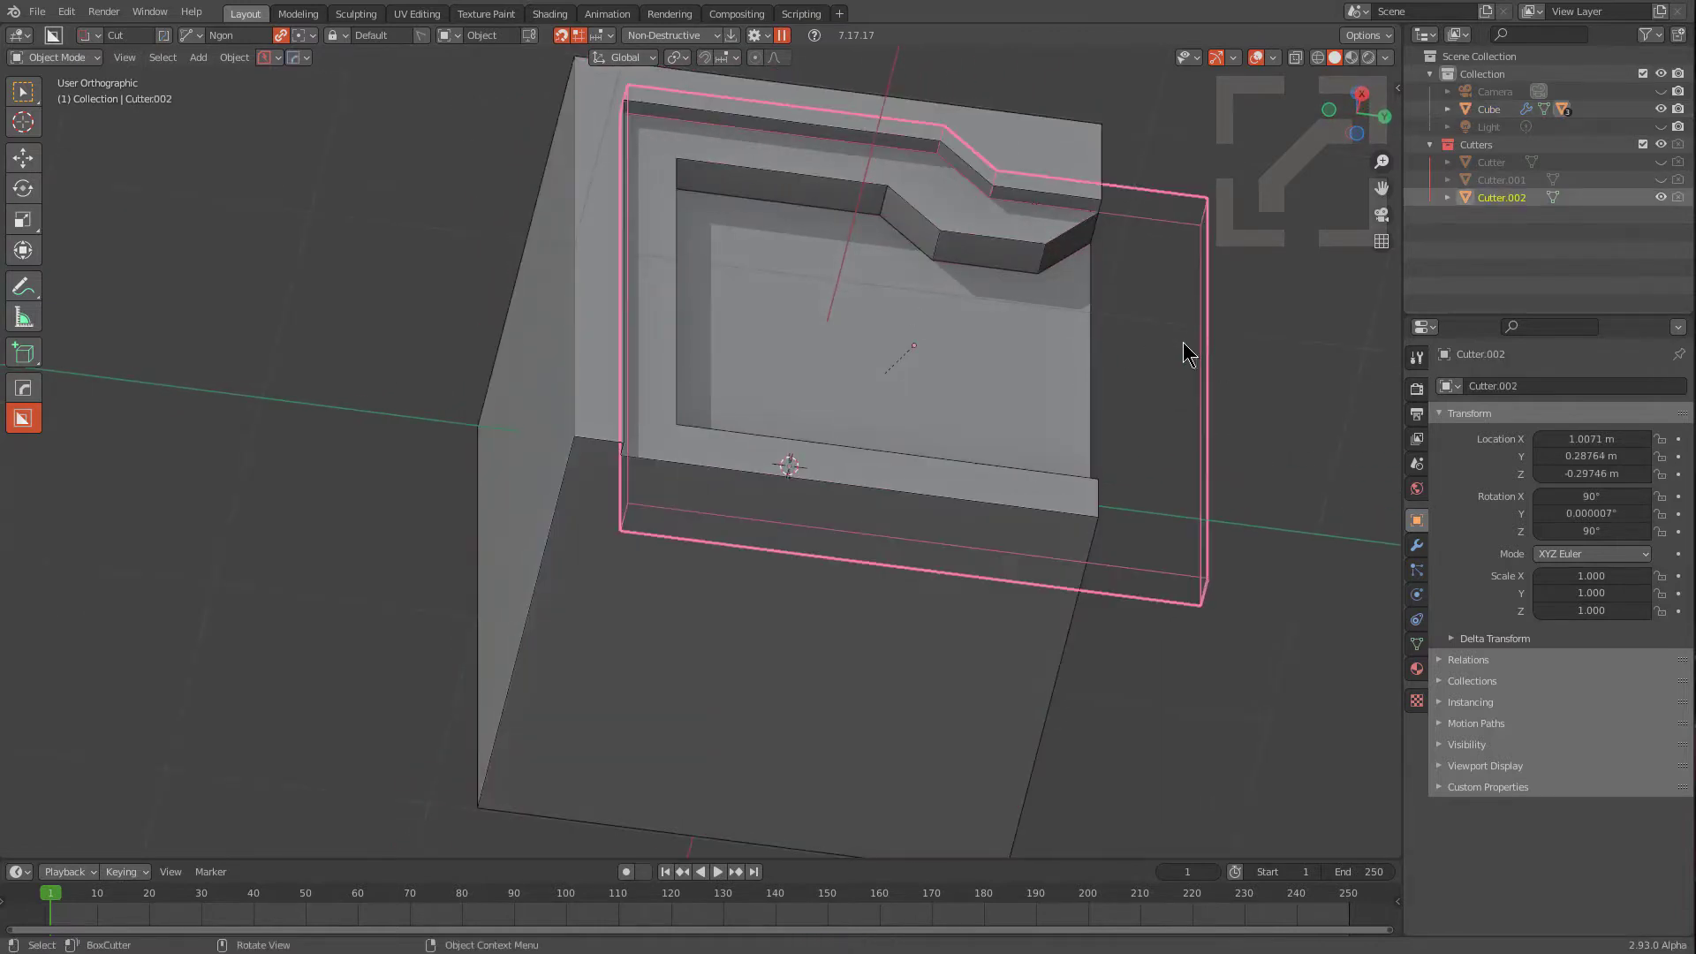
key("g")
key("y")
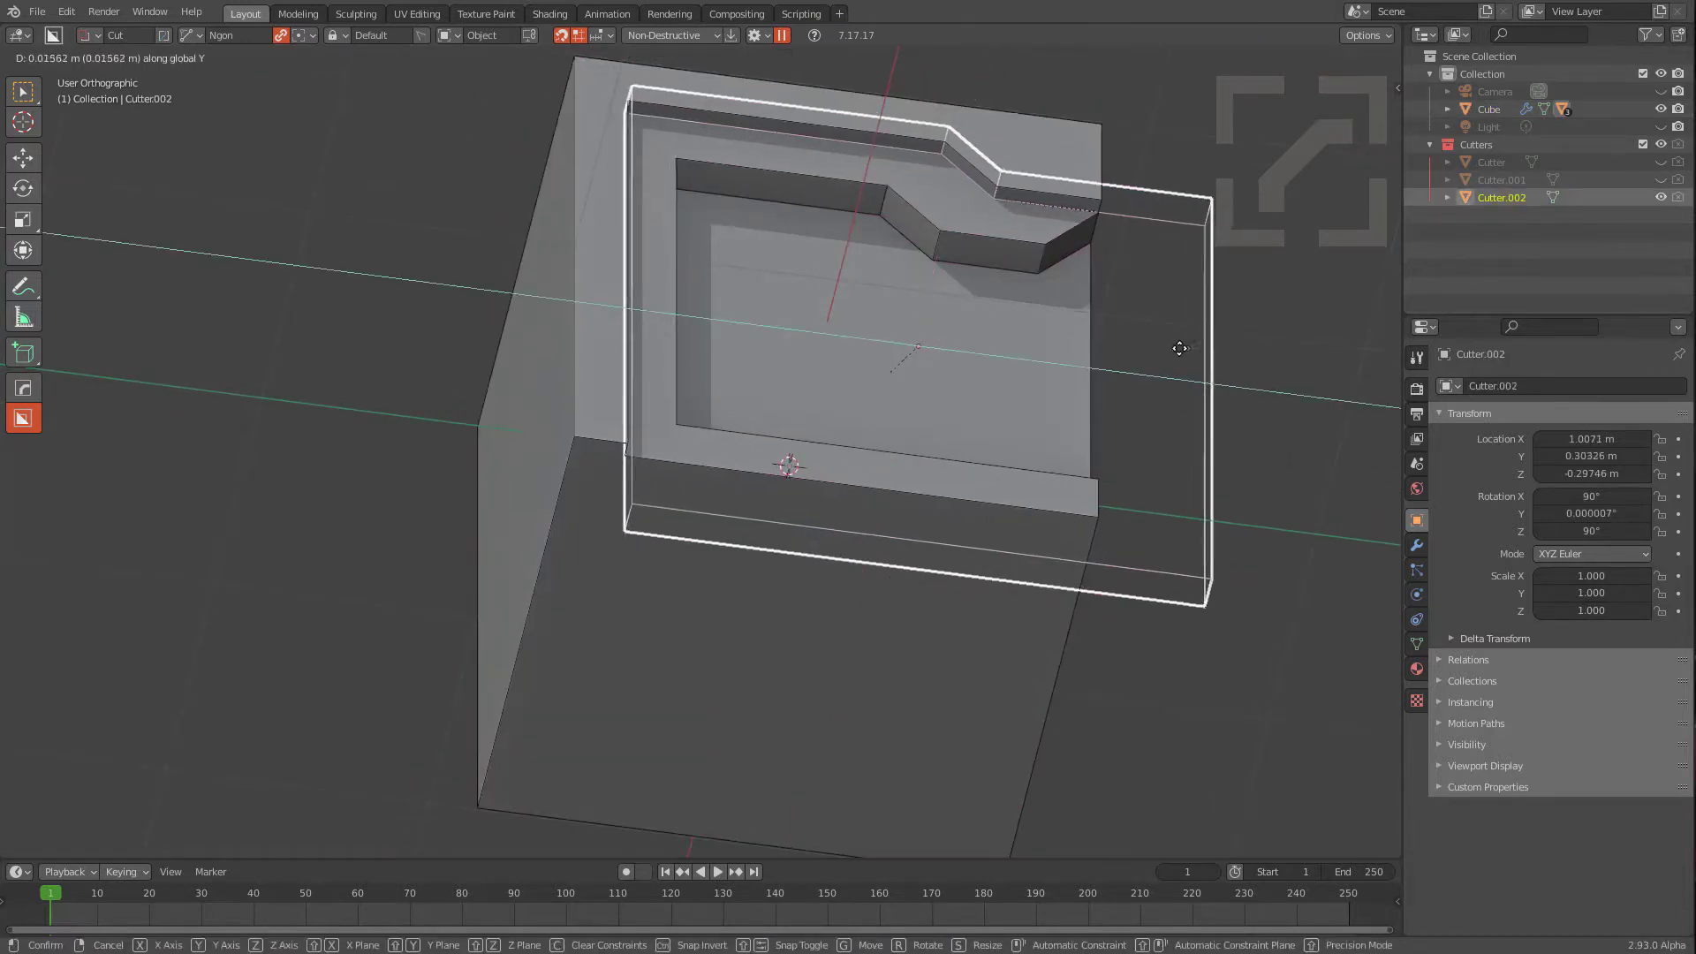
key("Escape")
middle_click_drag(1060, 303, 924, 437)
scroll(867, 399, "up", 1)
key("alt+a")
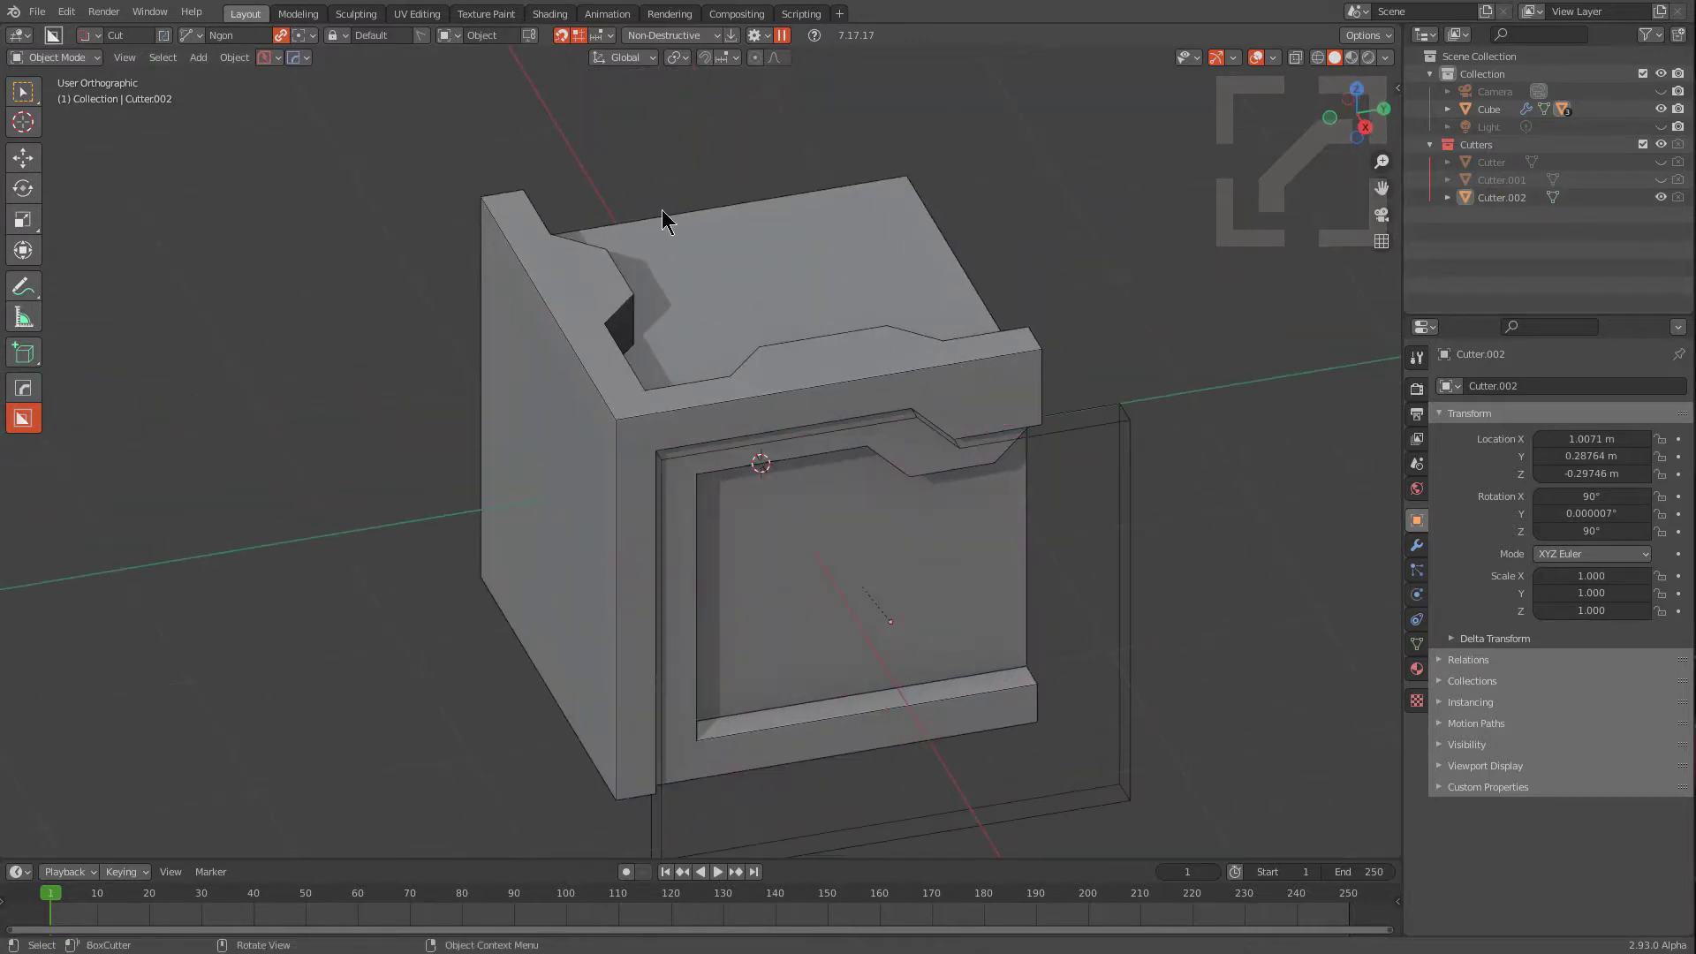
Select the cube and list its boolean modifiers in the HardOps Bevel Helper.
left_click(295, 59)
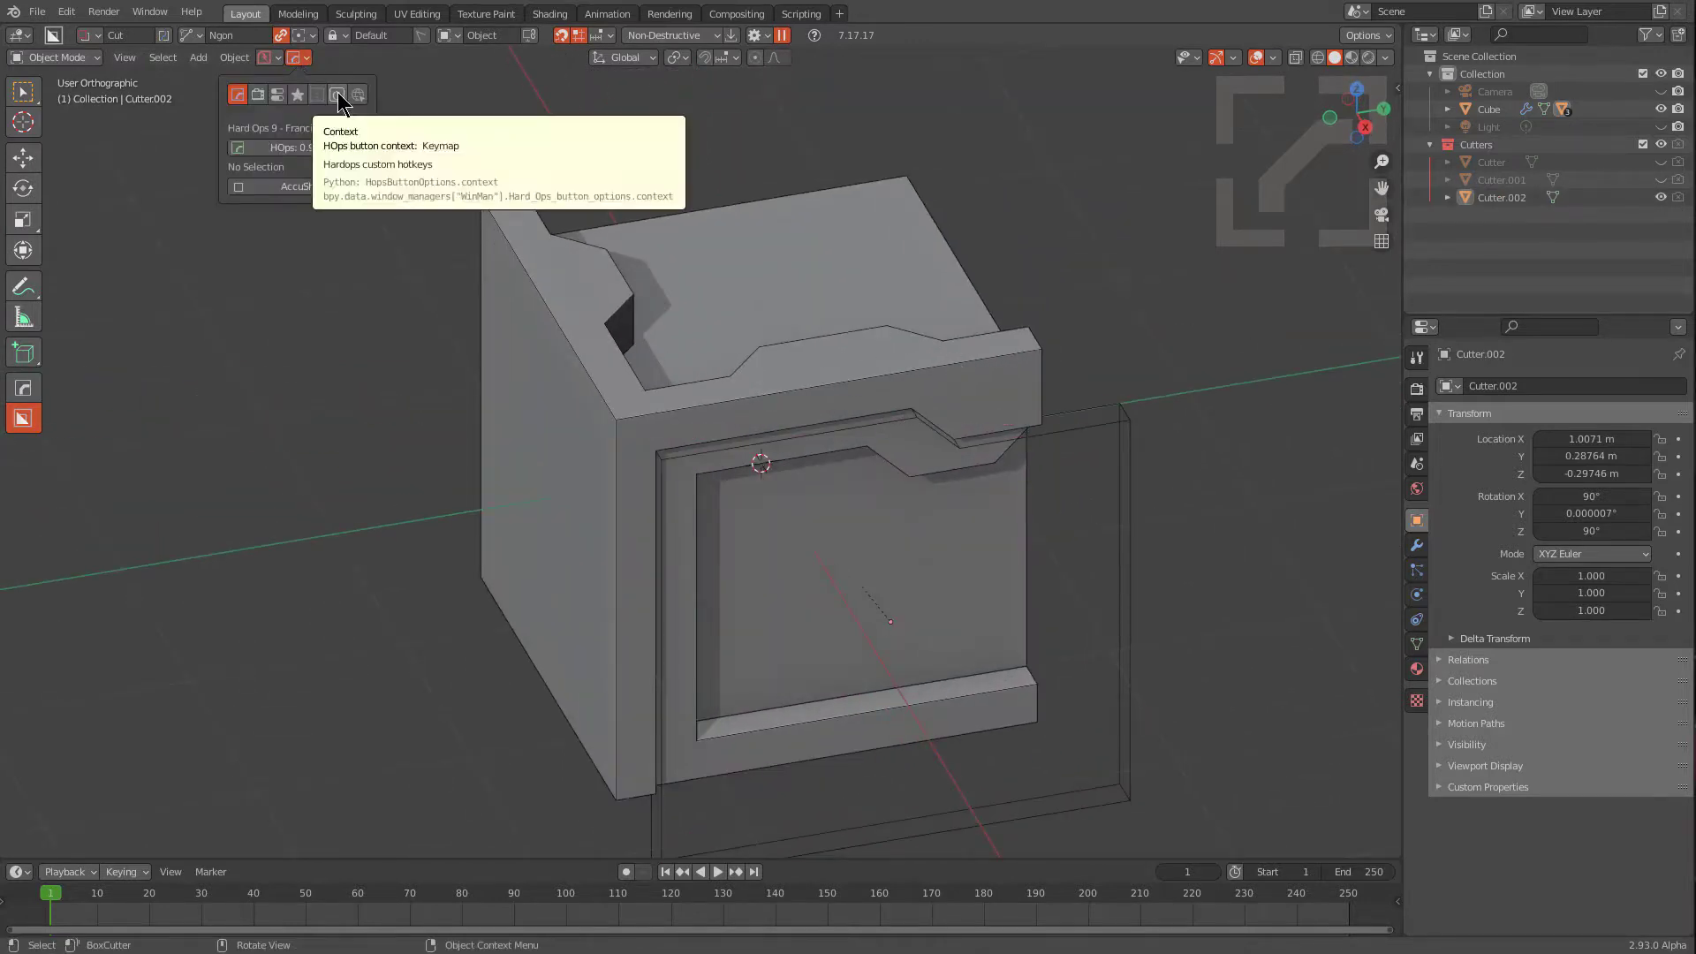
left_click(337, 94)
left_click(354, 94)
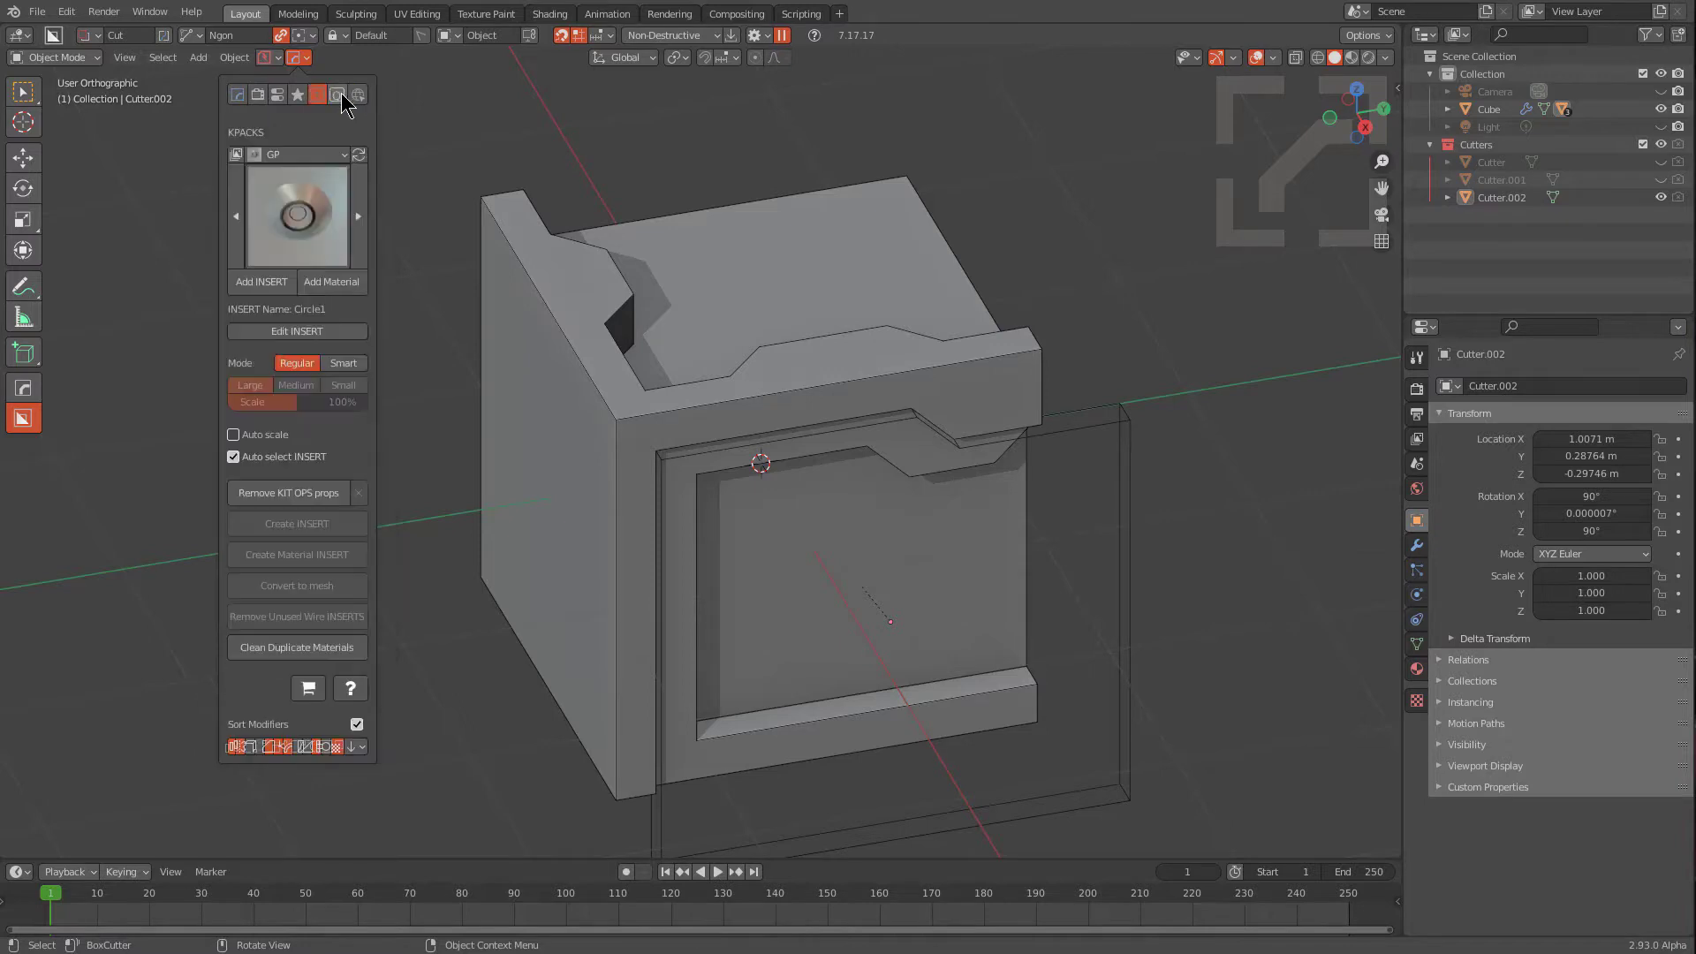
left_click(753, 326)
left_click(297, 58)
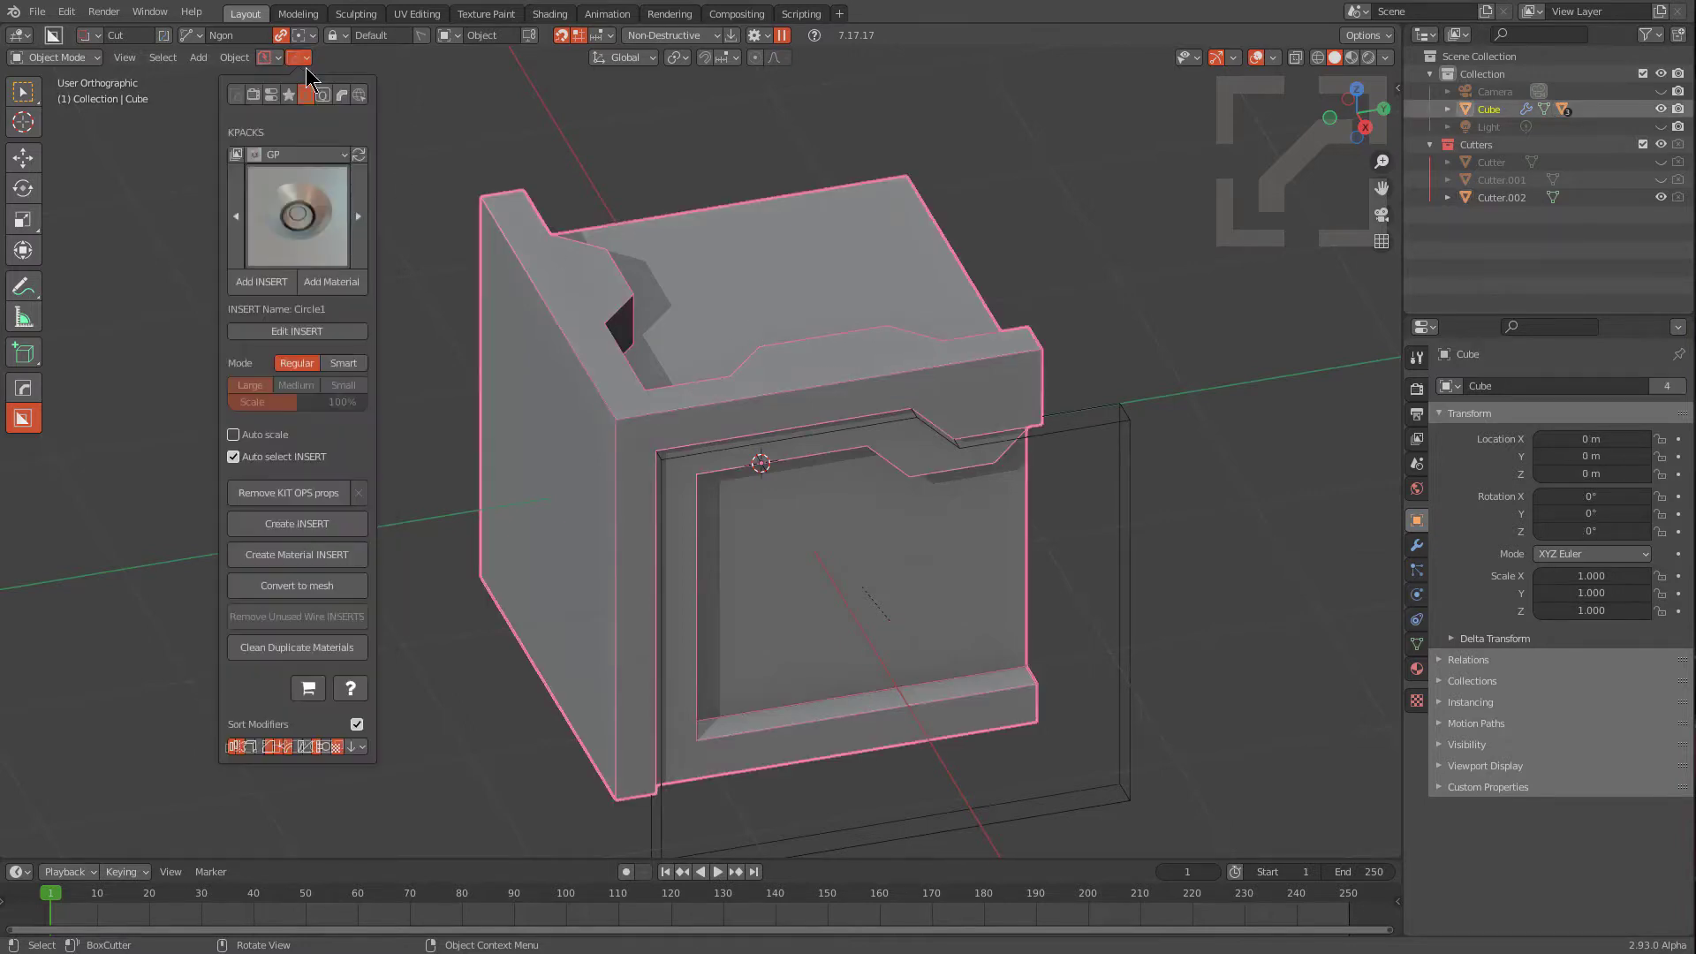
left_click(353, 94)
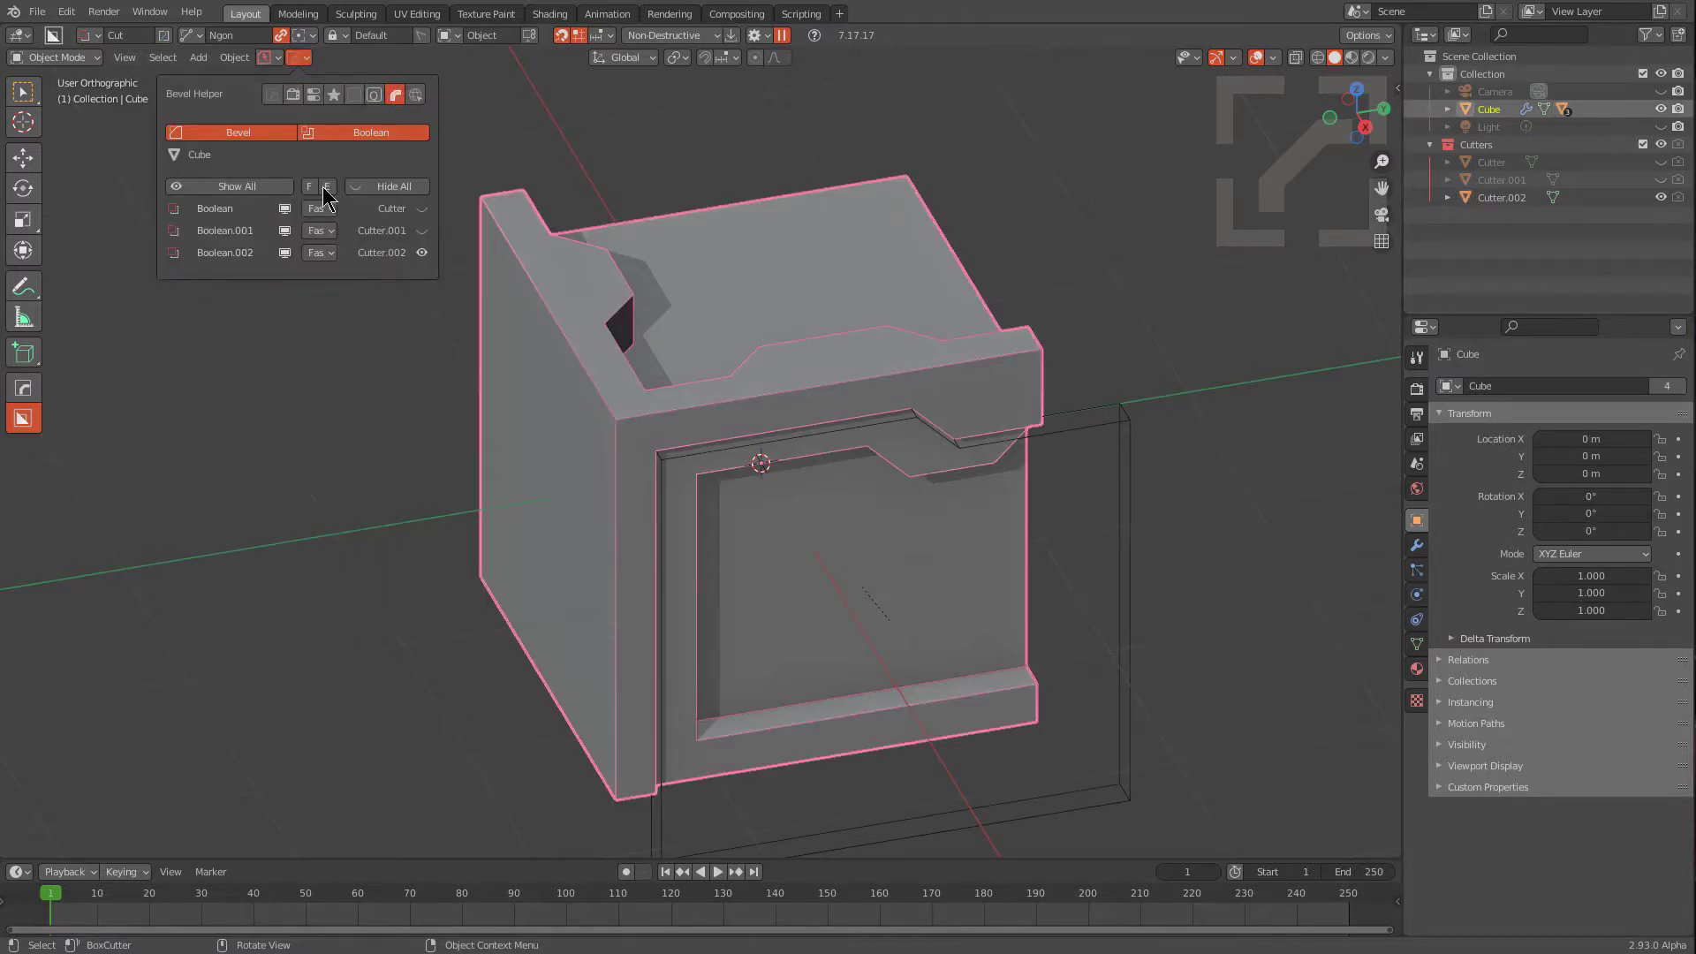
Switch the solver of the Boolean.002 modifier to Exact and back to Fast.
left_click(320, 253)
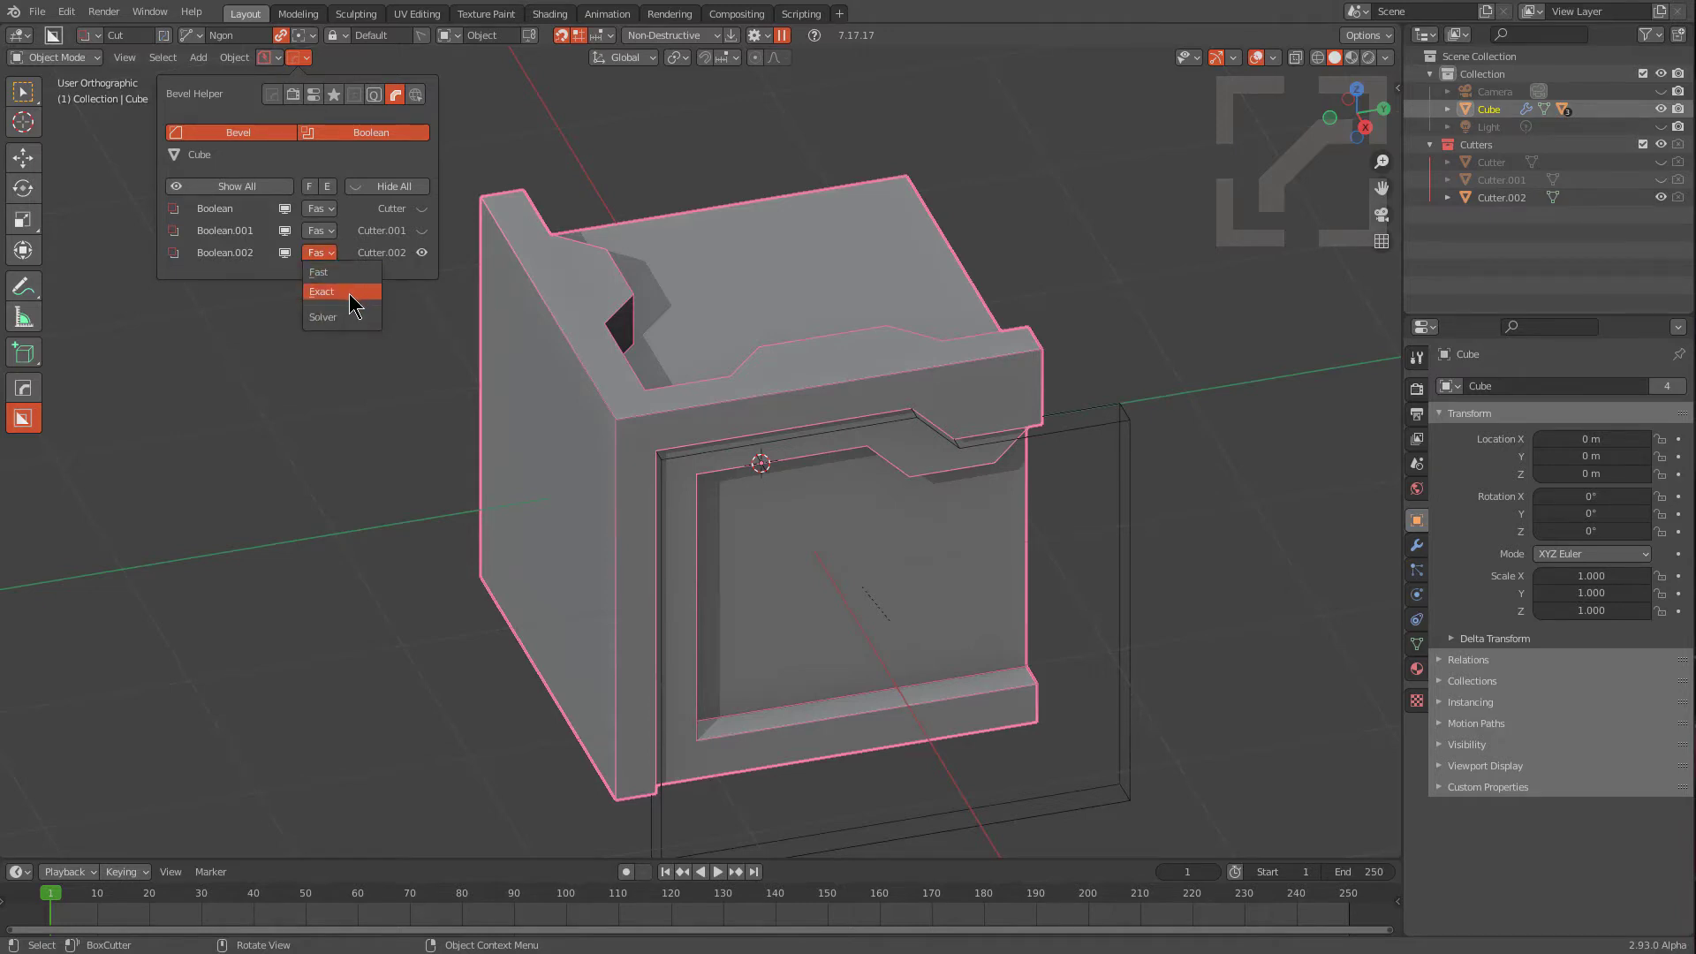
left_click(346, 291)
left_click(328, 254)
left_click(332, 274)
left_click(322, 253)
left_click(338, 273)
mouse_move(880, 382)
middle_mouse_down()
mouse_move(850, 401)
mouse_move(871, 397)
middle_mouse_up()
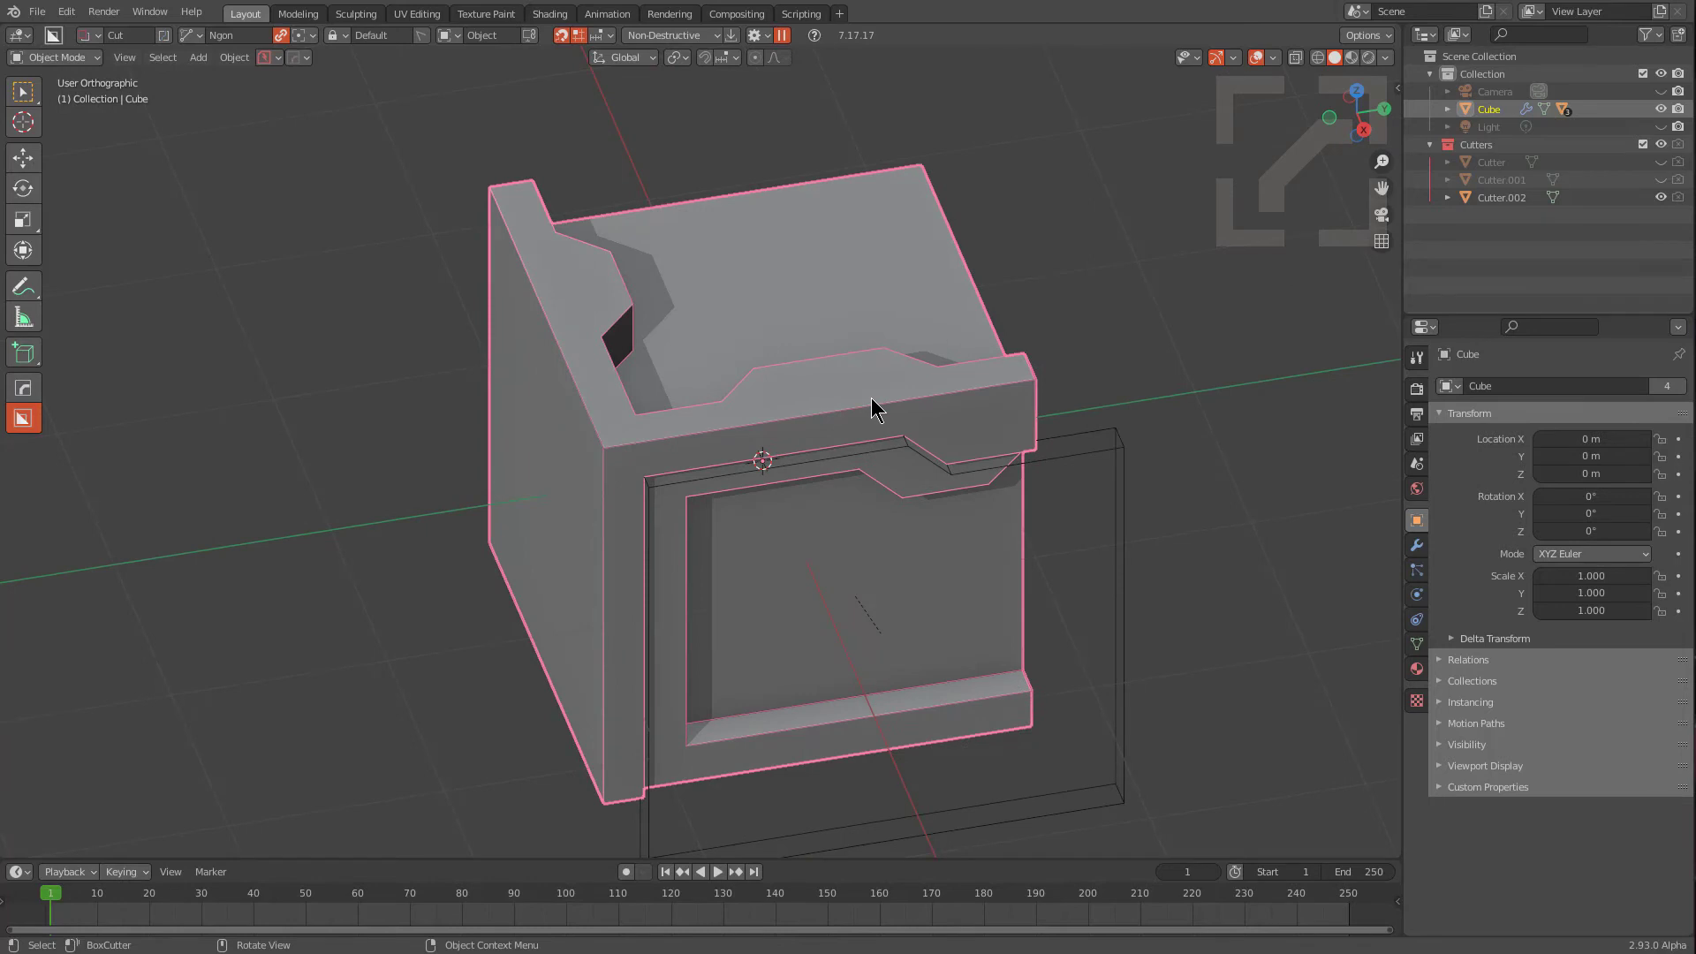